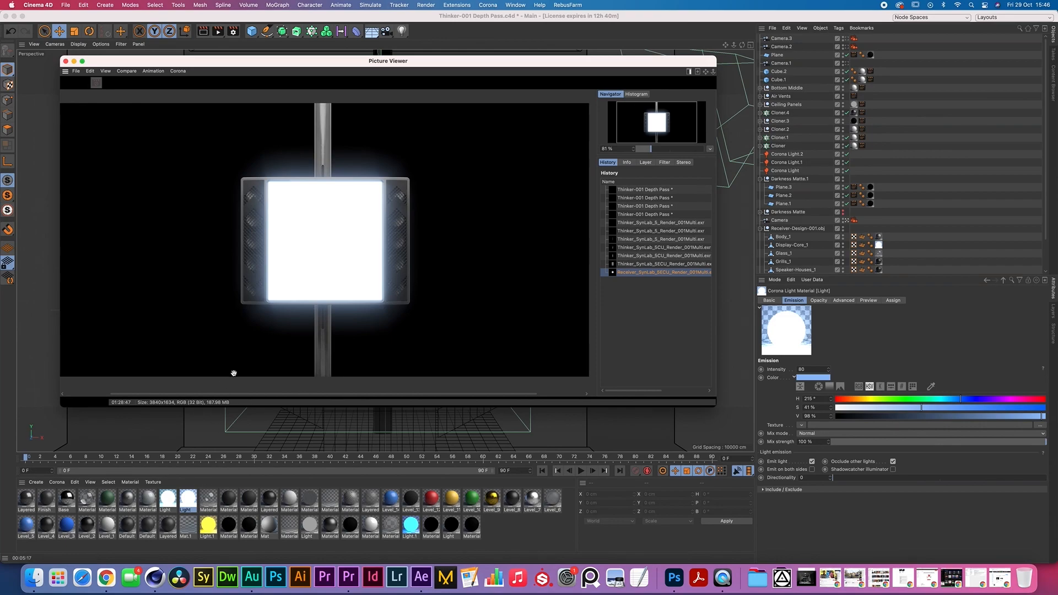
Inspect the Light material's emission colour in Kelvin and HSV modes beside the rendered image, ending back in HSV
drag(193, 63, 650, 90)
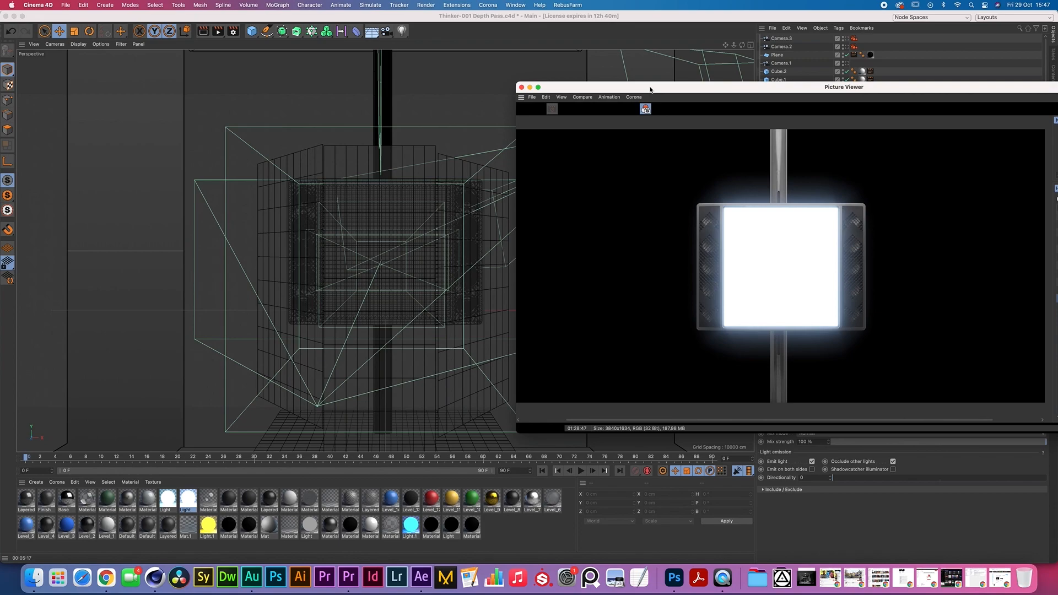
drag(650, 89, 292, 75)
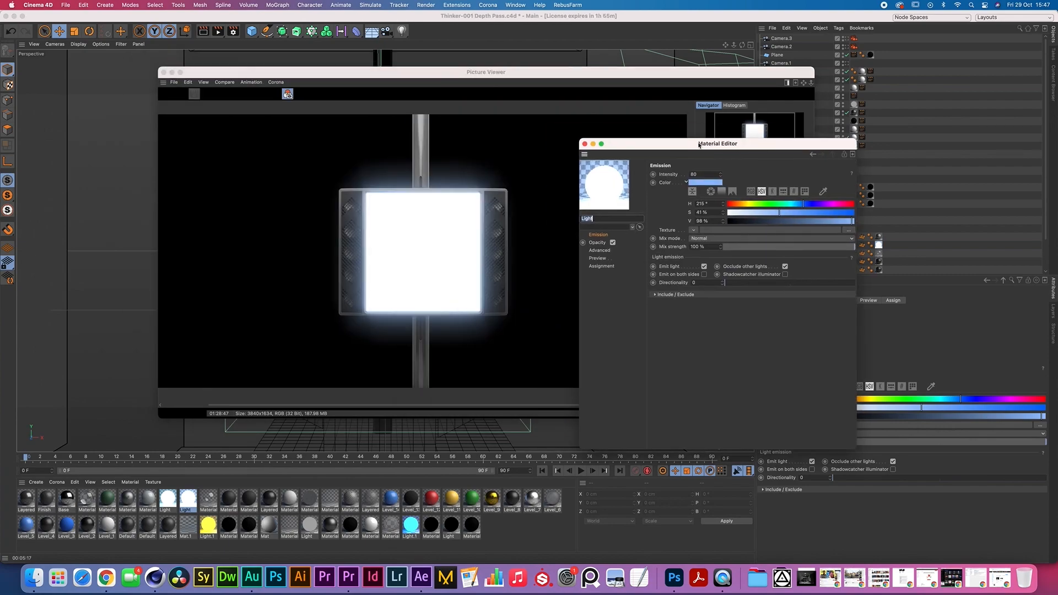
drag(699, 145, 645, 155)
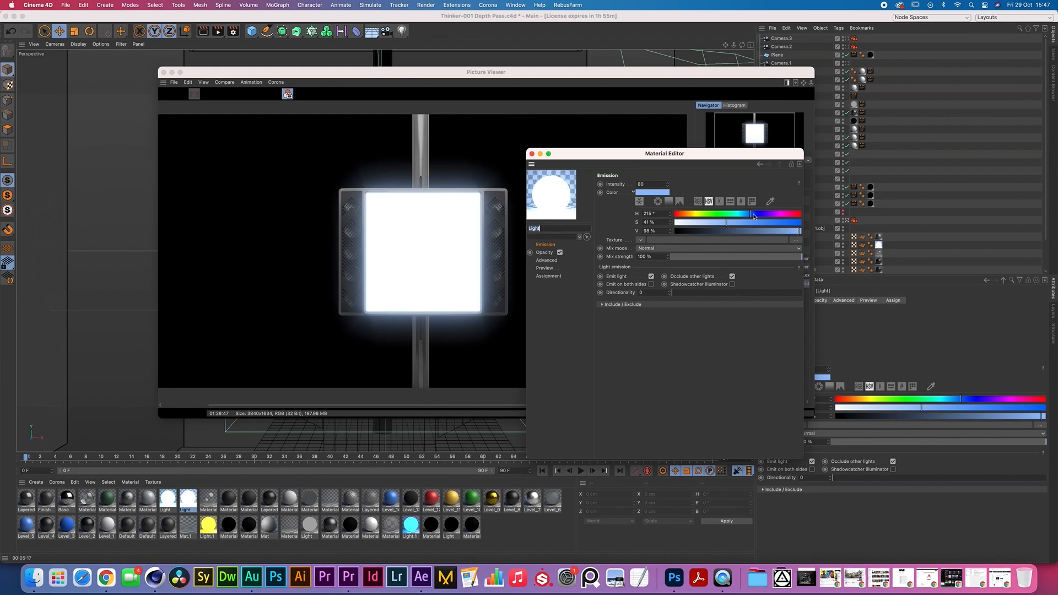
click(720, 202)
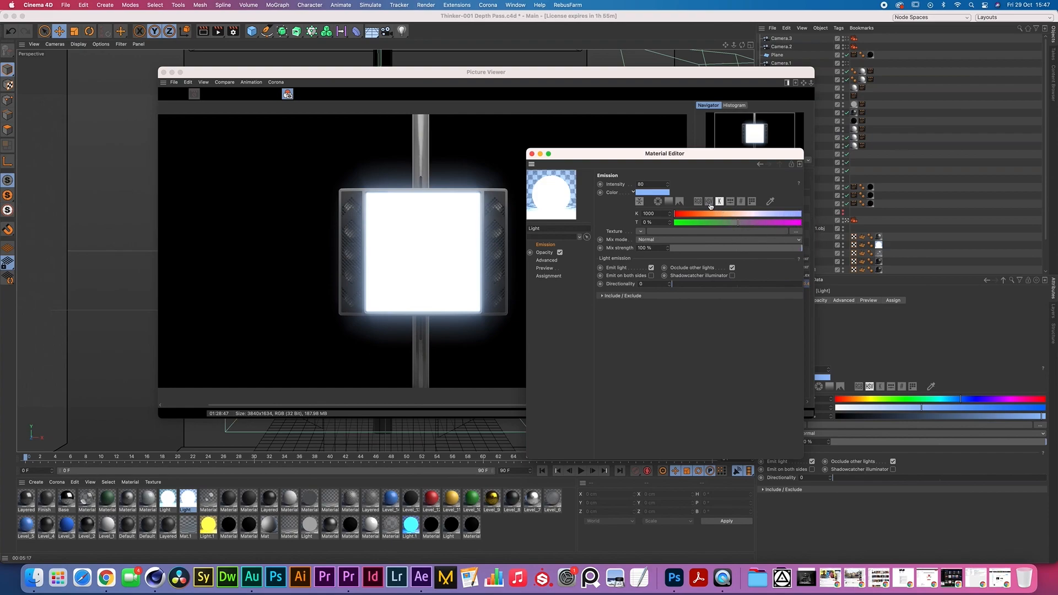
click(709, 202)
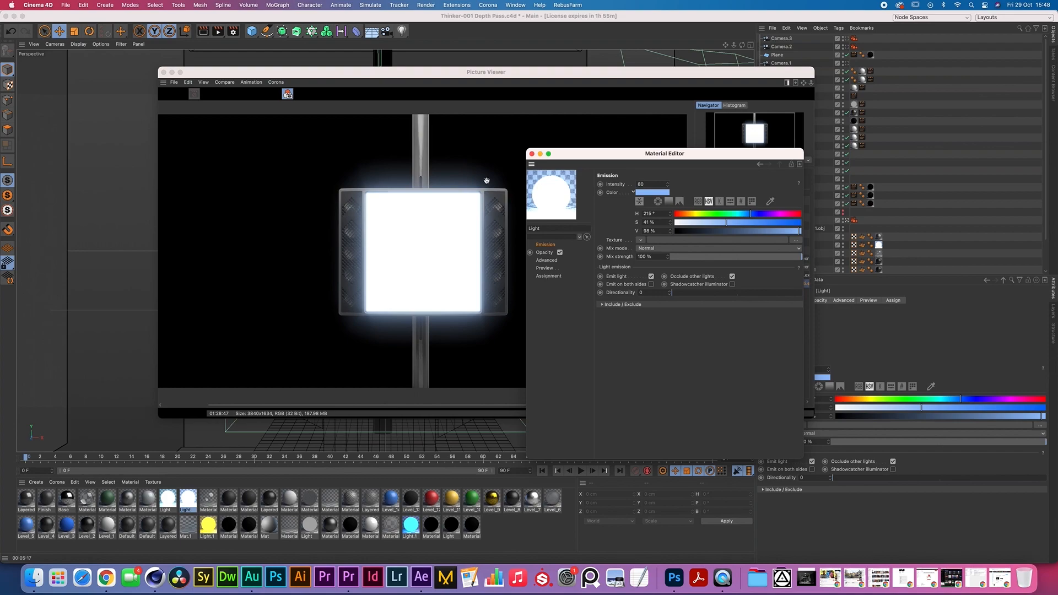
click(531, 153)
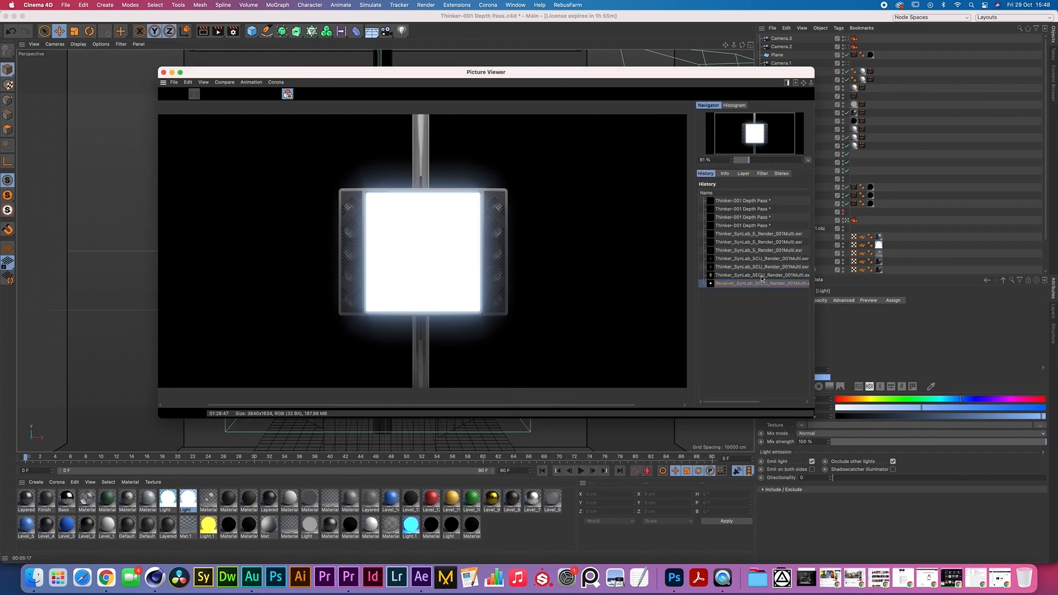
Examine the Receiver render's individual passes, including LightMix, BloomGlare, Caustics, ZDepth, Background and Alpha
click(743, 173)
click(727, 227)
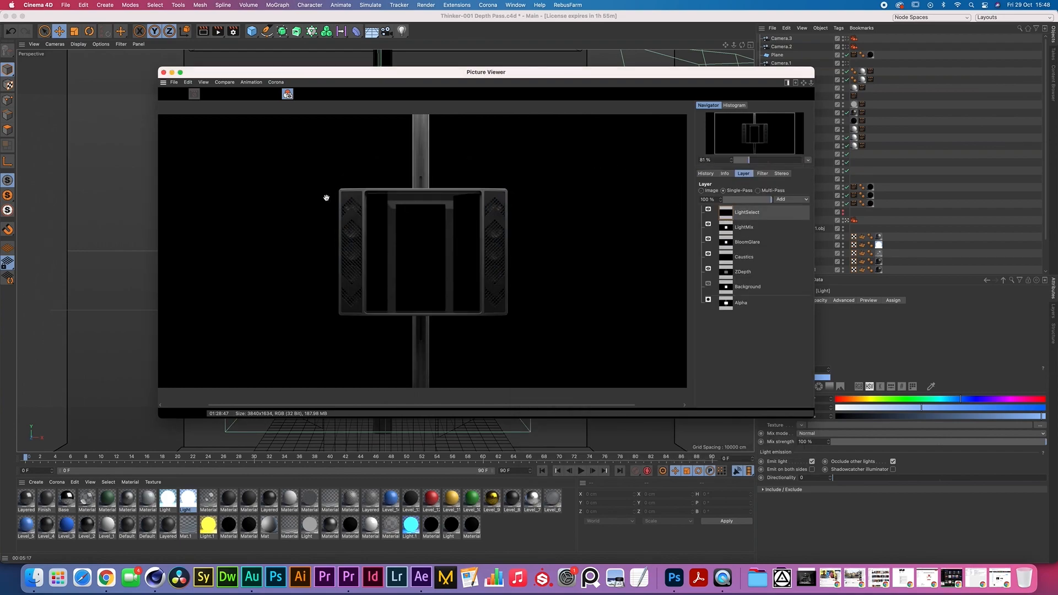
click(727, 243)
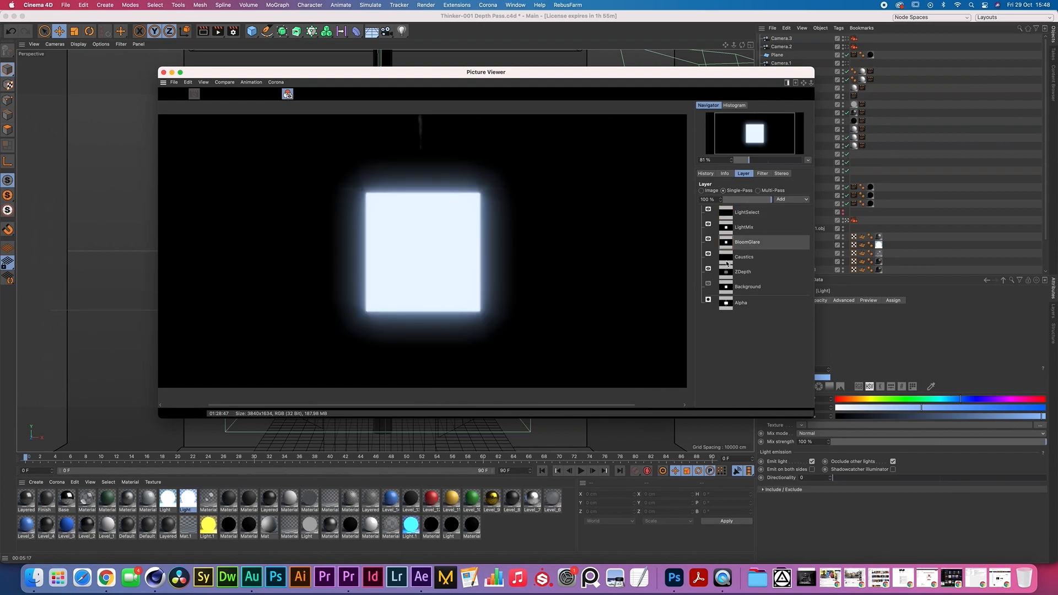
click(727, 259)
click(727, 275)
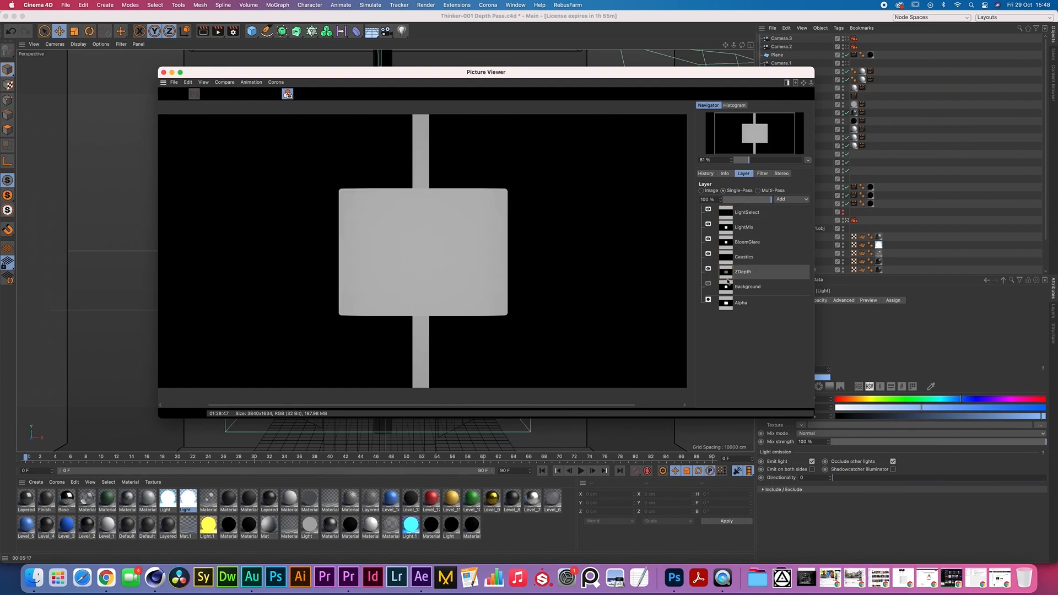
click(728, 287)
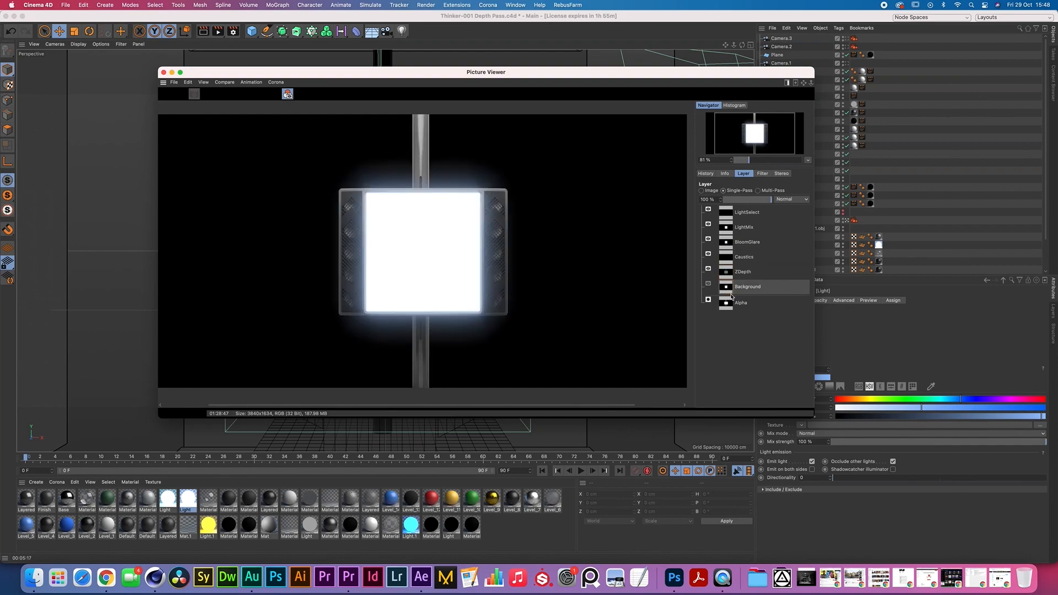
click(731, 306)
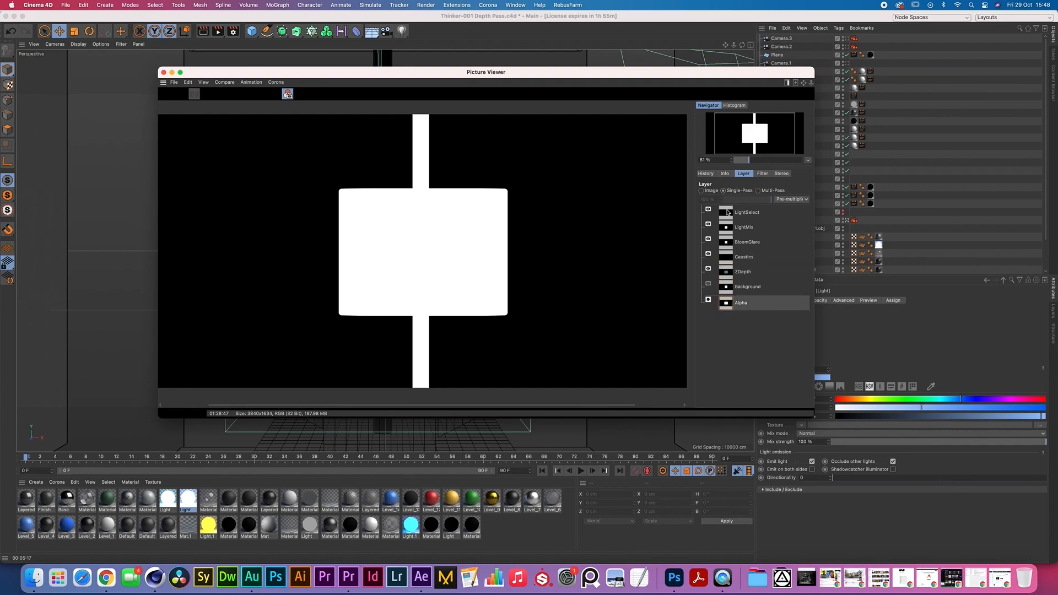
click(706, 174)
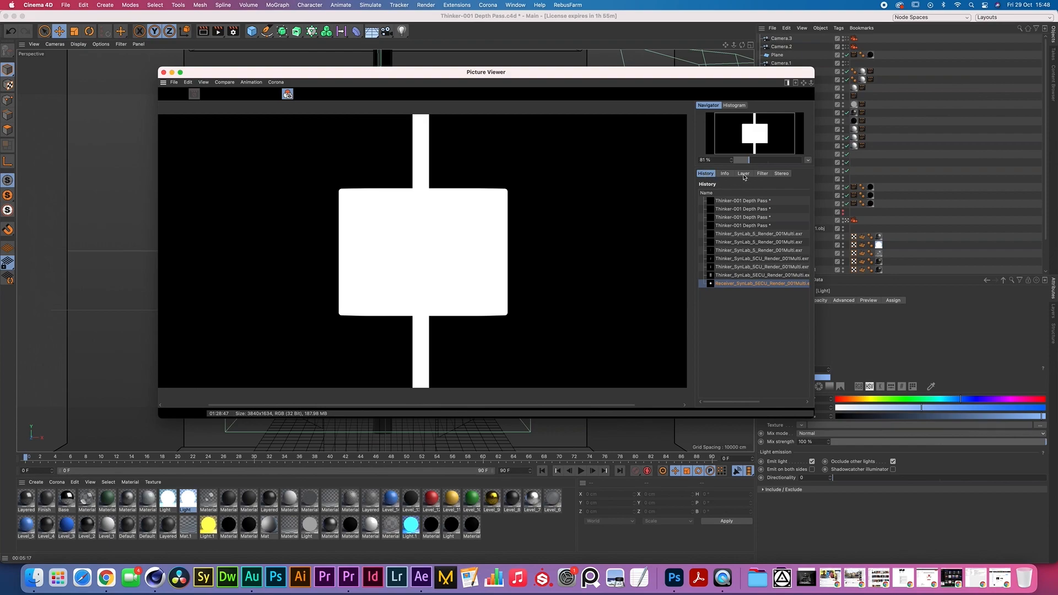
click(740, 175)
click(718, 212)
Switch to Chrome and browse the products in the ArtStation profile's store
key(super+Tab)
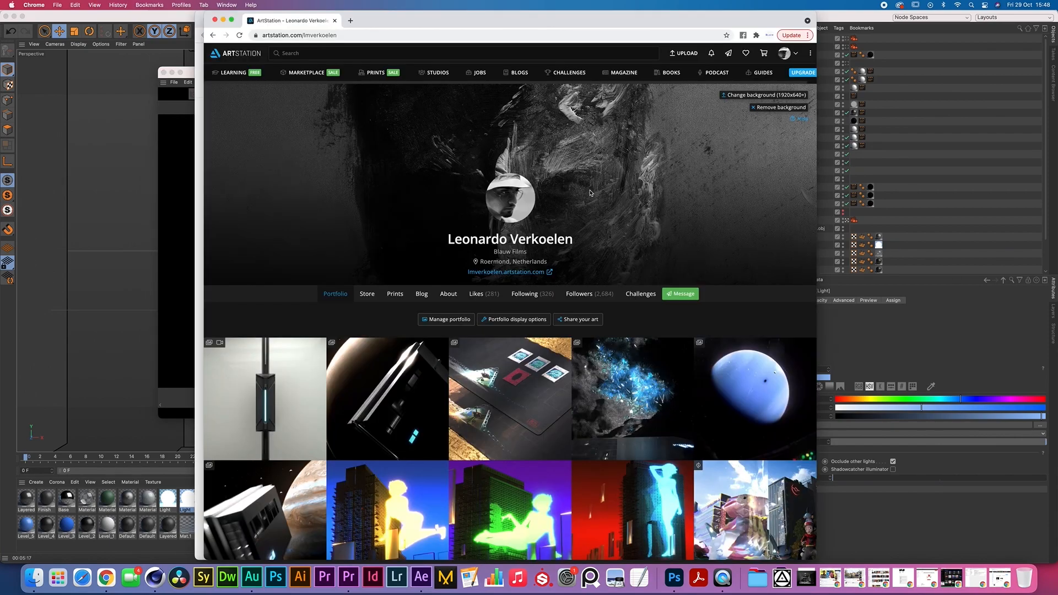
click(367, 295)
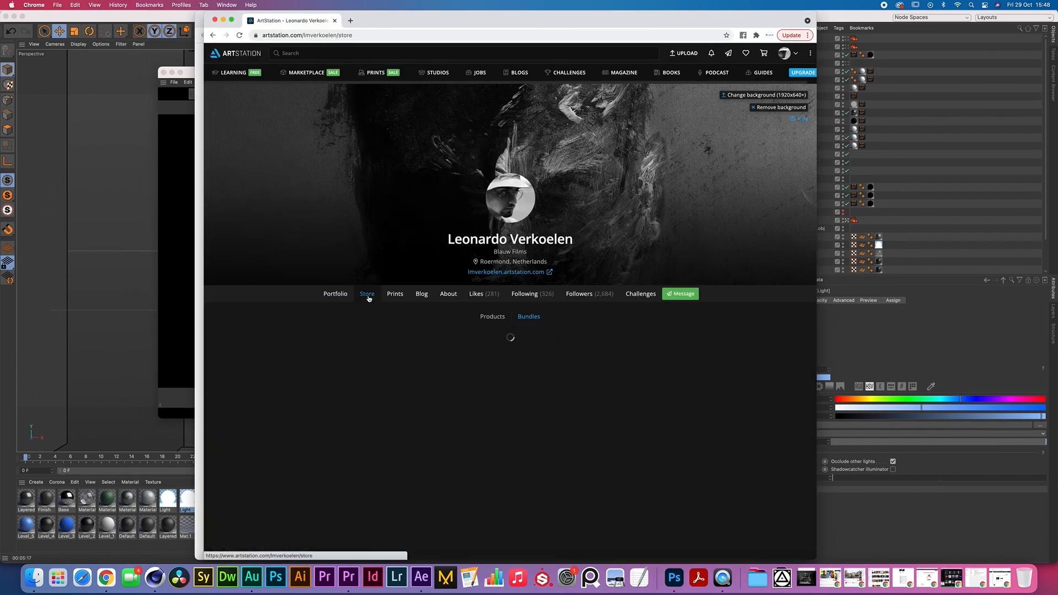
scroll(449, 342, down, 5)
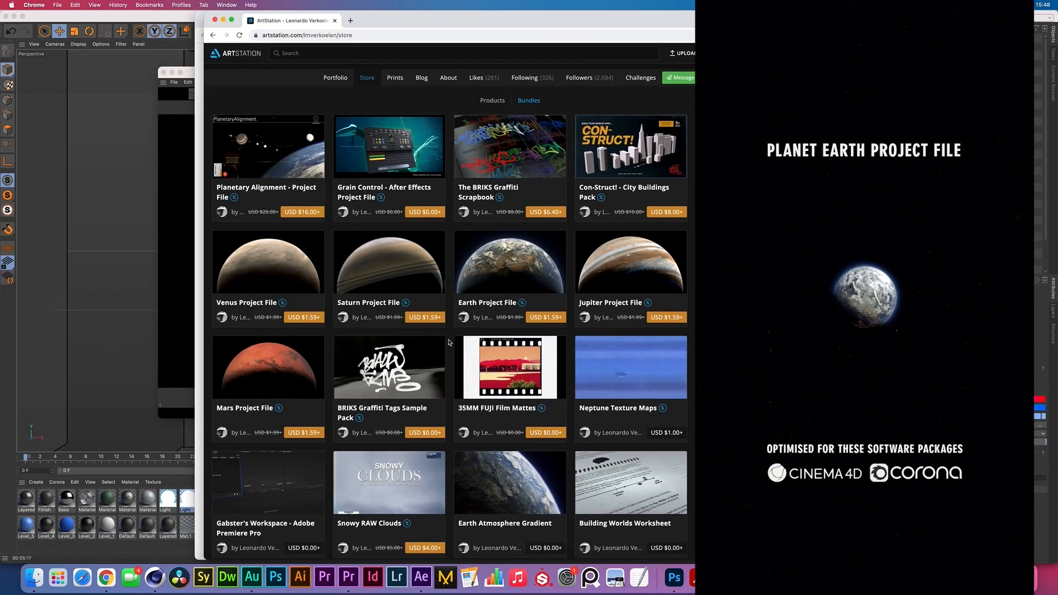
scroll(449, 342, down, 1)
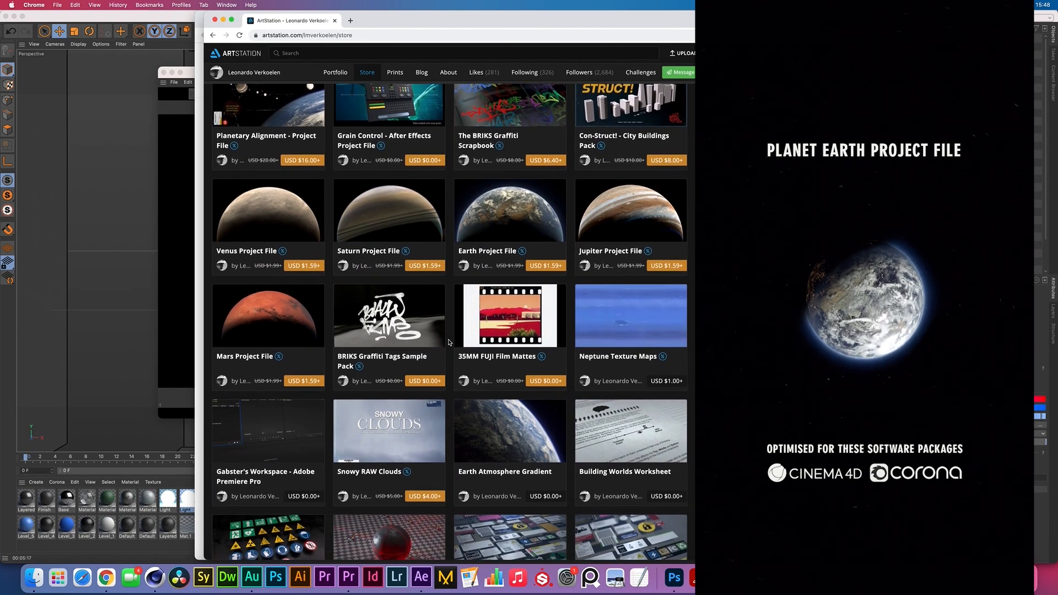
scroll(449, 342, down, 1)
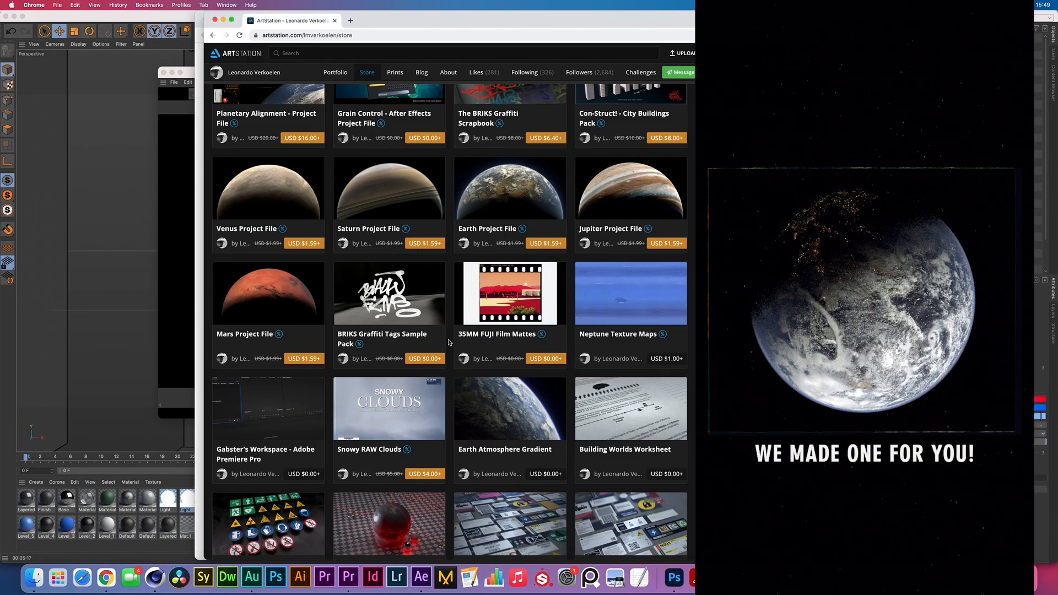
scroll(449, 342, down, 2)
scroll(449, 342, down, 6)
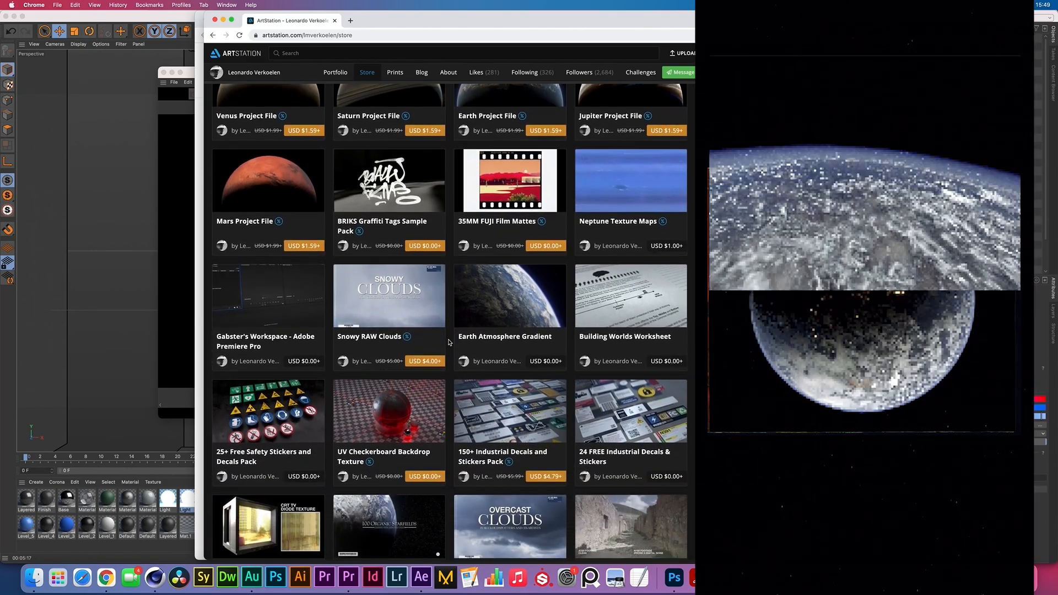
scroll(449, 342, down, 1)
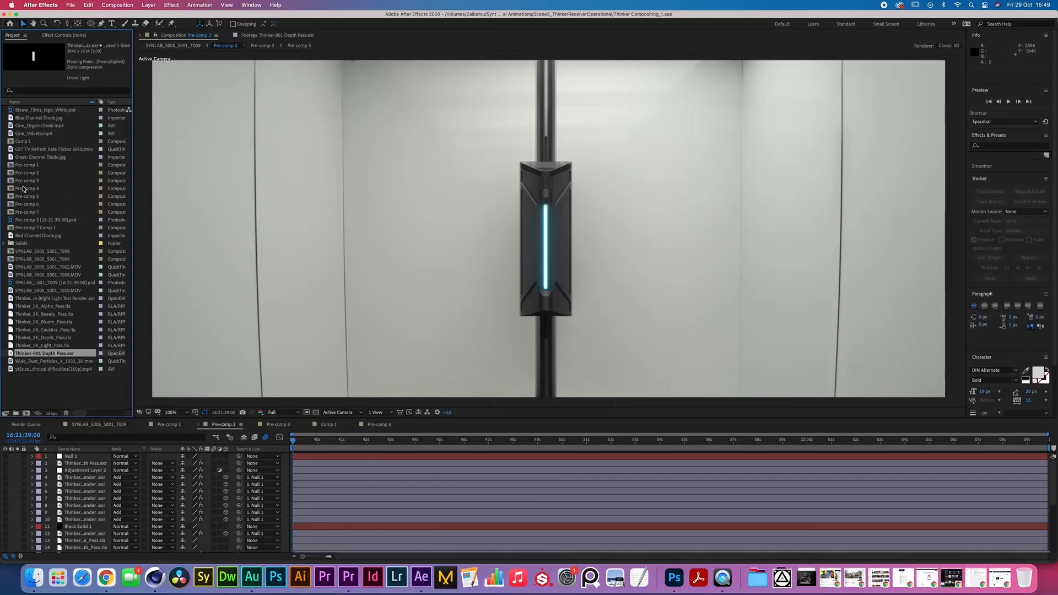
Duplicate the Pre-comp 2 composition in the project and rename the copy Receiver
click(23, 173)
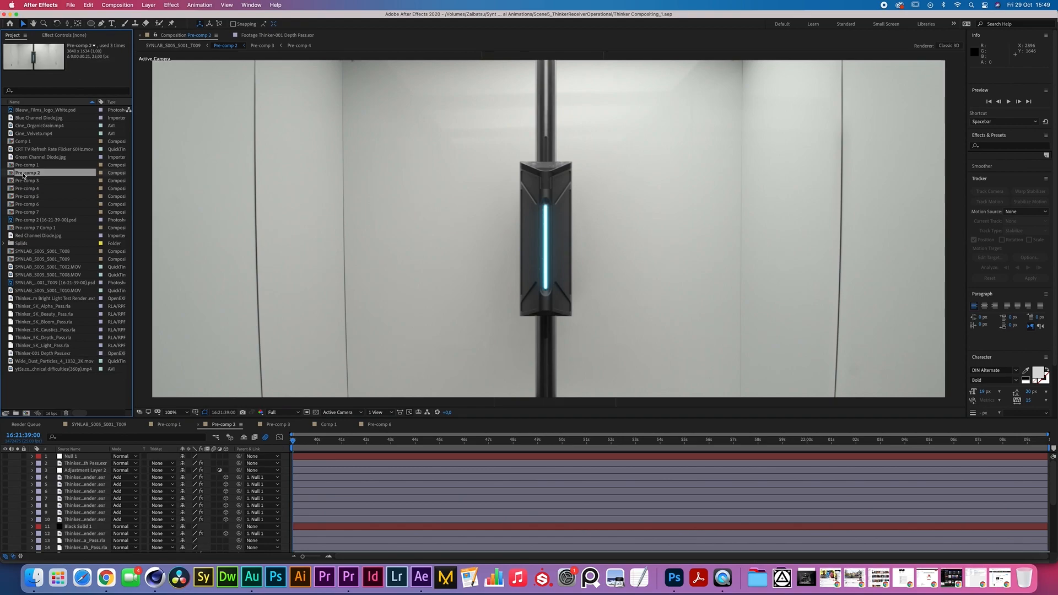
key(super+d)
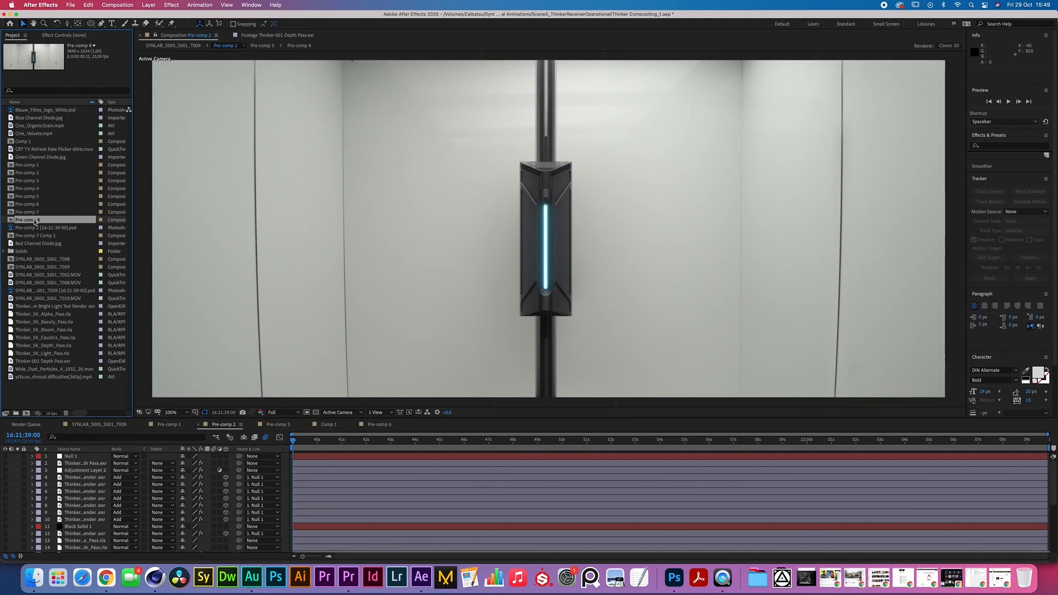
key(Return)
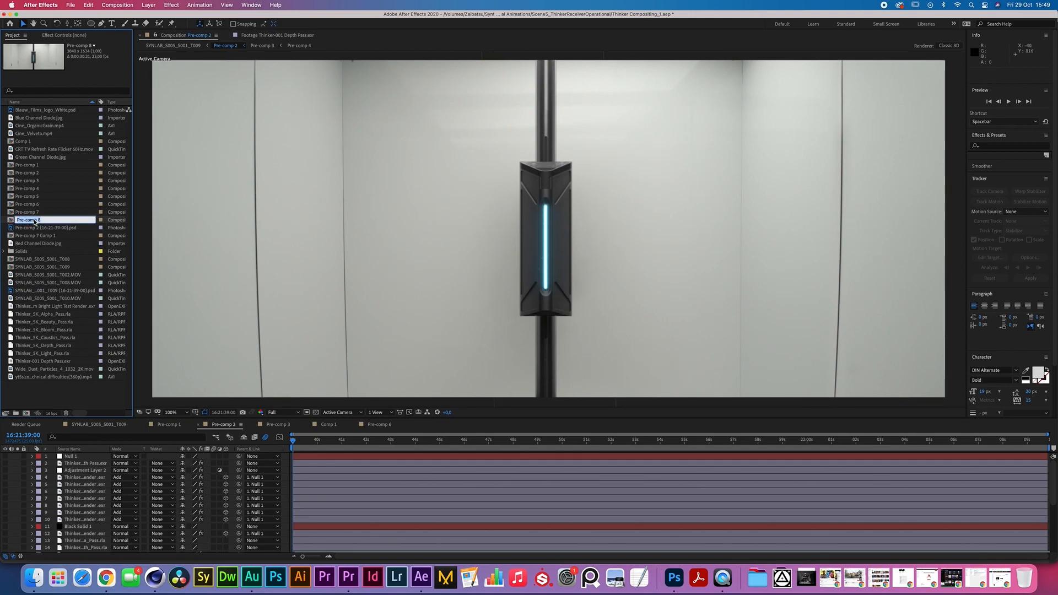
text(Receiver)
key(Return)
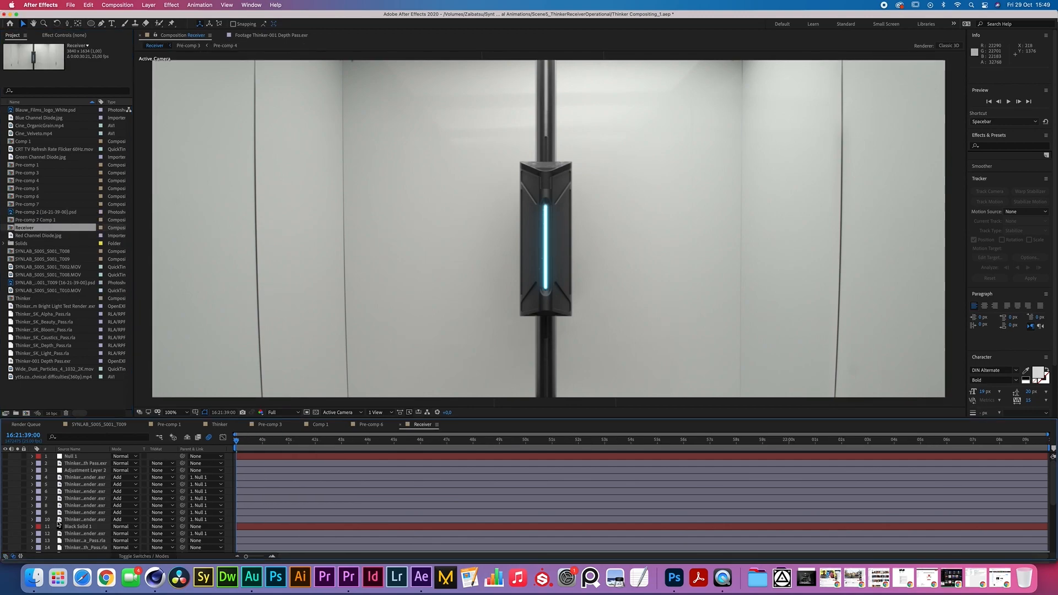
Delete layers 2 to 14 from the Receiver composition, from the Thinker depth pass EXR down to the depth pass RLA
scroll(61, 520, down, 5)
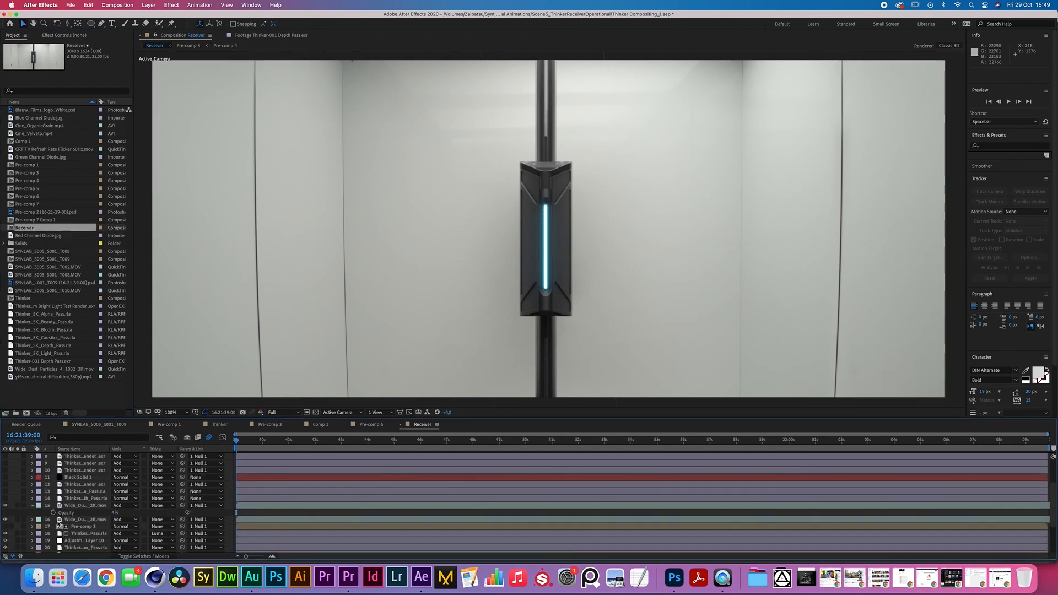
click(74, 499)
scroll(72, 501, up, 5)
shift+click(70, 466)
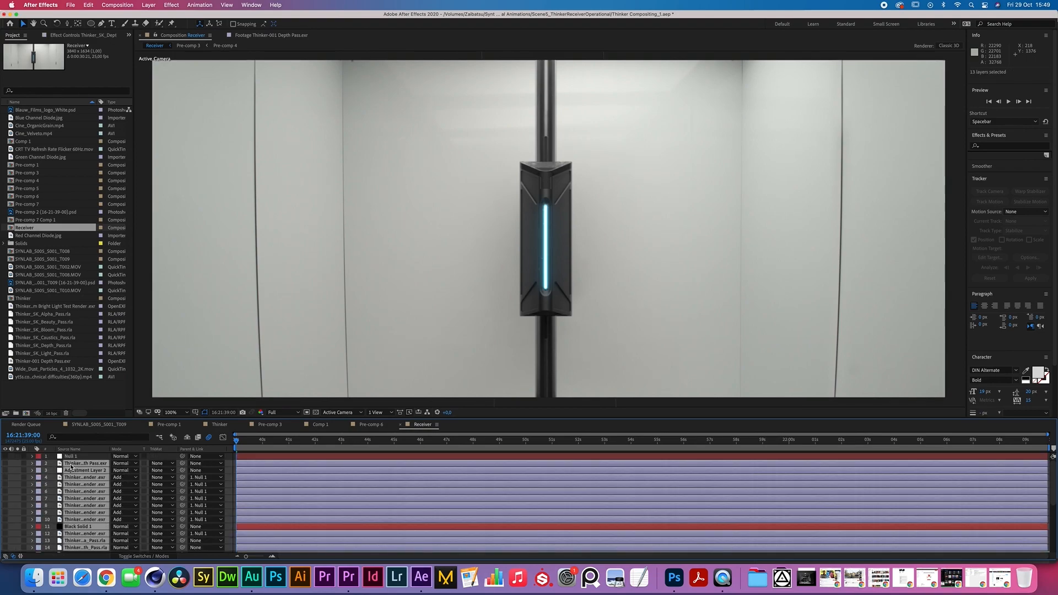
key(Delete)
Collapse the upper dust particle layer's properties and hide layers 4 to 10, from Pre-comp 3 through the Thinker passes
click(71, 456)
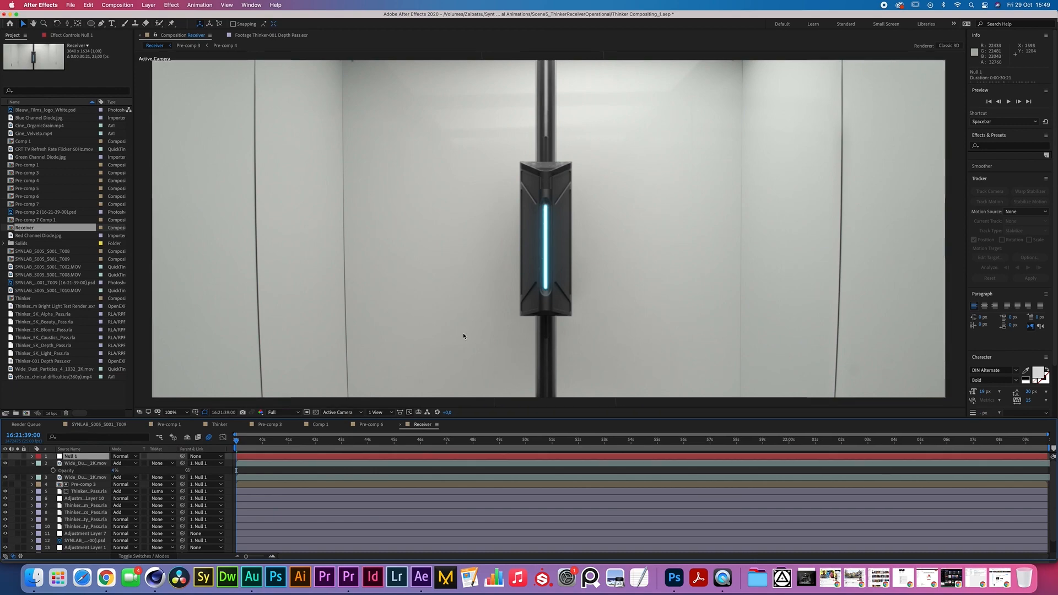
click(77, 464)
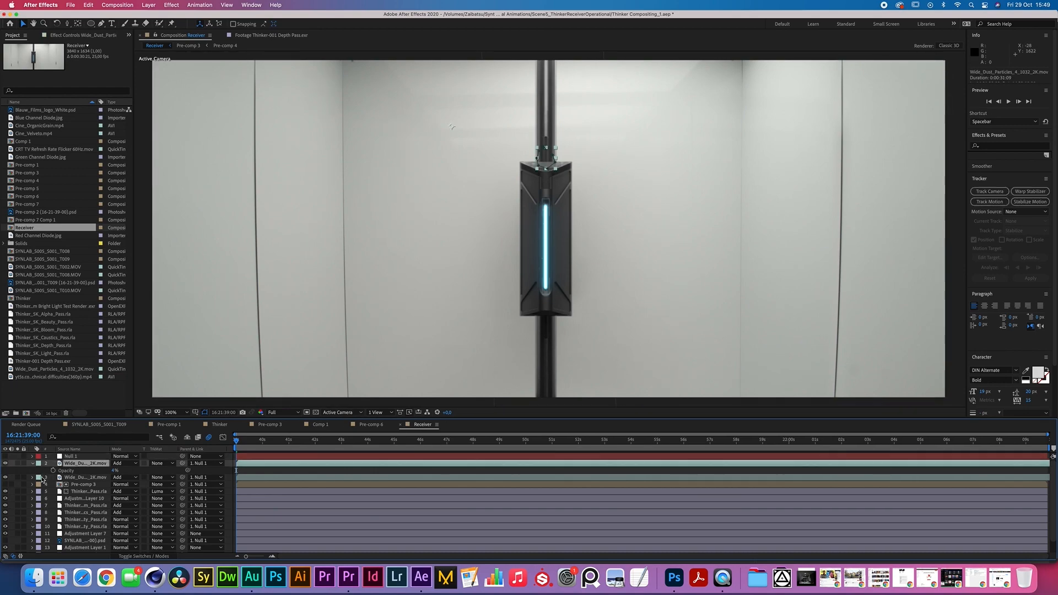
click(31, 463)
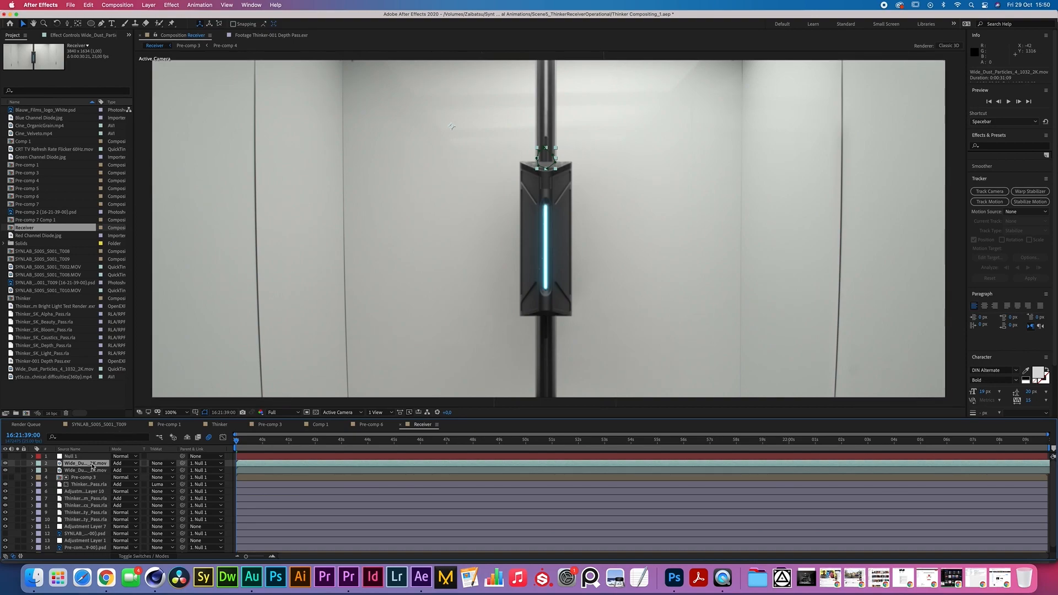
key(F2)
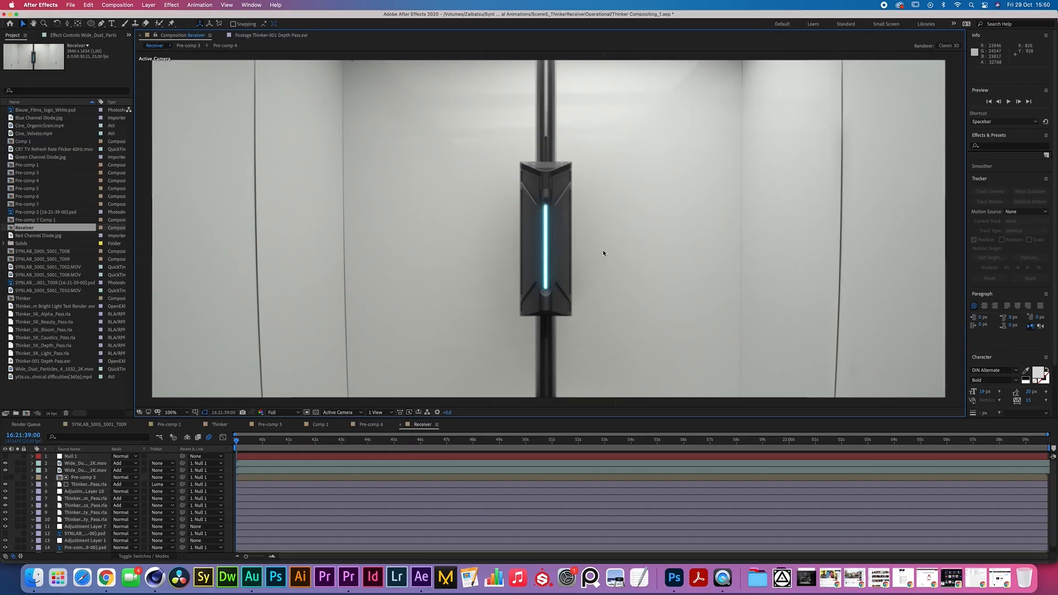
mouse_move(17, 471)
mouse_down()
mouse_move(6, 516)
mouse_move(6, 472)
mouse_up()
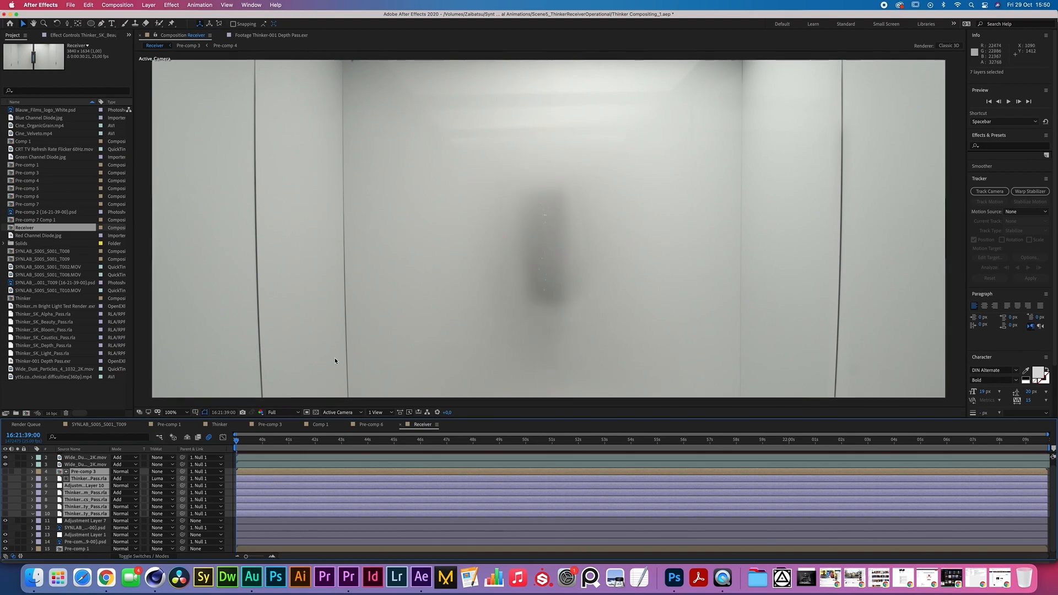
Pre-compose the background layers from Adjustment Layer 7 down to Pre-comp 1 into a single composition
click(82, 521)
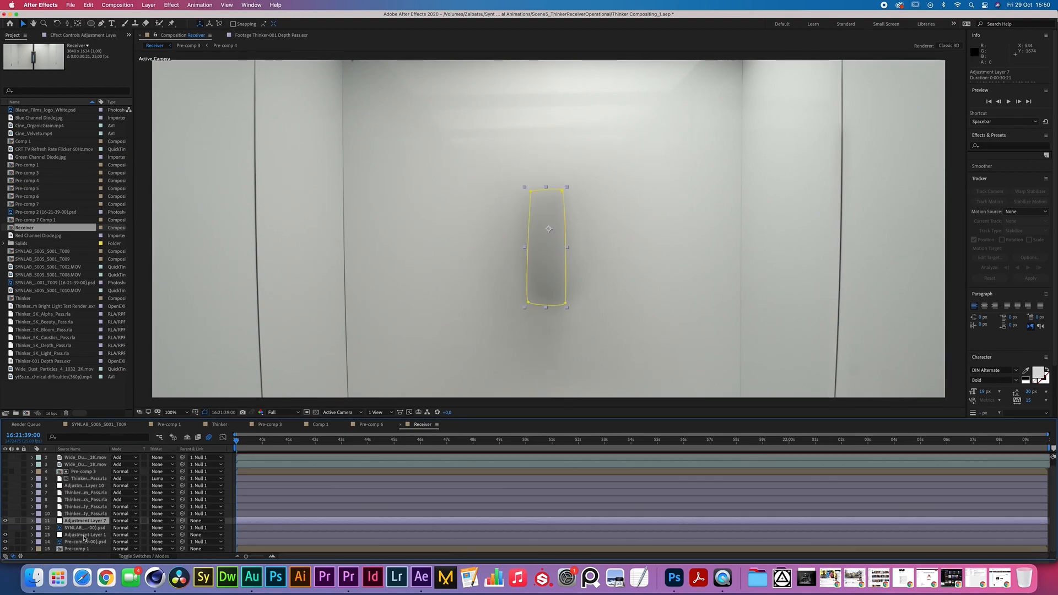
shift+click(84, 550)
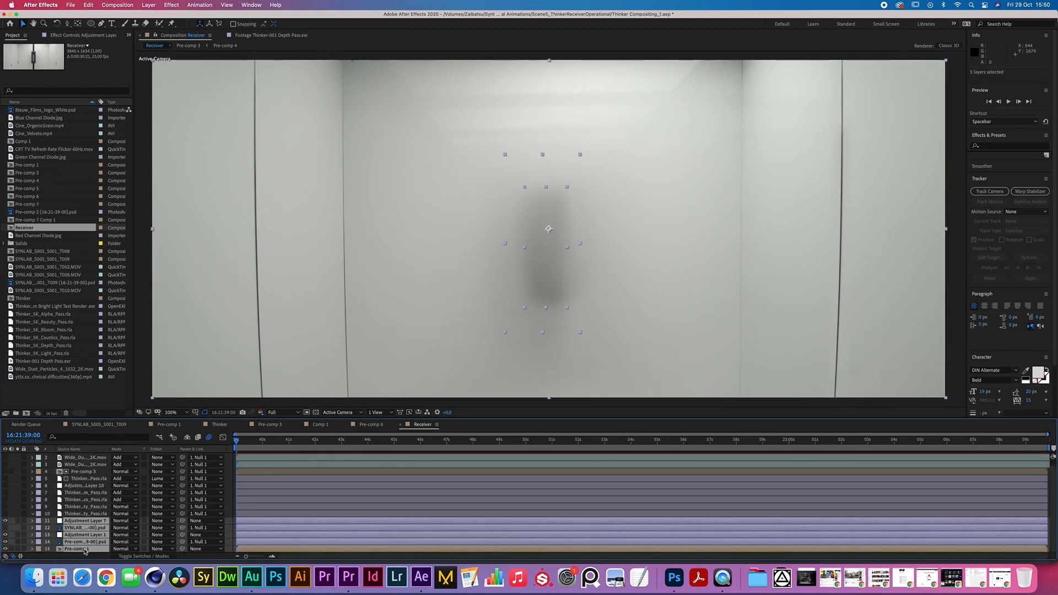
key(super+shift+c)
click(593, 344)
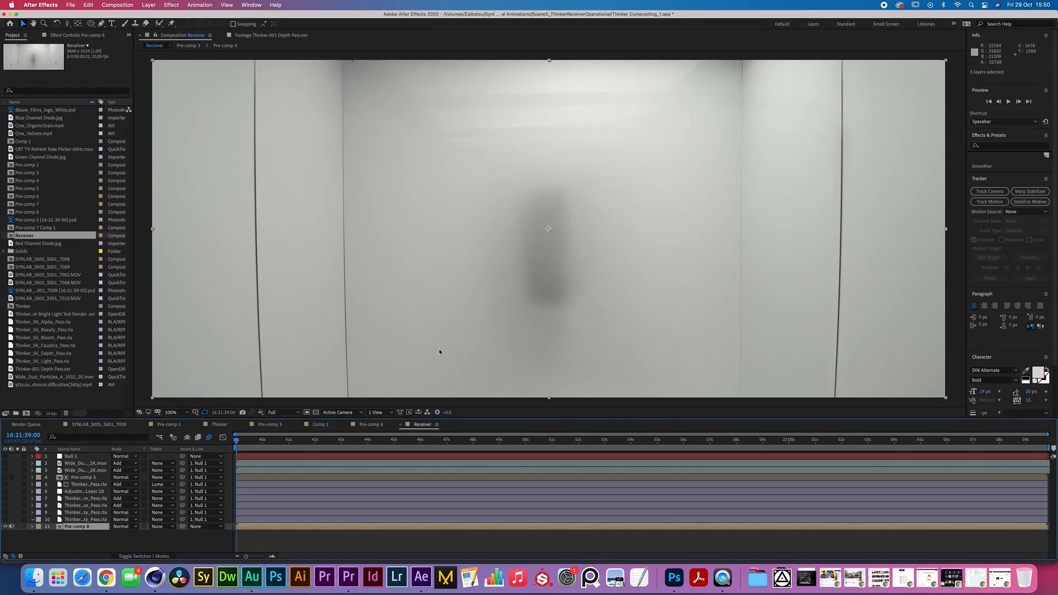
Mirror the pre-composed background horizontally by setting its scale to -100, 100%
key(s)
click(121, 535)
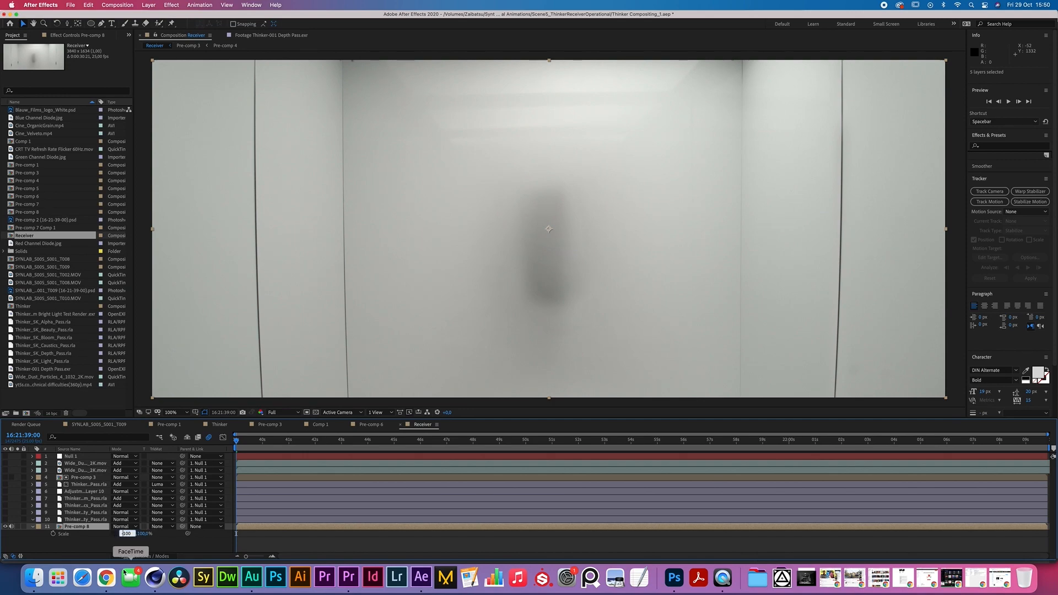
key(Return)
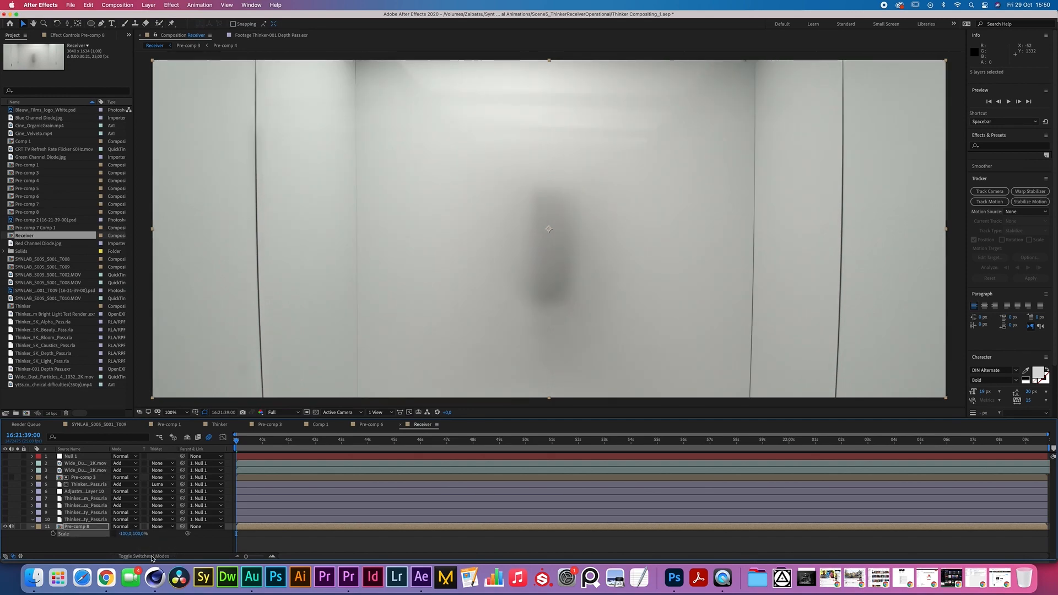
Compare the mirrored background with a temporary duplicate of Pre-comp 8 scaled to 100, 100%, and remove the duplicate
click(62, 527)
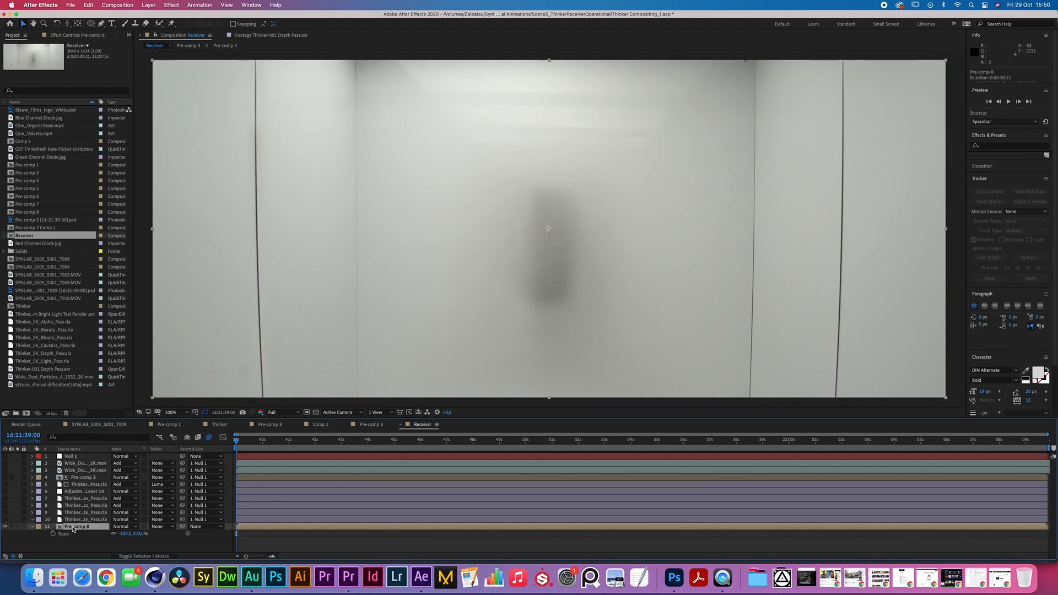
key(super+d)
click(6, 527)
click(6, 526)
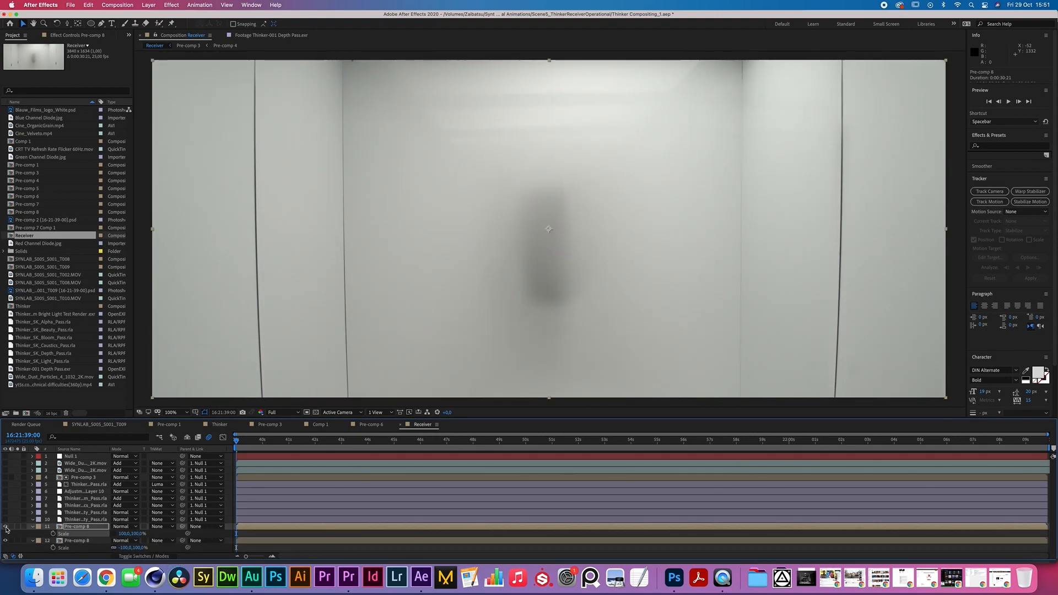
click(6, 527)
click(6, 527)
click(6, 527)
click(6, 527)
click(6, 526)
click(6, 527)
click(6, 527)
click(6, 527)
click(6, 527)
click(6, 527)
click(7, 526)
click(6, 527)
click(6, 526)
click(6, 527)
click(6, 527)
click(6, 527)
click(6, 527)
click(6, 526)
click(6, 527)
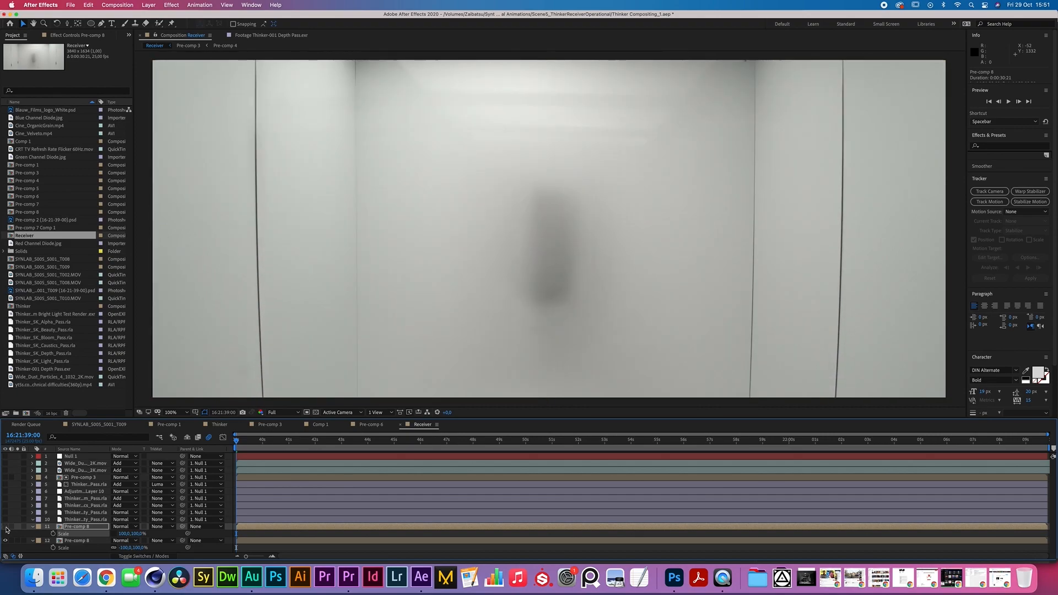
key(Delete)
Set Pre-comp 8's scale to -101, 101% and nudge the layer slightly to the right and down
click(77, 527)
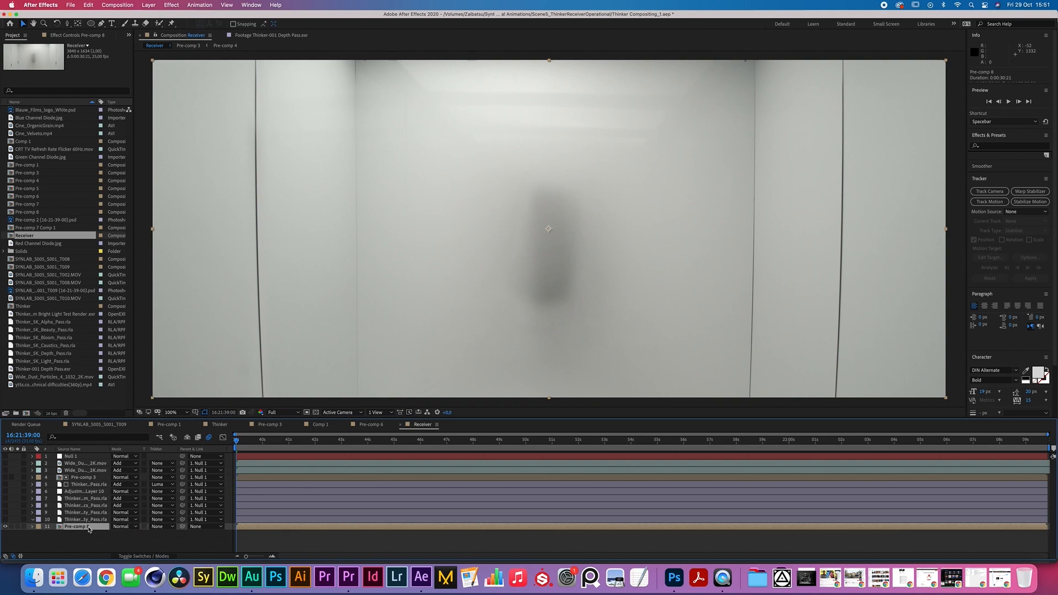
click(126, 534)
text(-101)
click(100, 528)
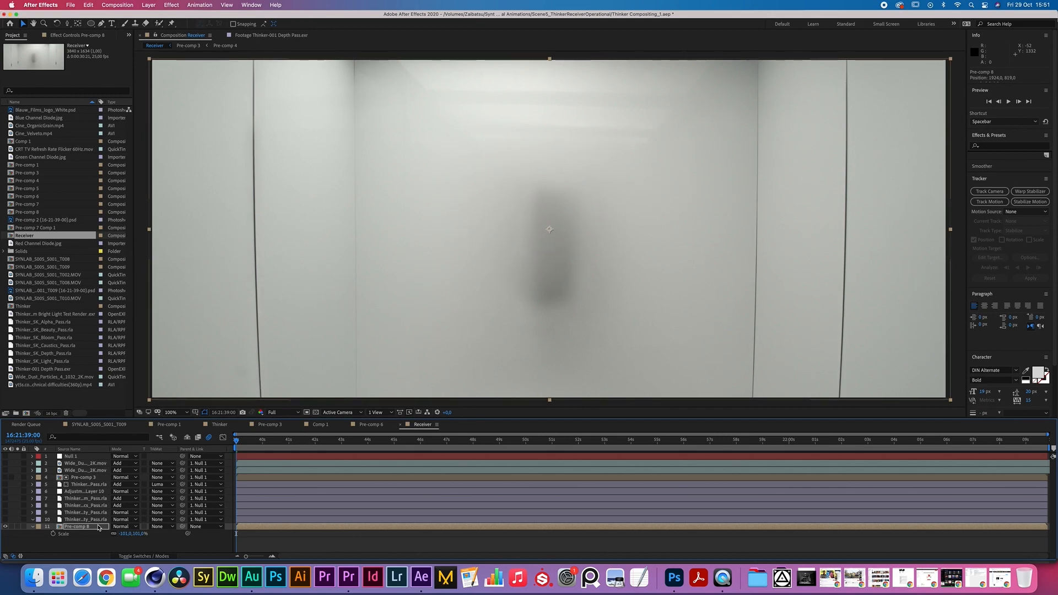
key(Right)
key(Right)
key(Down)
key(Down)
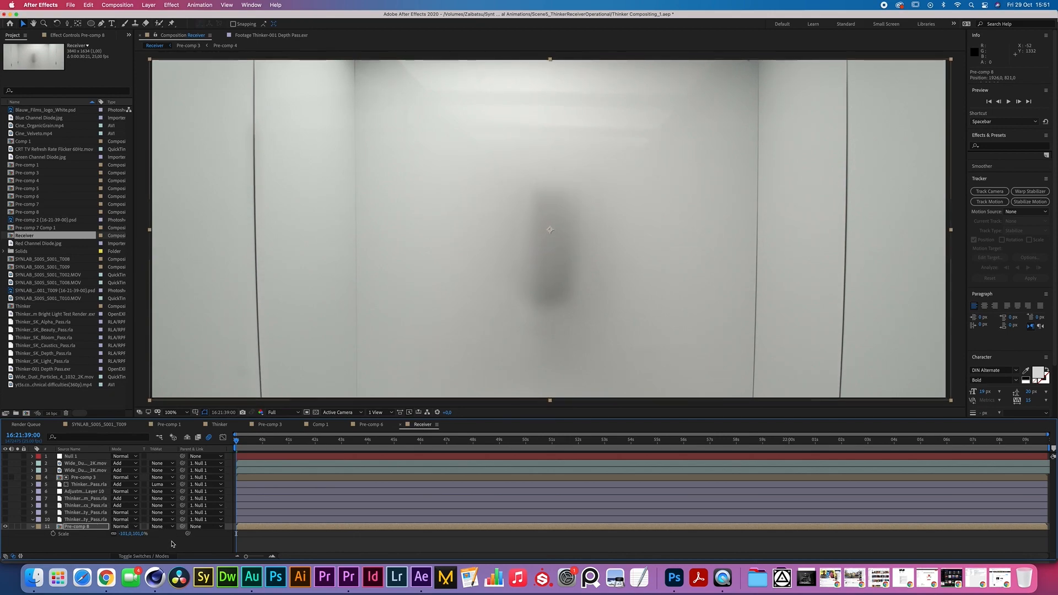
Import the two Receiver render EXRs and stack them directly above Pre-comp 8, with the 001Multi EXR on top
key(super+Tab)
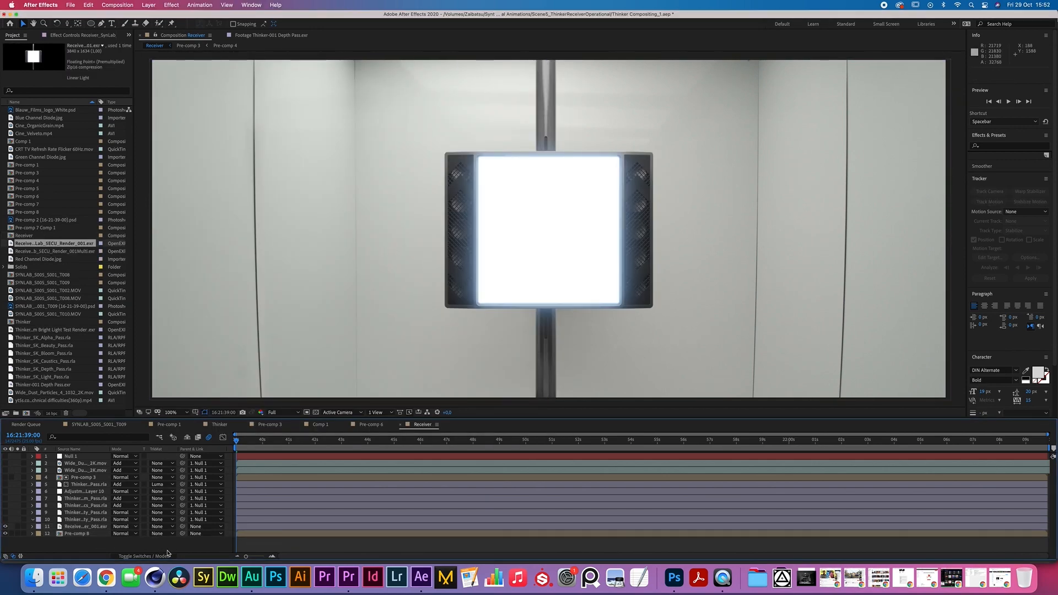
key(comma)
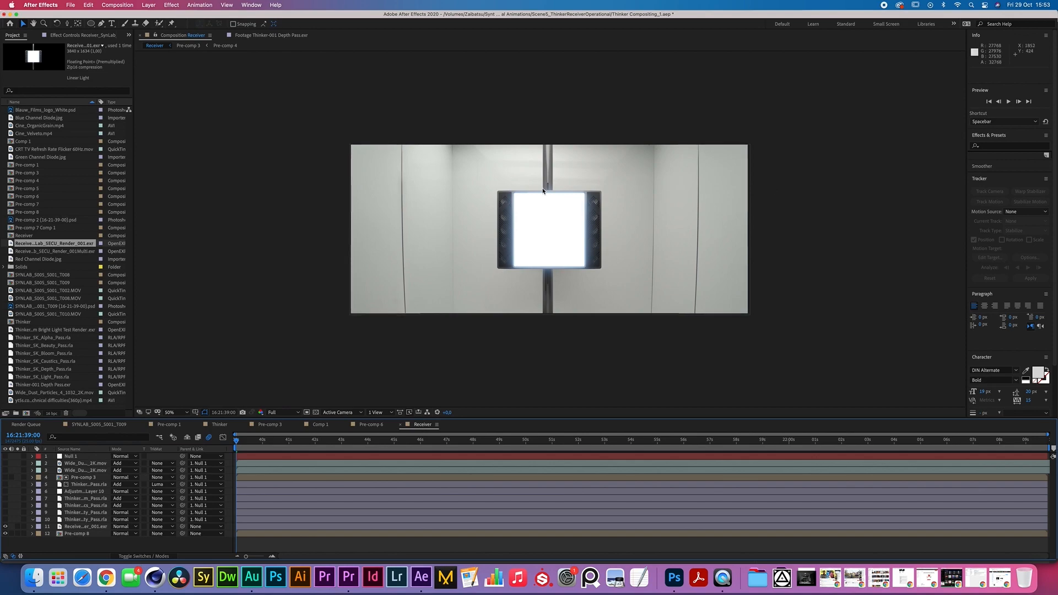
key(slash)
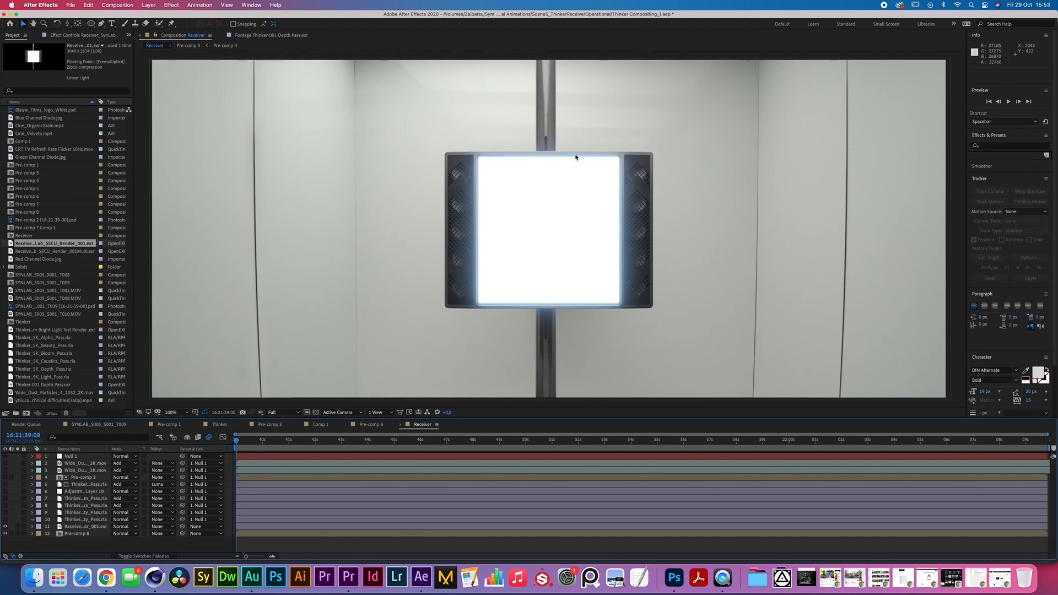
scroll(562, 169, down, 2)
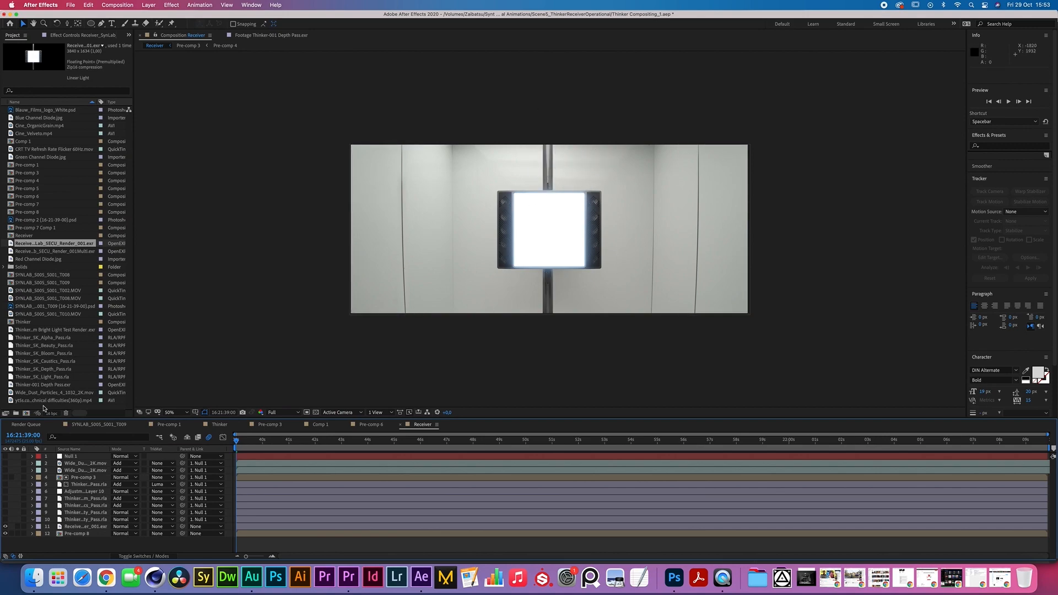
drag(34, 249, 88, 523)
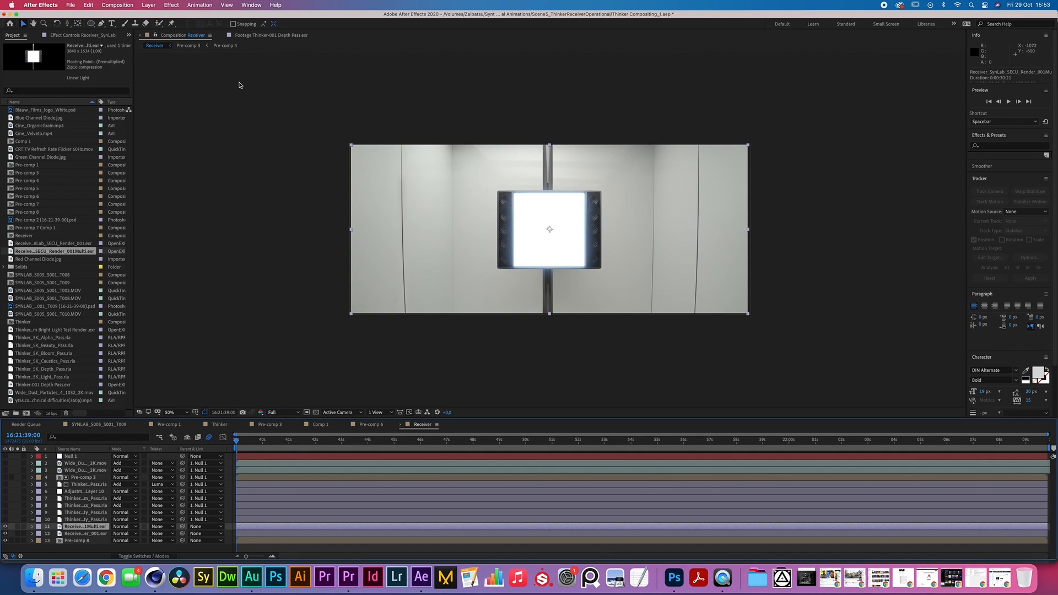
Apply EXtractoR to the 001Multi layer and map its red, green and blue channels to Caustics.red, Caustics.green and Caustics.blue
click(172, 5)
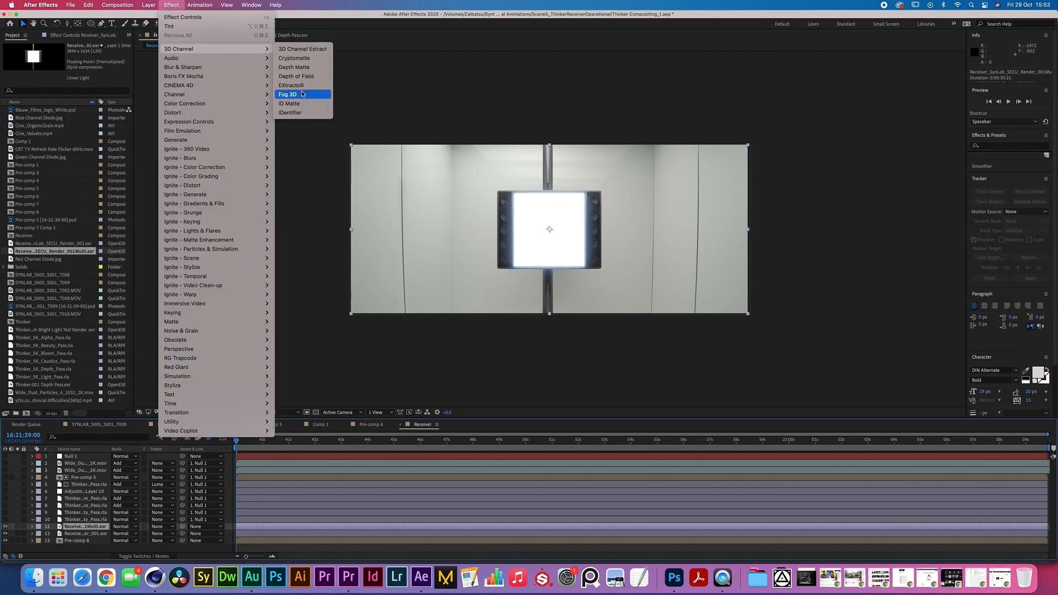
click(303, 87)
click(63, 83)
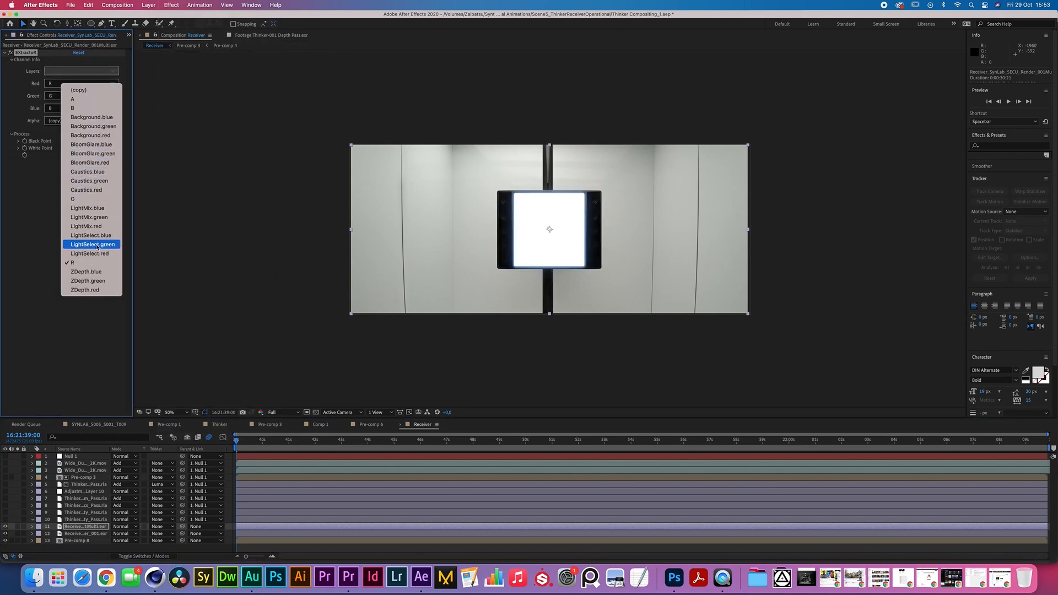
click(87, 171)
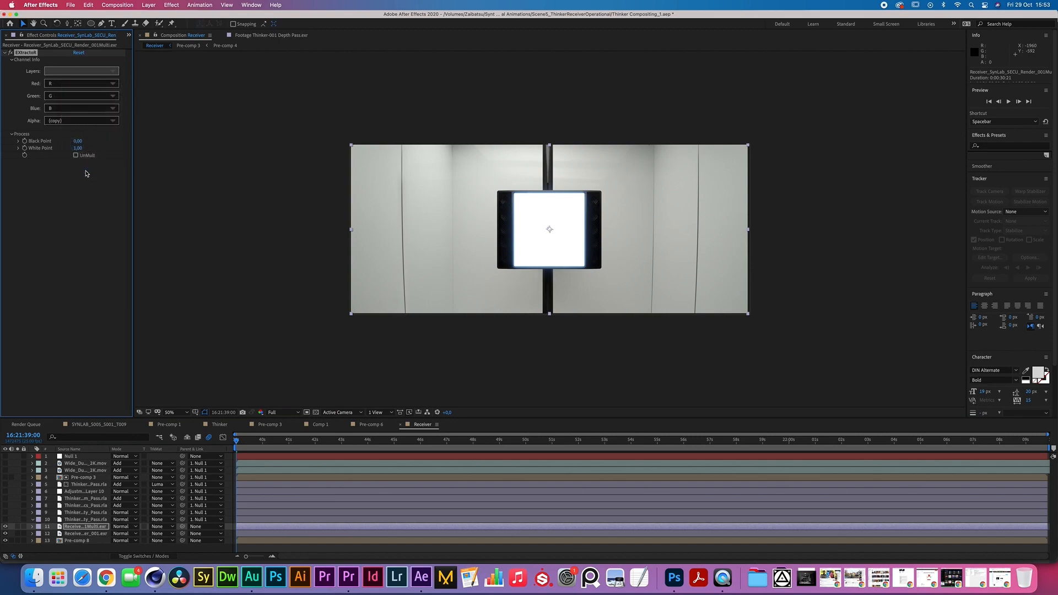
click(59, 84)
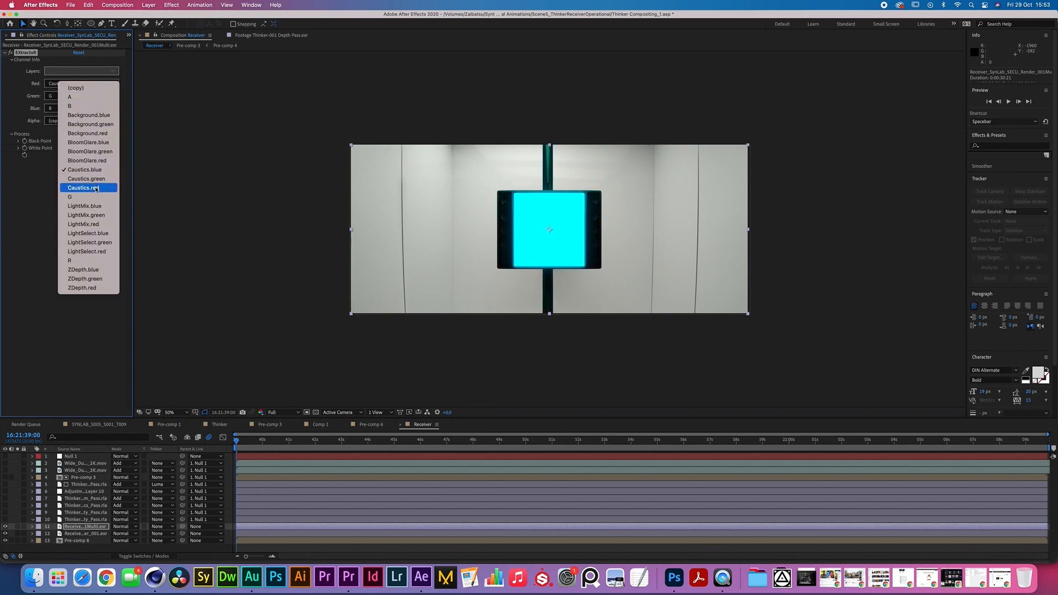
click(84, 188)
click(61, 97)
click(87, 189)
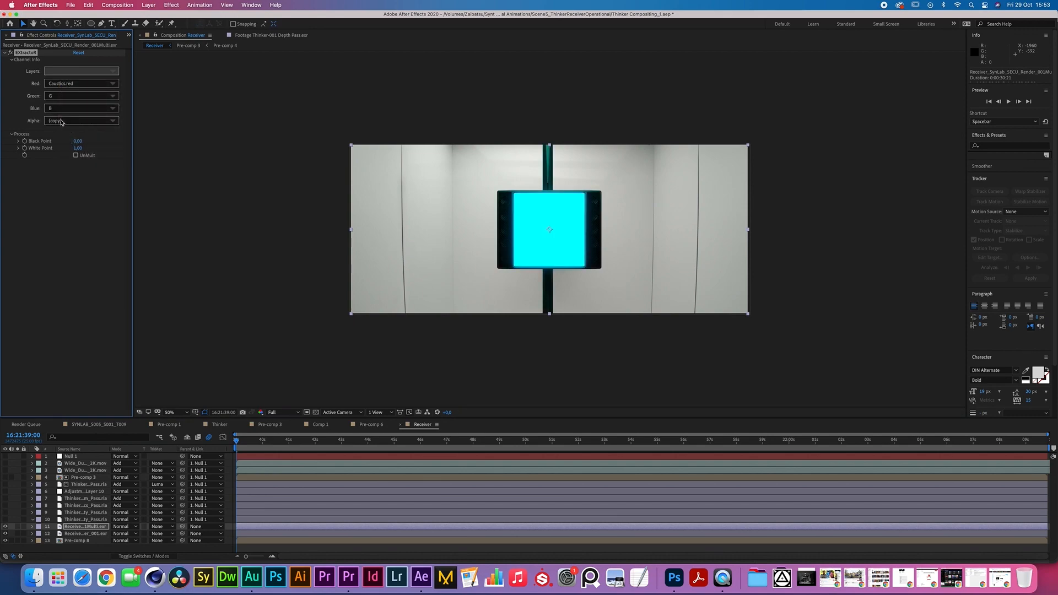
click(82, 109)
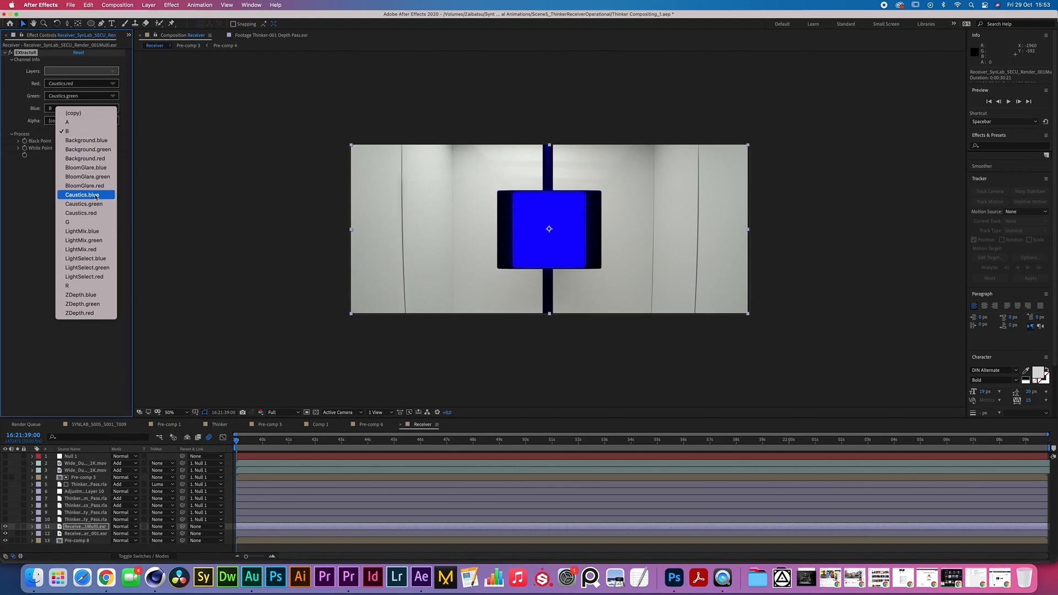
click(91, 195)
key(period)
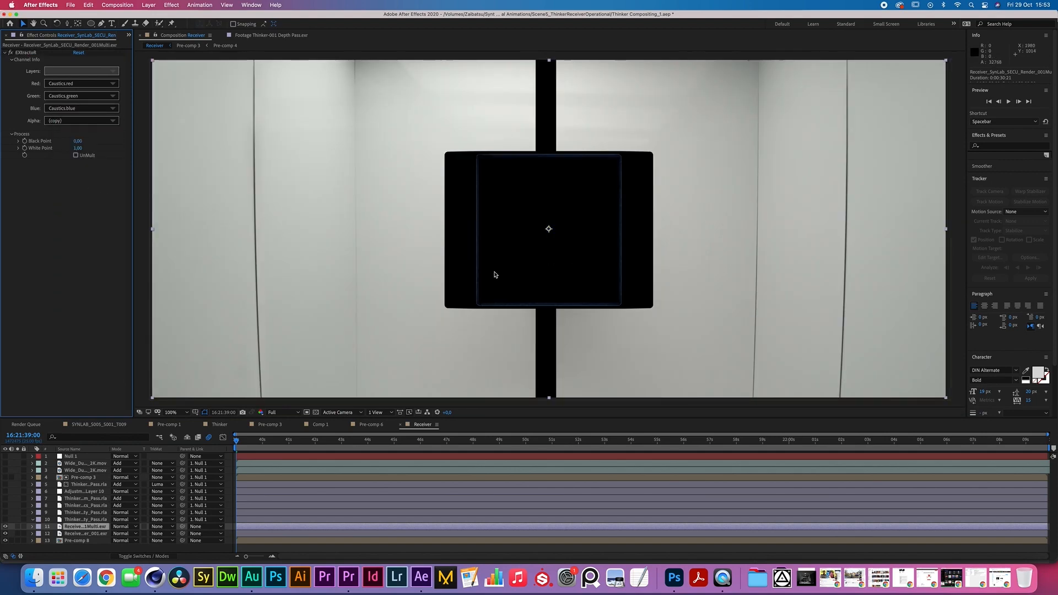
Set the caustics layer's blending mode to Add and apply the Dust & Scratches effect to it
click(122, 526)
click(122, 275)
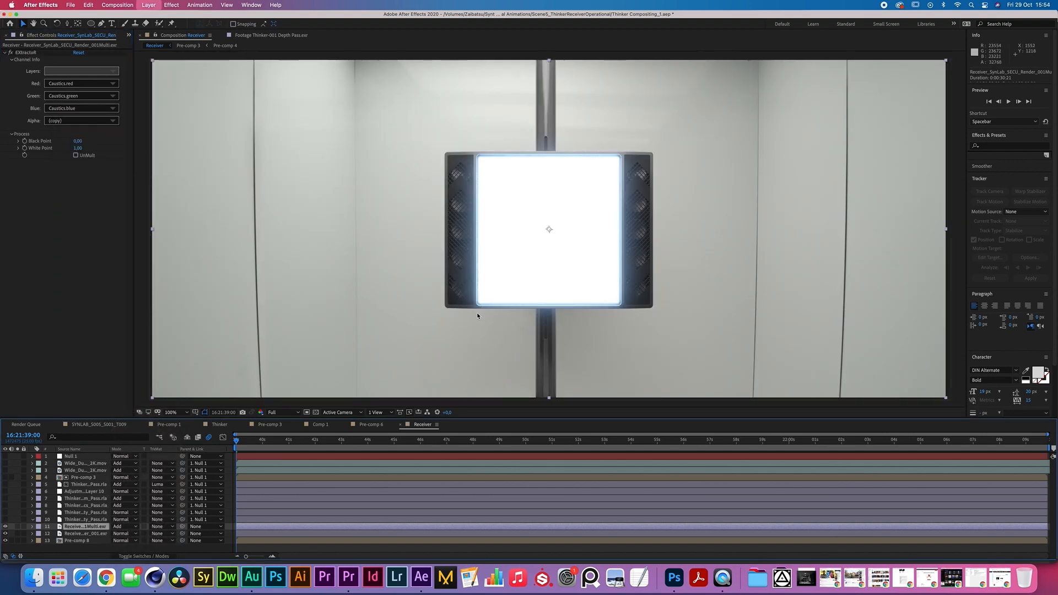
click(169, 5)
mouse_move(253, 330)
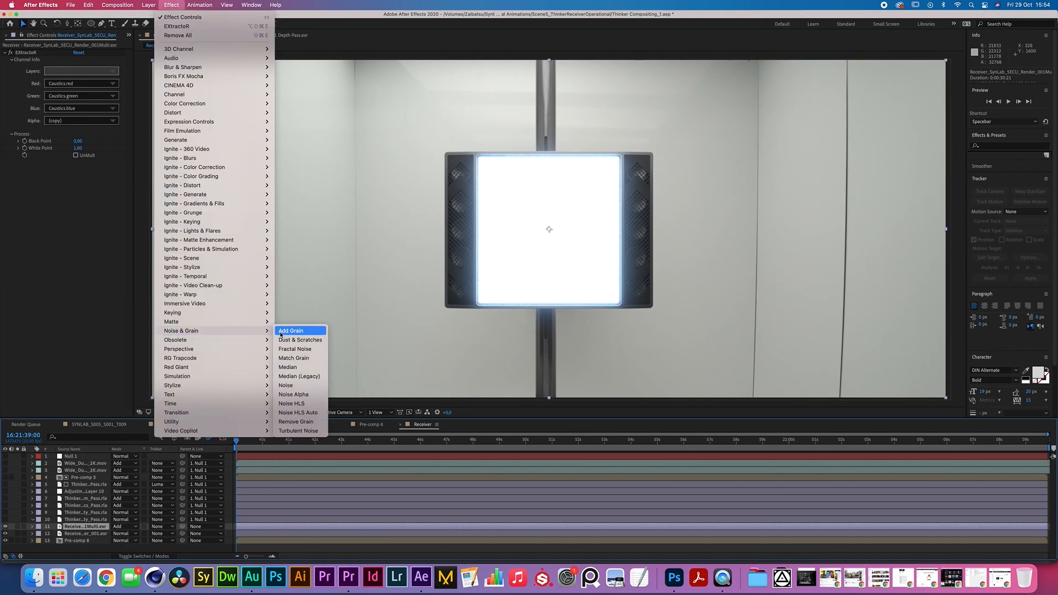
click(294, 338)
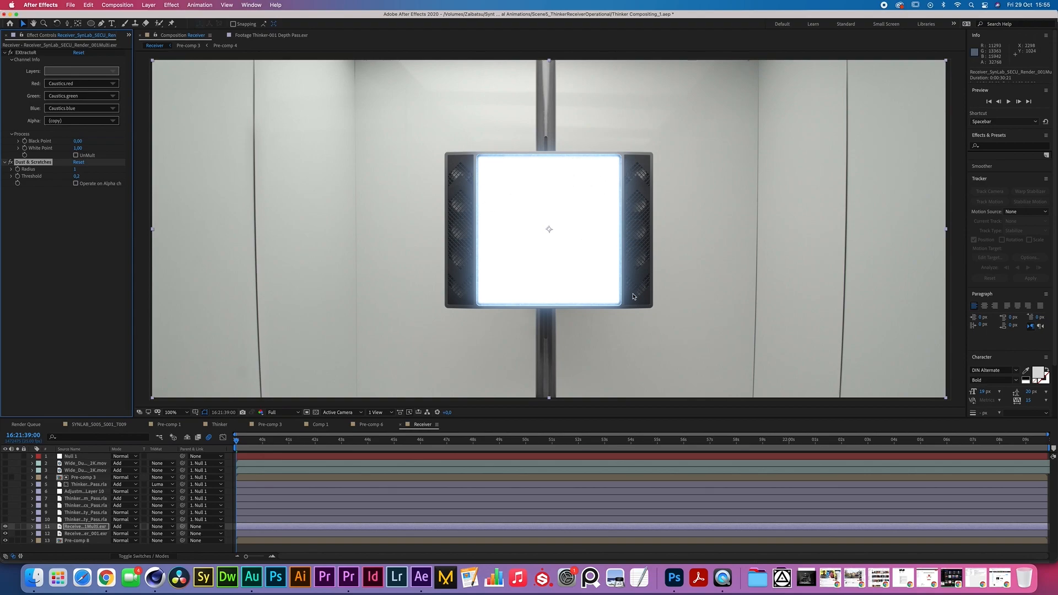
Apply the Exposure effect to the caustics layer and lower its gamma correction to about 0.47
click(172, 5)
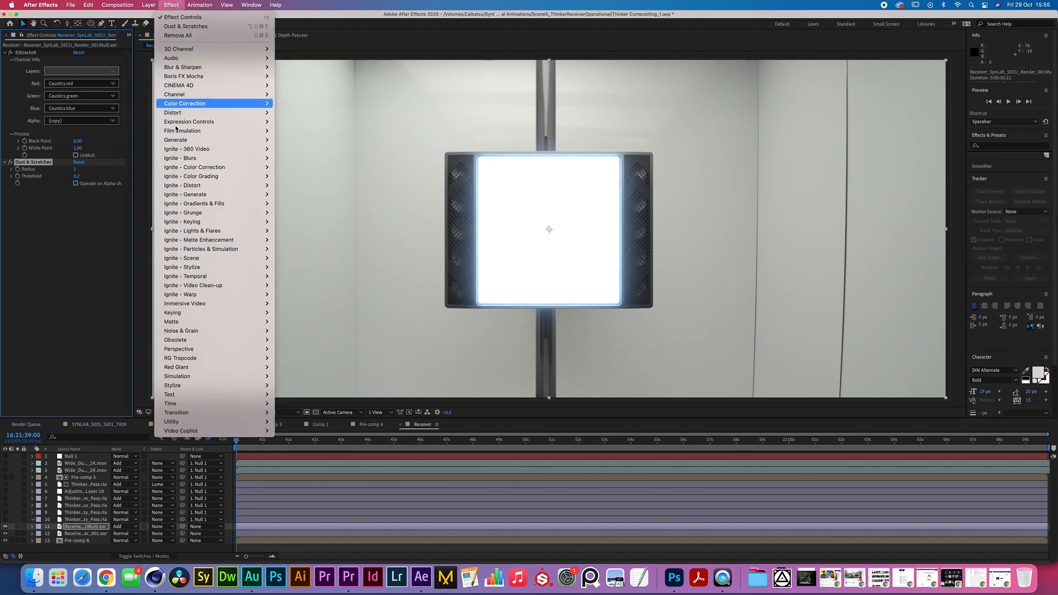
mouse_move(190, 103)
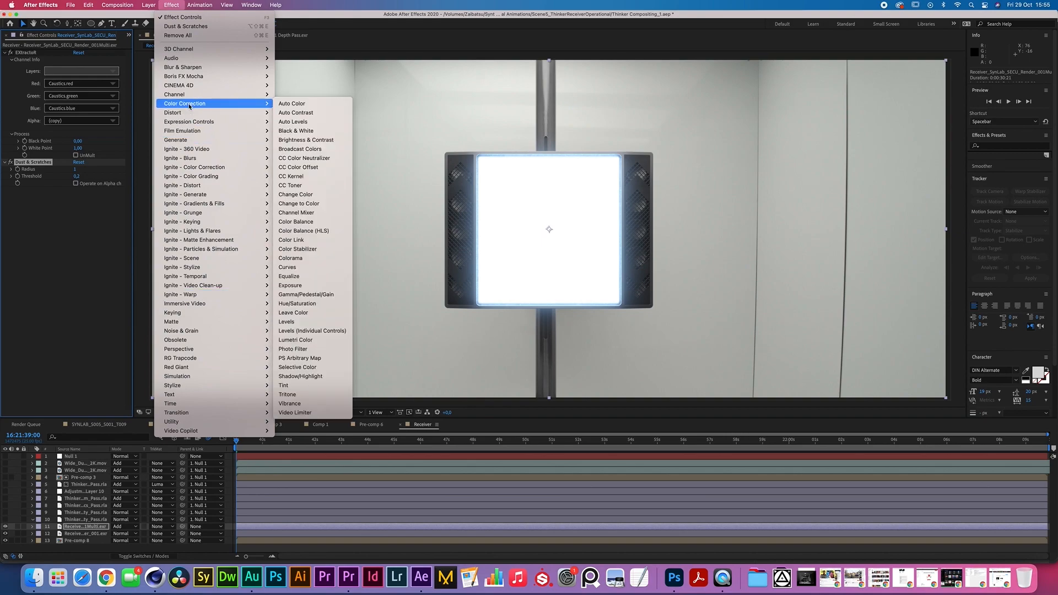
click(290, 285)
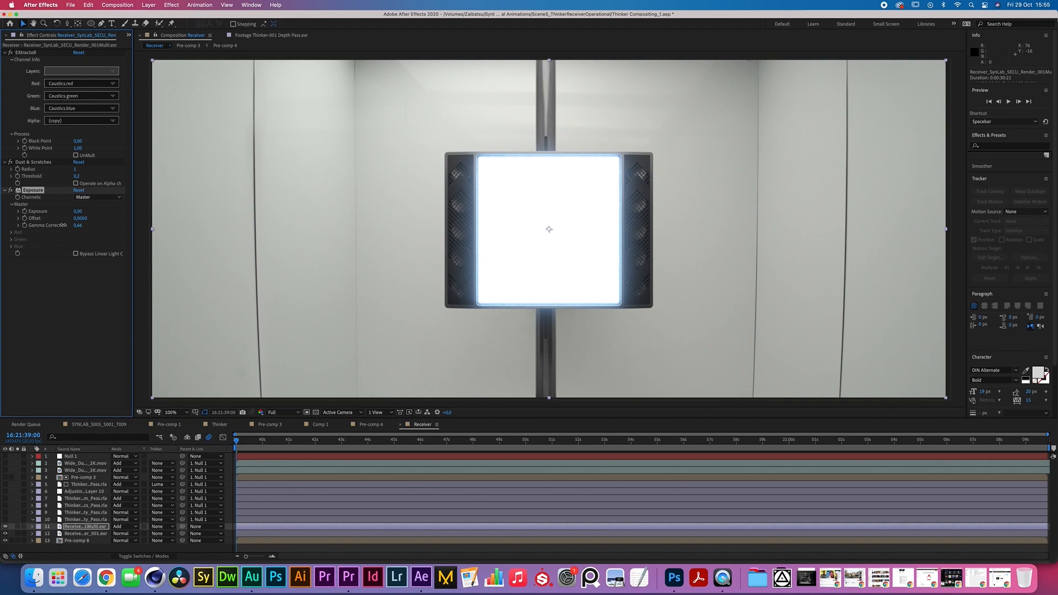
drag(72, 226, 3, 218)
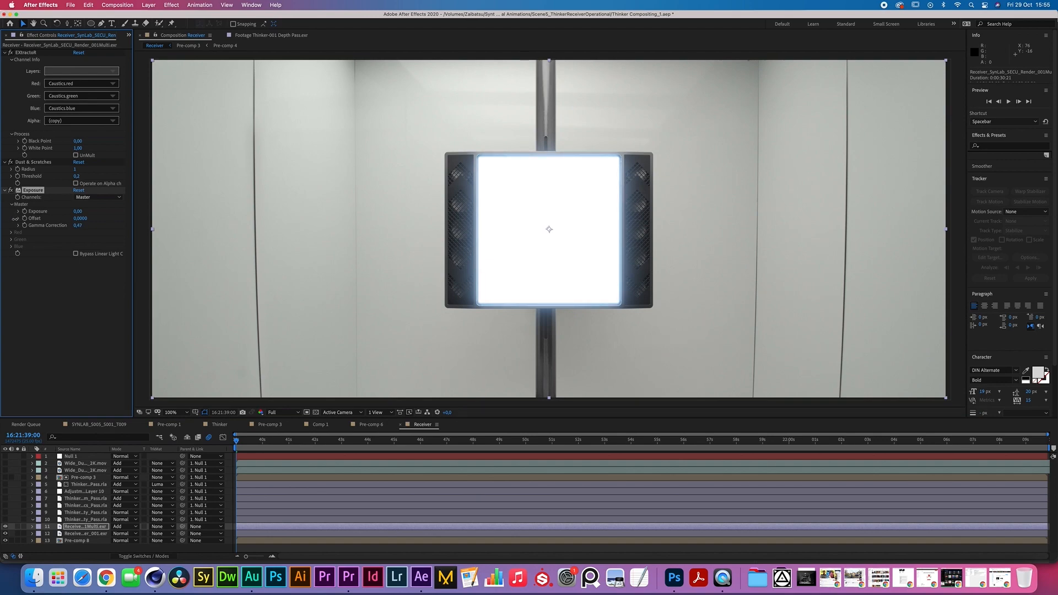
drag(173, 235, 78, 246)
Label the Receiver 001 EXR layer Fuchsia and the caustics layer above it Green
key(super+0)
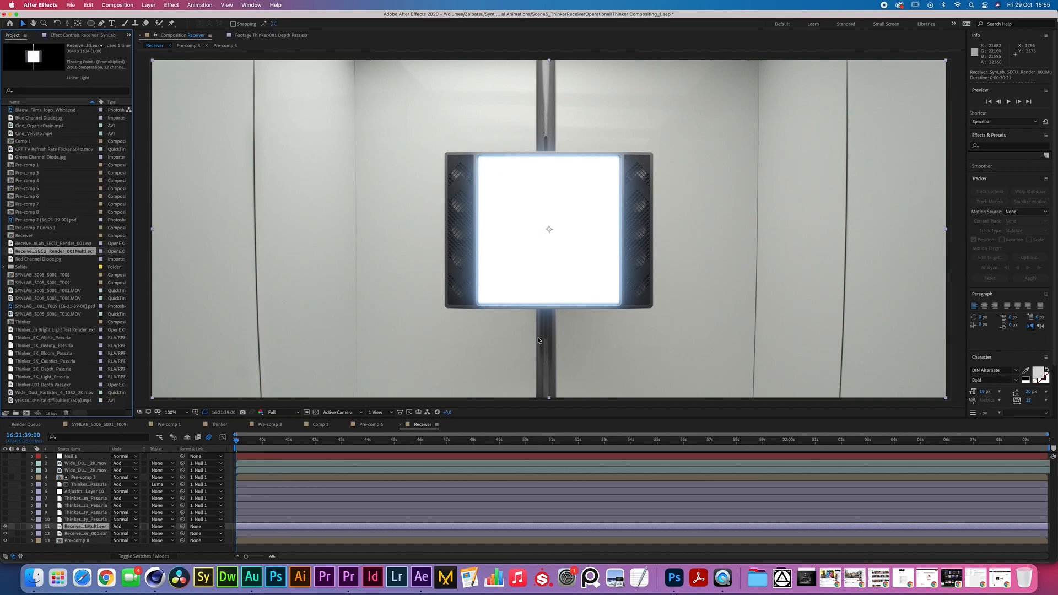
click(39, 533)
click(39, 534)
click(59, 527)
click(39, 526)
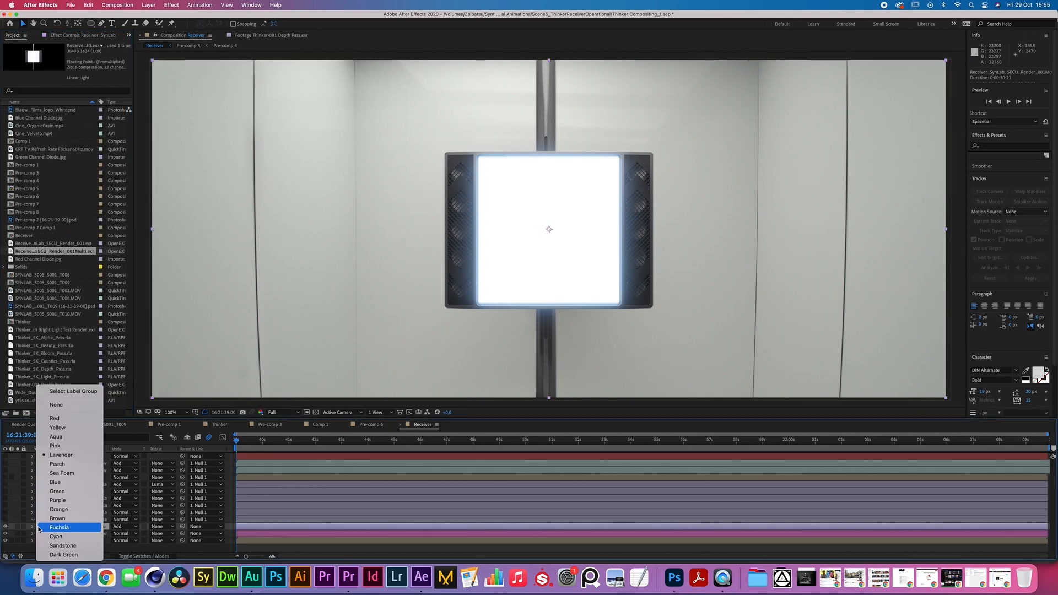
click(53, 491)
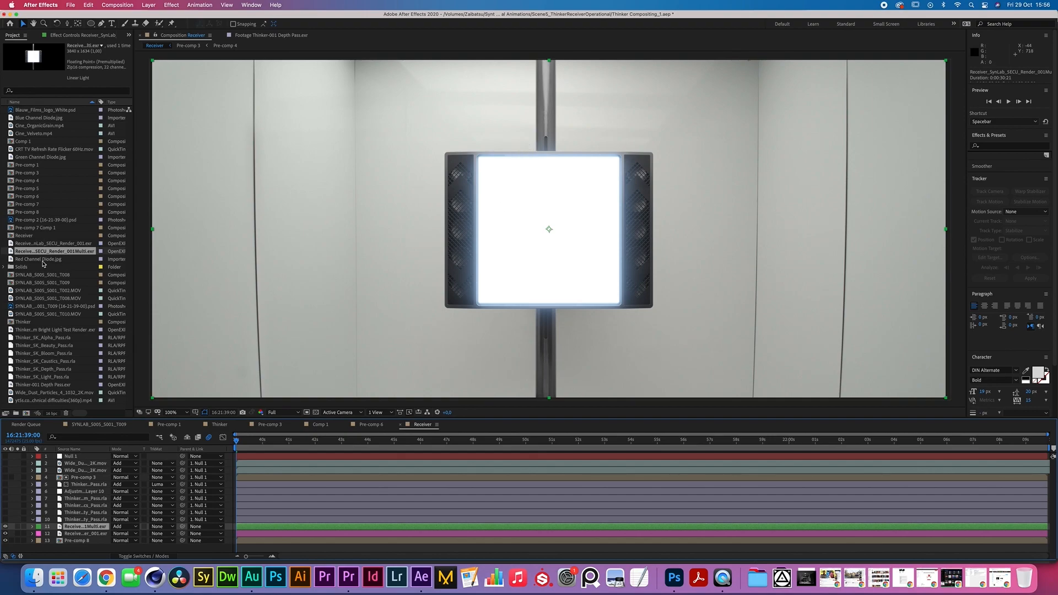
Add the 001Multi EXR again on top, extract its BloomGlare red, green and blue channels with EXtractoR, and set its blending mode to Add
key(super+slash)
click(172, 5)
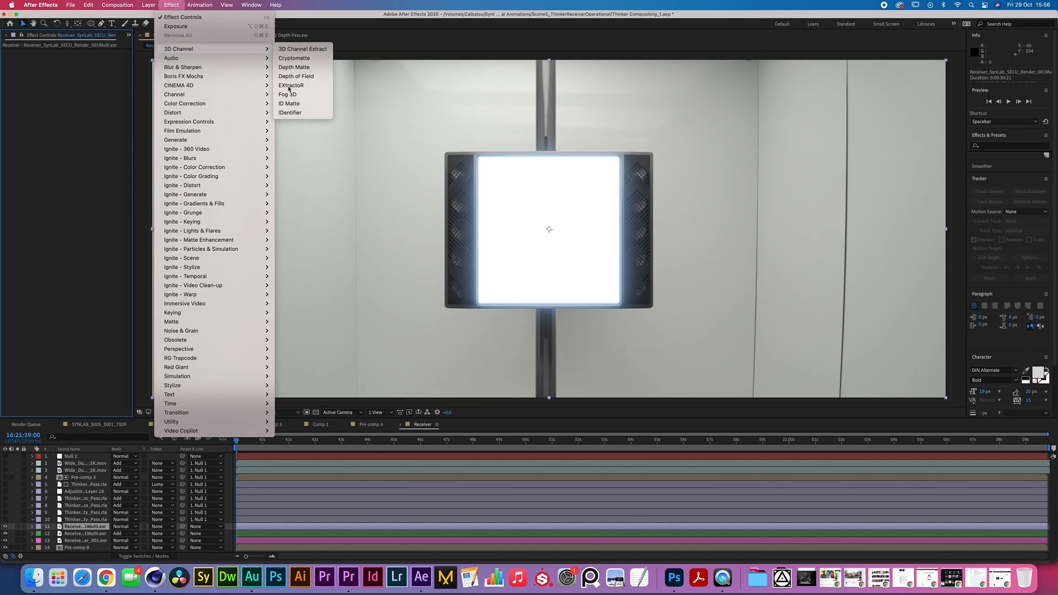
click(298, 84)
click(83, 85)
click(89, 138)
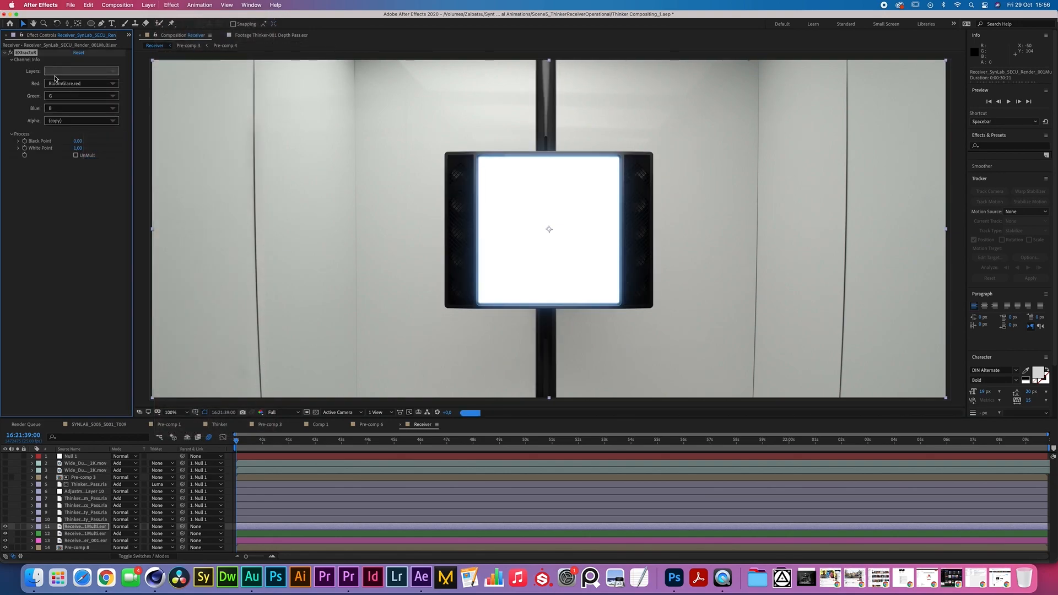
click(55, 97)
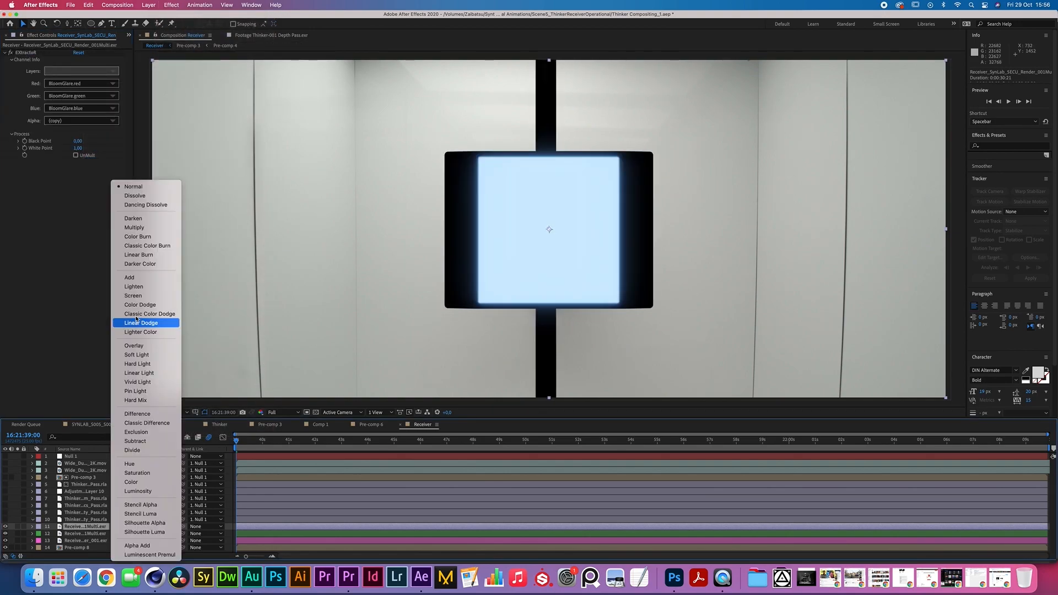
click(146, 274)
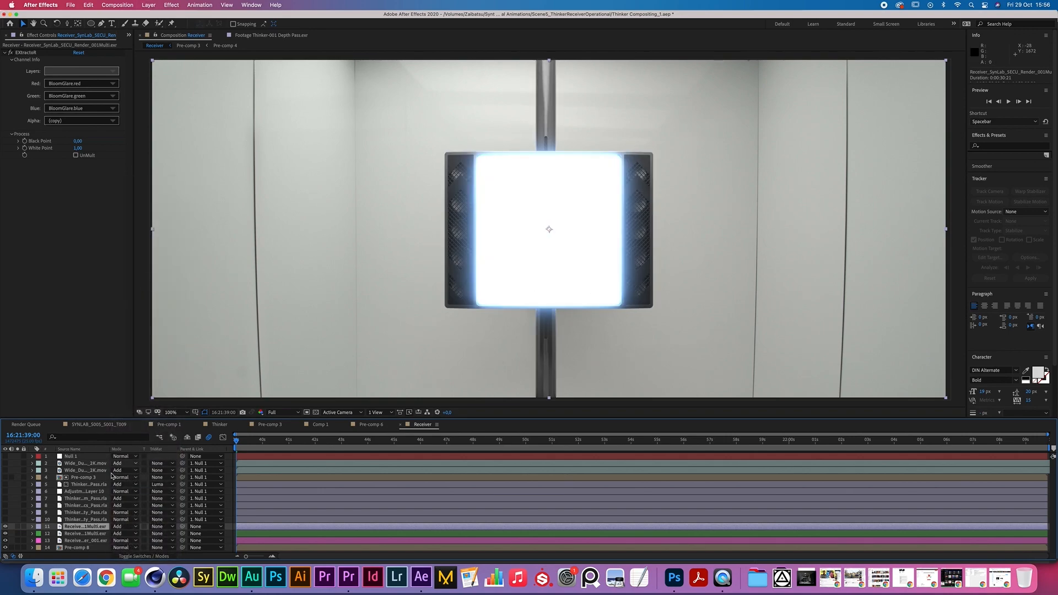
Apply the Exposure effect to the BloomGlare layer
click(171, 6)
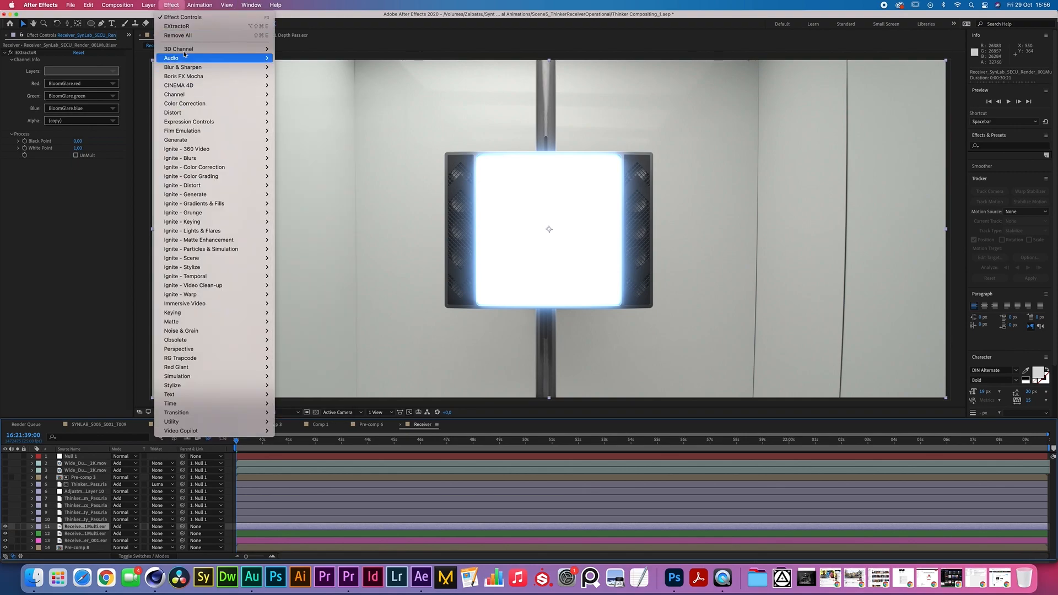
mouse_move(221, 103)
click(288, 285)
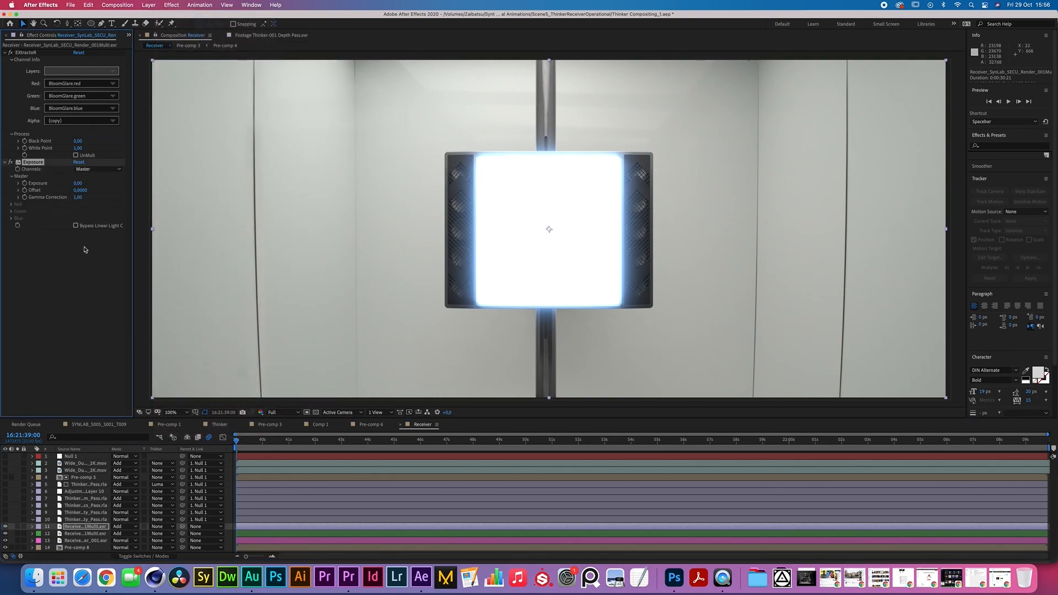
Try lowering the BloomGlare layer's exposure to about -2.94 and -7.47, checking the pass in solo and in the composite
click(17, 526)
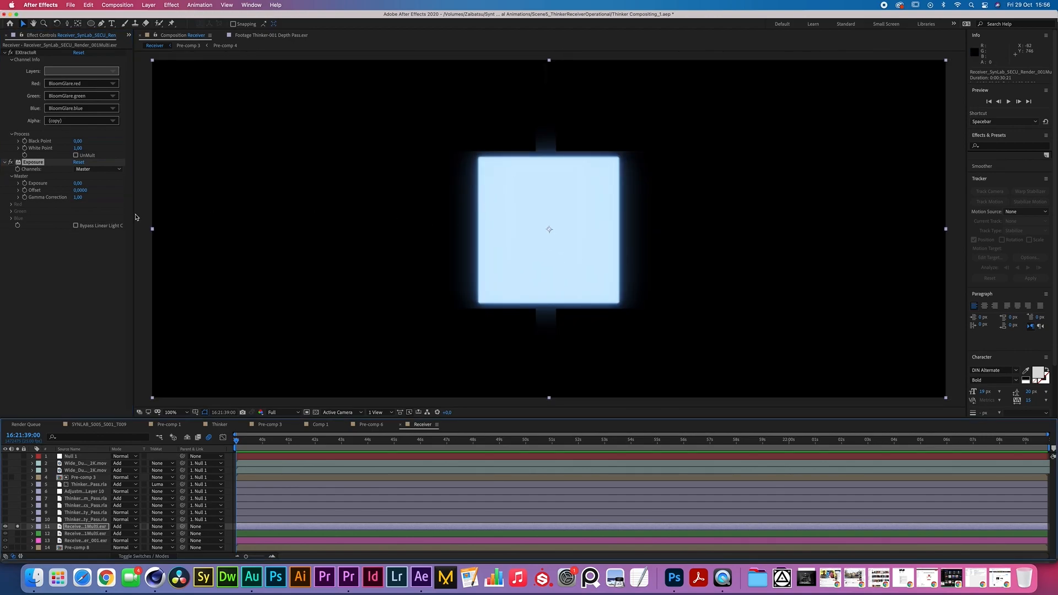
drag(78, 183, 50, 188)
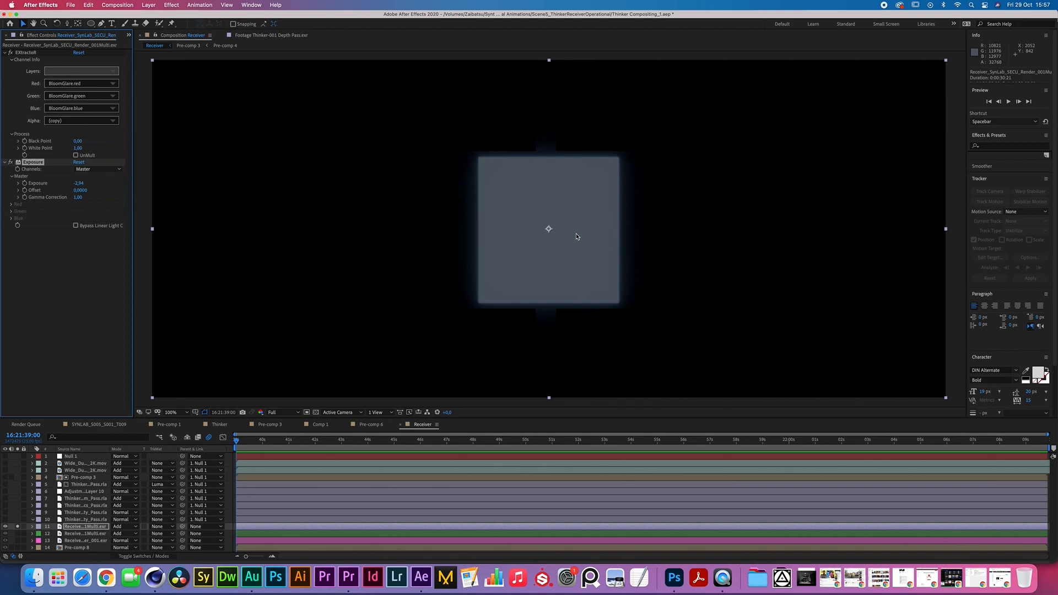
click(17, 527)
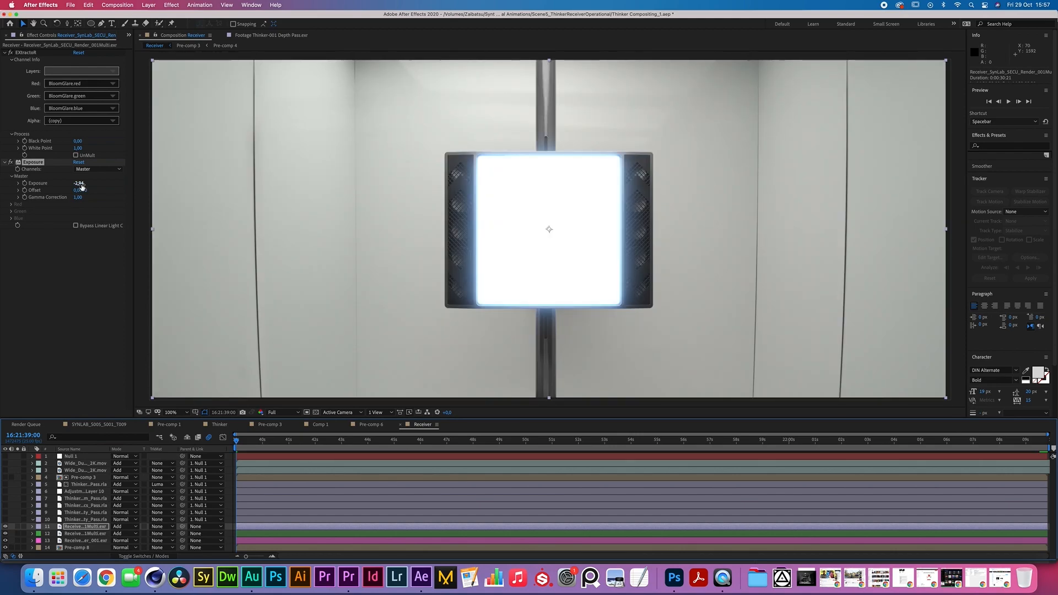
drag(82, 187, 108, 189)
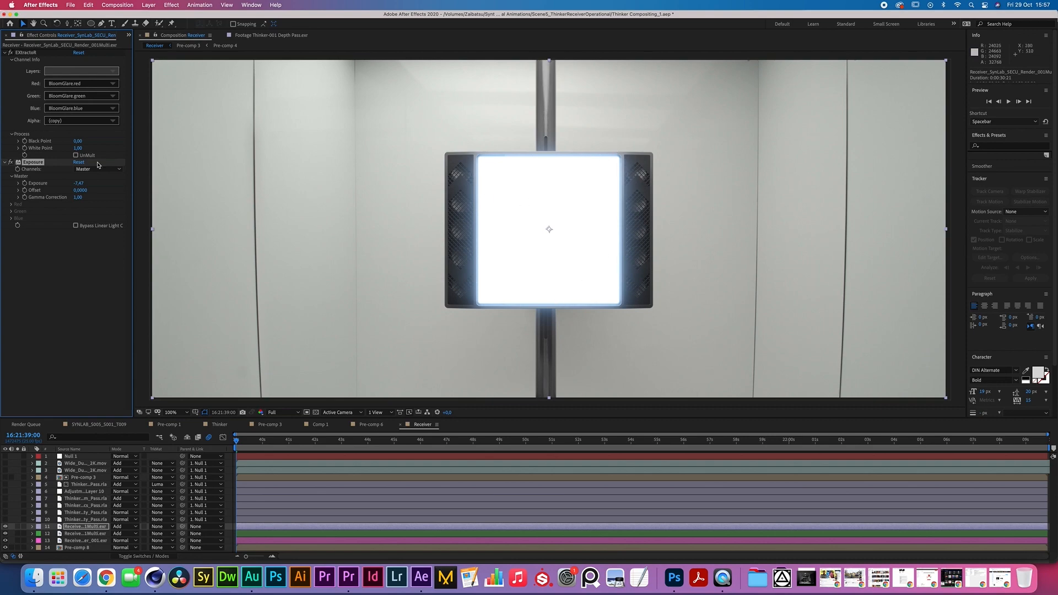
drag(78, 183, 106, 187)
Solo the BloomGlare layer and try a gamma correction of about 0.68 in its Exposure effect
click(18, 527)
mouse_move(78, 197)
mouse_down()
mouse_move(41, 201)
mouse_move(79, 200)
mouse_up()
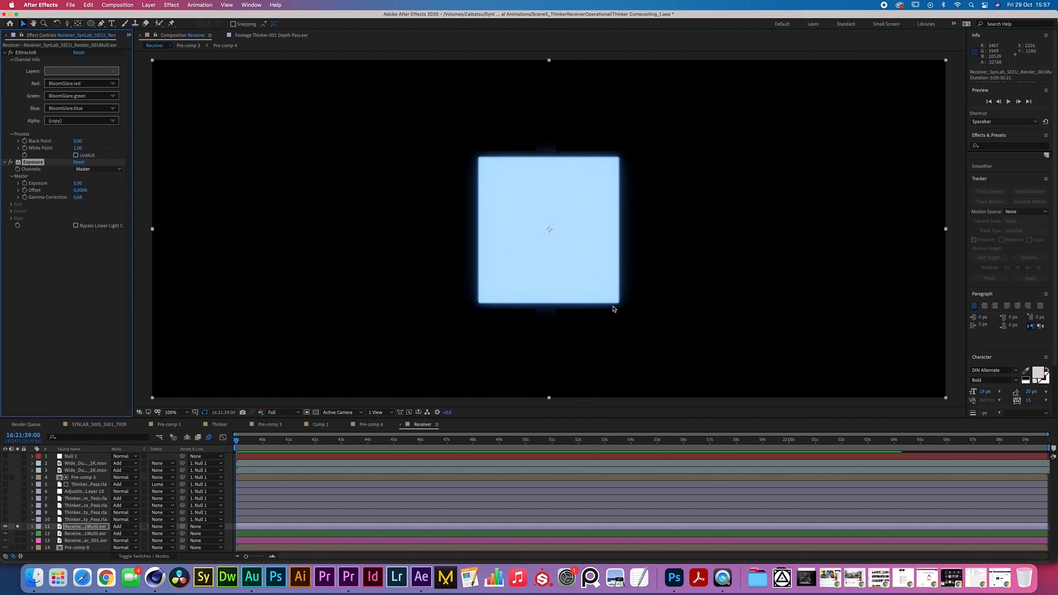
click(18, 527)
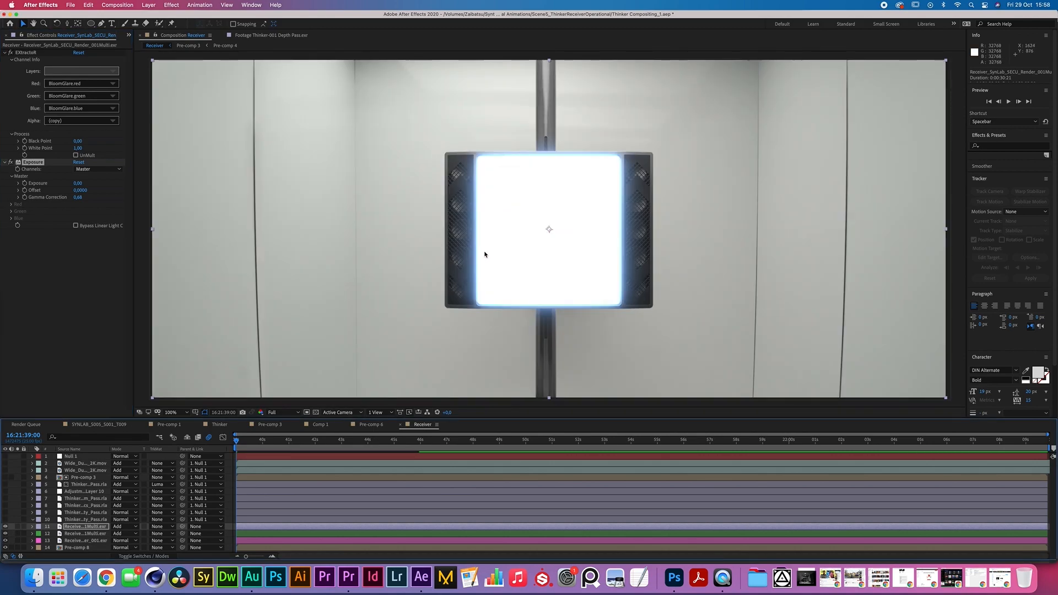
Toggle the BloomGlare layer's visibility repeatedly to compare the glow around the screen with and without the pass
click(6, 526)
click(5, 527)
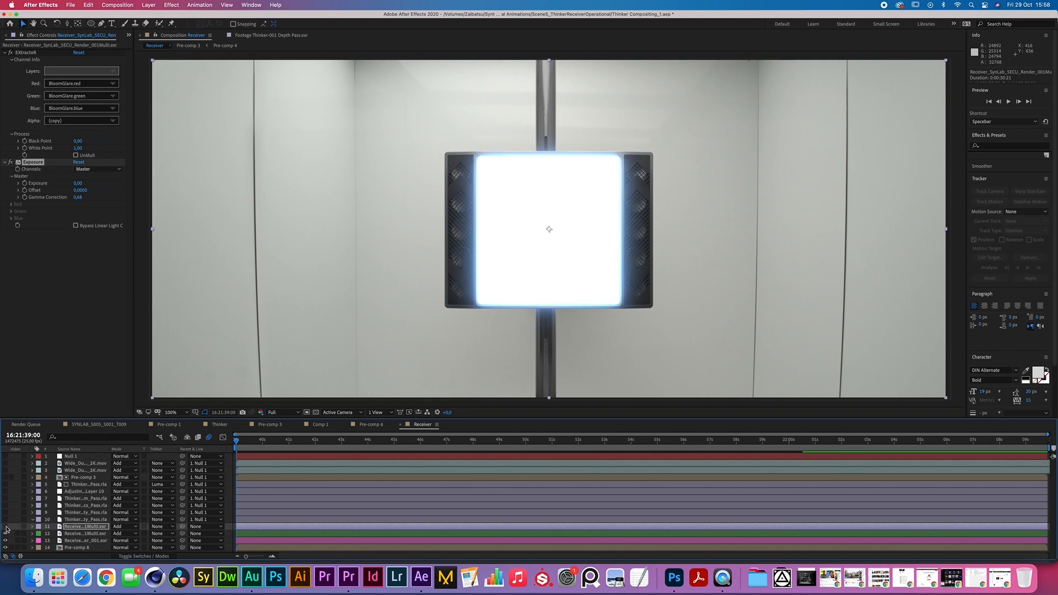
click(5, 526)
click(5, 526)
click(5, 527)
click(5, 527)
click(5, 526)
click(6, 527)
Reset the BloomGlare layer's gamma correction to 1.00 and lower its exposure to about -4.99
click(81, 176)
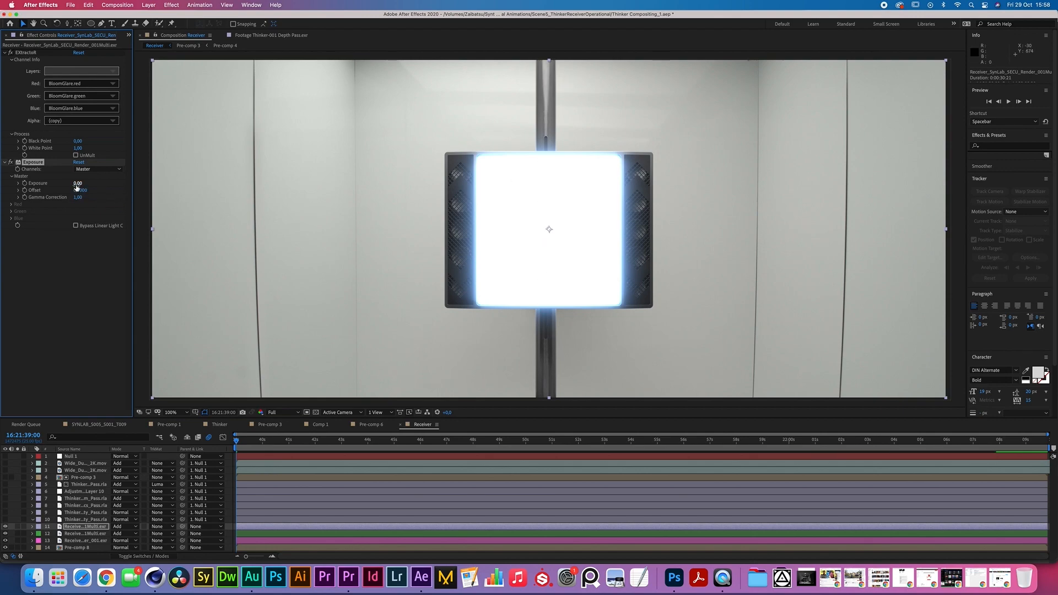
mouse_move(78, 183)
mouse_down()
mouse_move(51, 183)
mouse_move(77, 185)
mouse_up()
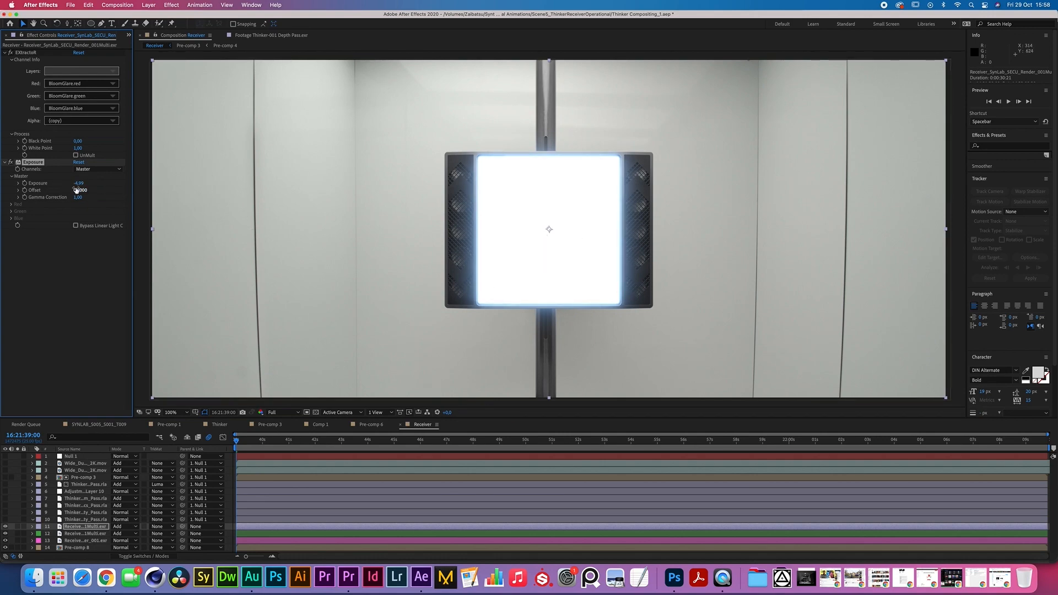
key(t)
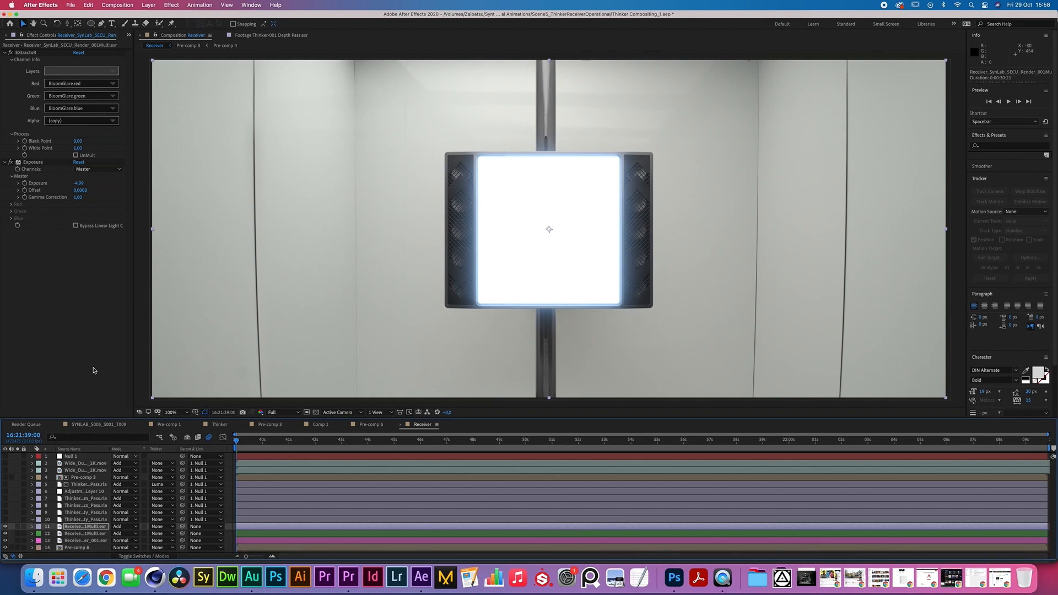
Extract the LightSelect red, green and blue channels on the newest 001Multi EXR layer and set its blending mode to Add
click(82, 83)
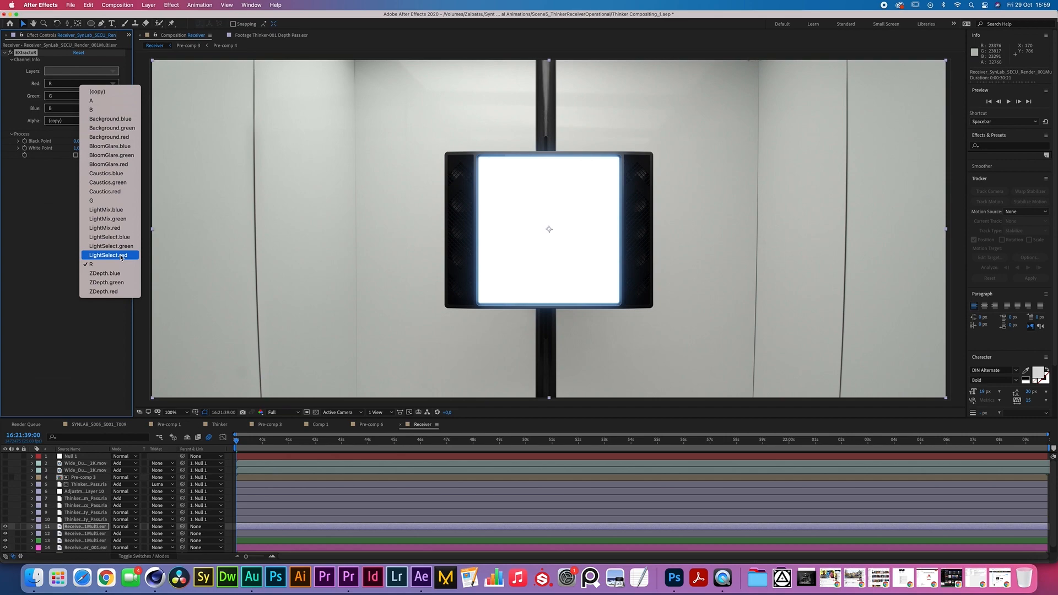
click(121, 255)
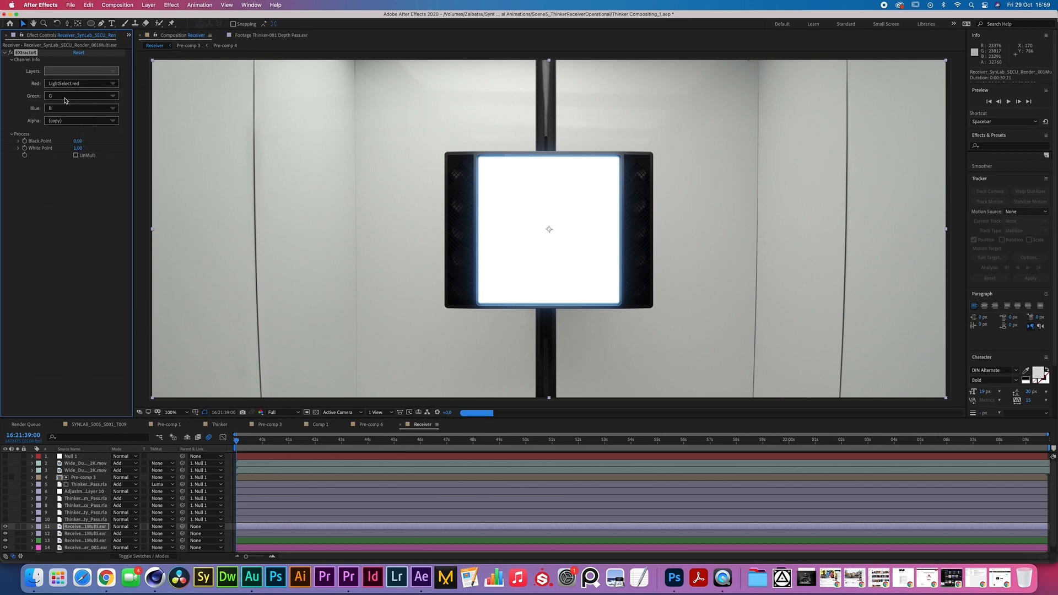
click(74, 527)
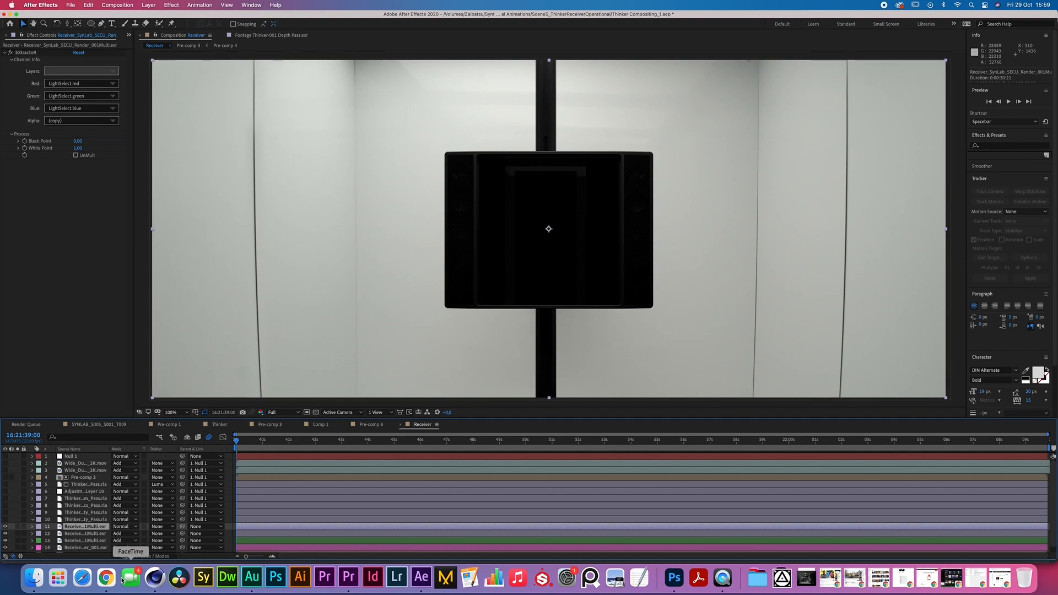
key(t)
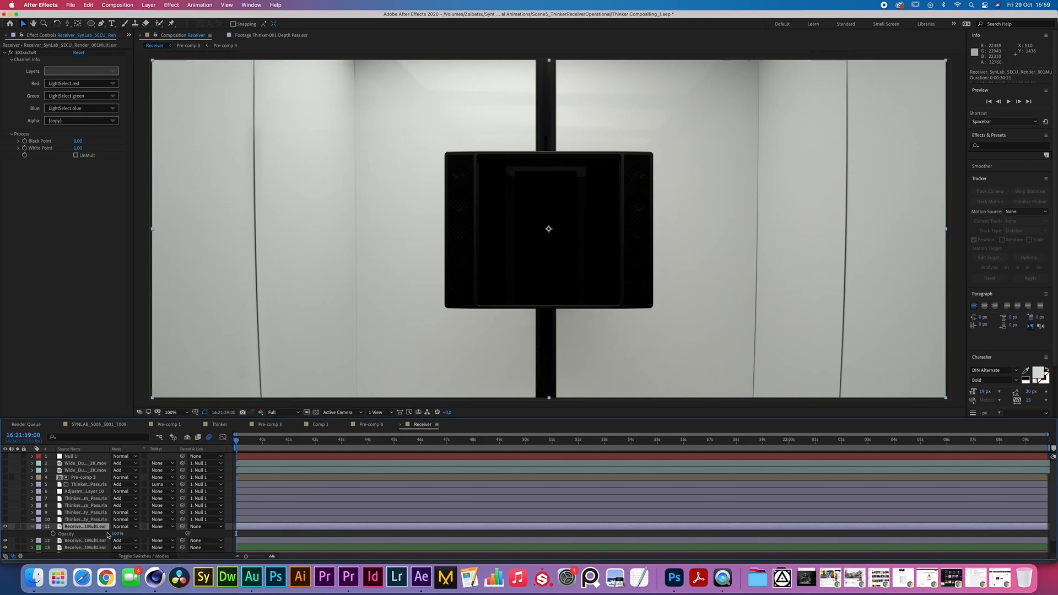
click(123, 527)
click(136, 279)
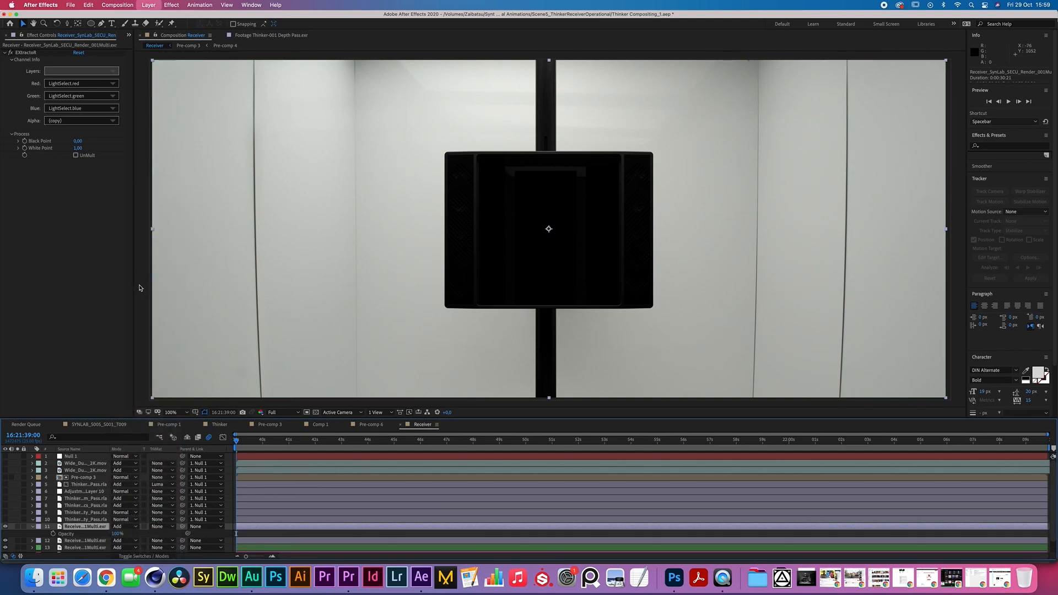
key(t)
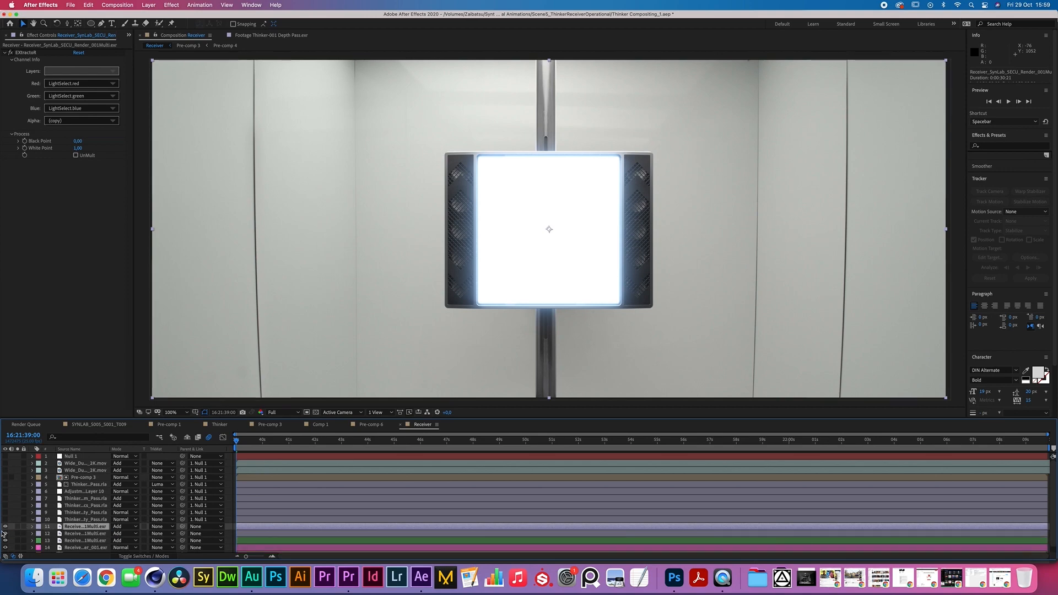
Toggle the LightSelect layer's visibility repeatedly to examine its effect on the receiver's frame and pole
click(6, 527)
click(5, 527)
click(6, 527)
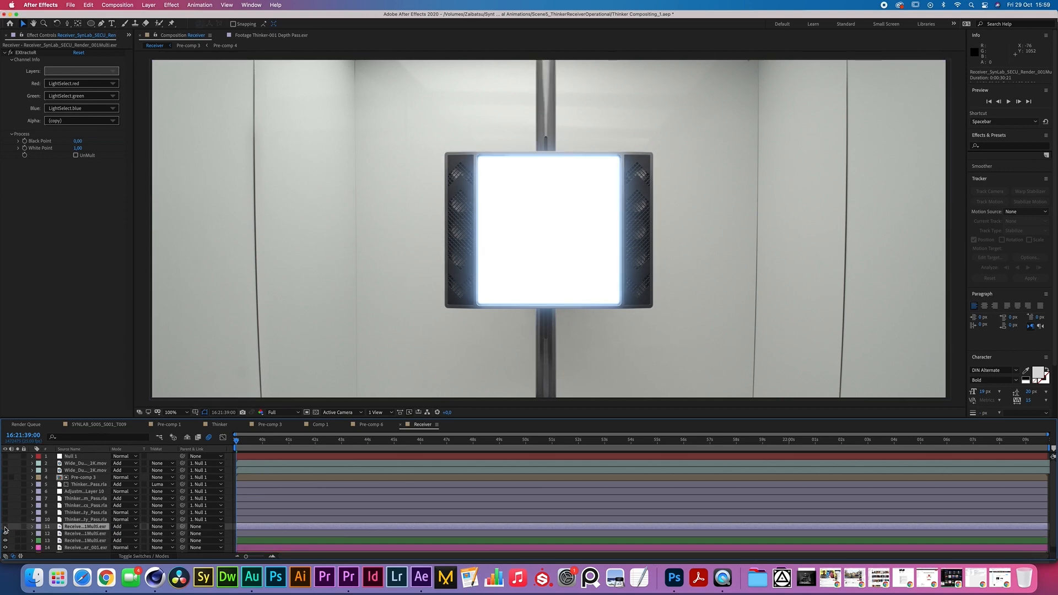
click(5, 527)
click(5, 527)
click(5, 526)
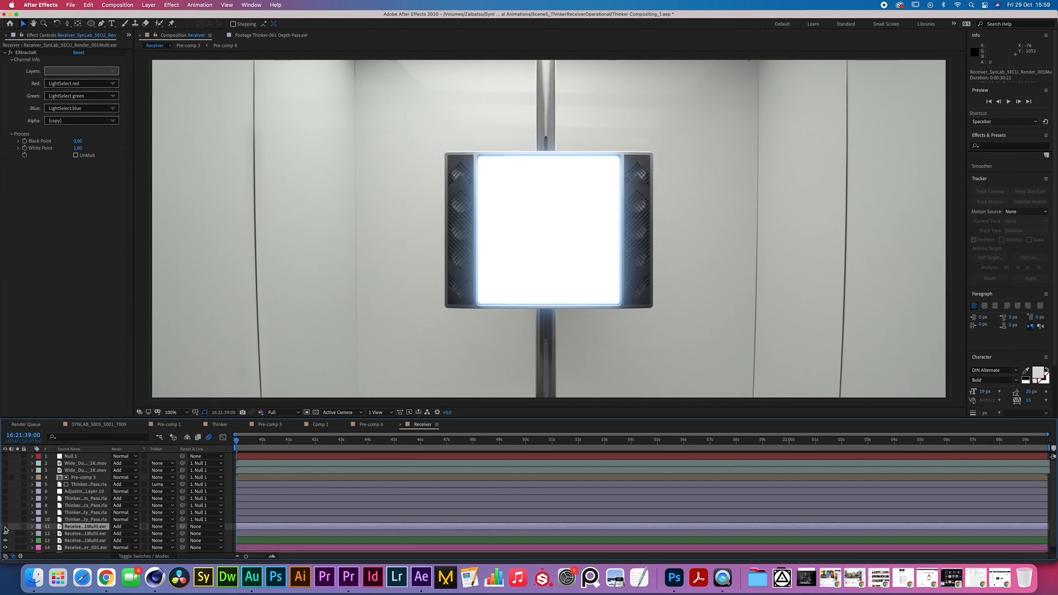
click(6, 527)
click(5, 527)
click(6, 527)
click(5, 526)
click(5, 527)
click(5, 527)
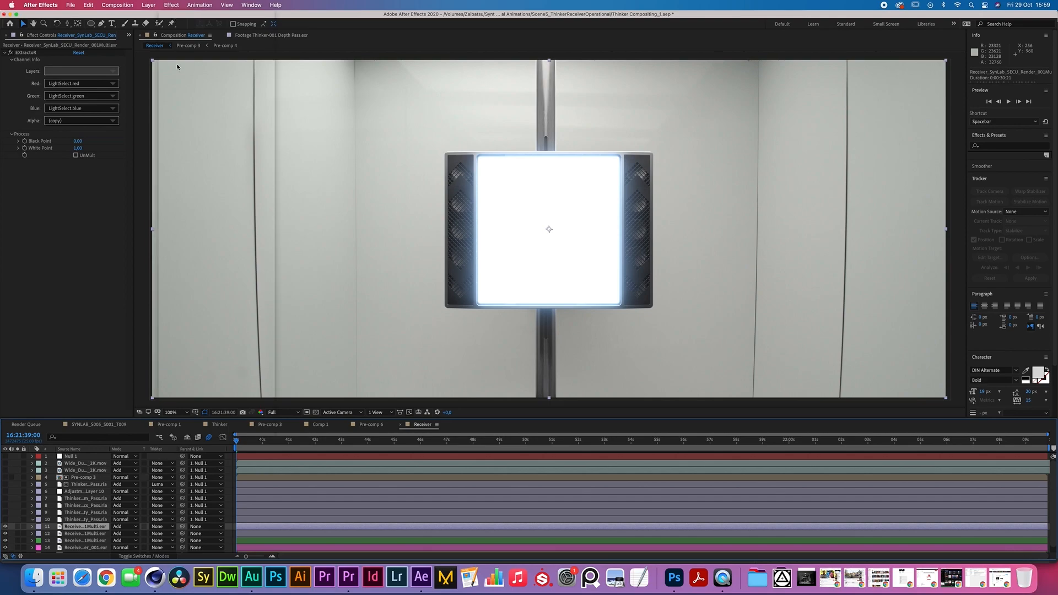
Apply the Exposure effect to the LightSelect layer and lower its gamma correction to about 0.44
click(171, 5)
mouse_move(209, 103)
click(290, 285)
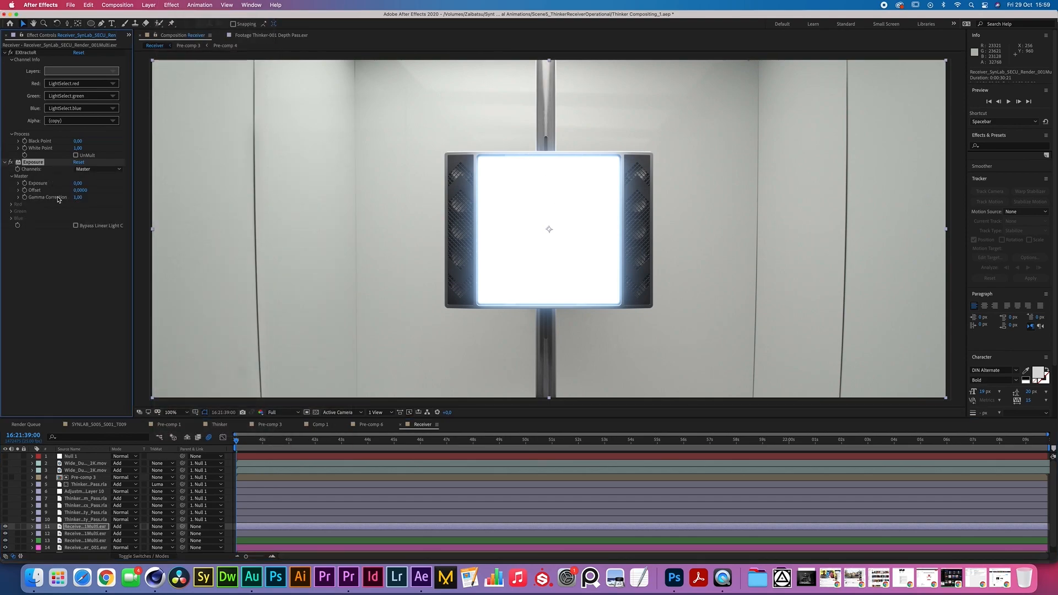
drag(78, 197, 56, 200)
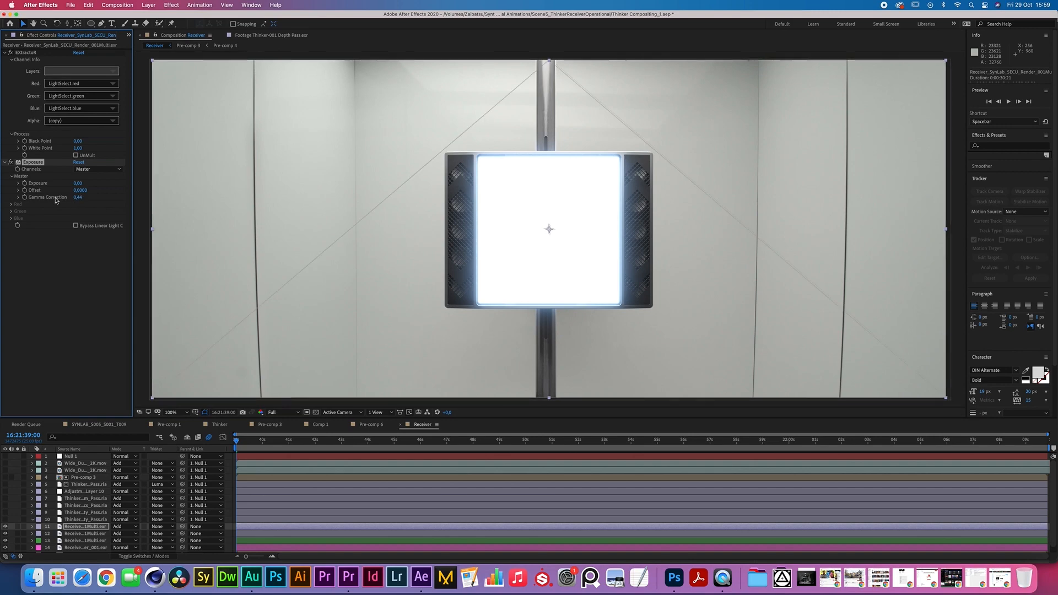
Compare the composite with and without the LightSelect layer and fine-tune its gamma correction to about 0.53
click(6, 527)
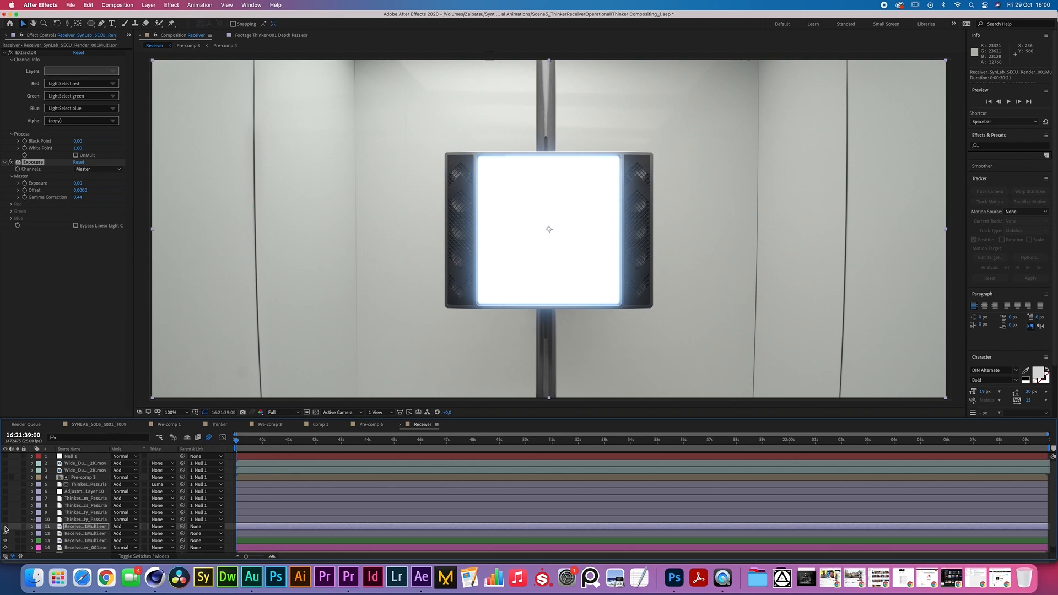
click(6, 527)
click(6, 527)
click(6, 527)
click(5, 527)
click(6, 527)
click(5, 527)
Add the 001Multi EXR again above the LightSelect layer and extract its ZDepth red, green and blue channels with EXtractoR
key(super+/)
click(172, 7)
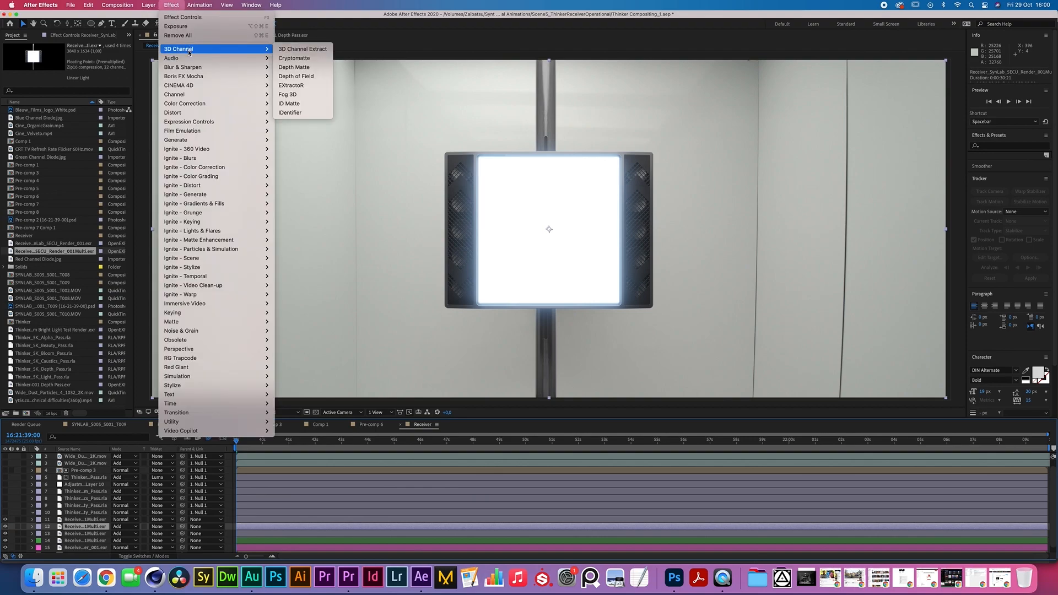
click(302, 86)
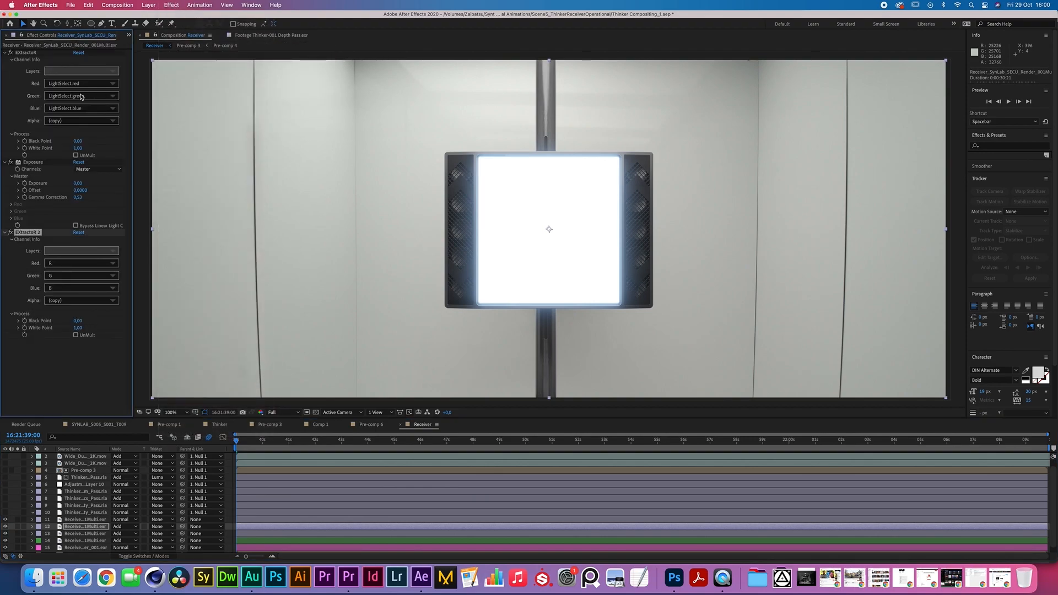
click(77, 521)
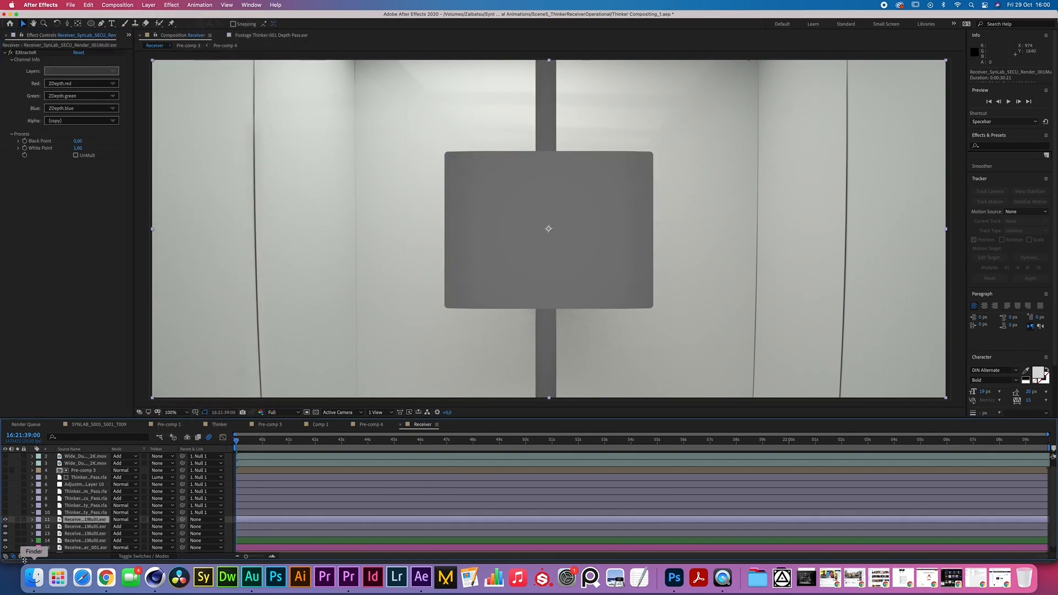
Add an adjustment layer between the ZDepth layer and the LightSelect layer
click(77, 527)
click(148, 5)
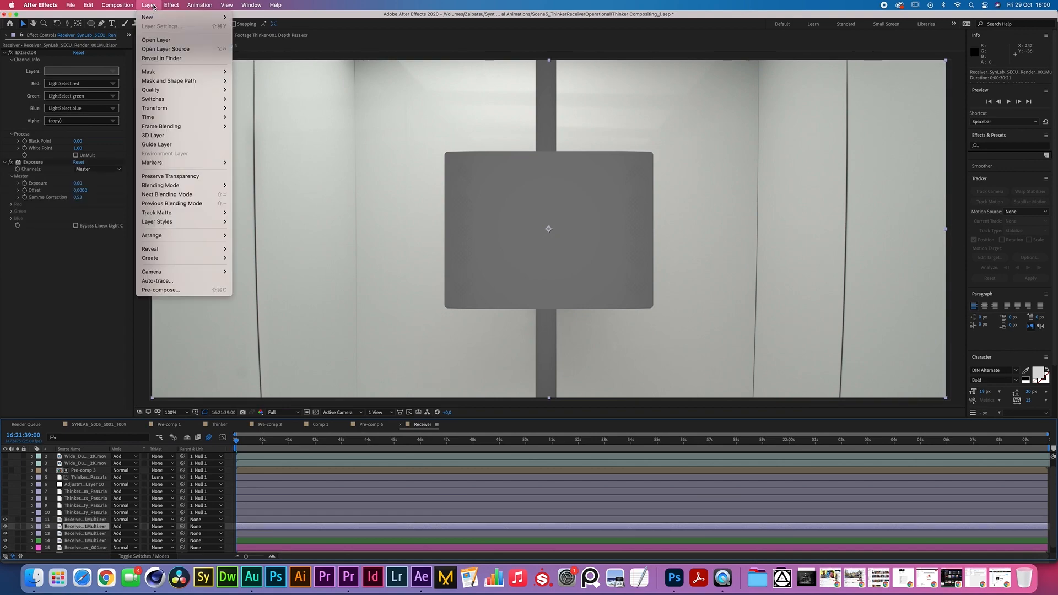
mouse_move(176, 17)
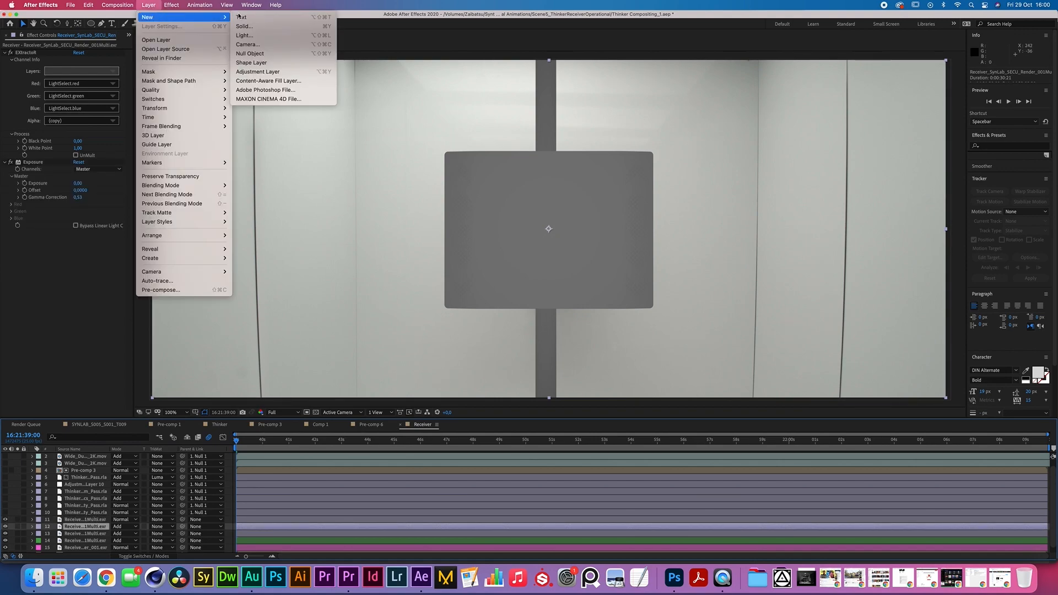
click(259, 72)
Apply the Camera Lens Blur effect to the new adjustment layer and enable Repeat Edge Pixels
click(171, 5)
mouse_move(218, 69)
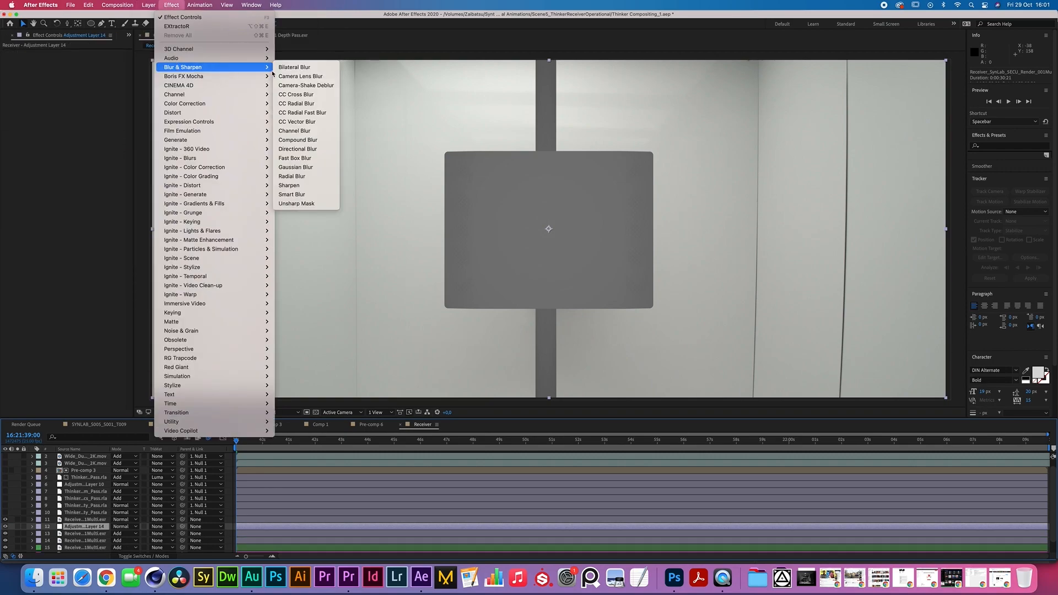
click(300, 76)
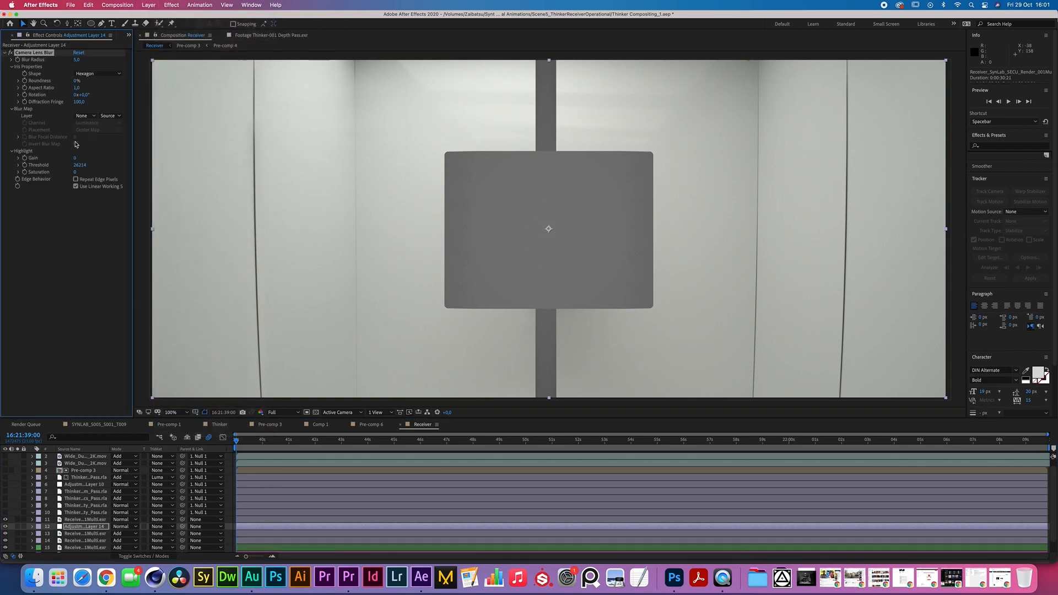
click(76, 179)
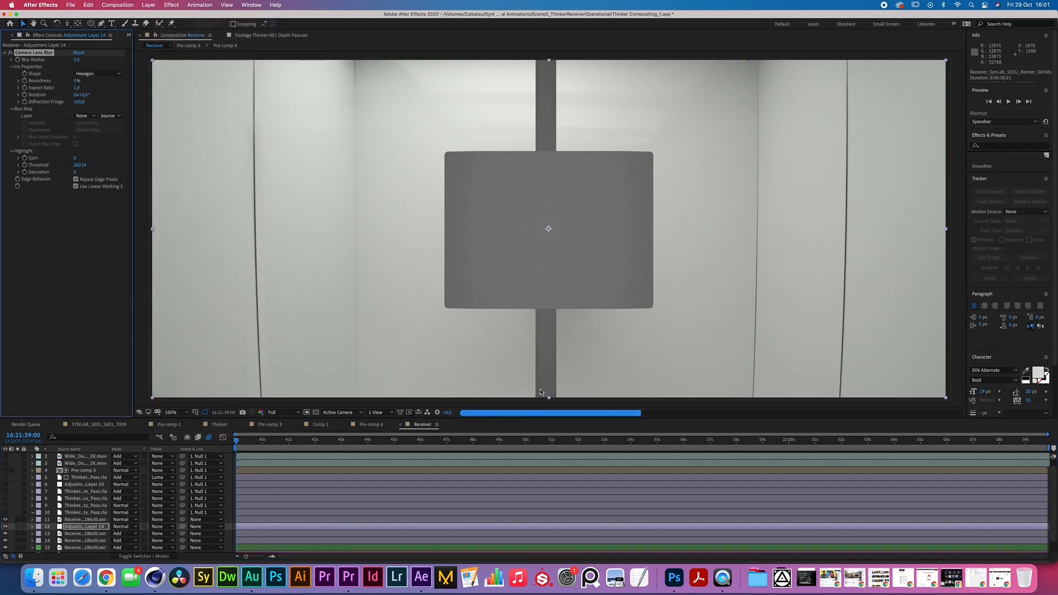
Set the Camera Lens Blur's iris aspect ratio to 0.5
click(76, 87)
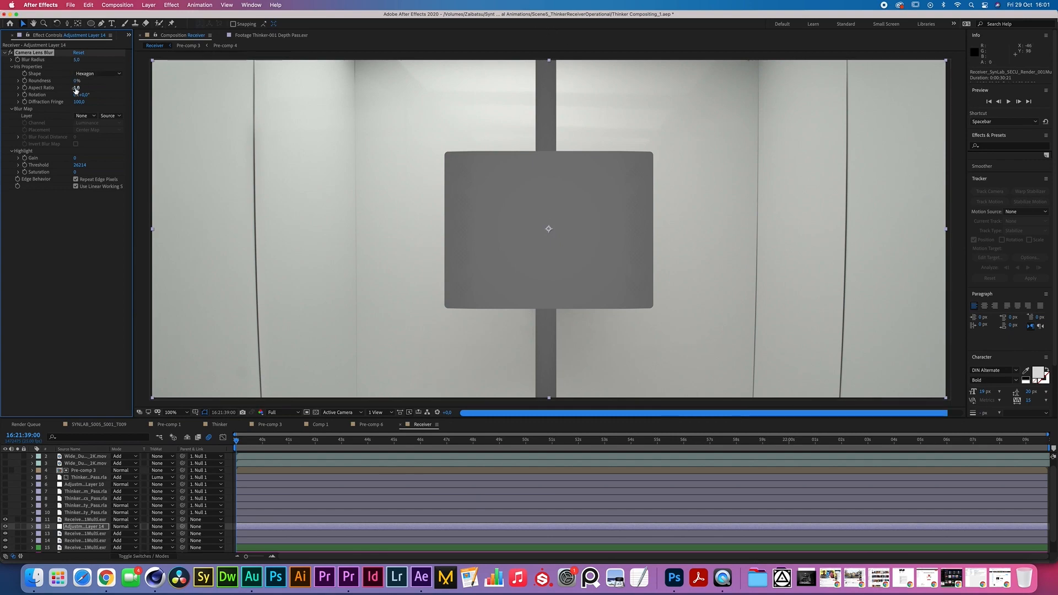
text(,5)
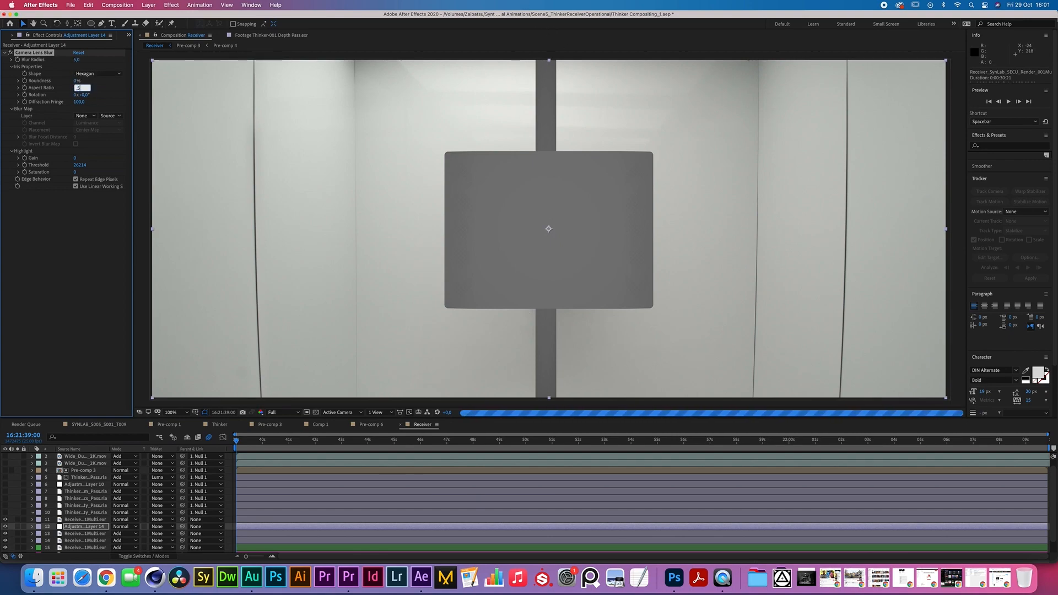
click(120, 96)
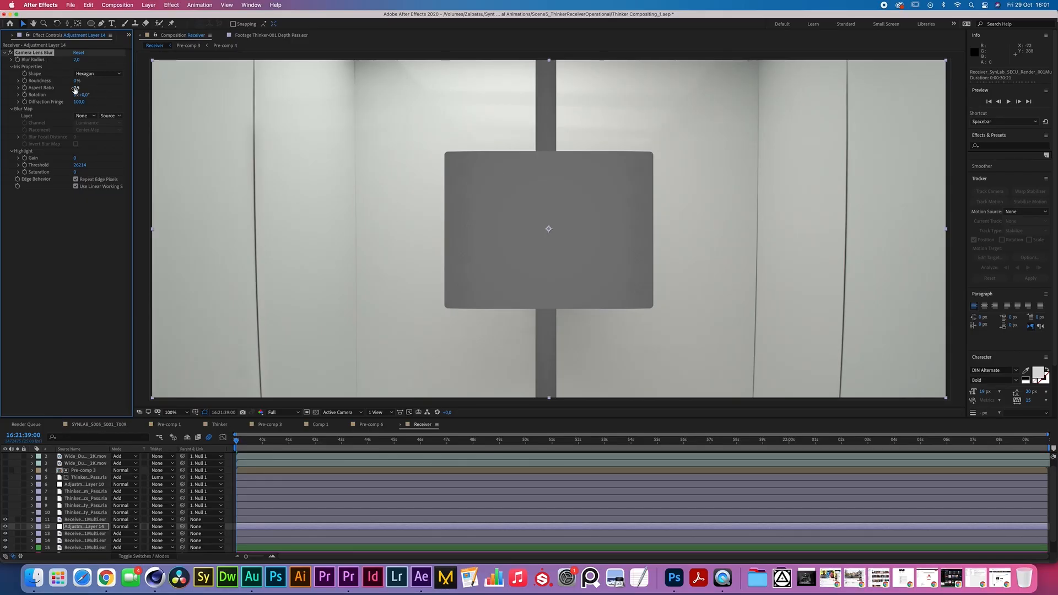
Use the ZDepth layer as the Camera Lens Blur's blur map, invert the map, and set the blur radius to 1.0
click(84, 117)
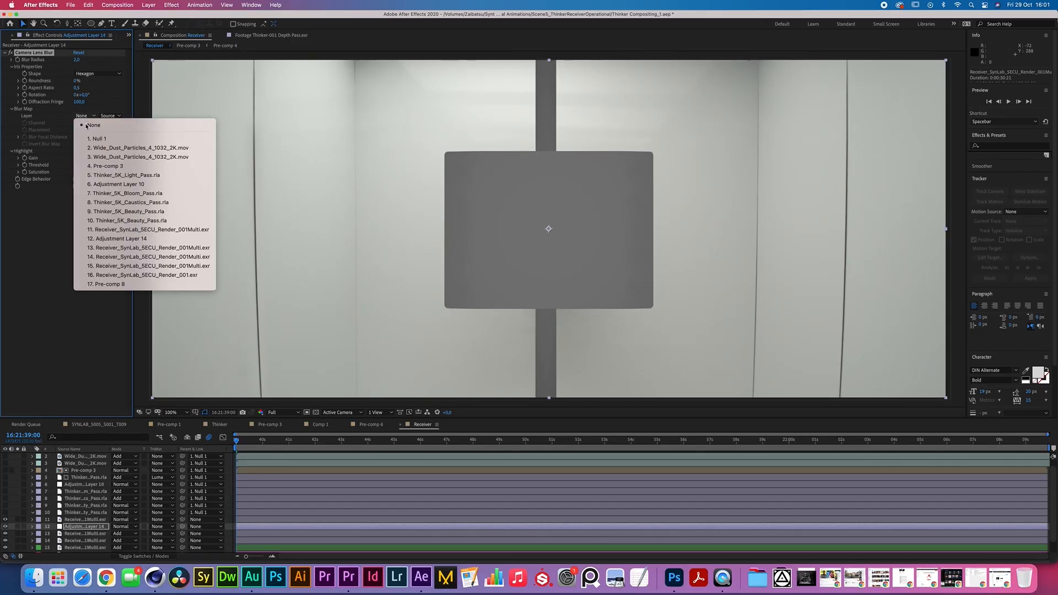
click(118, 227)
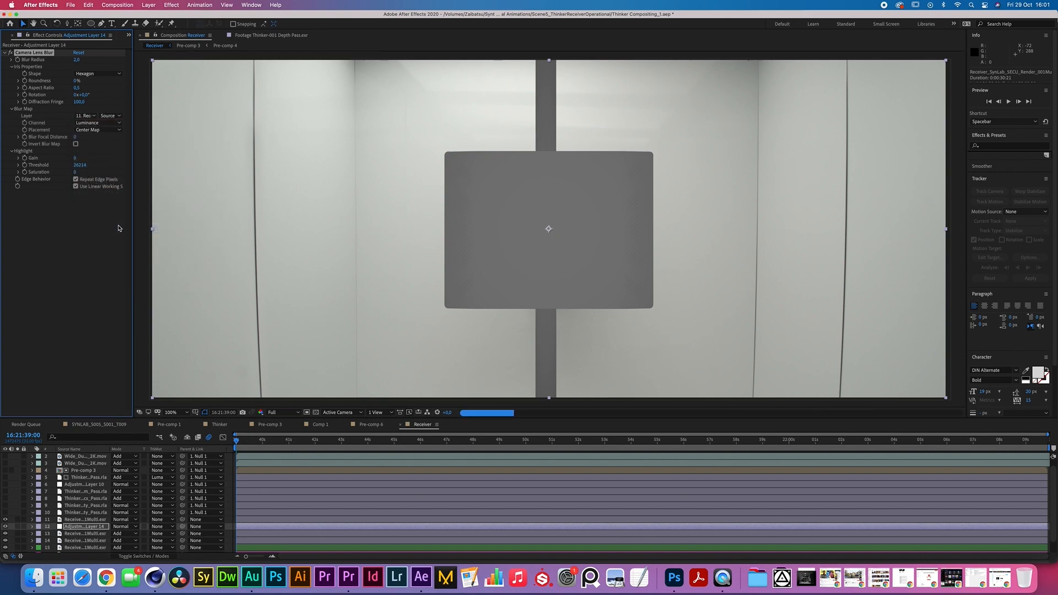
click(75, 144)
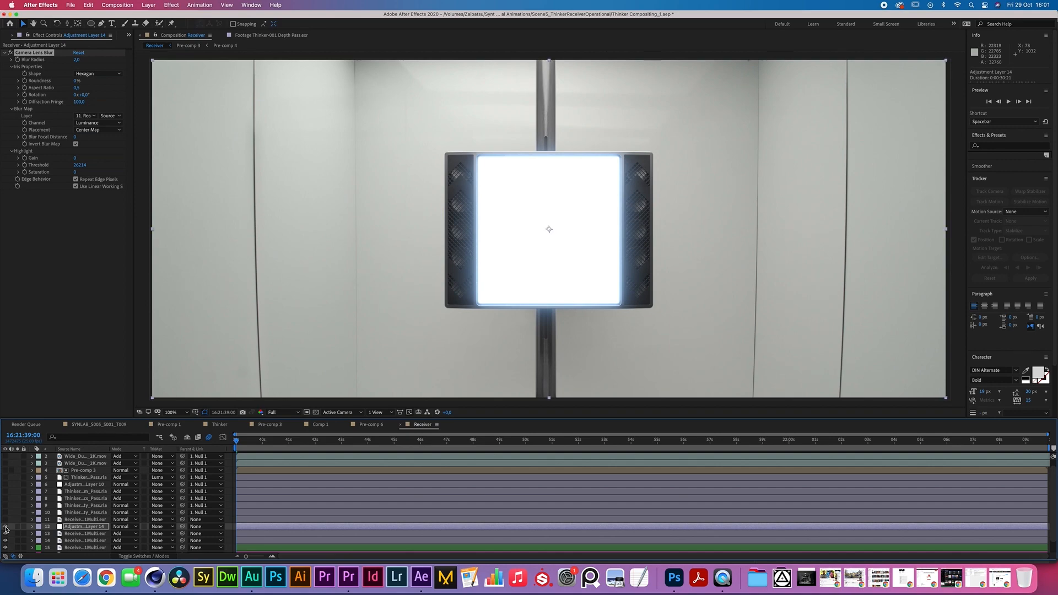
drag(77, 60, 72, 59)
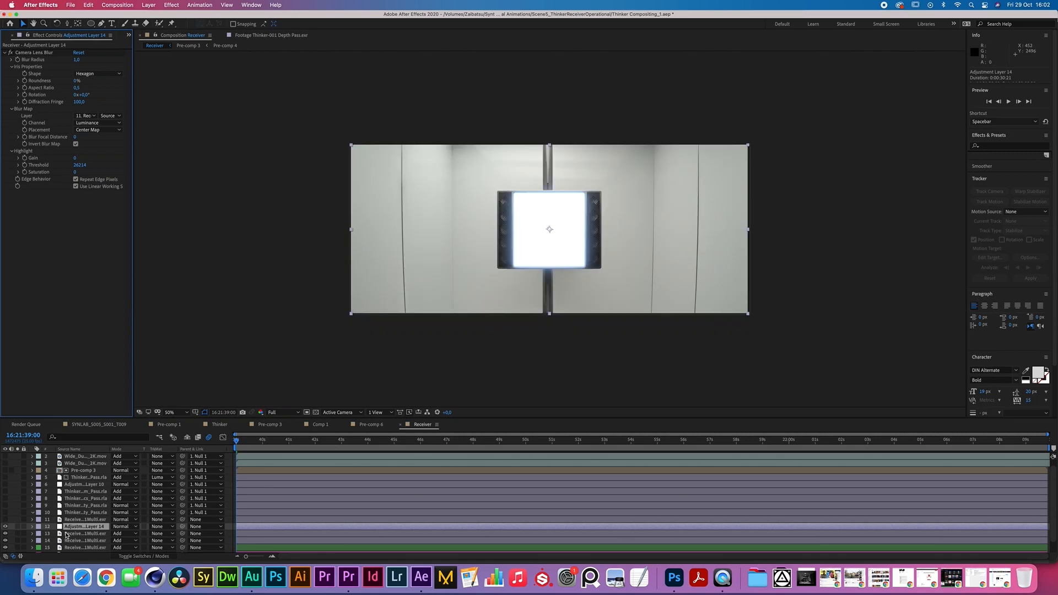
Add a new adjustment layer directly above the Pre-comp 8 background layer
scroll(83, 518, down, 2)
click(77, 549)
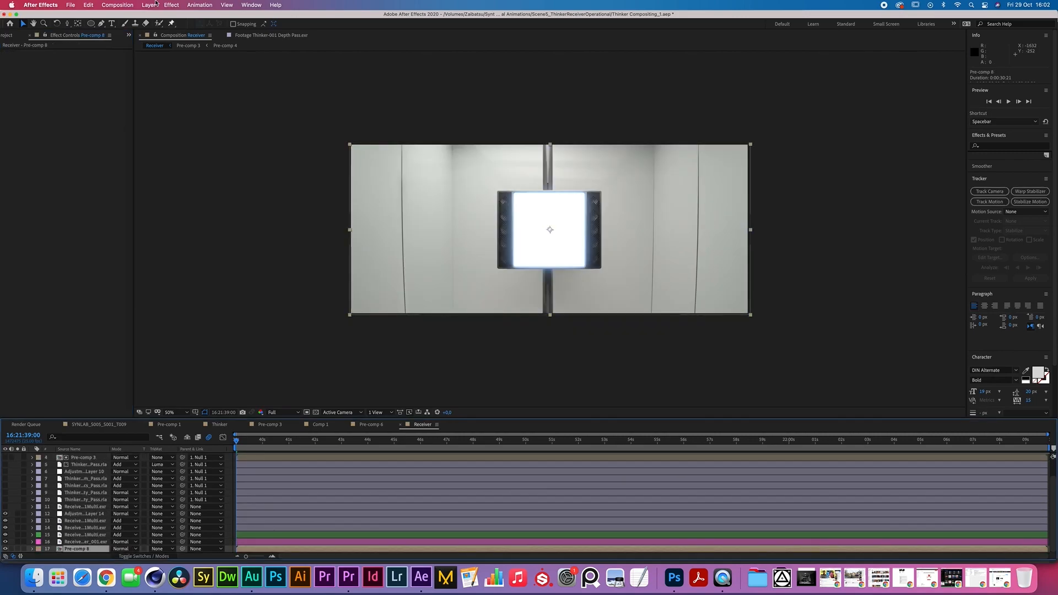
click(155, 5)
click(284, 72)
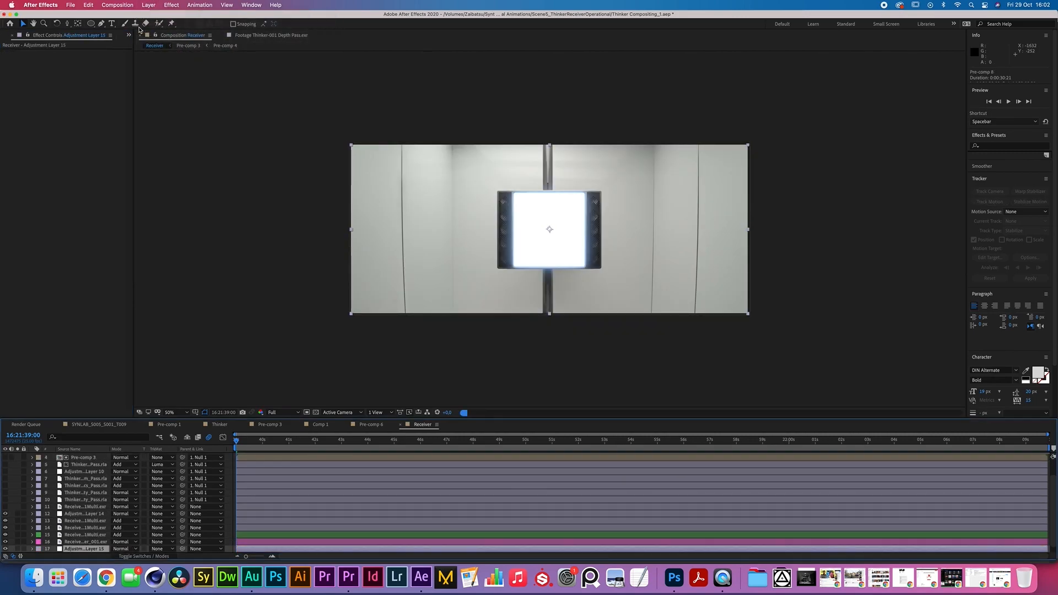
Draw a rectangular mask over the lower part of the receiver screen on the adjustment layer and feather it 300 pixels
drag(91, 23, 113, 29)
drag(506, 240, 589, 272)
key(f)
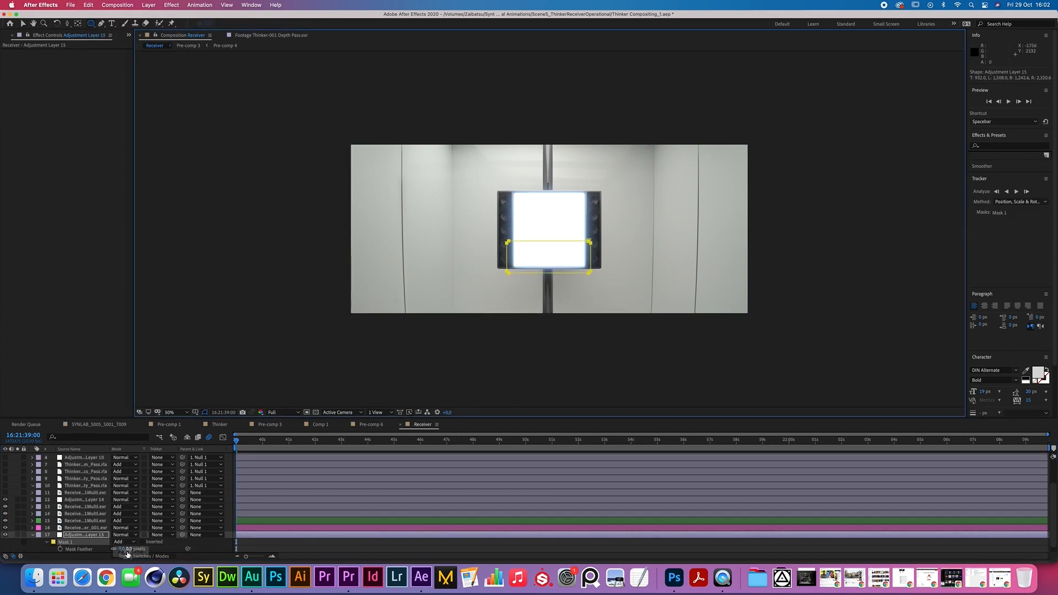
click(127, 549)
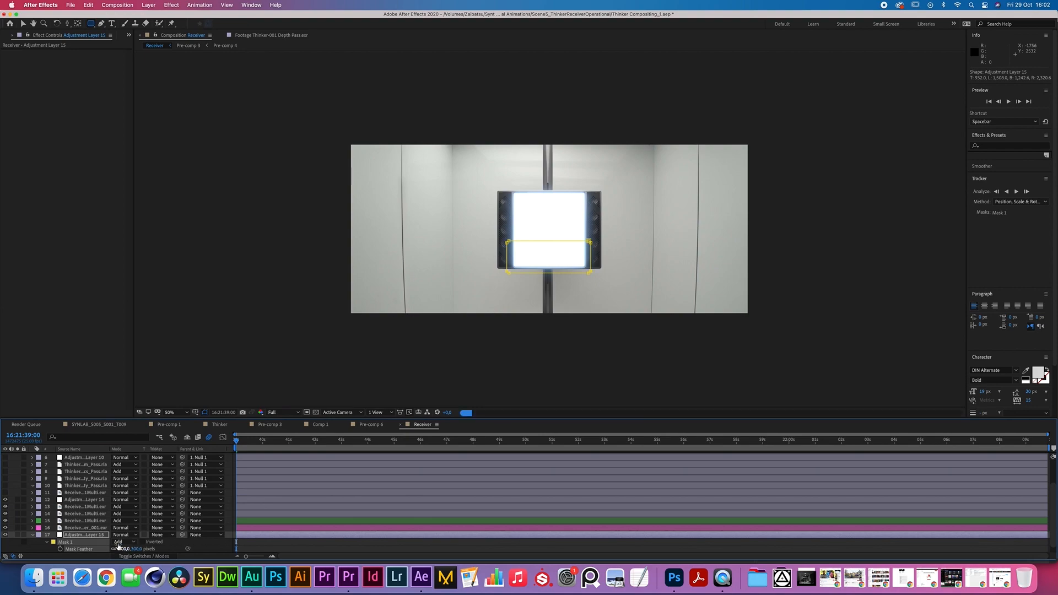
key(Return)
Apply Curves to the masked adjustment layer, lower the white end of the RGB curve, and toggle the layer to compare the shadow
click(93, 535)
click(171, 5)
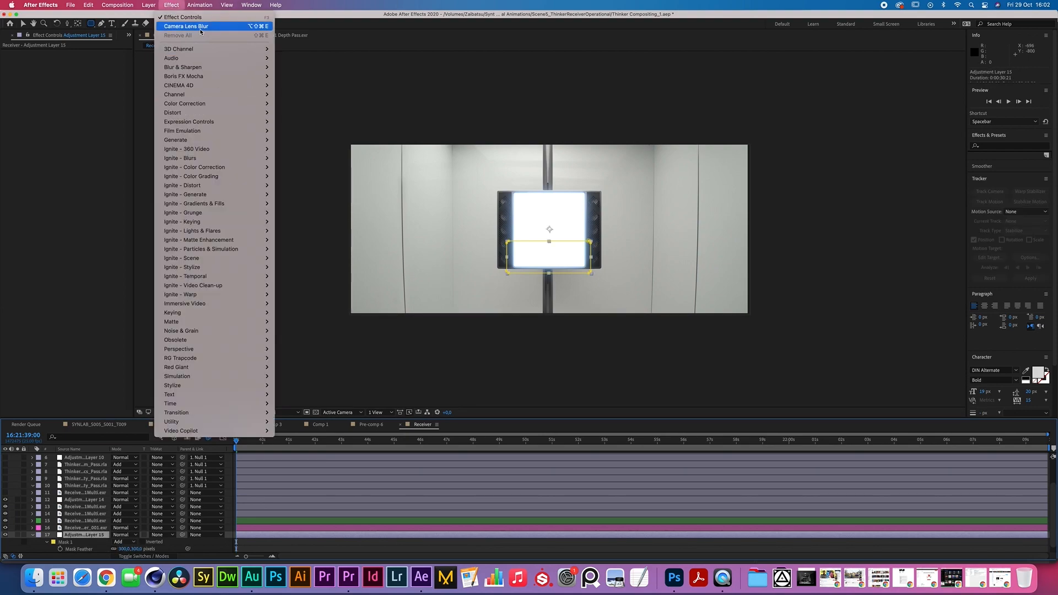
mouse_move(207, 105)
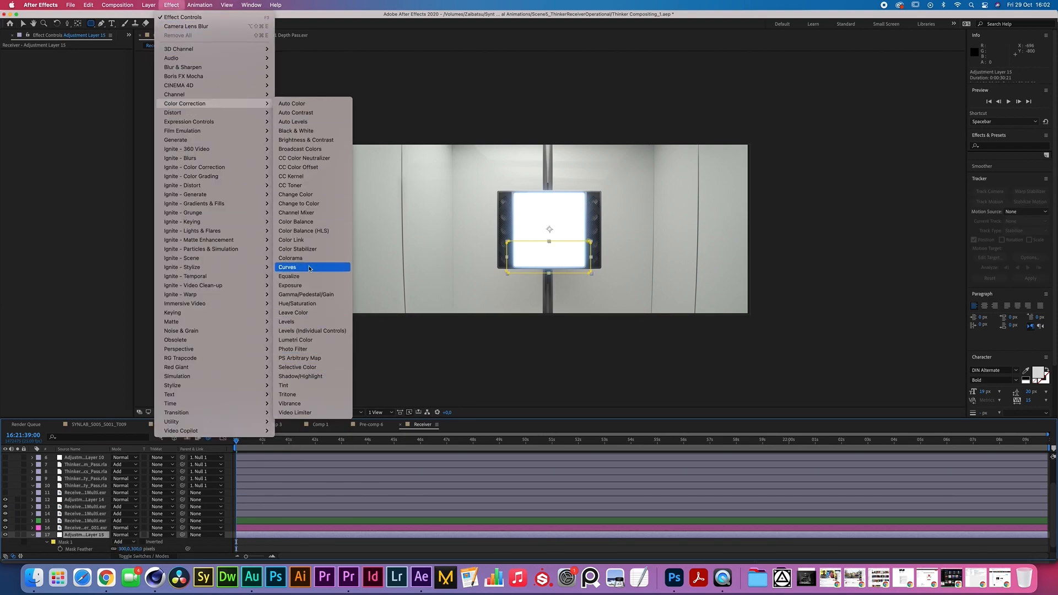
click(310, 269)
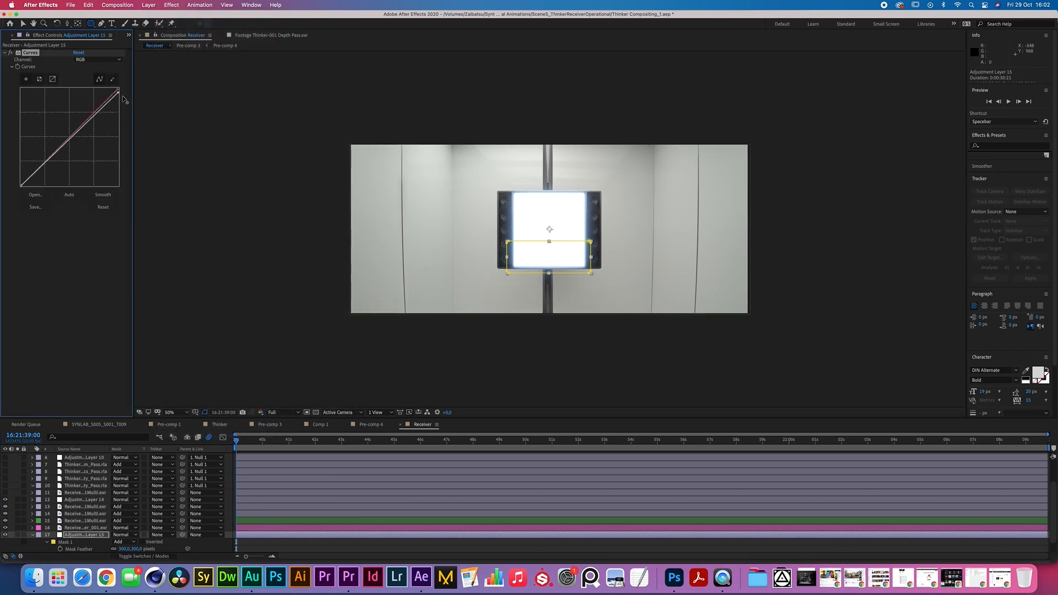
click(11, 449)
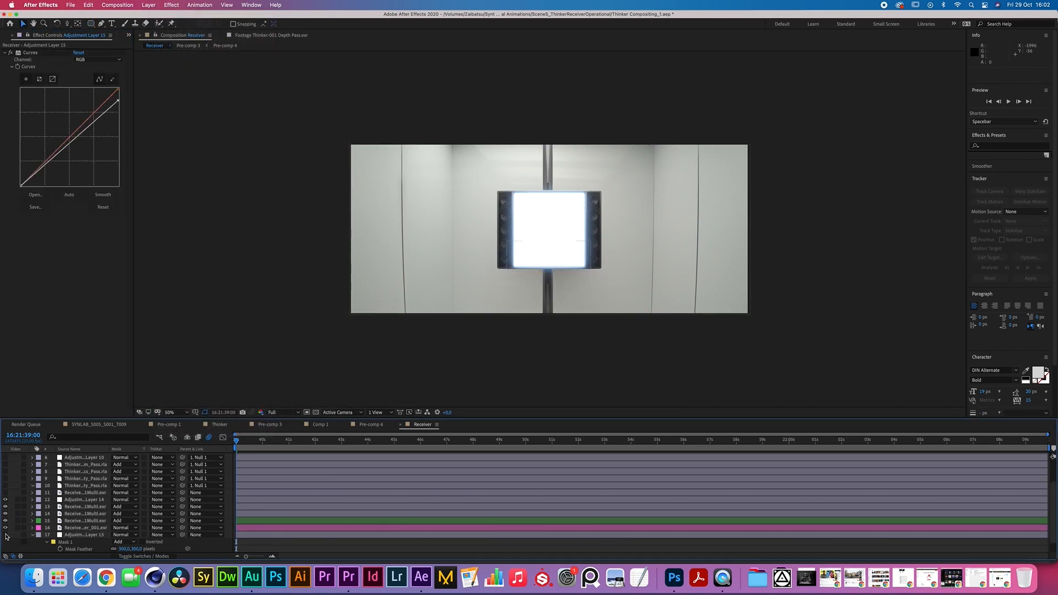
click(6, 534)
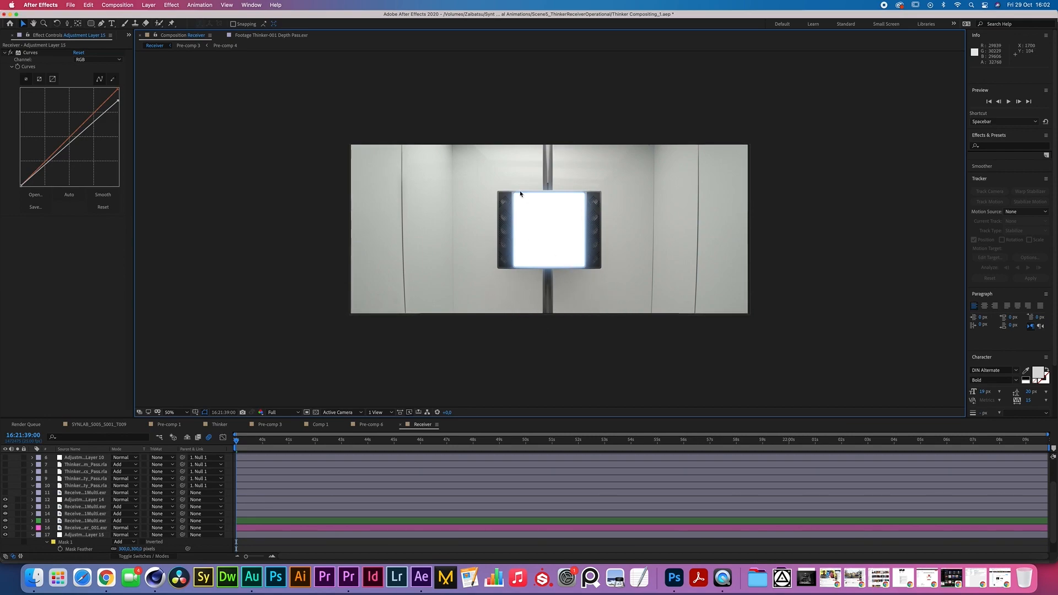
Move the BloomGlare layer above the ZDepth layer and set its label color to yellow
click(81, 514)
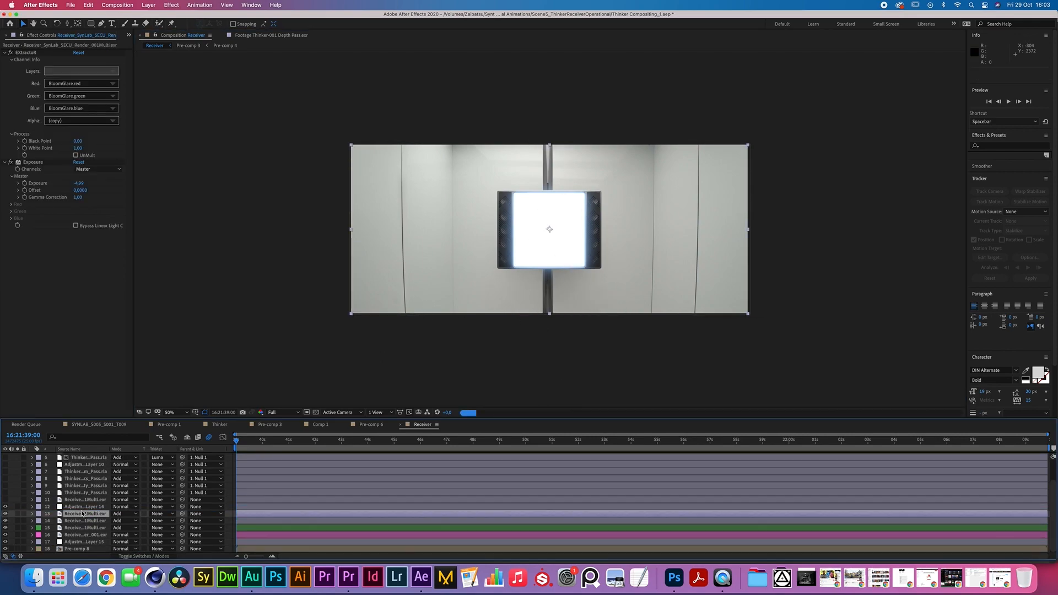
drag(81, 515, 81, 499)
click(38, 500)
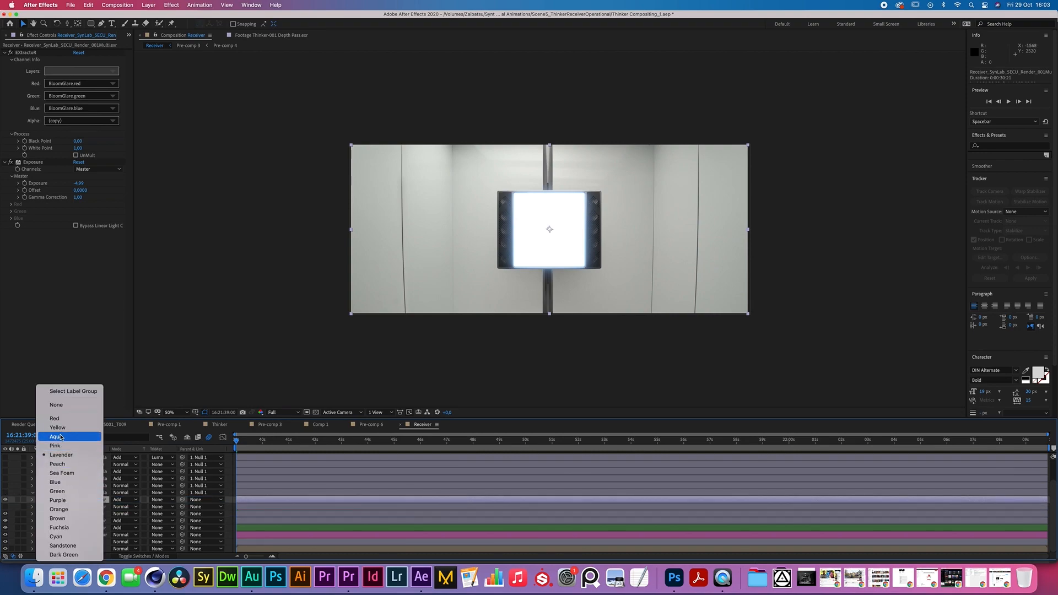
click(282, 278)
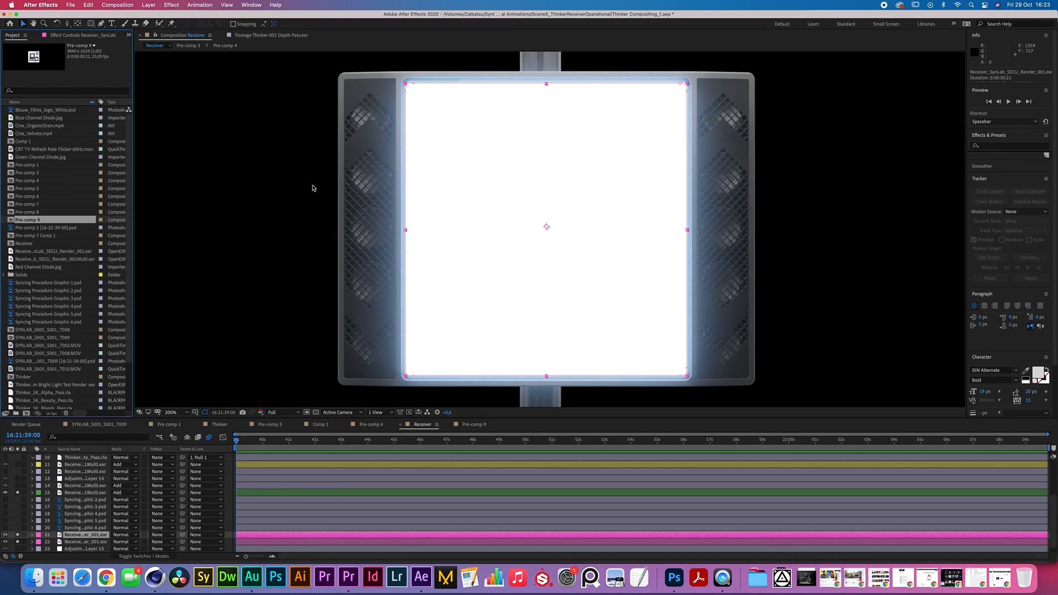
Switch to Chrome and examine the preview images of the CRT TV Diode Texture product on ArtStation
click(106, 577)
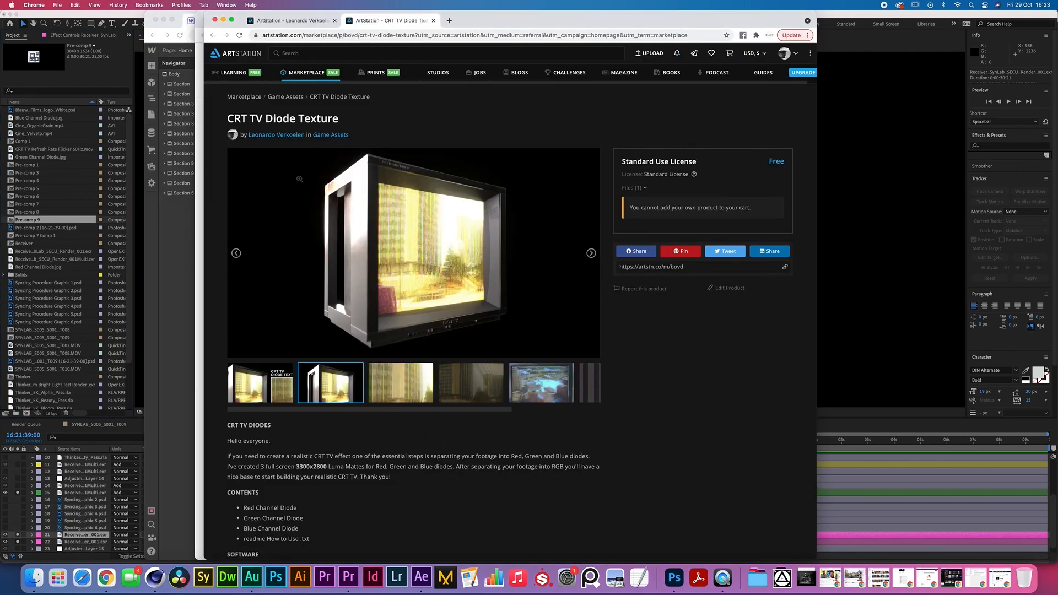
drag(224, 121, 417, 120)
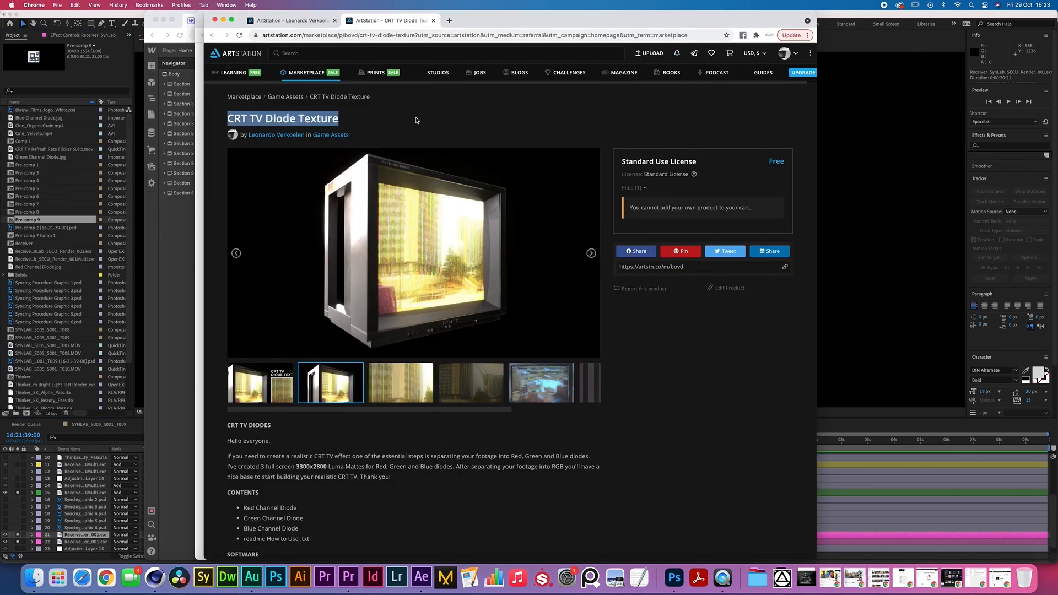
click(673, 125)
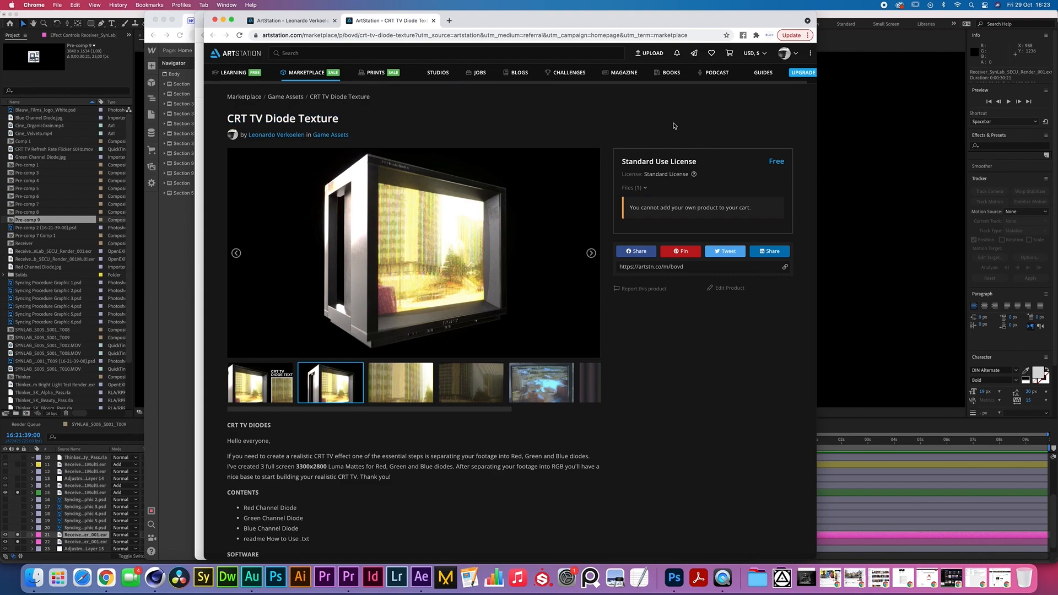
click(494, 377)
click(536, 378)
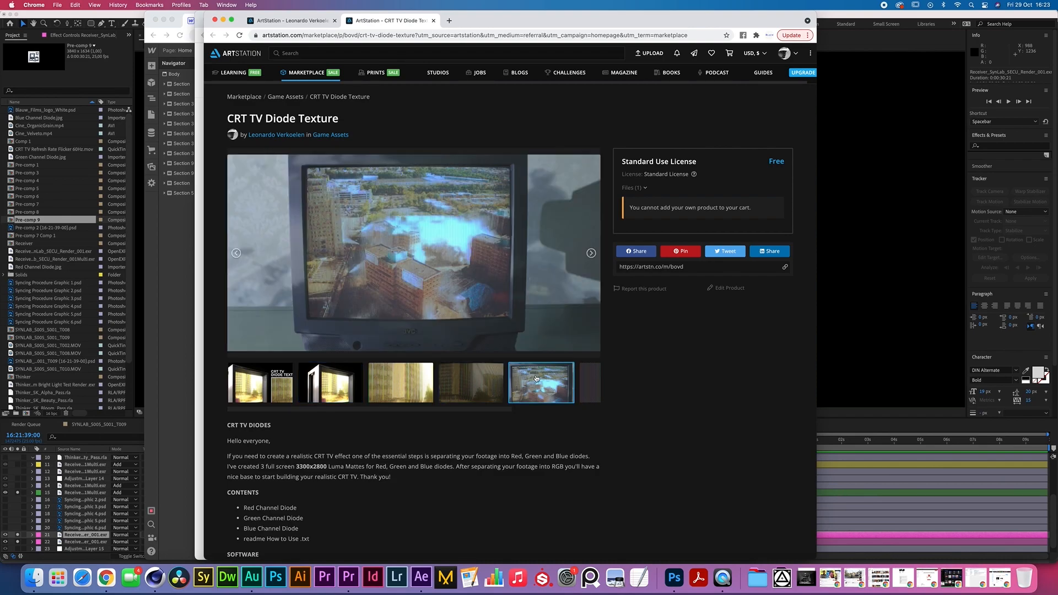
click(582, 380)
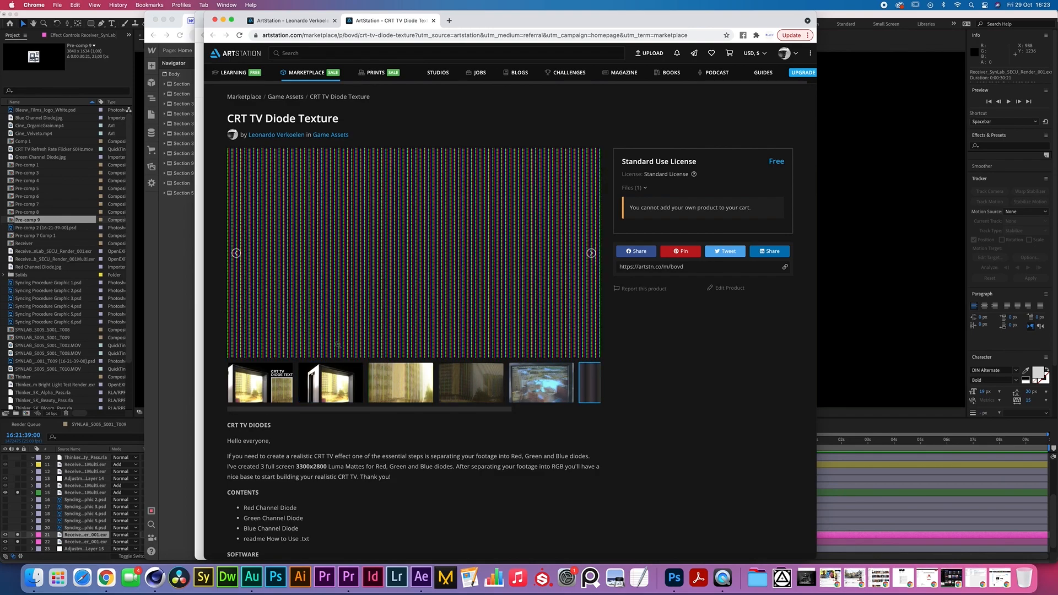
scroll(437, 410, right, 3)
click(295, 380)
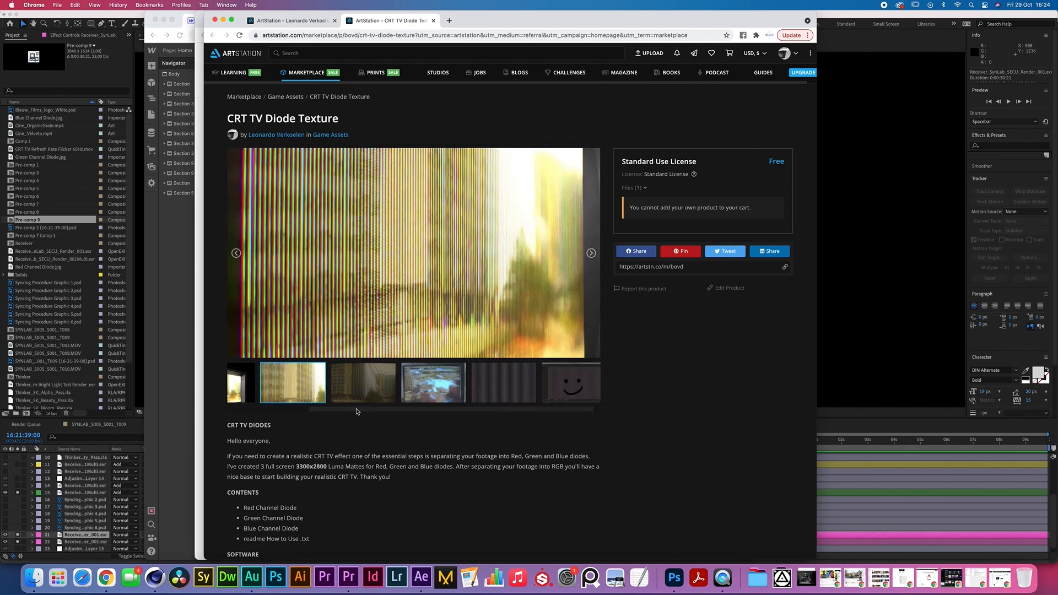
drag(355, 411, 226, 405)
click(248, 380)
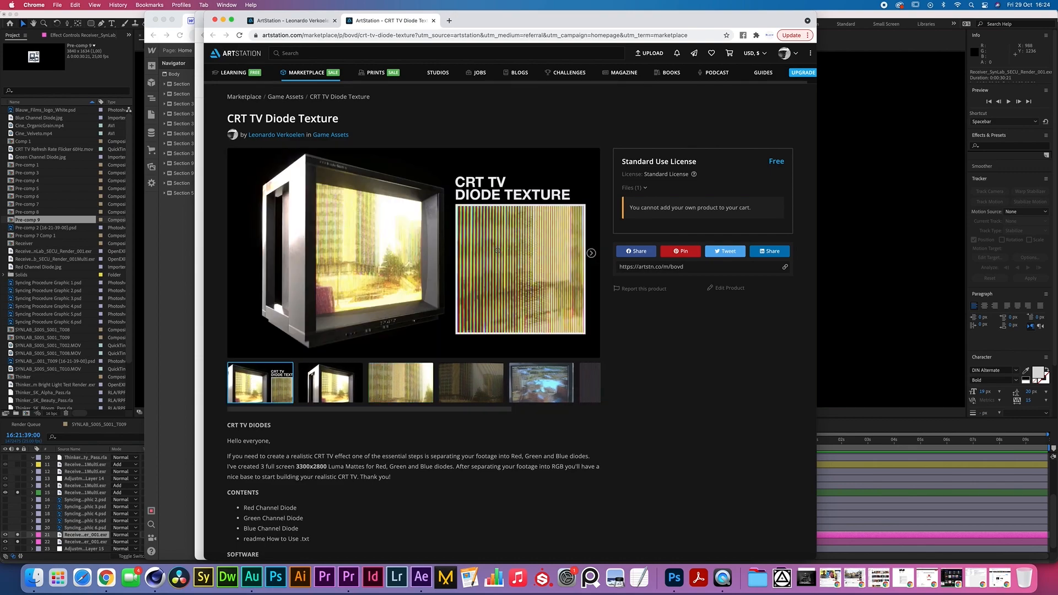
Return to After Effects and add the Red, Green and Blue Channel Diode images above the Receiver 001.exr layers in the Receiver composition
click(101, 24)
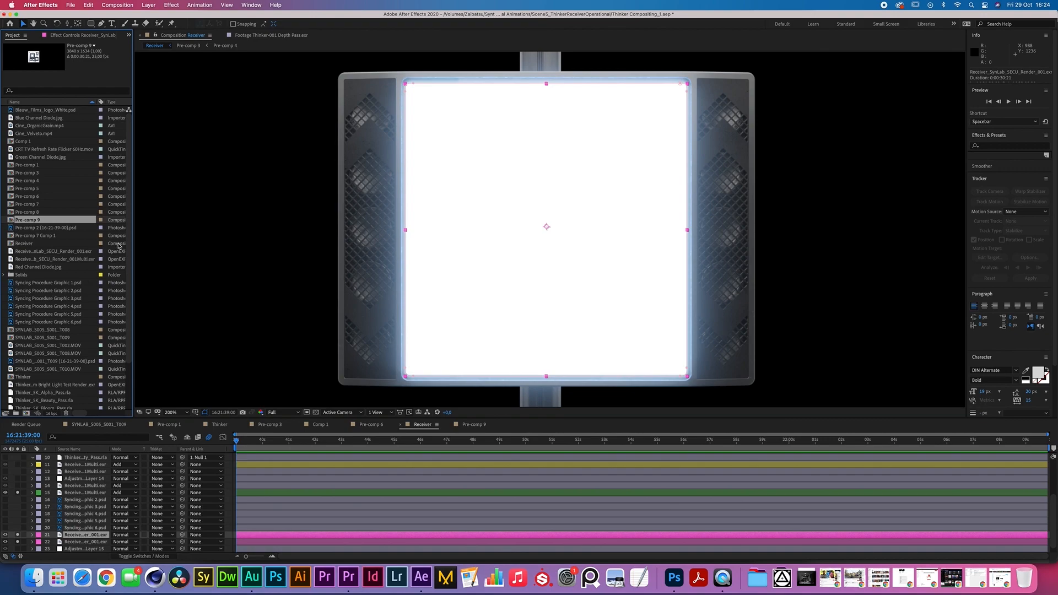
scroll(119, 246, down, 5)
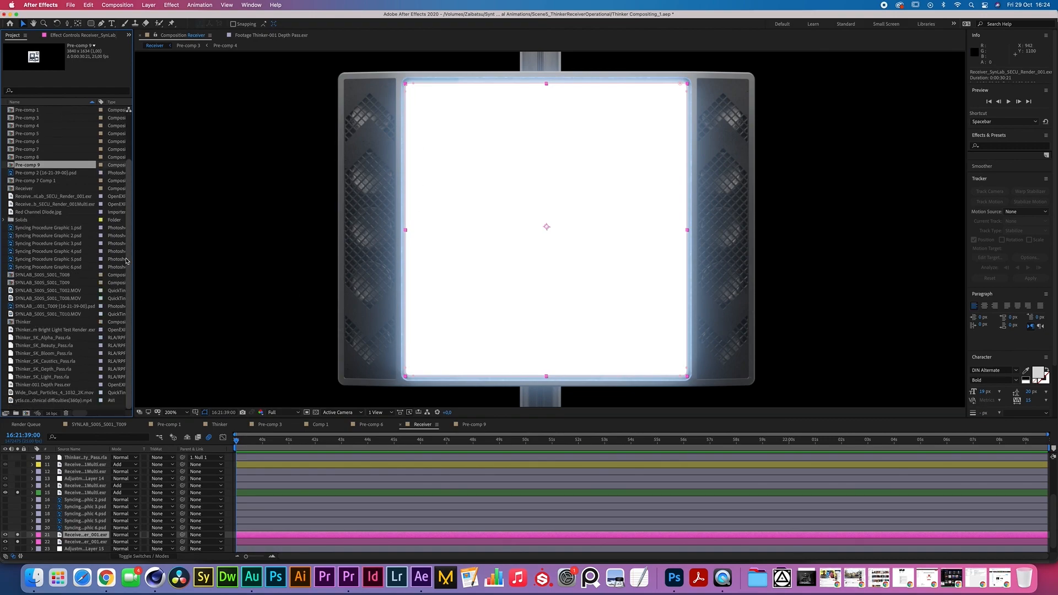
click(32, 212)
scroll(126, 250, up, 3)
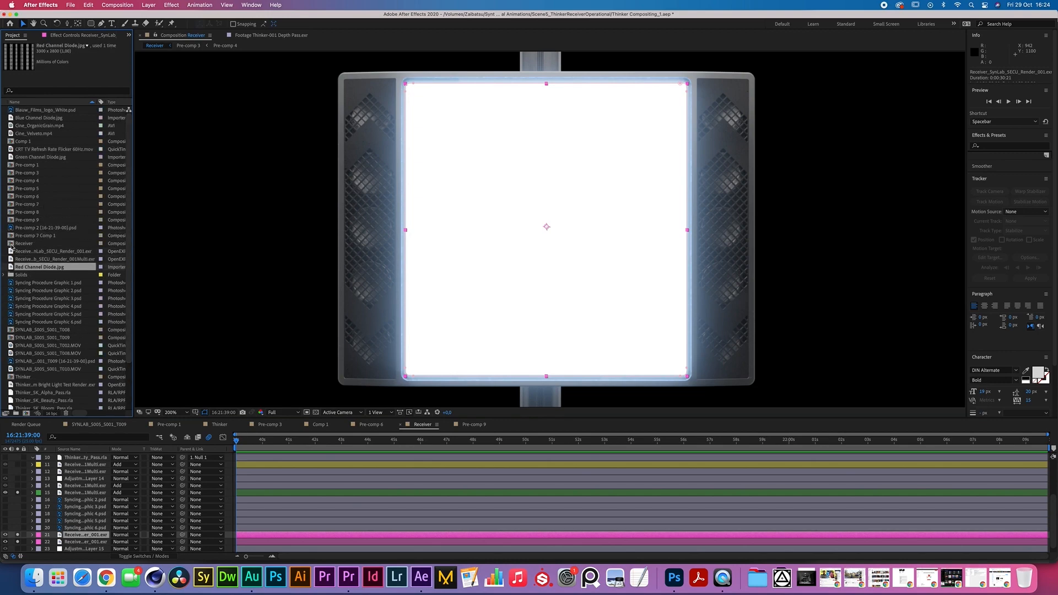
super+click(21, 159)
super+click(29, 119)
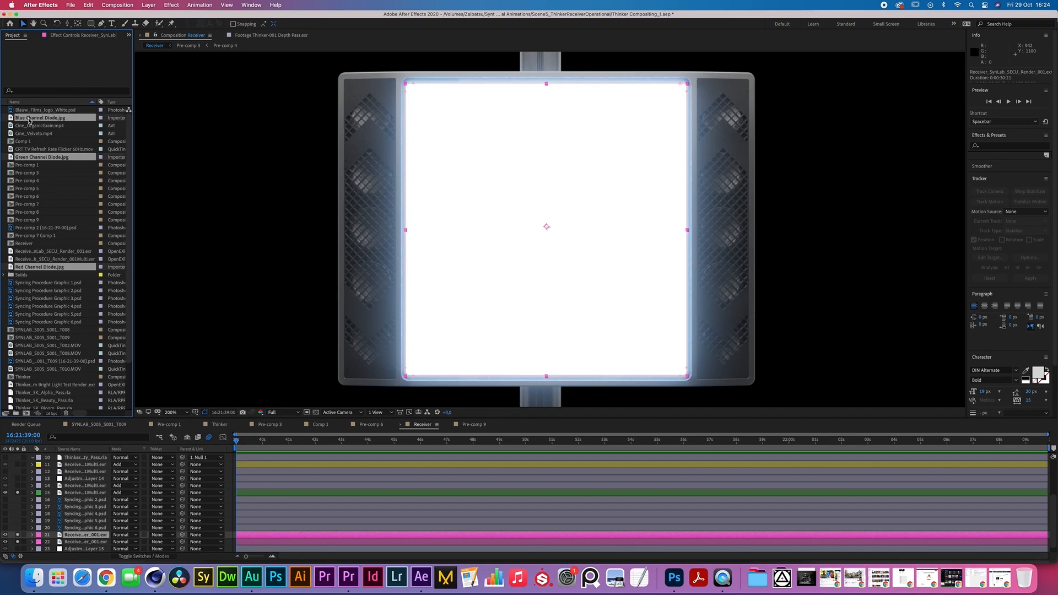
drag(67, 283, 141, 533)
scroll(110, 529, down, 2)
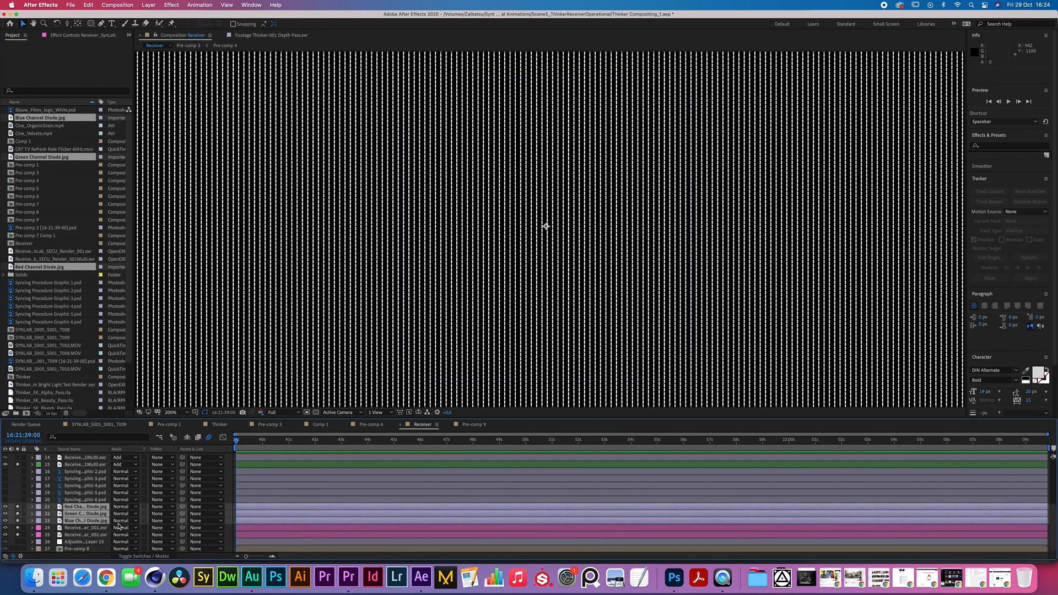
Scale the three diode layers down to cover the receiver screen and pre-compose them together
click(83, 520)
shift+click(81, 507)
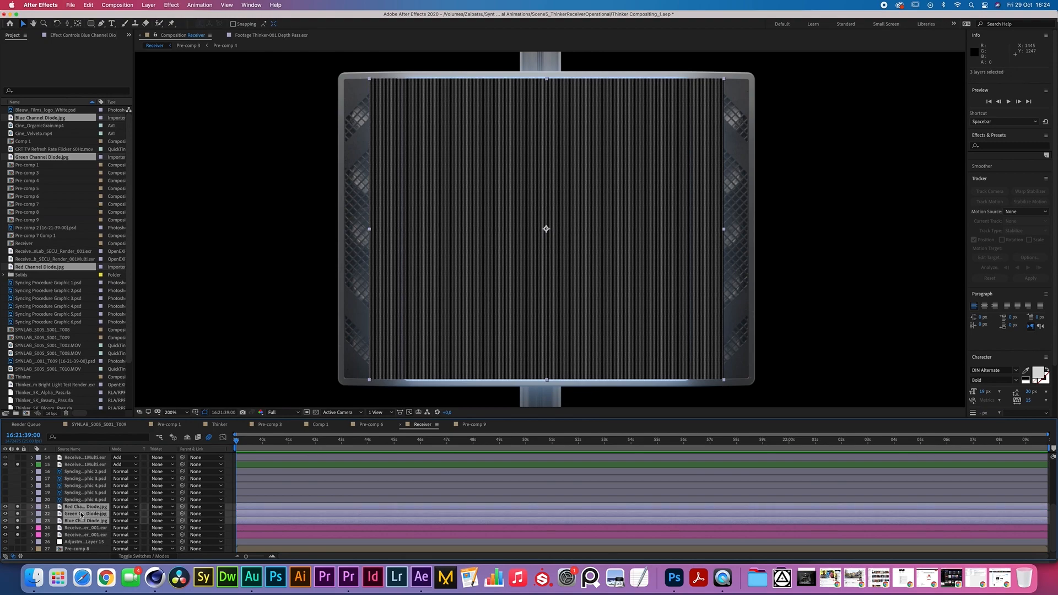
key(super+shift+c)
click(605, 341)
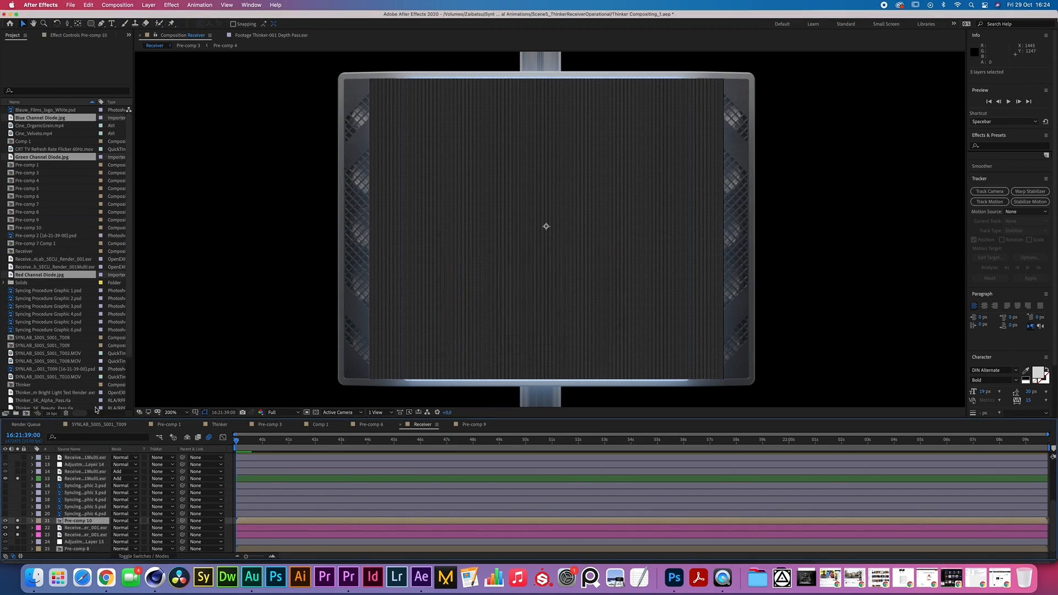
Duplicate the masked Receiver screen layer above the diode pre-comp and set the pre-comp's track matte to Alpha Matte from that copy
click(92, 527)
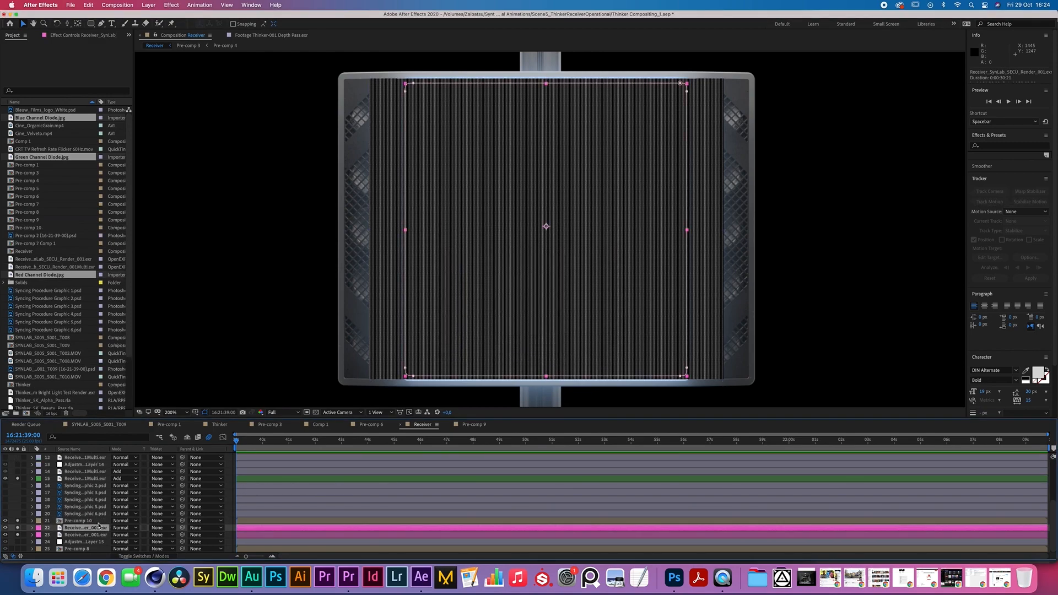
key(super+d)
drag(92, 528, 90, 518)
click(86, 528)
click(161, 529)
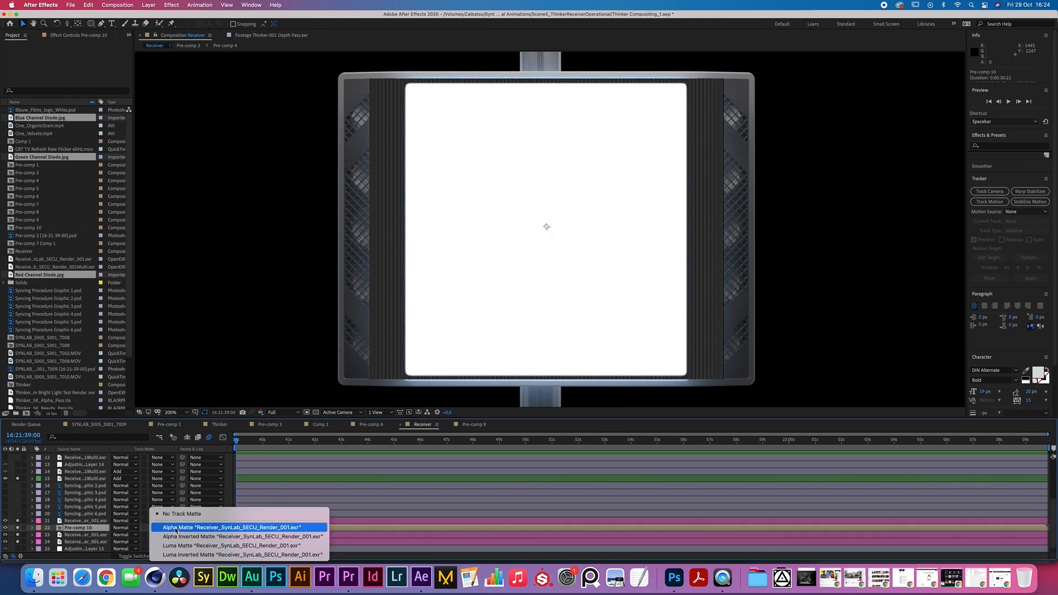
click(165, 532)
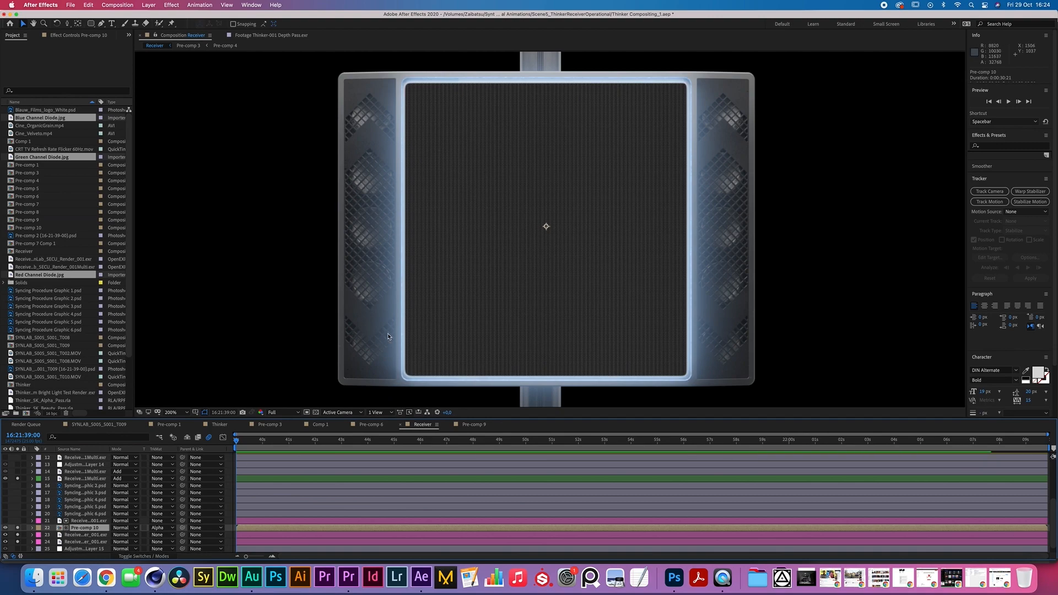
key(comma)
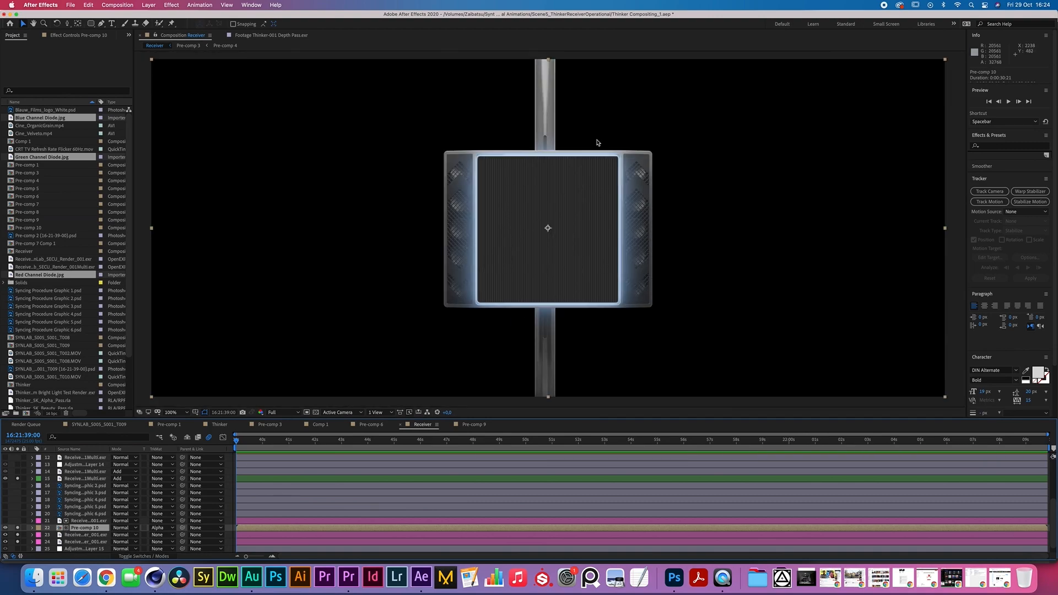
key(period)
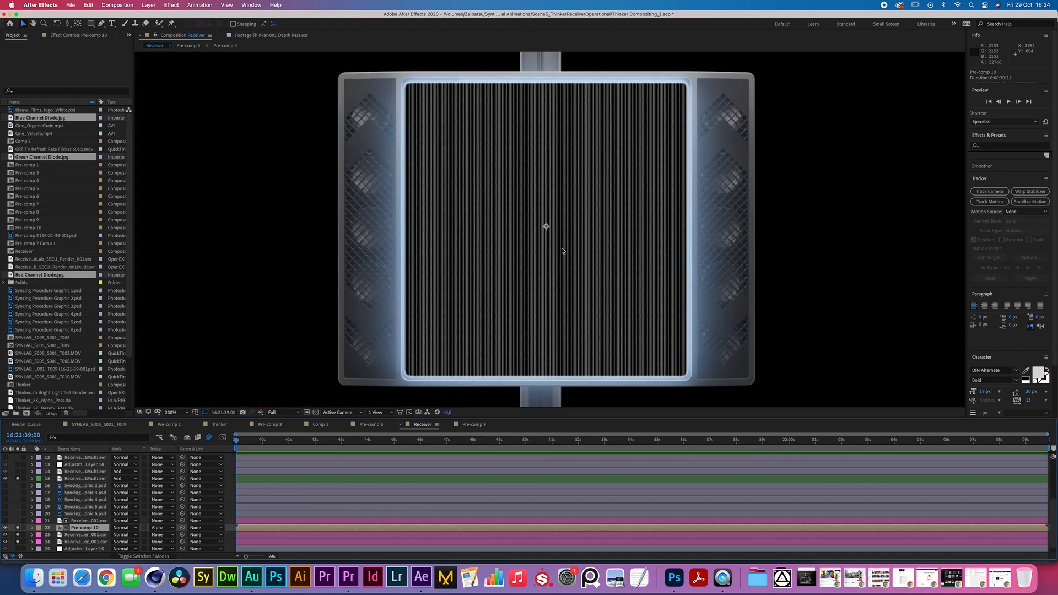
Rename the diode pre-comp layer in the Receiver composition to cRT and open that pre-comp
click(70, 535)
click(90, 530)
key(Return)
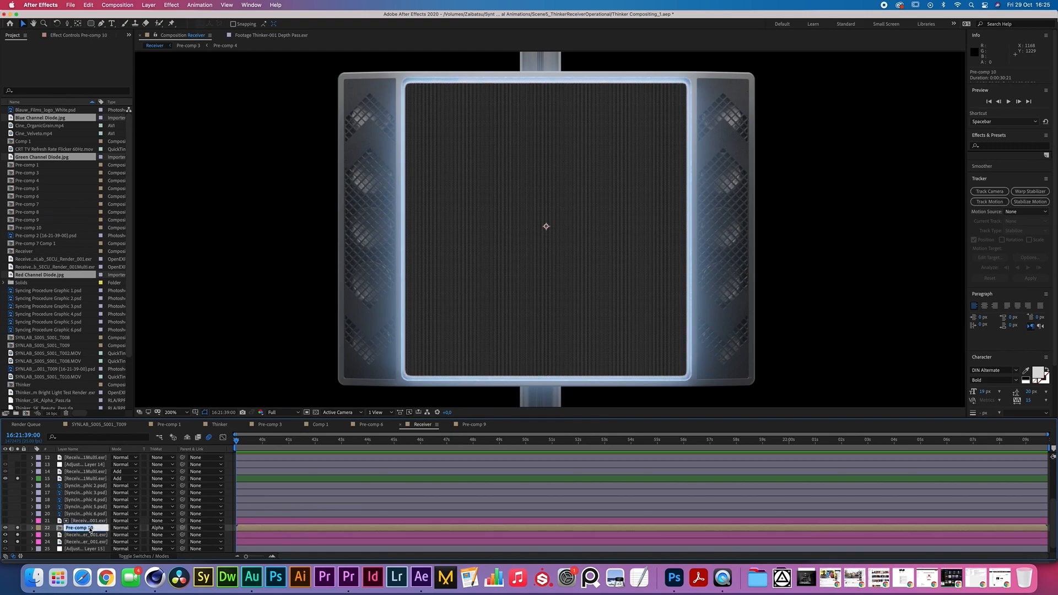
text(cRT)
double_click(428, 184)
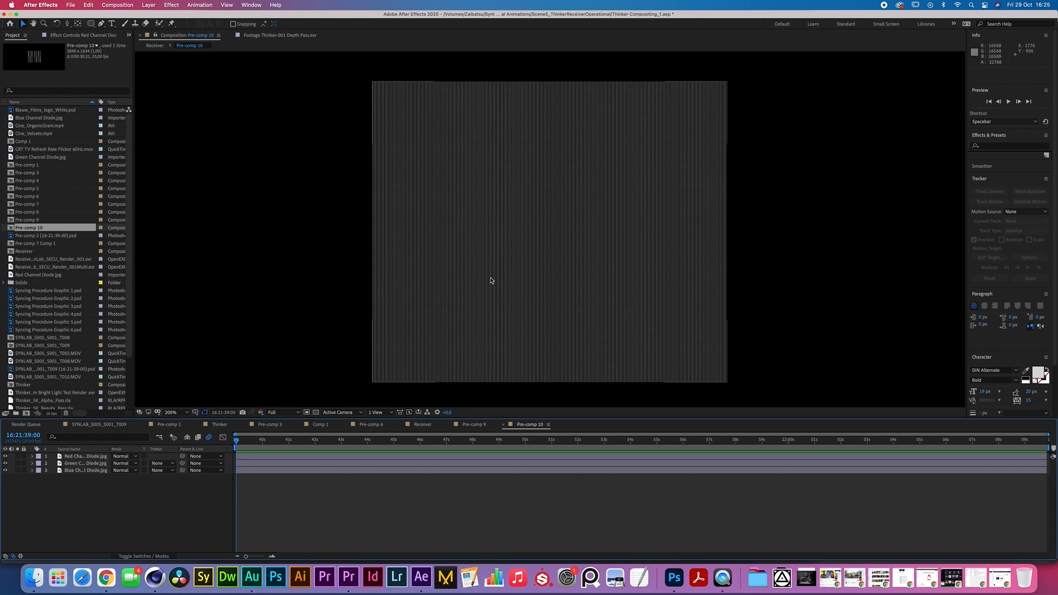
Hide the Red, Green and Blue Channel Diode layers and create a new solid in Pre-comp 10
drag(5, 457, 7, 499)
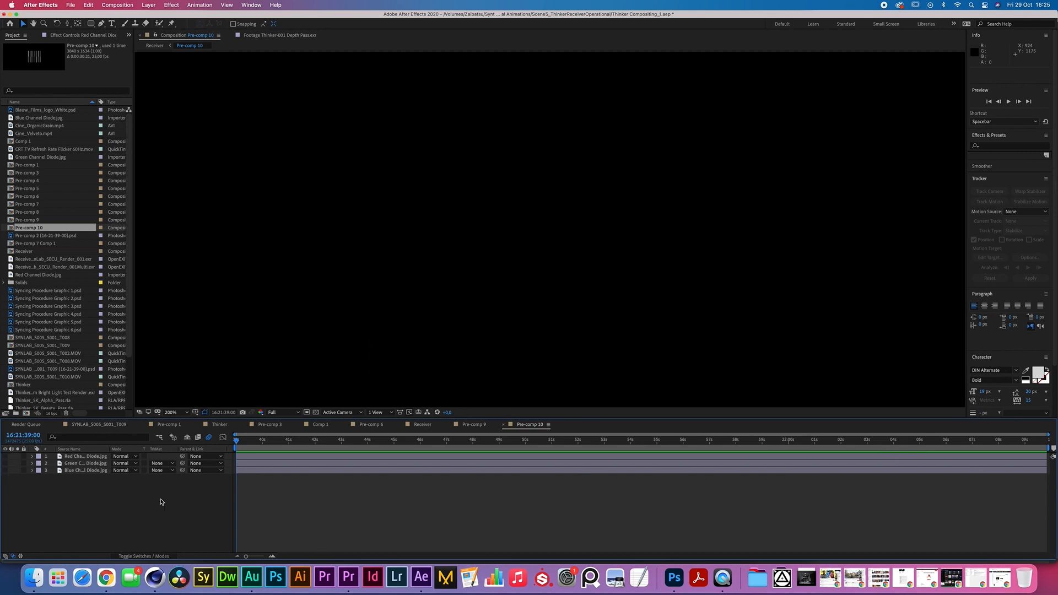
click(148, 5)
mouse_move(164, 20)
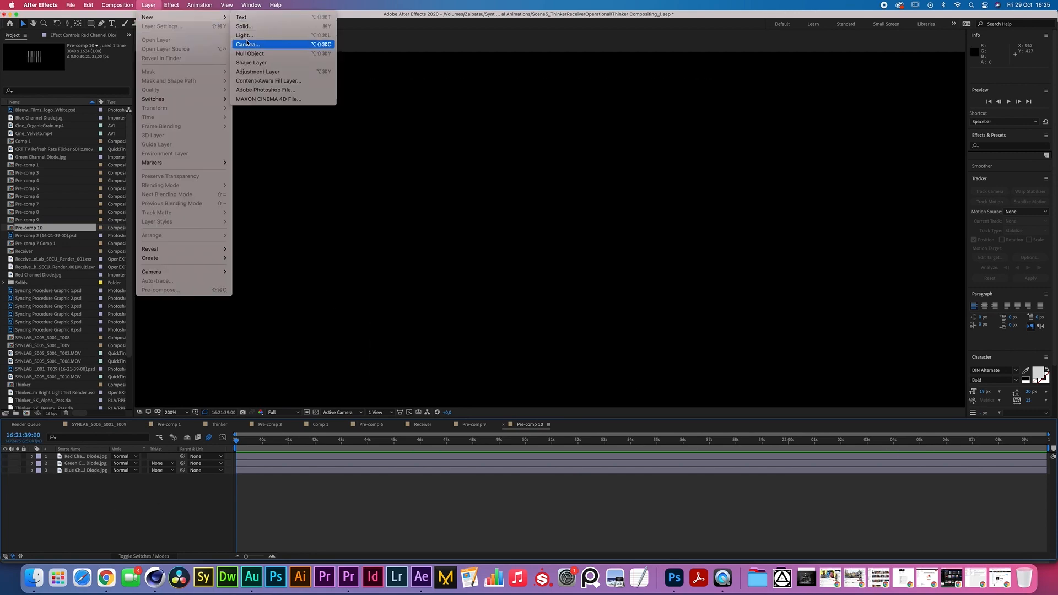
click(259, 26)
click(316, 329)
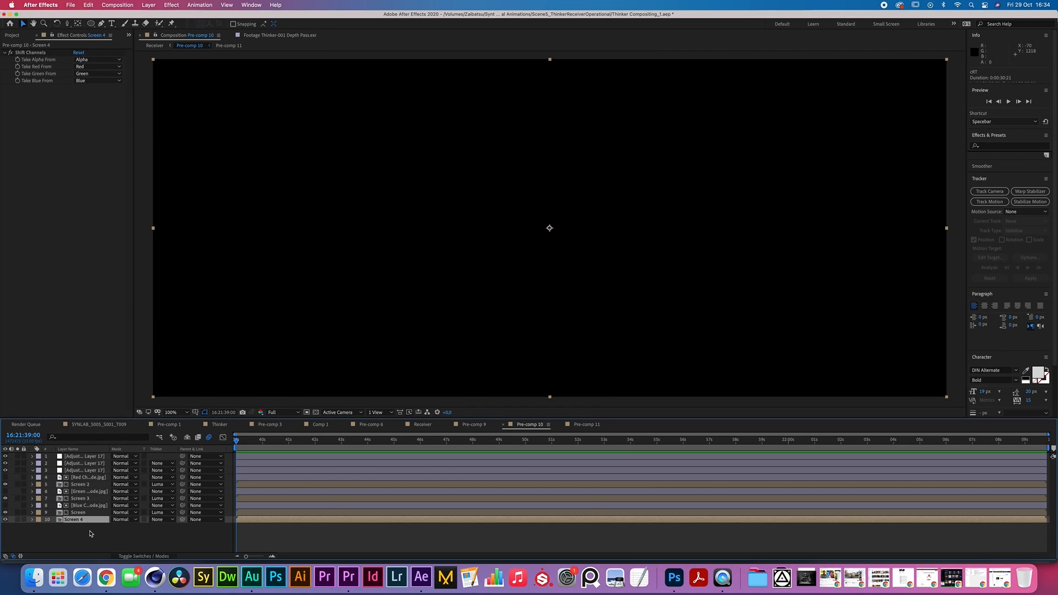
Open the Screen 4 pre-comp at the bottom of Pre-comp 10 and make its orange and two red solids visible
click(90, 533)
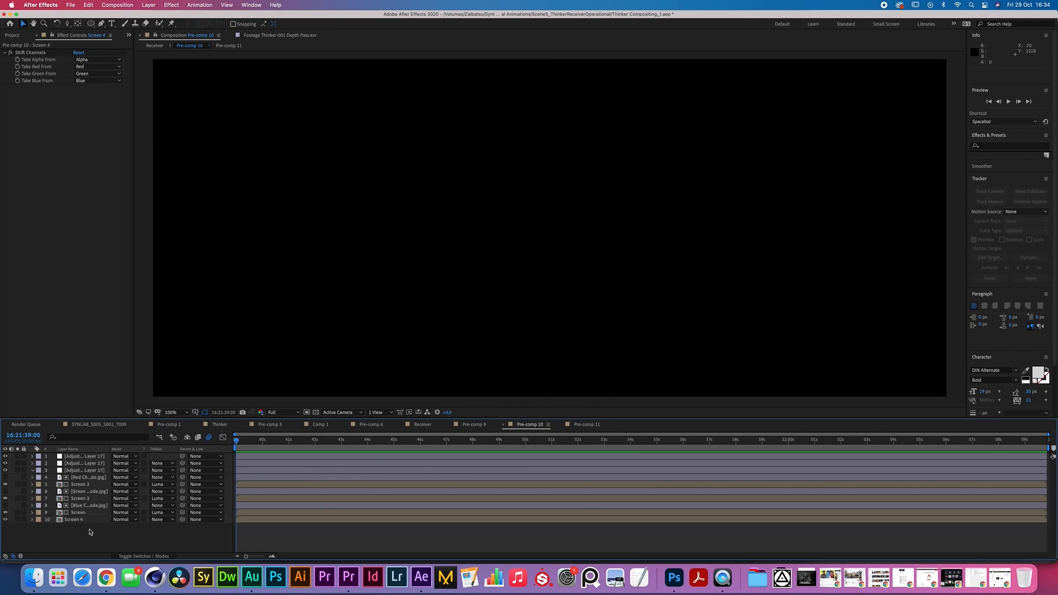
click(97, 522)
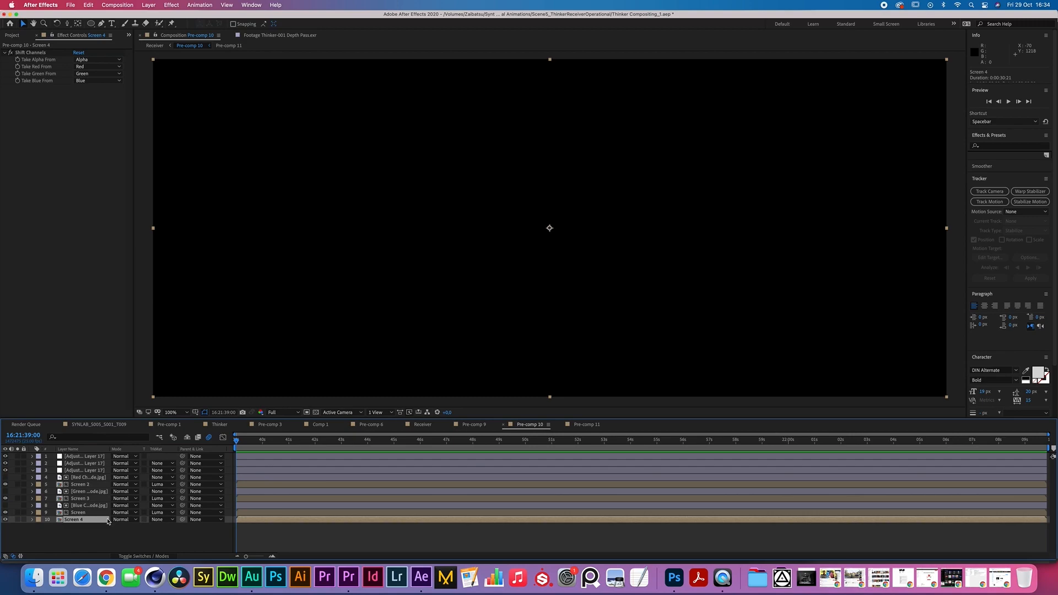
double_click(100, 521)
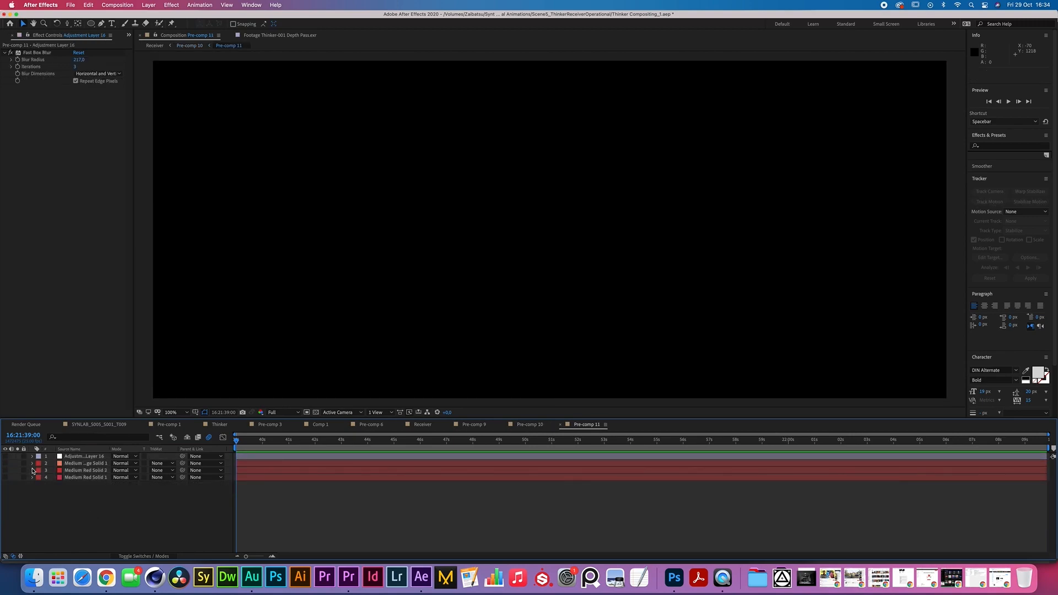
click(76, 477)
drag(4, 478, 5, 463)
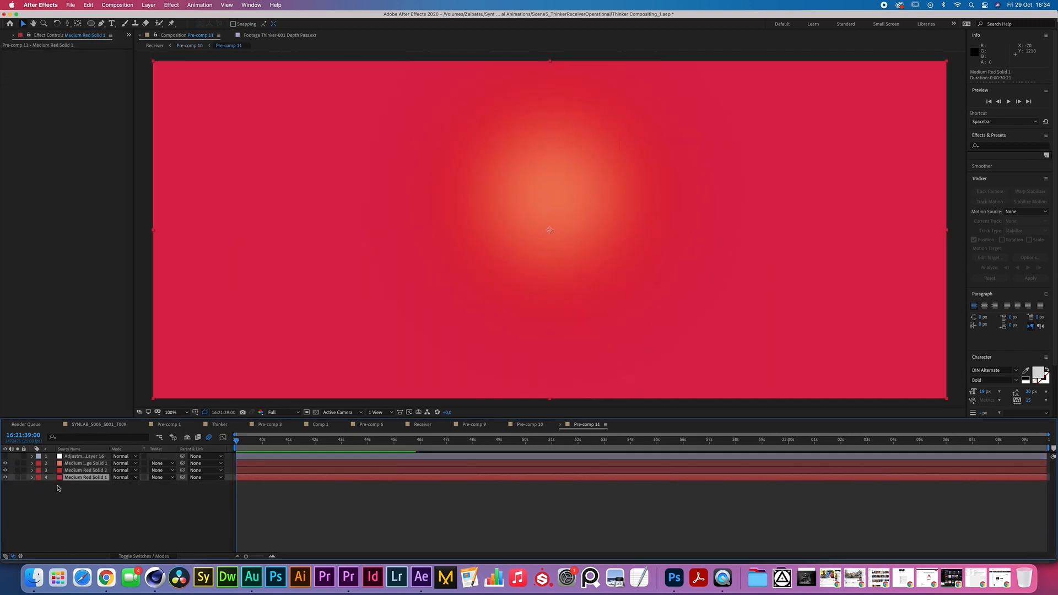
click(138, 516)
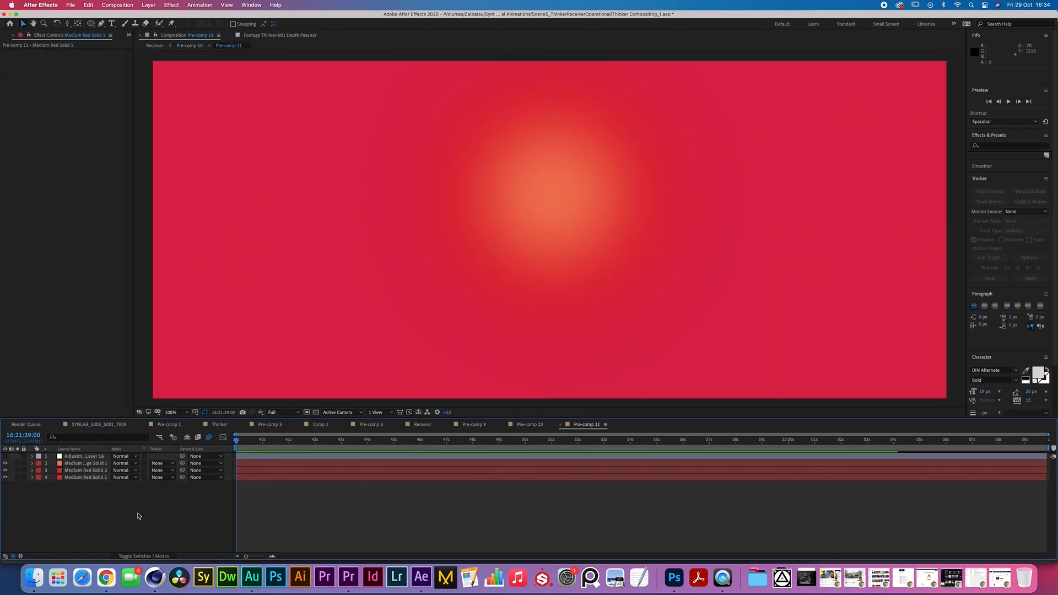
click(77, 464)
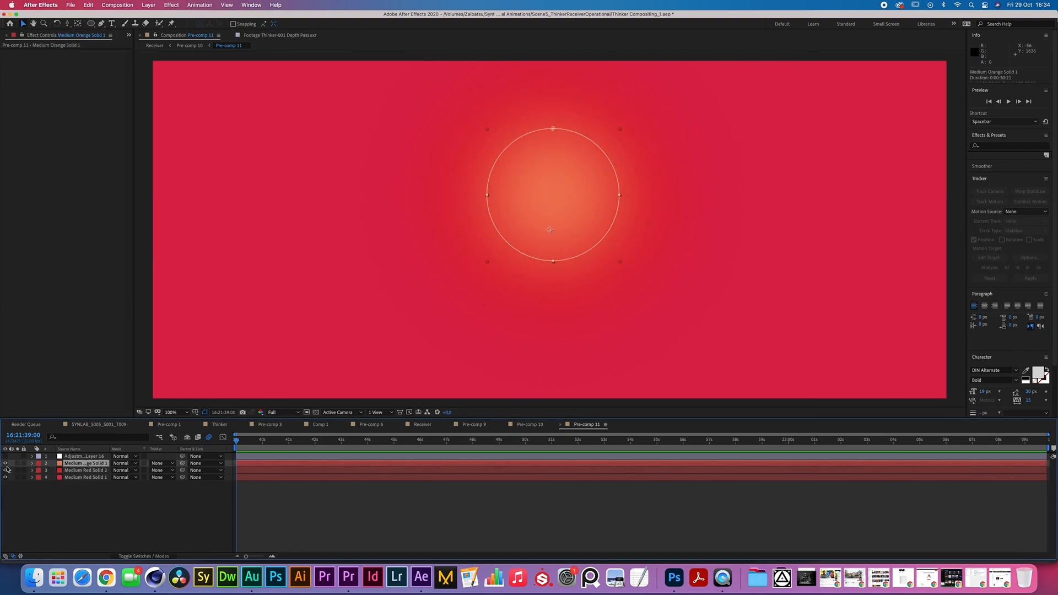
click(75, 471)
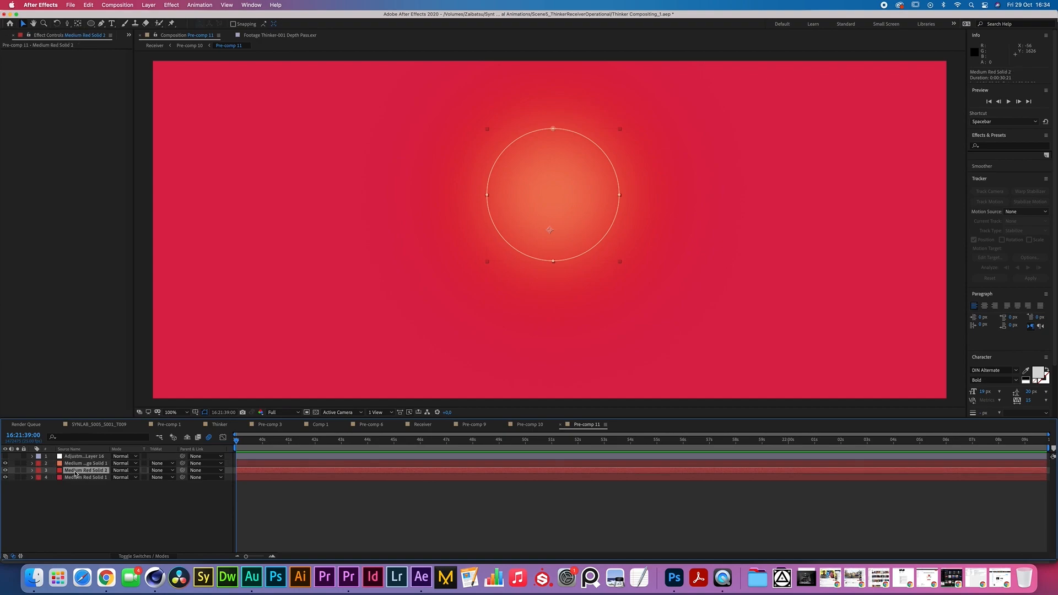
click(95, 498)
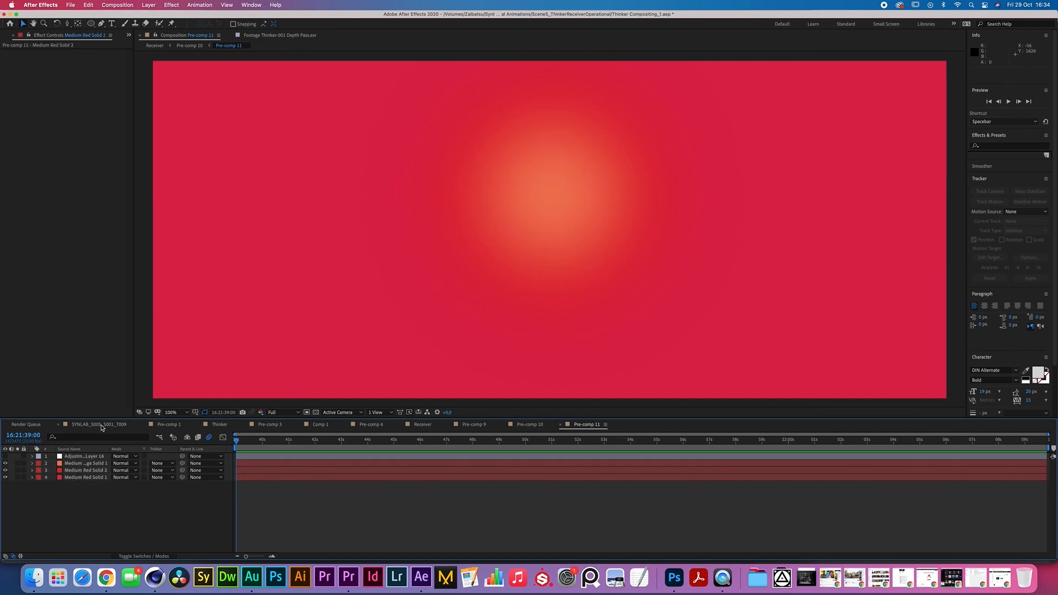
Recolour the circular Medium Orange Solid 1 to a turquoise green in its solid settings
click(97, 477)
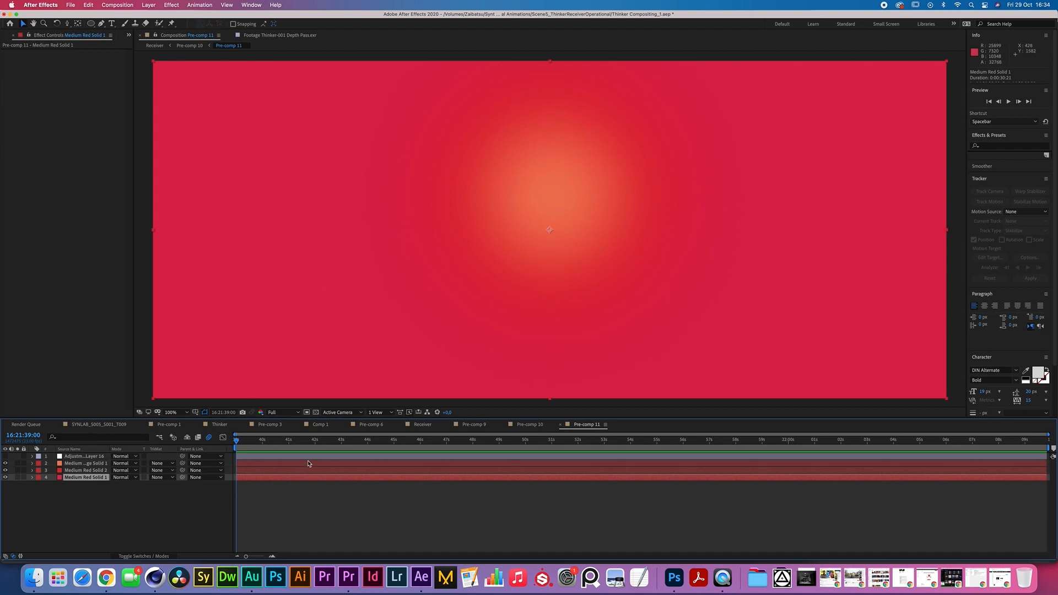
key(super+Up)
key(super+Up)
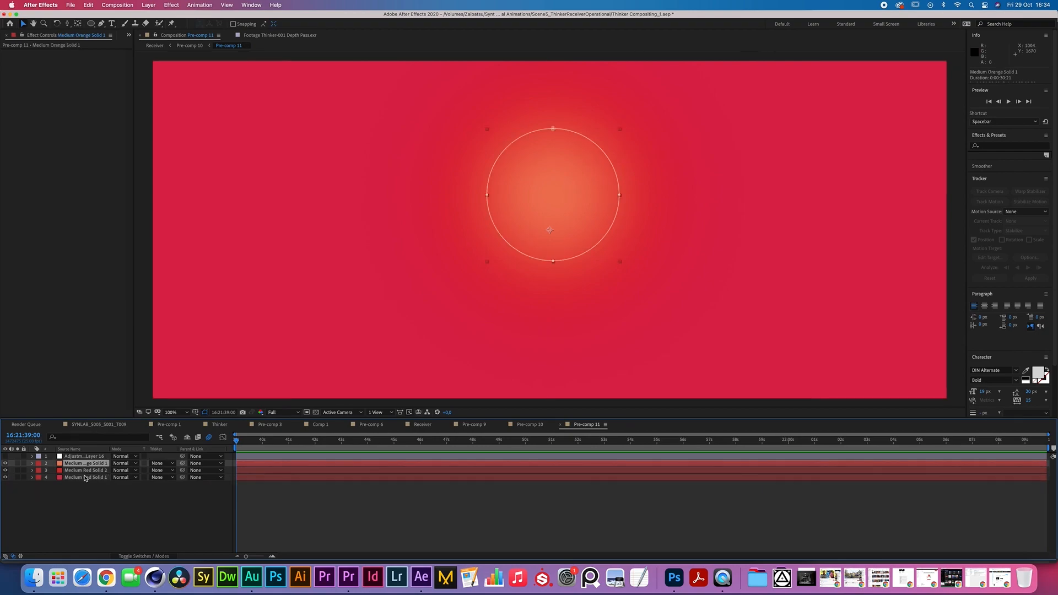
click(149, 5)
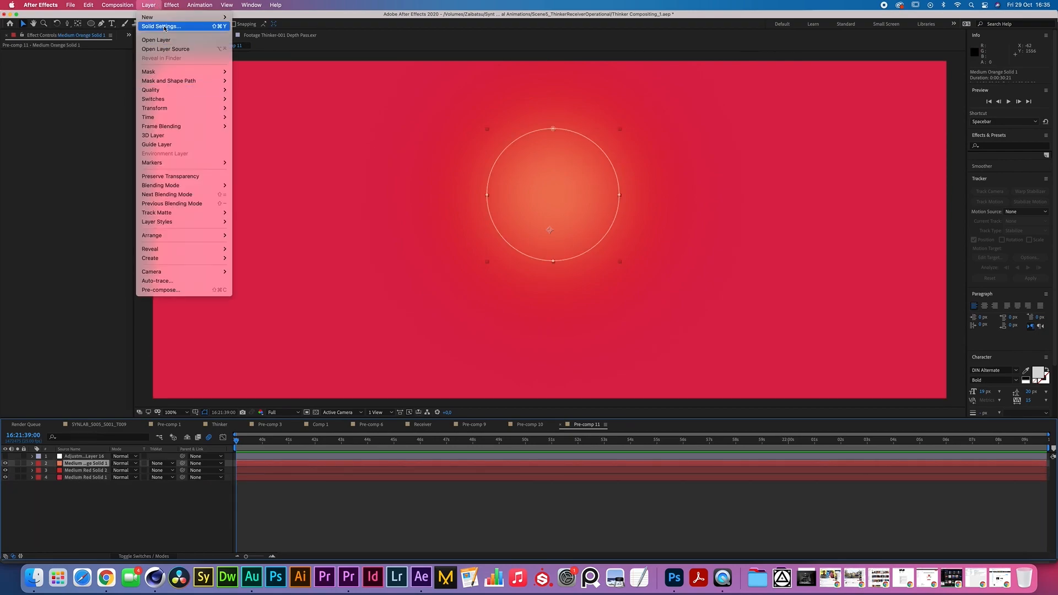
click(164, 26)
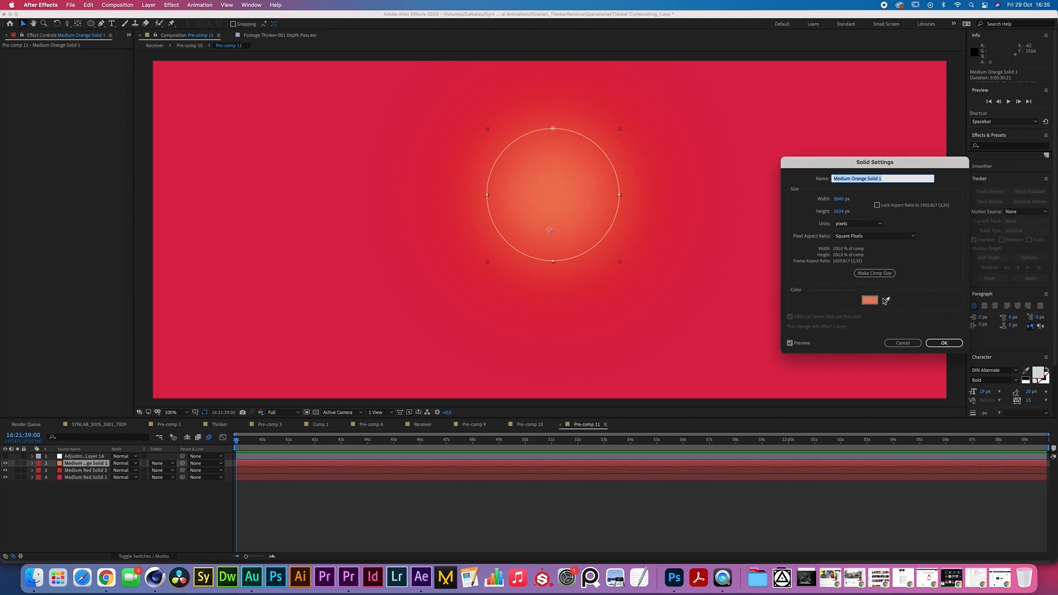
click(869, 300)
drag(243, 318, 243, 329)
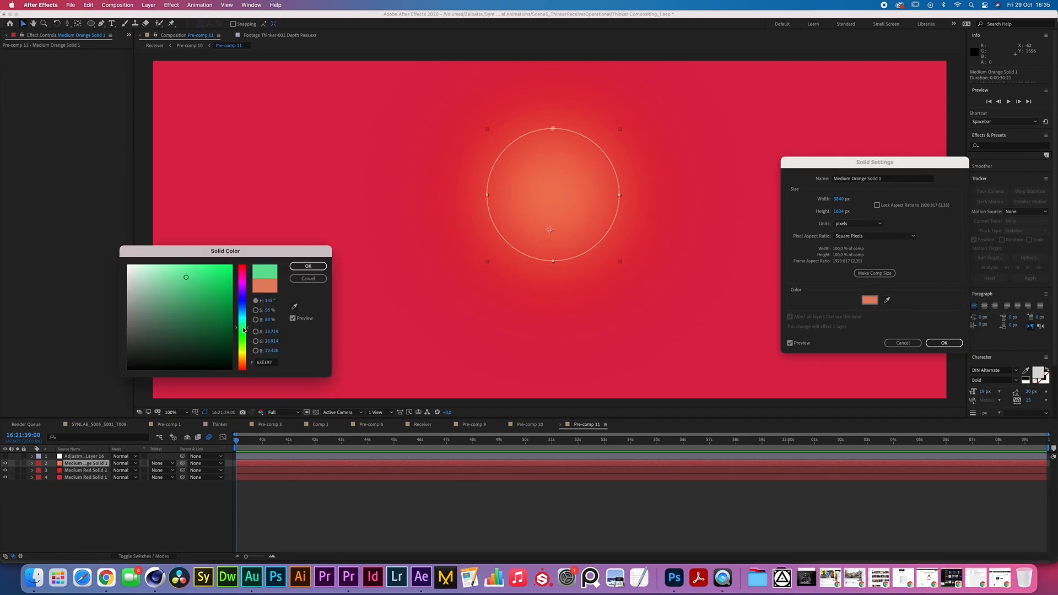
click(308, 266)
click(944, 342)
Recolour Medium Red Solid 2 to blue, starting from hex 3369CA and shifting to a lighter, less saturated shade
key(super+Down)
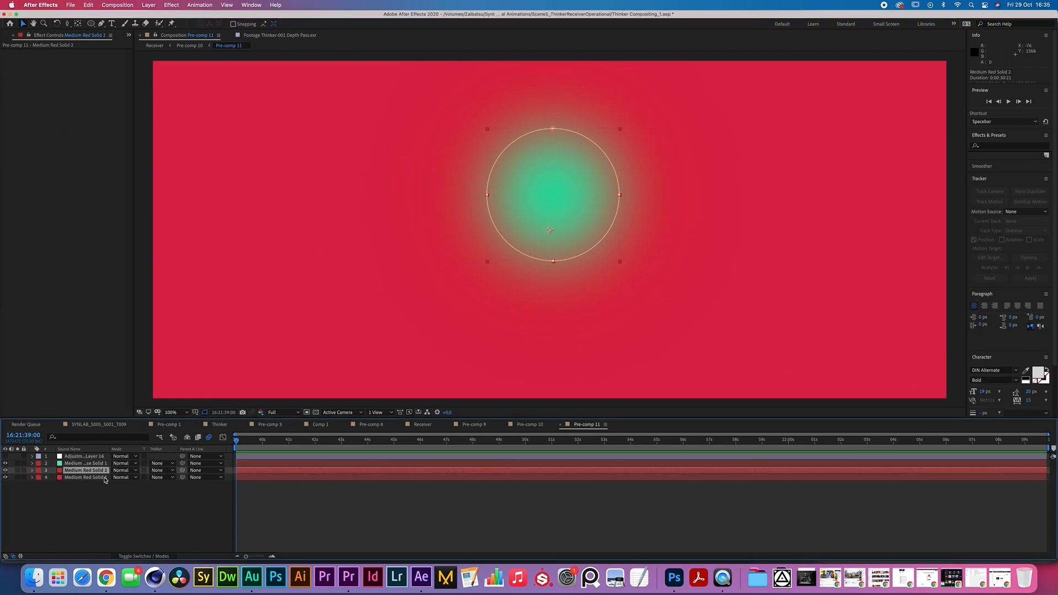
click(172, 5)
mouse_move(148, 5)
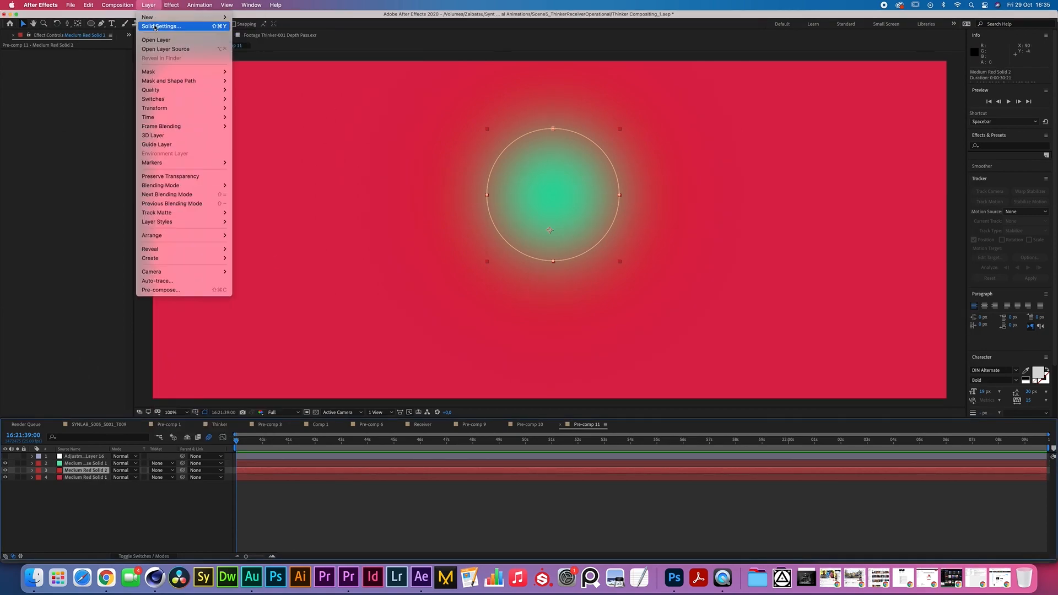
click(157, 27)
click(869, 299)
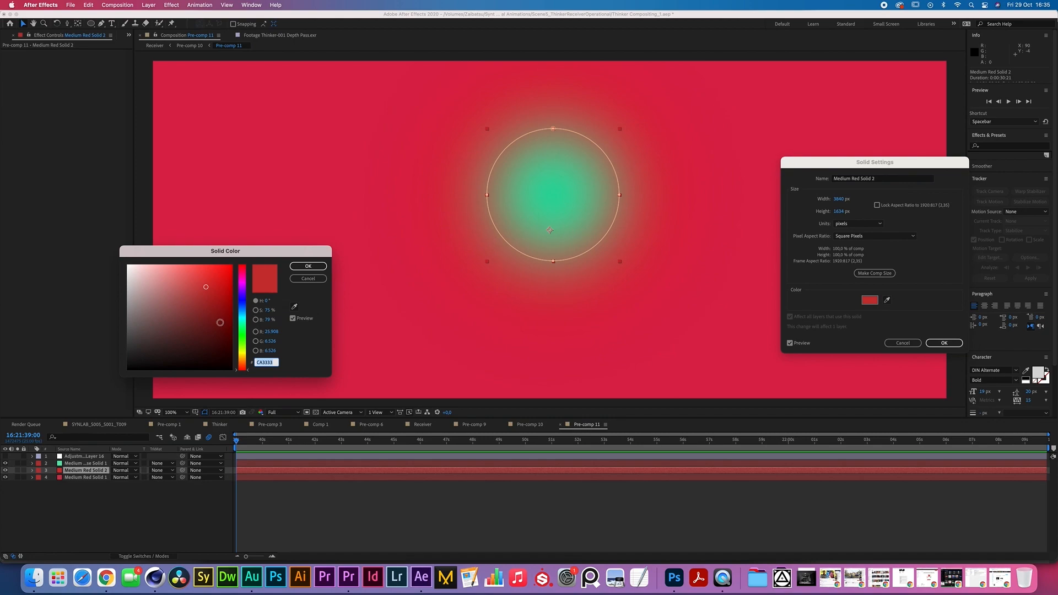
text(3369CA)
mouse_move(199, 313)
mouse_down()
mouse_move(197, 290)
mouse_move(180, 281)
mouse_up()
key(Return)
key(Return)
Recolour the full-frame Medium Red Solid 1 to a light violet-blue
click(76, 477)
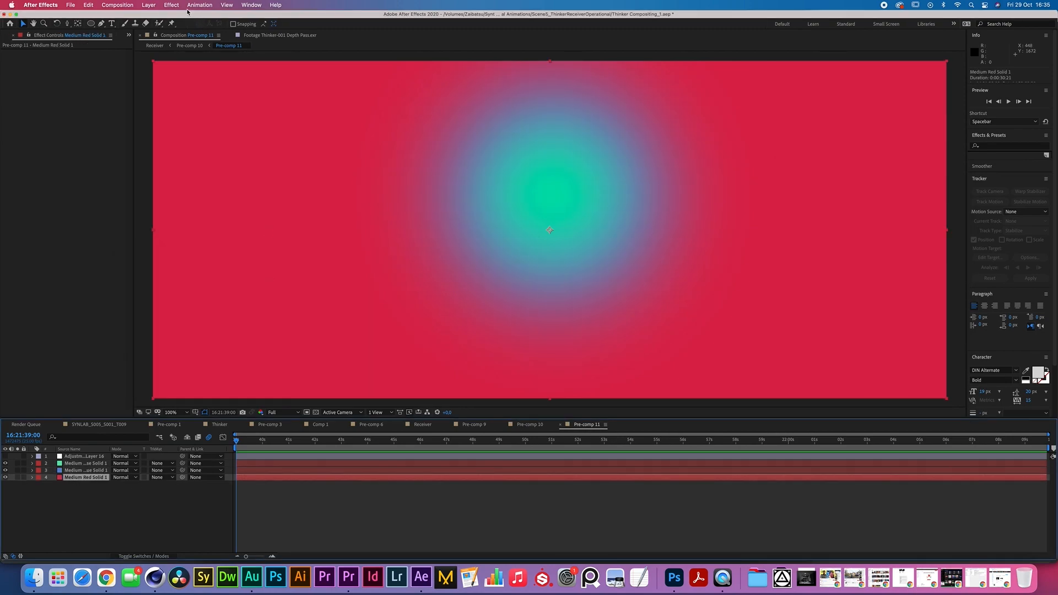
click(148, 5)
click(171, 25)
click(870, 300)
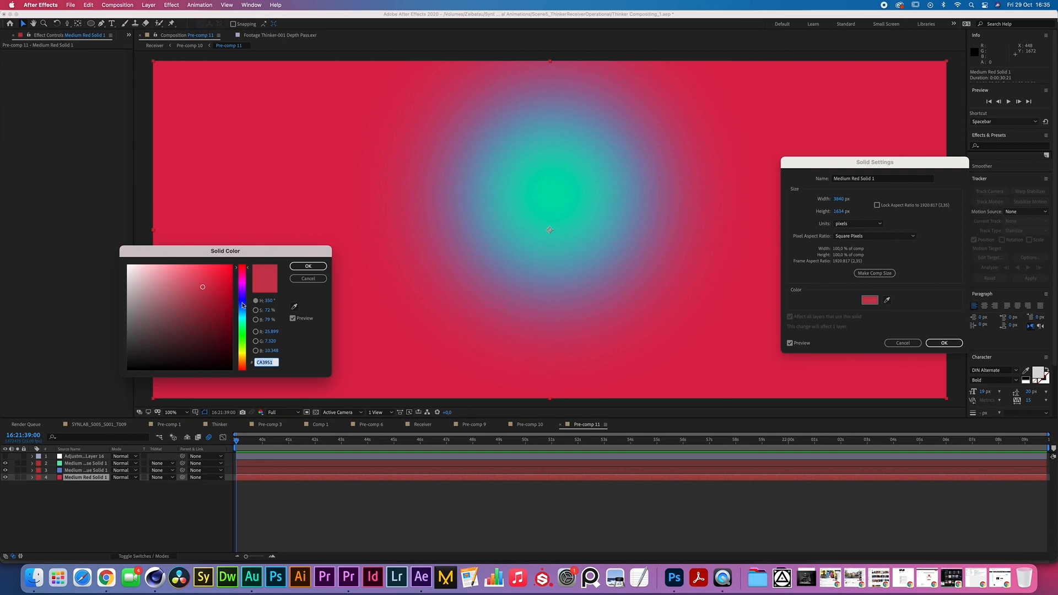
click(243, 297)
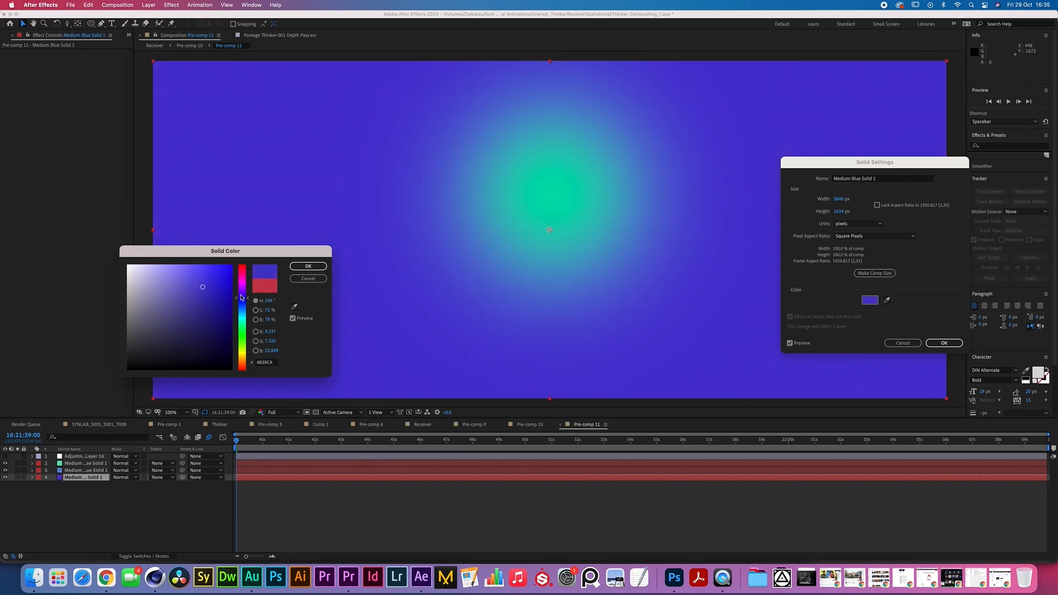
click(145, 275)
drag(147, 275, 175, 273)
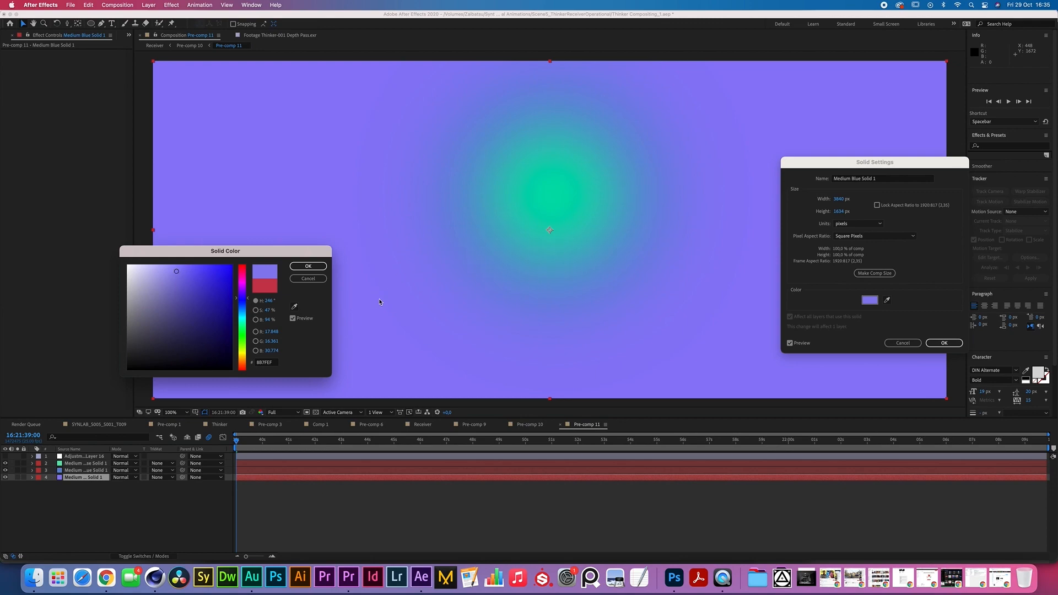
click(181, 273)
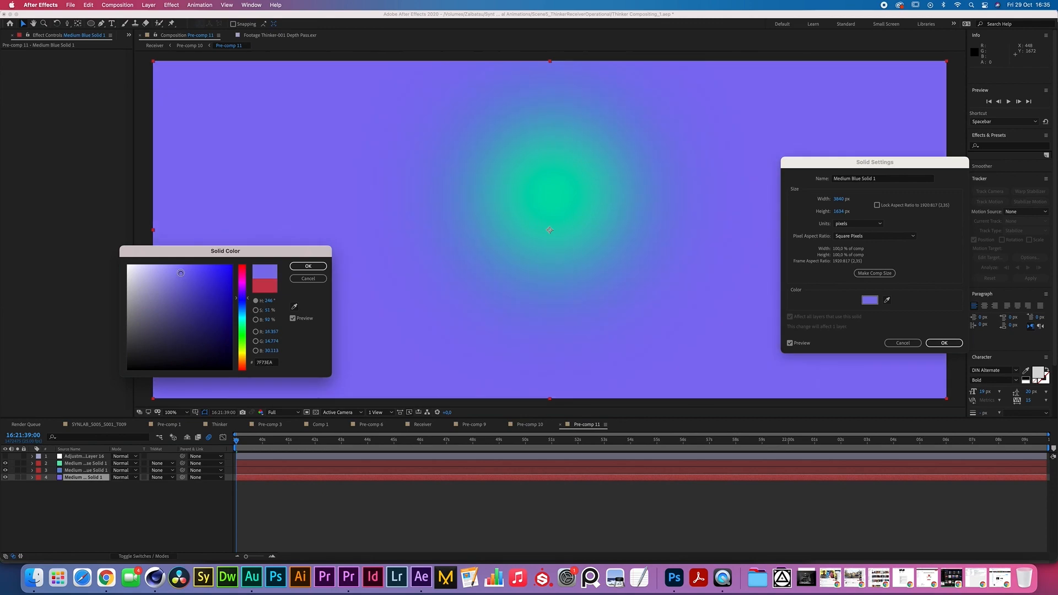
click(236, 302)
click(308, 266)
click(943, 343)
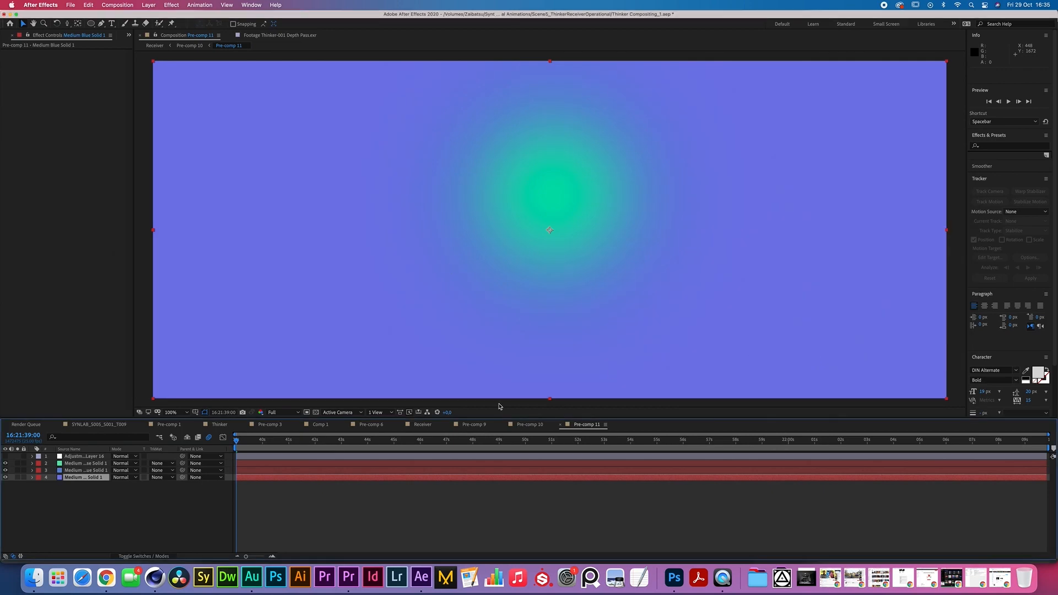
Change the Medium Turquoise Solid 1 circle to a lighter cyan
key(super+Up)
key(super+Up)
click(148, 5)
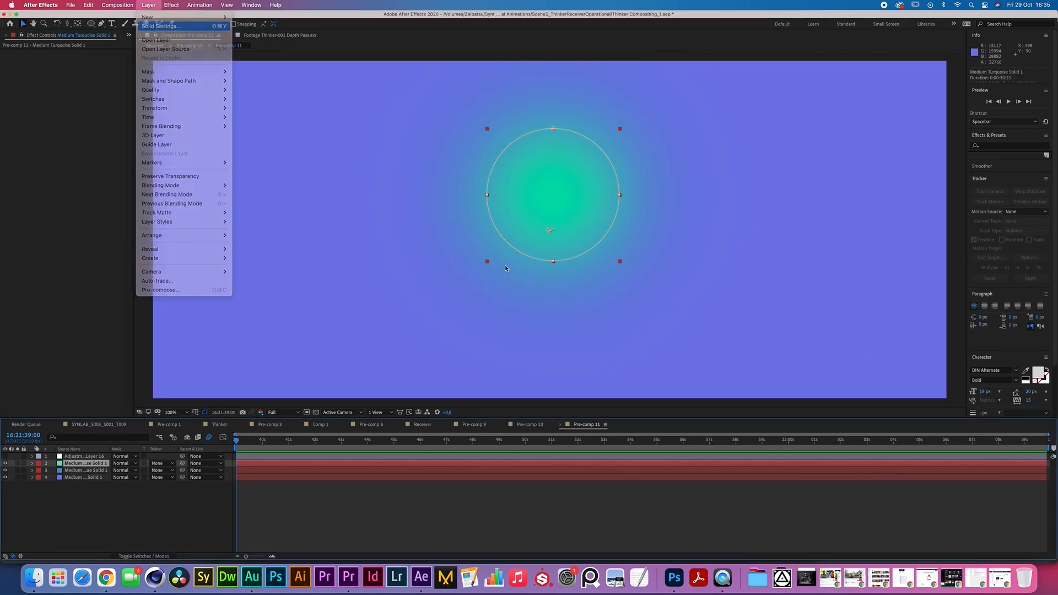
click(157, 27)
click(870, 300)
click(173, 269)
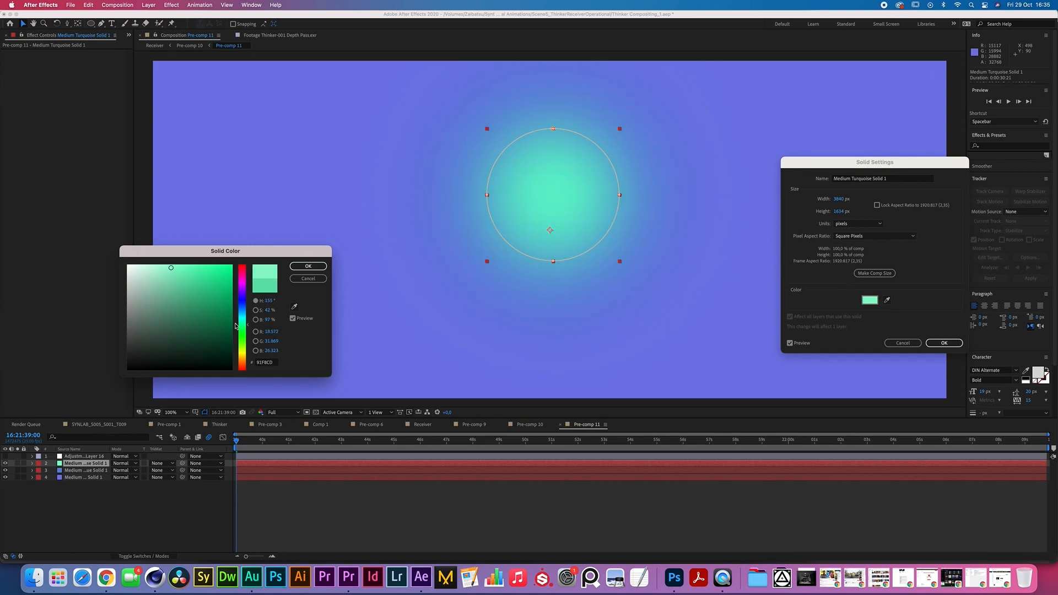
click(308, 267)
click(944, 343)
click(587, 523)
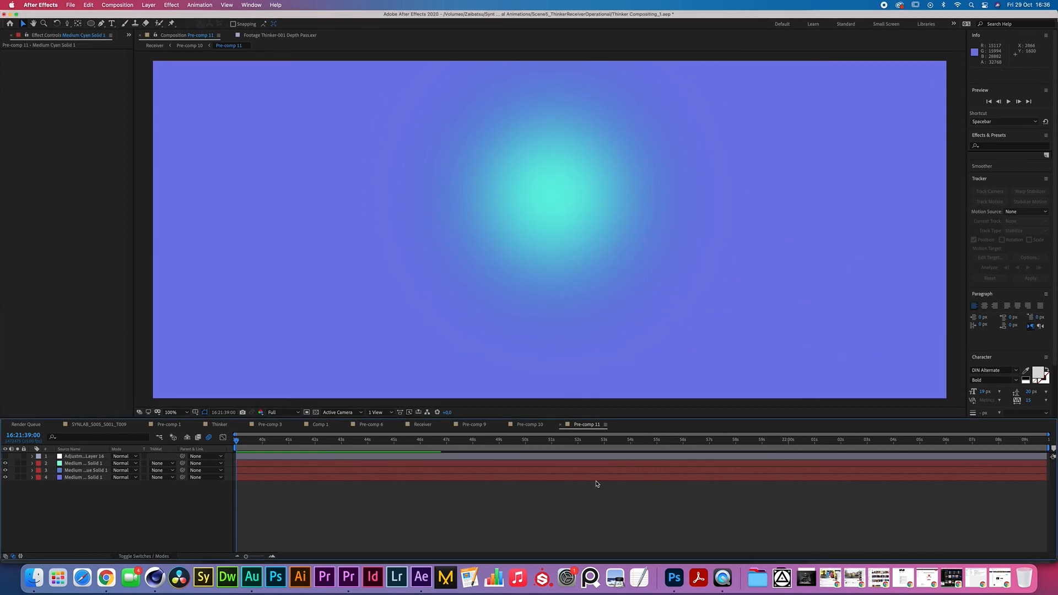
Return to Pre-comp 10, solo Screen 4, and solo the Screen, Screen 3 and Screen 2 layers to examine their Shift Channels settings
click(528, 427)
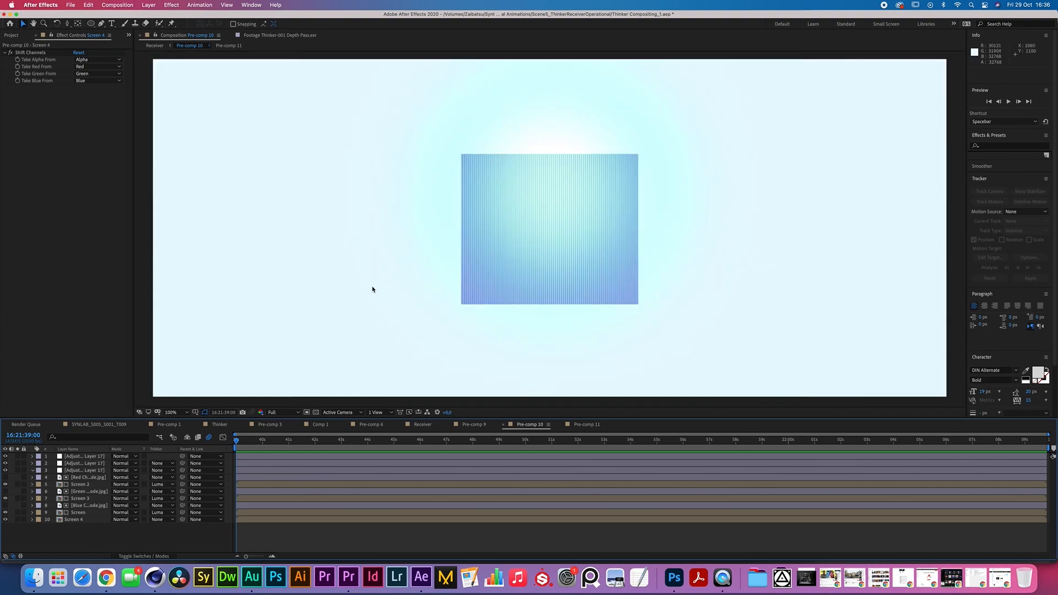
click(17, 519)
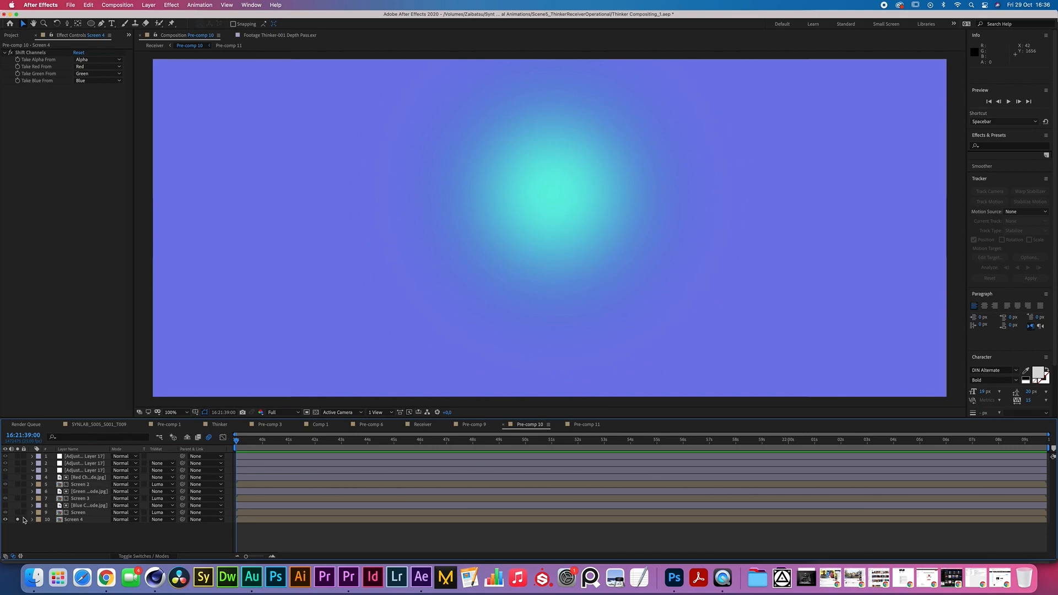
click(79, 512)
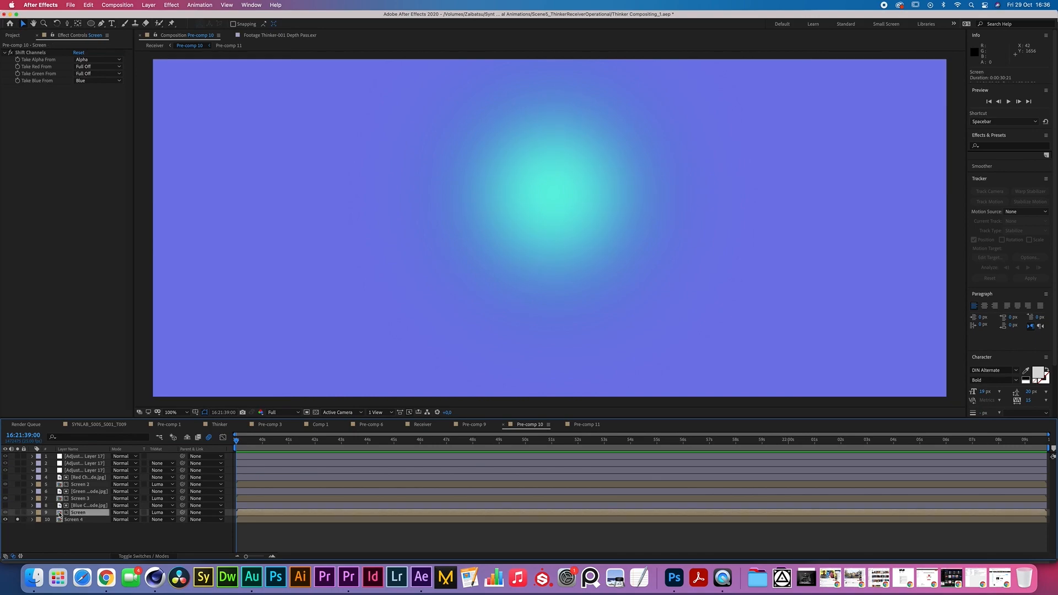
click(17, 512)
click(17, 499)
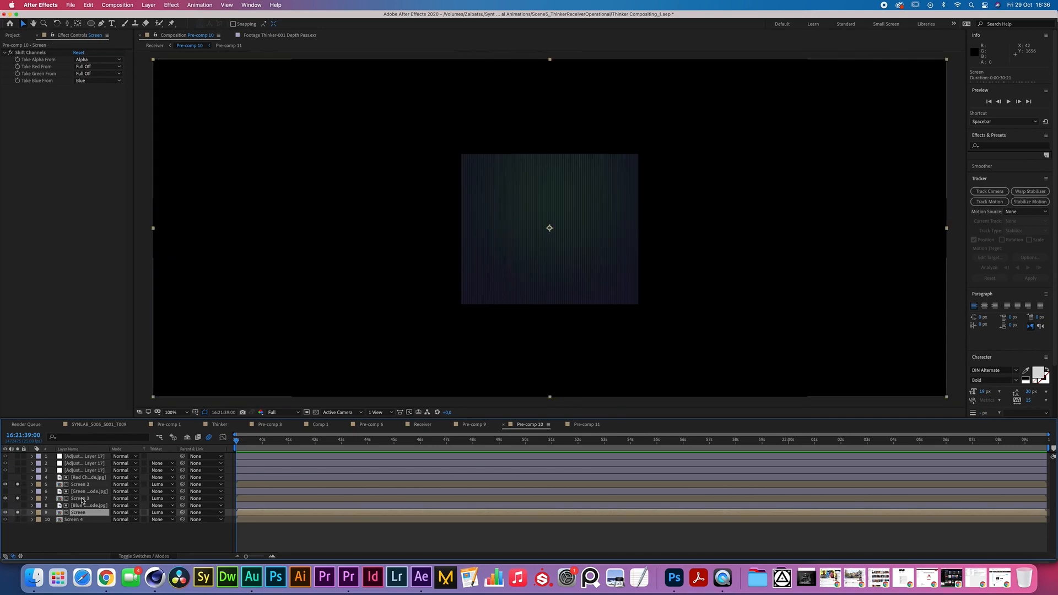
click(79, 498)
click(17, 485)
click(80, 485)
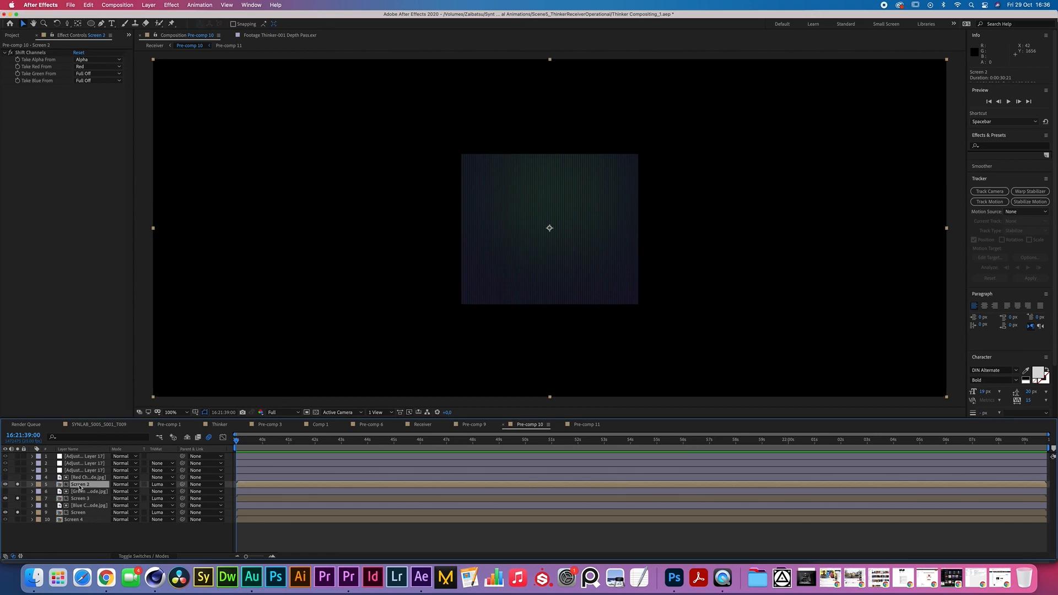
Check the Shift Channels settings and luma mattes of Screen 2, Screen 3 and Screen against the Red Channel Diode layer
click(33, 53)
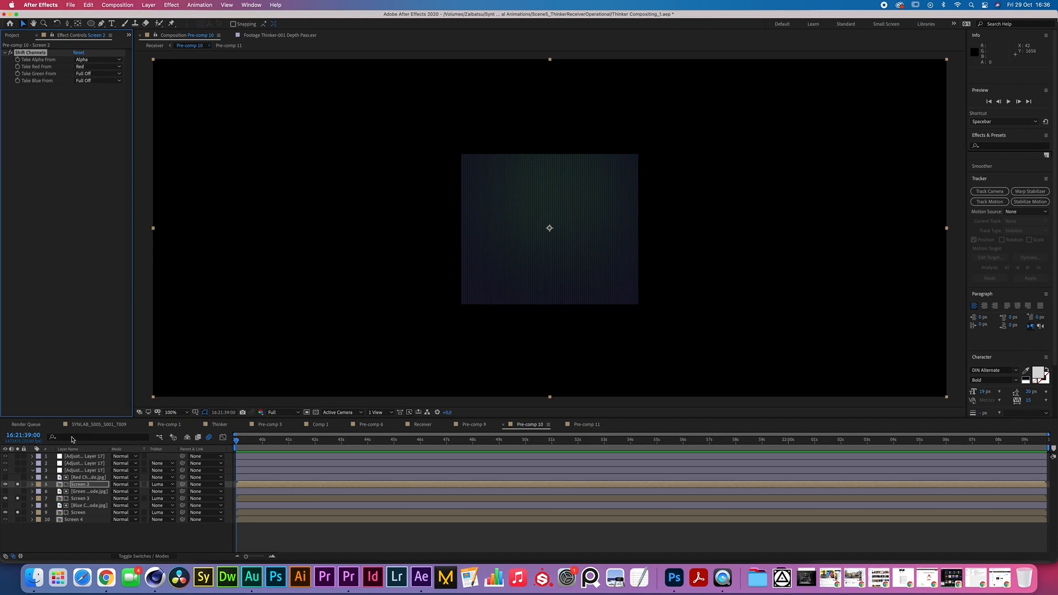
click(150, 487)
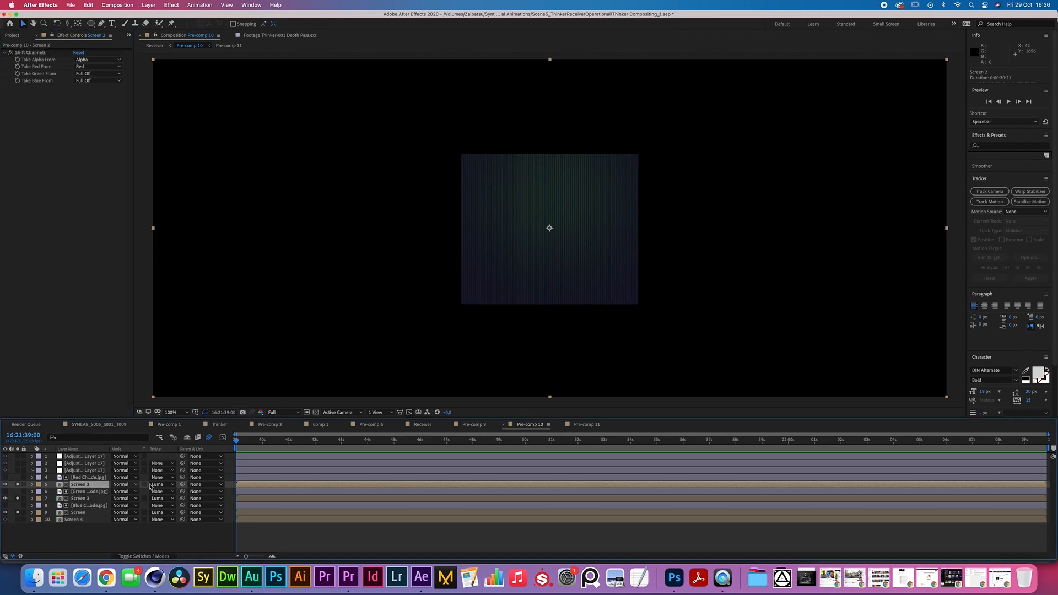
click(77, 477)
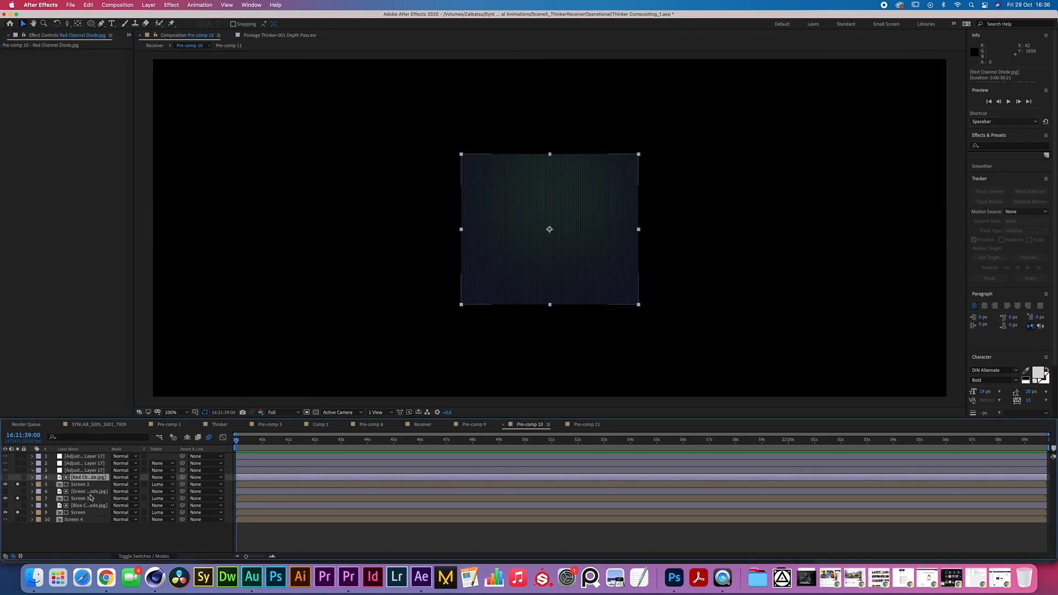
click(91, 498)
click(91, 511)
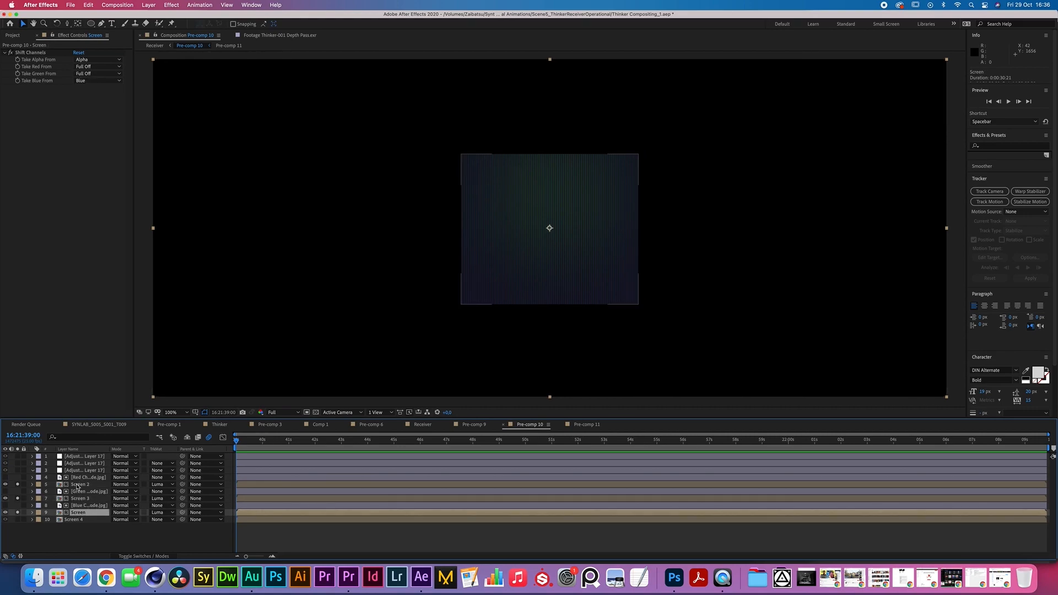
Solo Screen 4 along with the three channel layers and examine the diode pattern up close
click(18, 520)
click(77, 519)
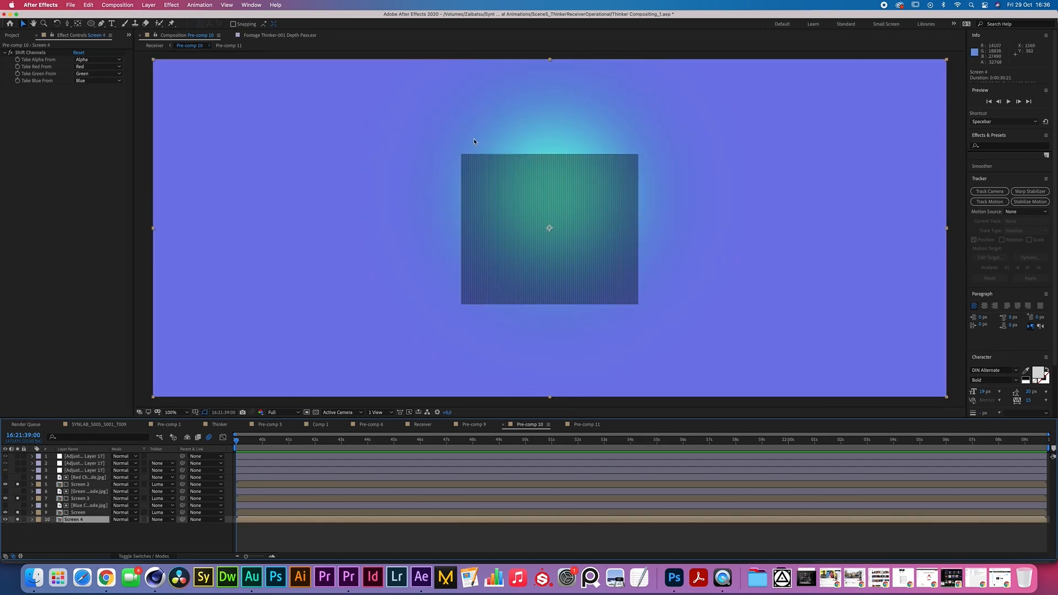
key(period)
key(period)
key(period)
key(period)
key(period)
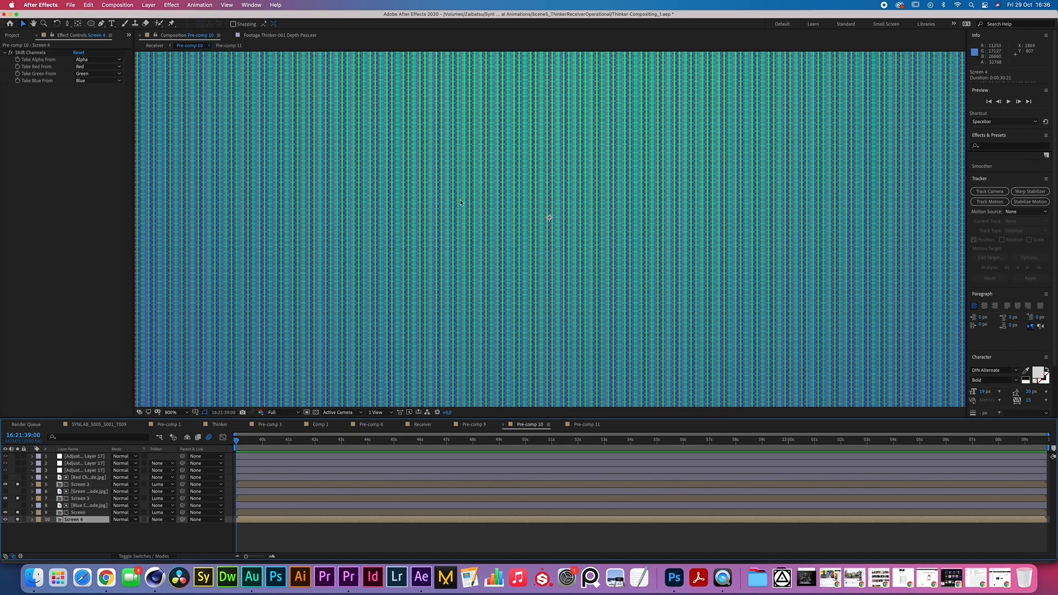
key(comma)
key(comma)
key(comma)
key(comma)
key(comma)
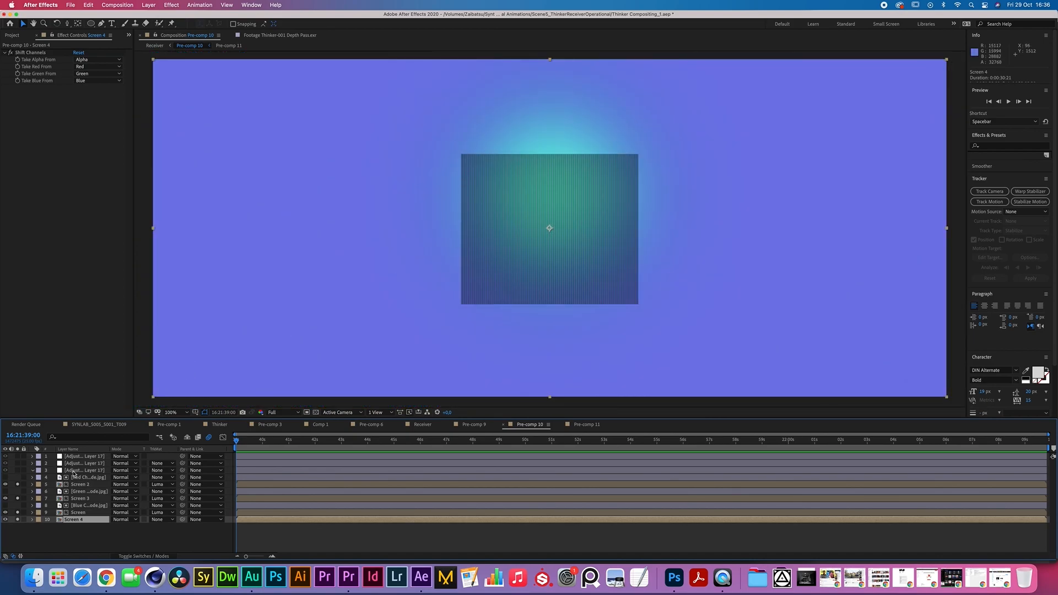
Solo the three Adjustment Layer 17 exposure layers above the screen stack
click(74, 471)
click(18, 471)
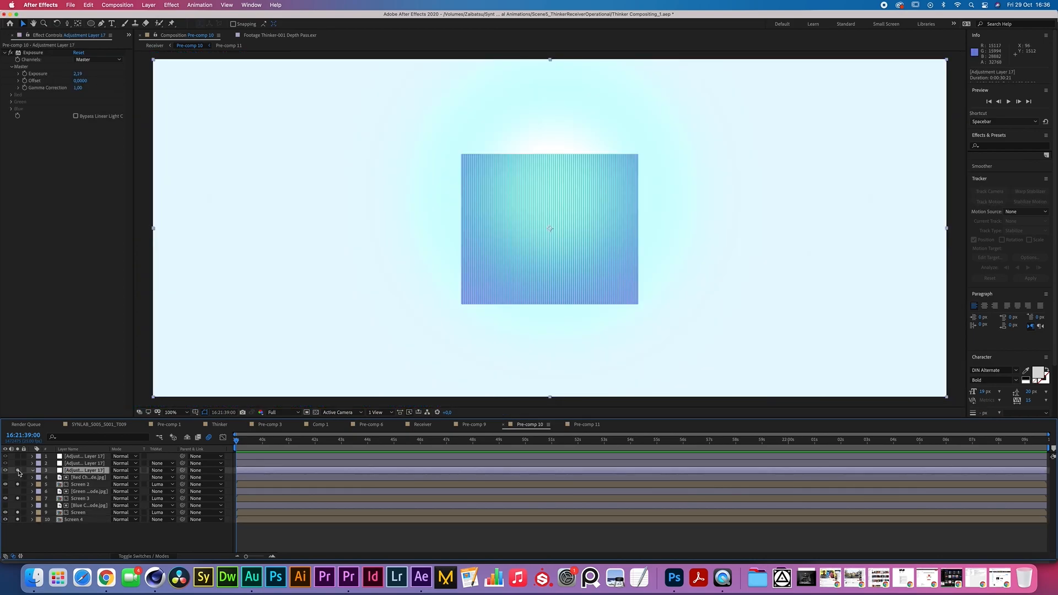
click(74, 464)
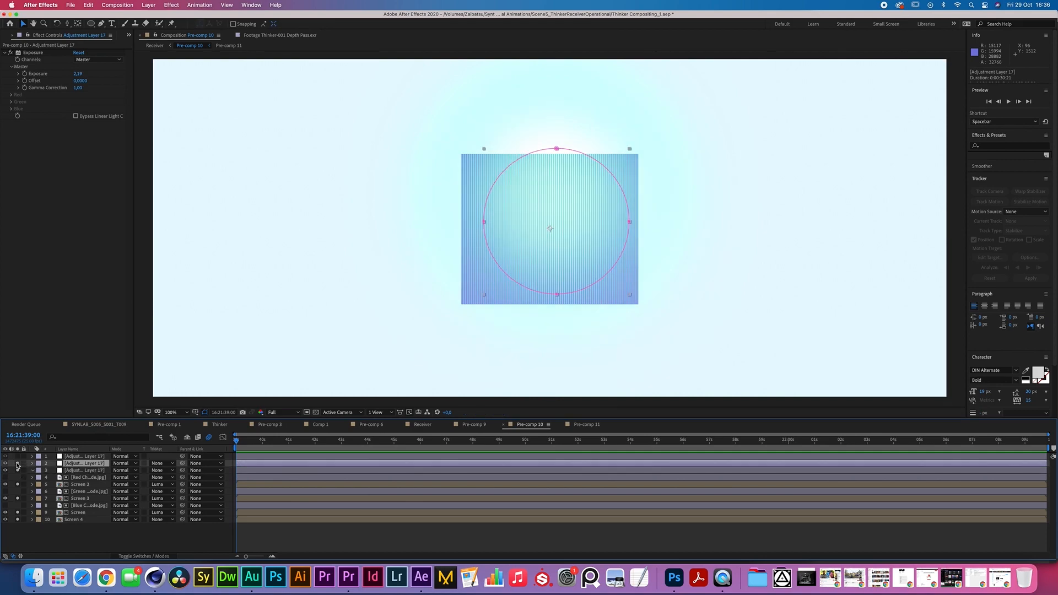
click(78, 457)
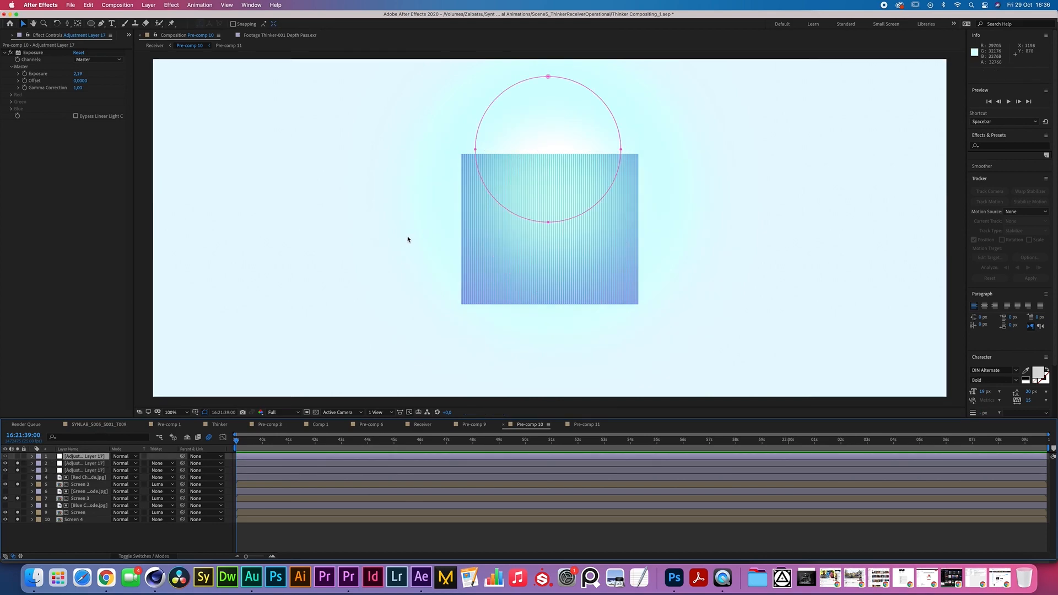
drag(18, 460, 18, 456)
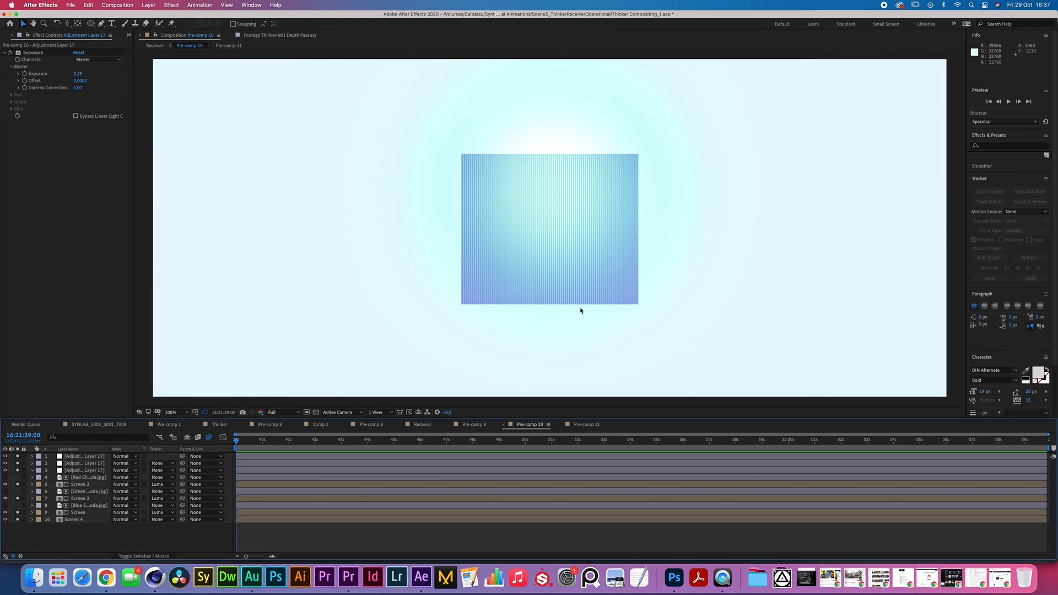
Return to the Receiver composition and examine the diode pattern on the CRT screen up close
key(shift+Escape)
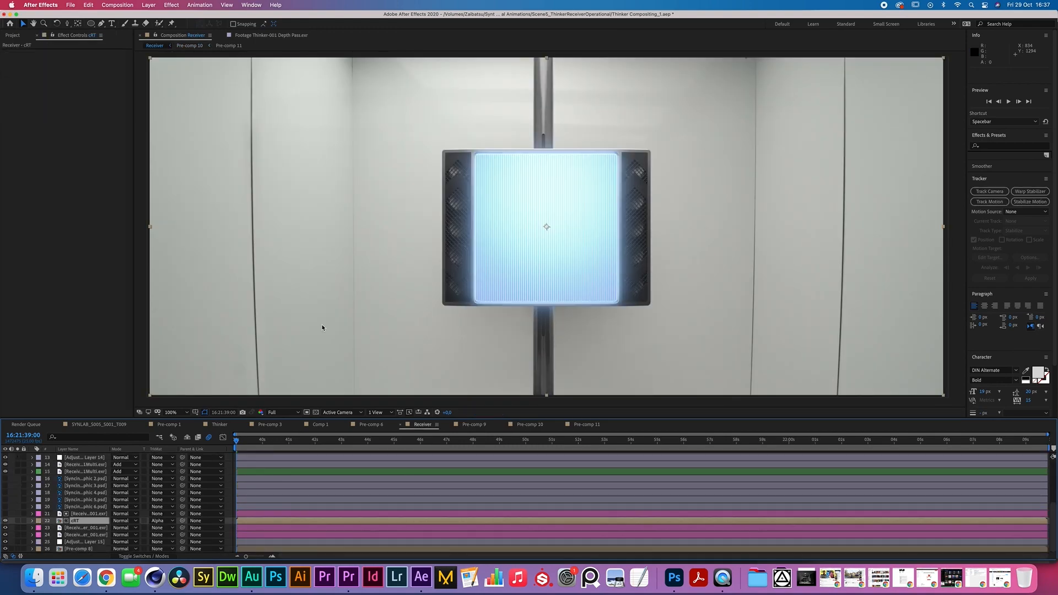
key(period)
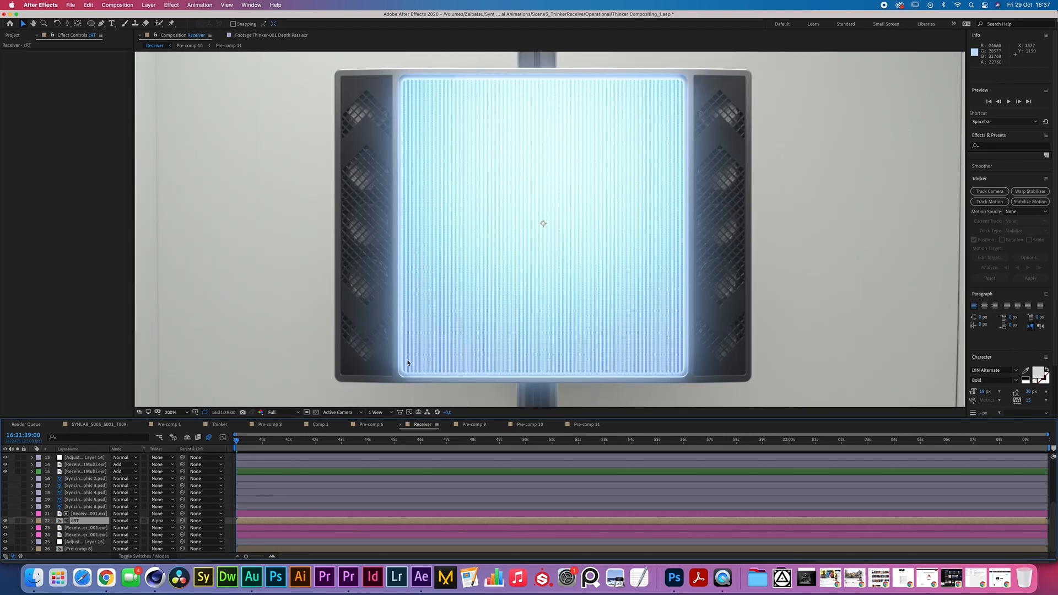
key(comma)
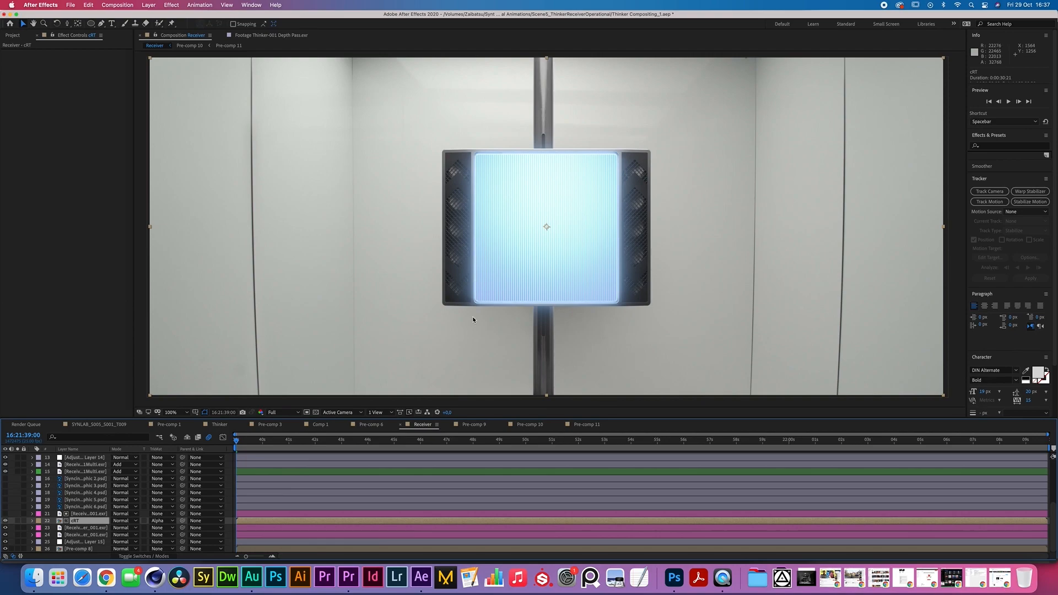
key(period)
key(period)
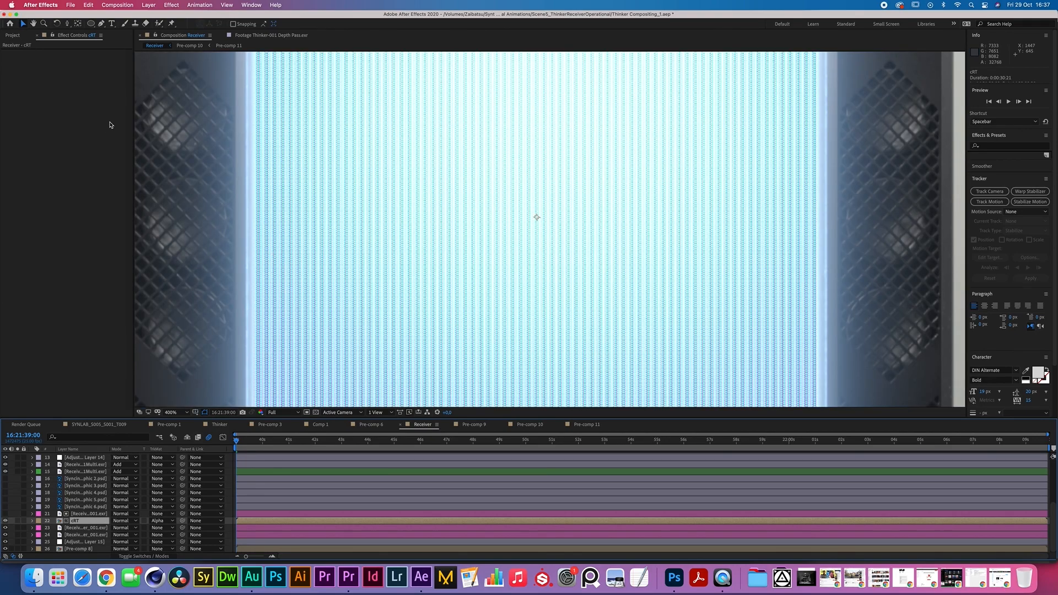
Apply Camera Lens Blur to the cRT layer with layer 12, the Receiver_SynLab Multi.exr render, as its blur map
click(179, 5)
mouse_move(232, 66)
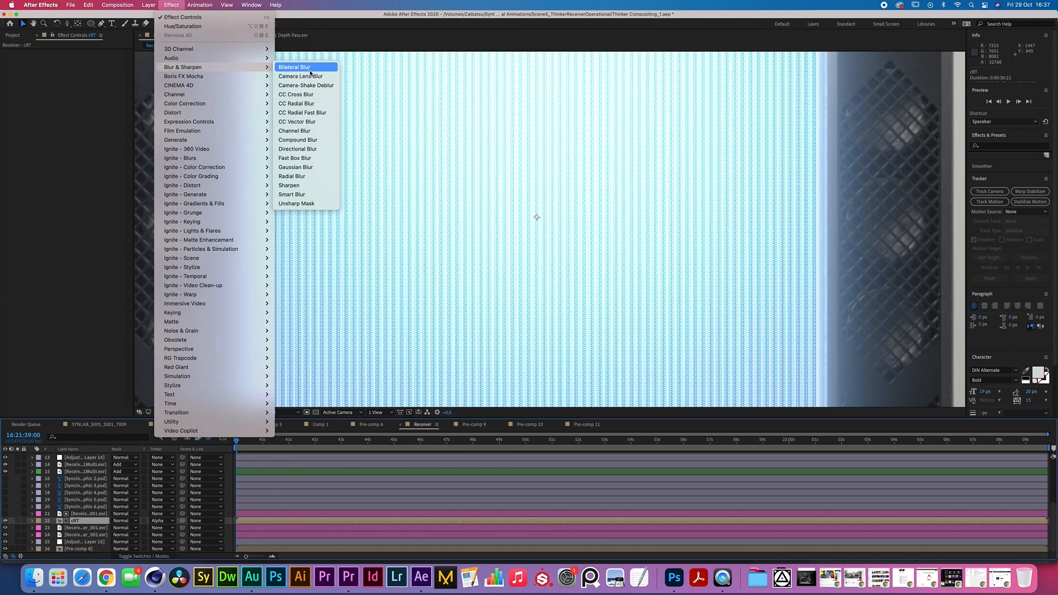
click(308, 76)
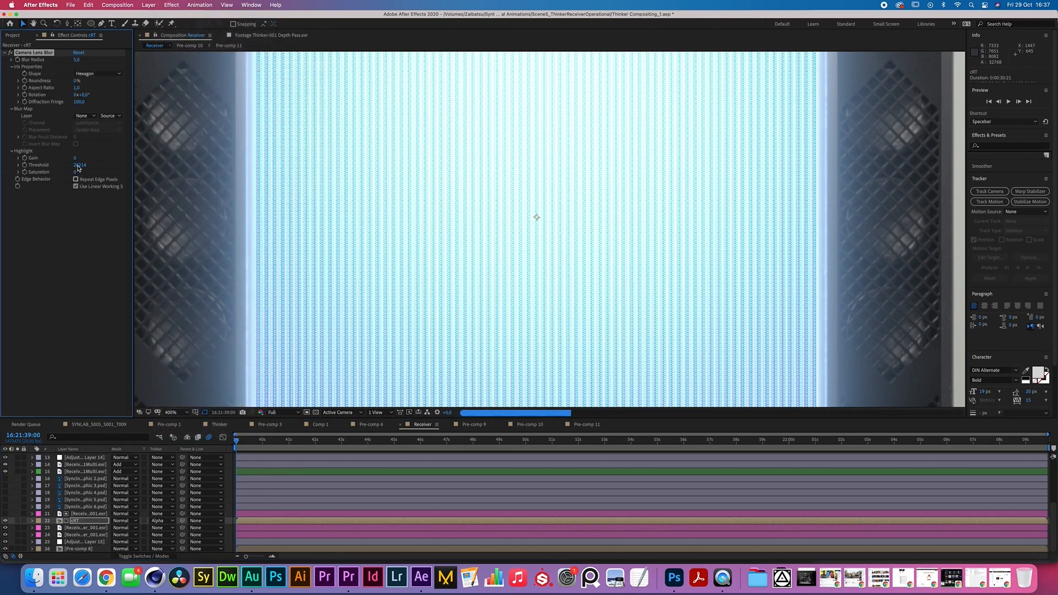
click(83, 116)
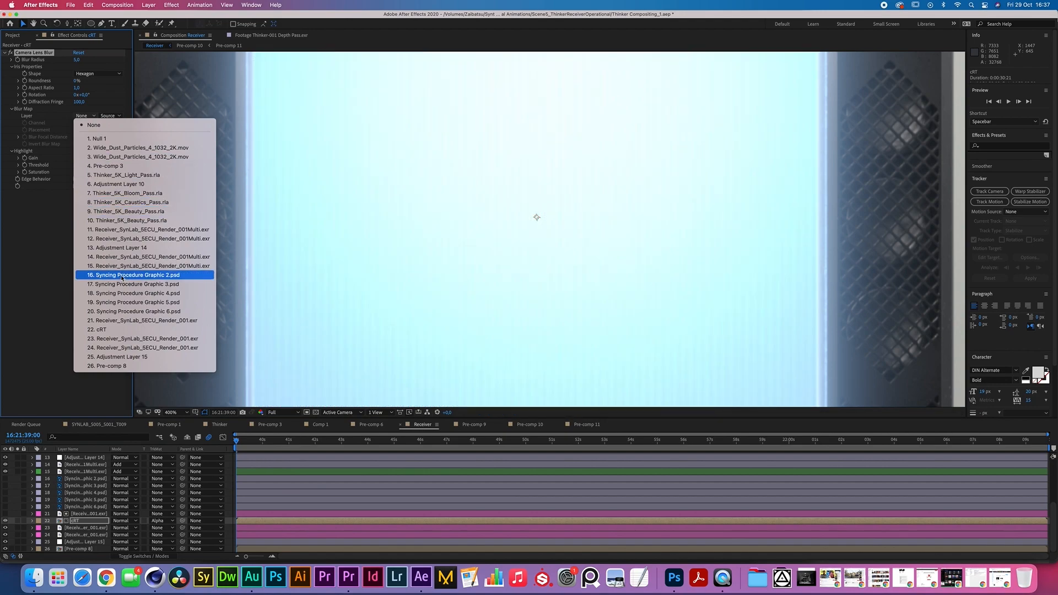
click(107, 229)
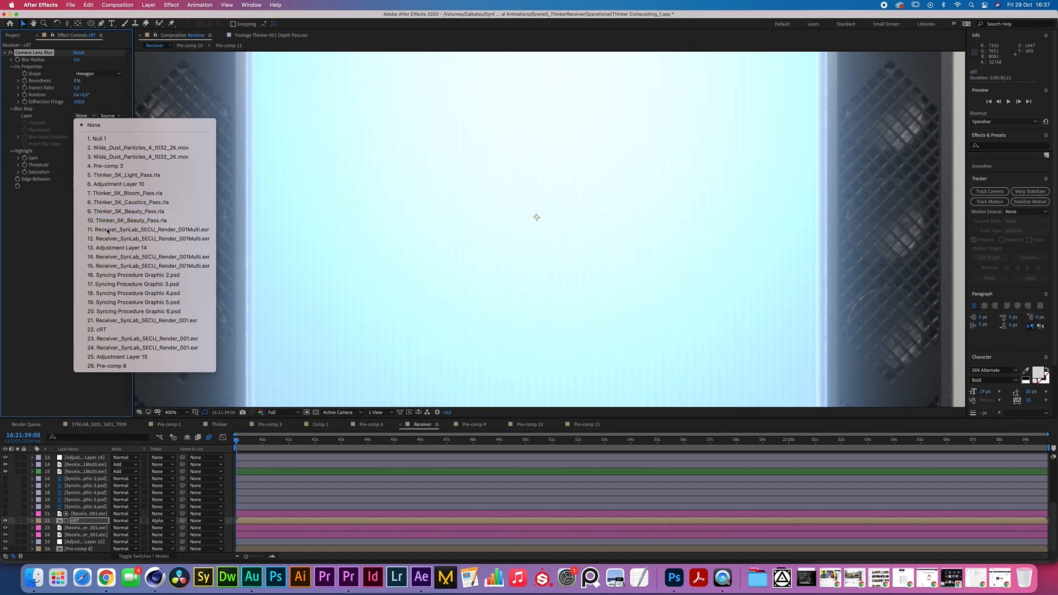
click(65, 473)
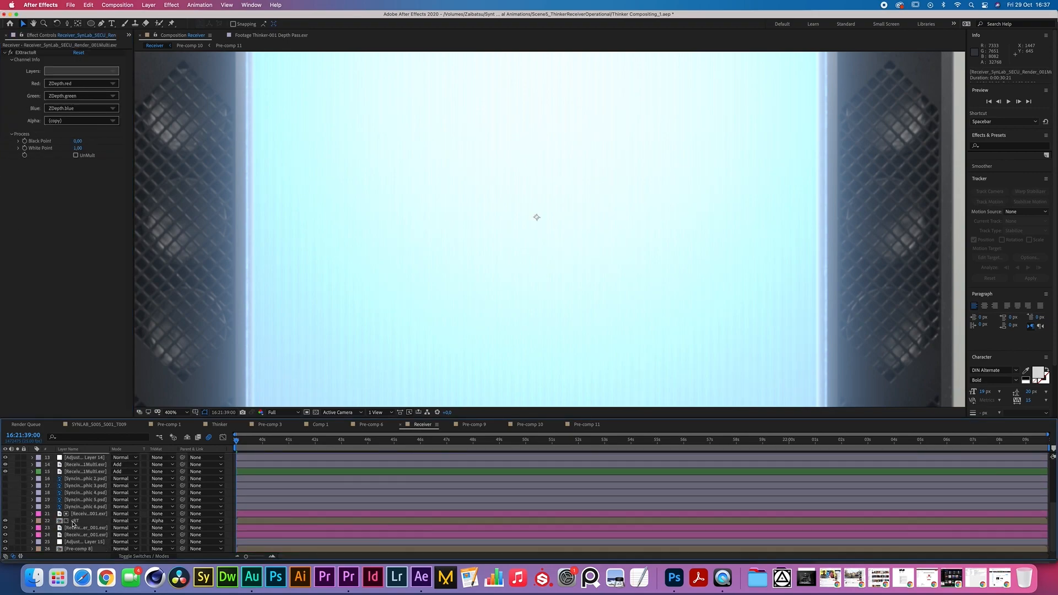
click(72, 521)
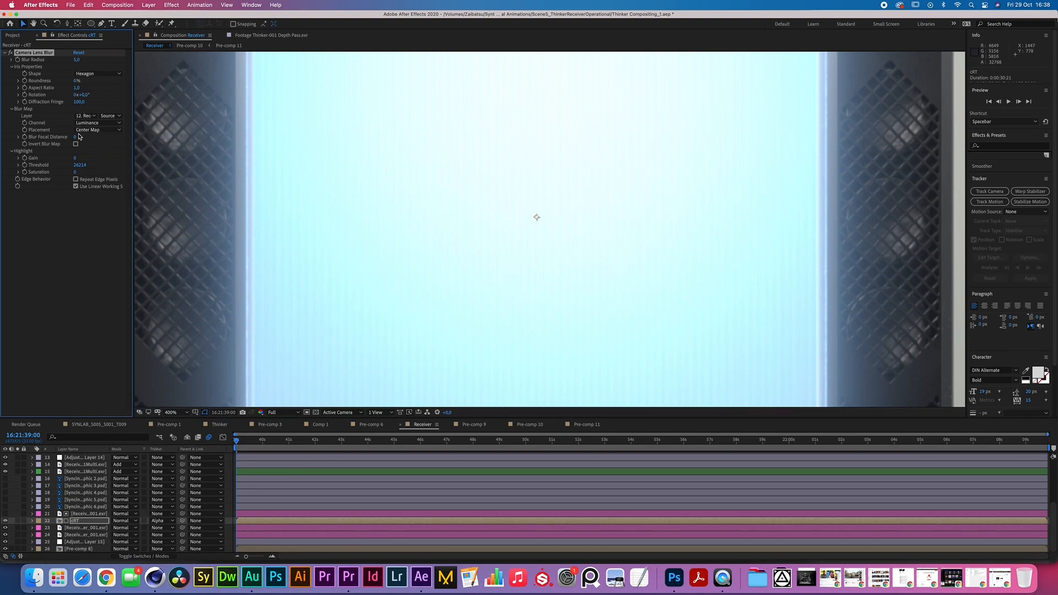
Set the Camera Lens Blur's aspect ratio to 0,5 and its blur radius to 2,0
click(76, 59)
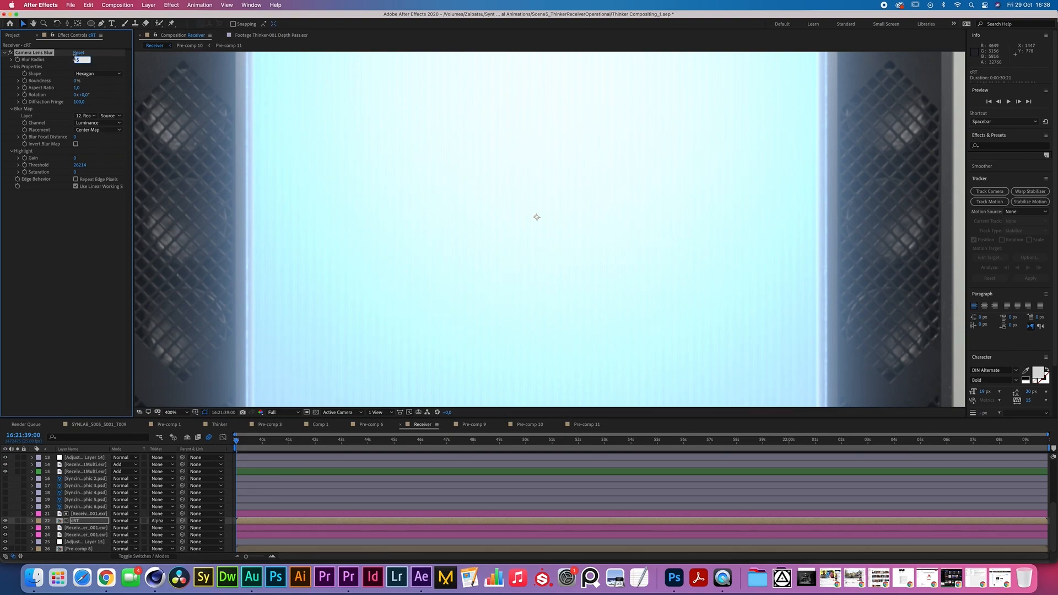
click(76, 88)
key(Return)
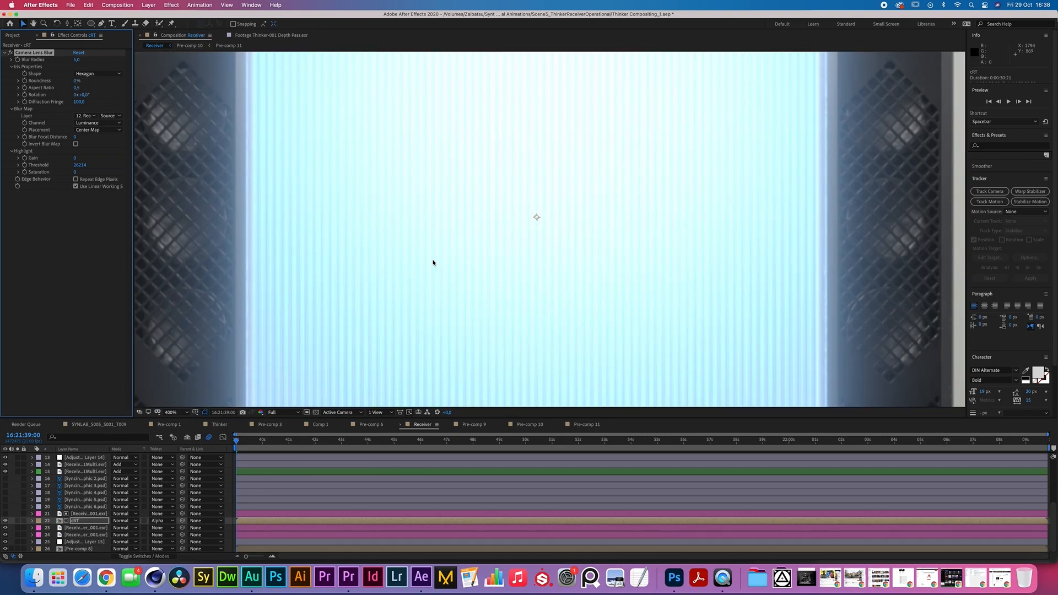
click(77, 60)
key(Return)
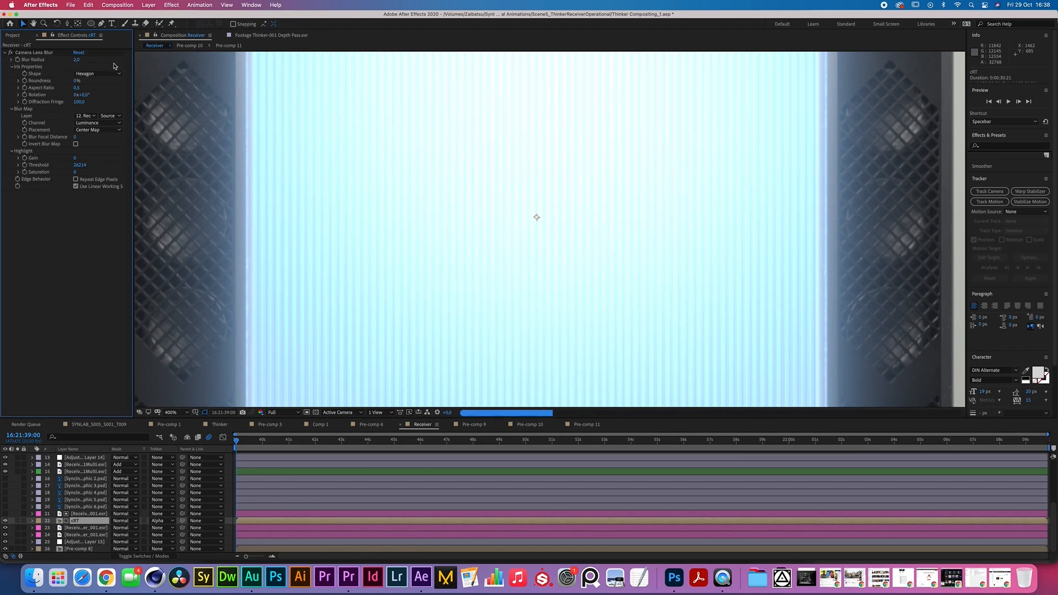
key(comma)
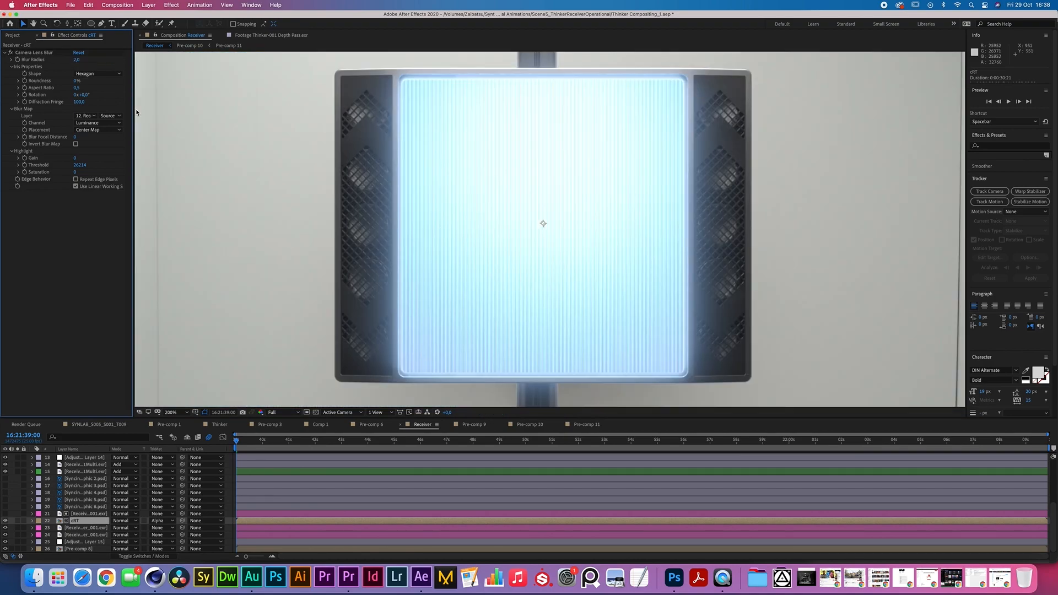
Set the cRT layer's blur radius to 1 and compare the screen at different magnifications
click(76, 61)
text(1)
key(Return)
key(period)
key(comma)
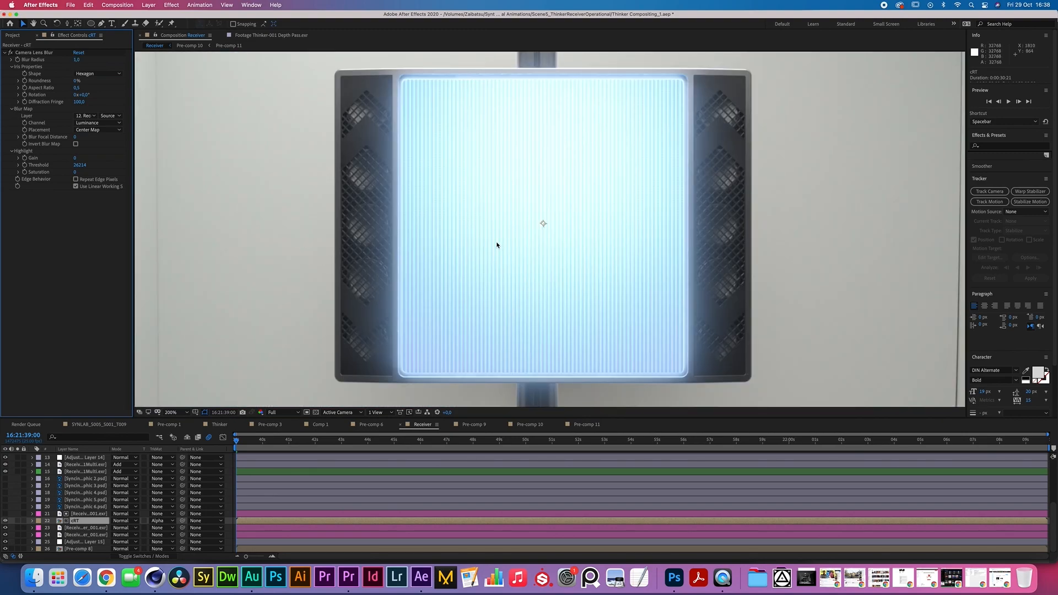
Set the cRT layer's Camera Lens Blur radius to 1,5
key(comma)
key(period)
click(78, 60)
text(1,5)
key(Return)
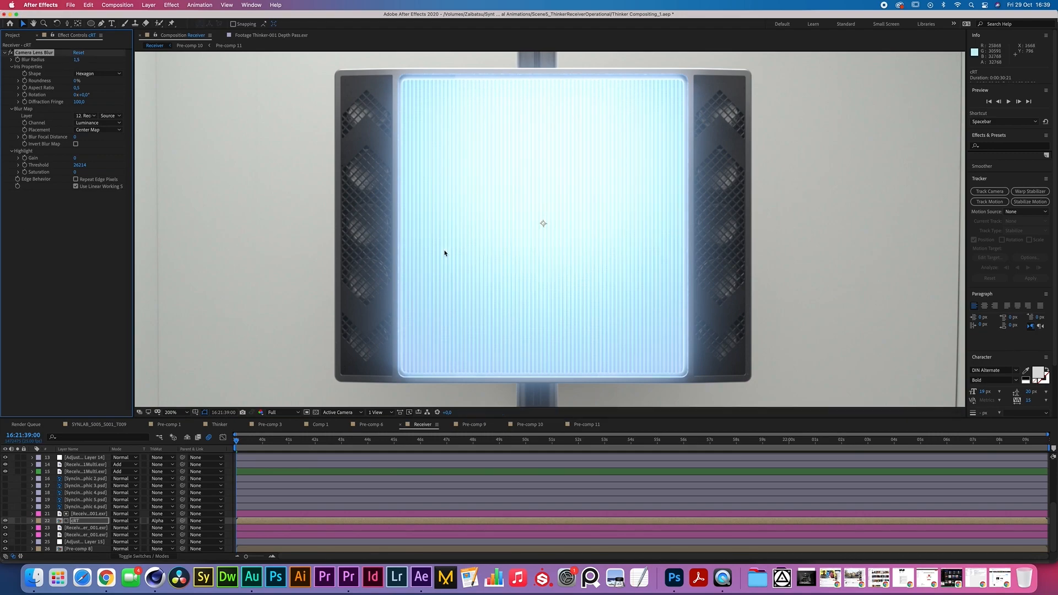
Add an Exposure effect to the cRT layer with exposure 0,10 and gamma correction 1,48, and check the full Receiver frame
click(128, 520)
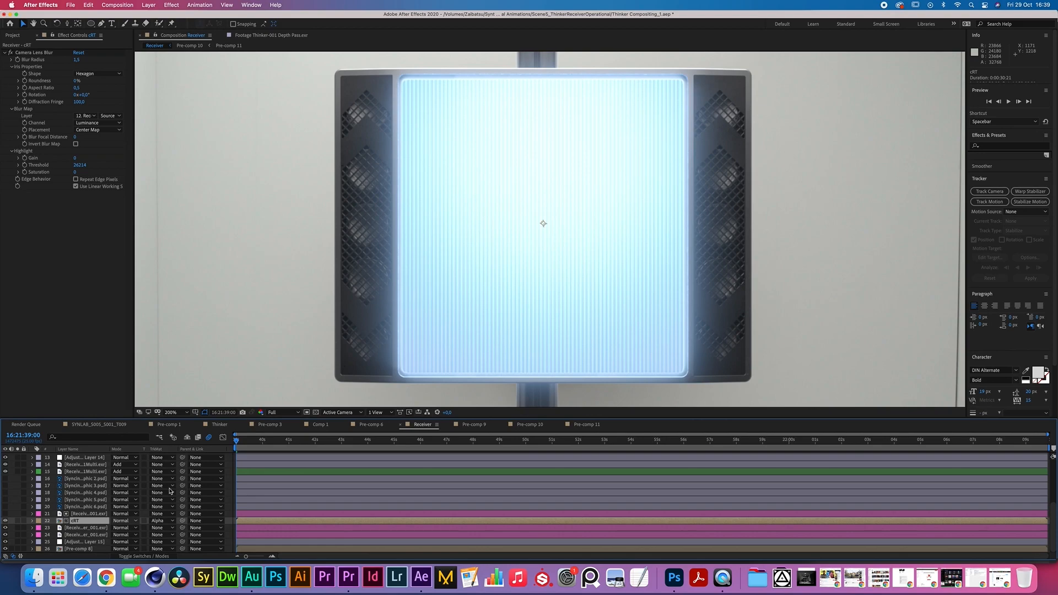
click(162, 5)
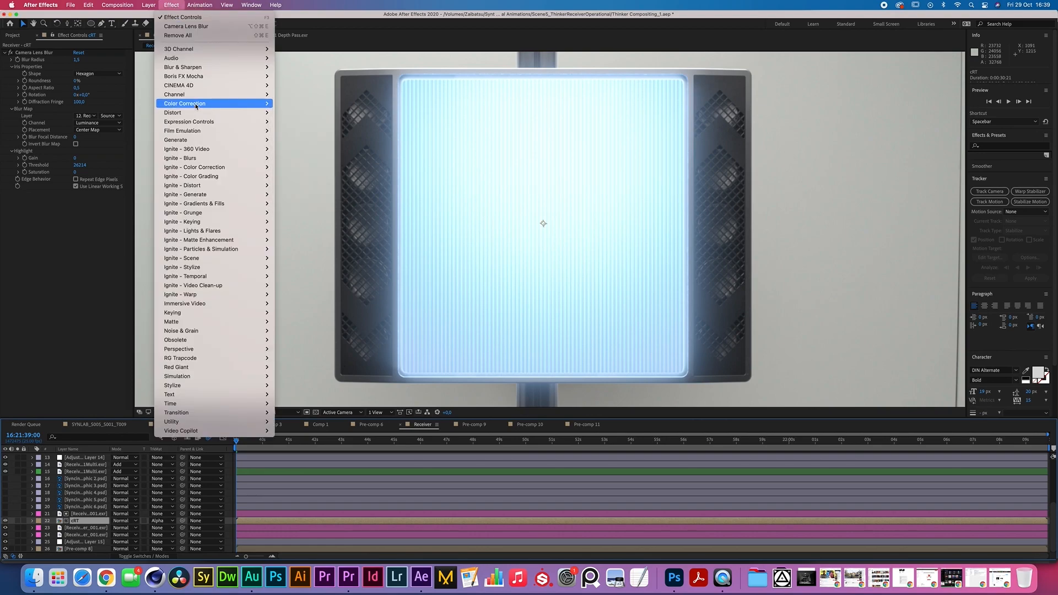
mouse_move(221, 103)
click(307, 286)
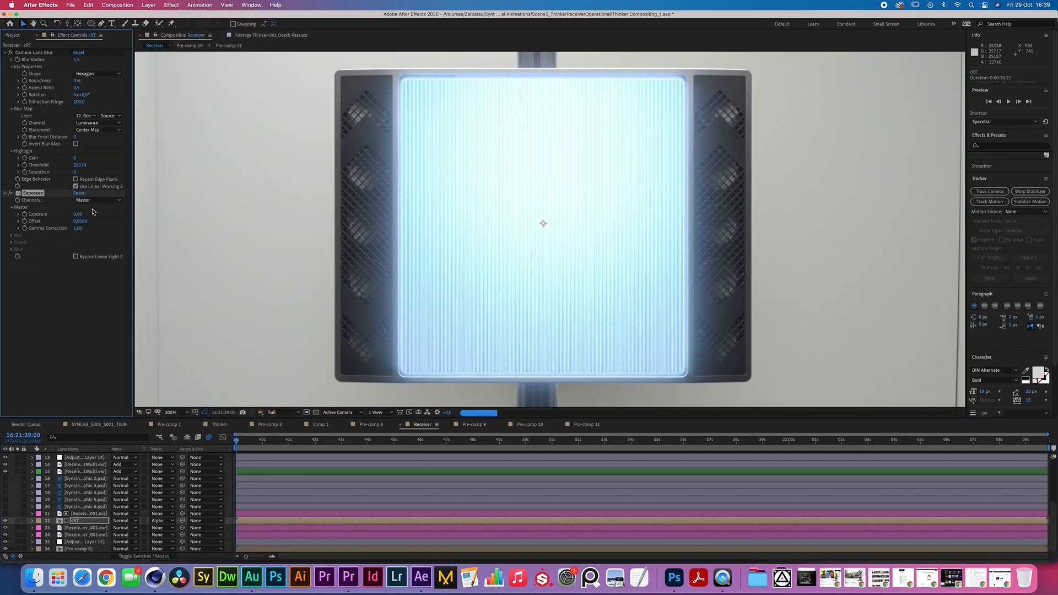
mouse_move(76, 217)
mouse_down()
mouse_move(55, 217)
mouse_move(74, 216)
mouse_up()
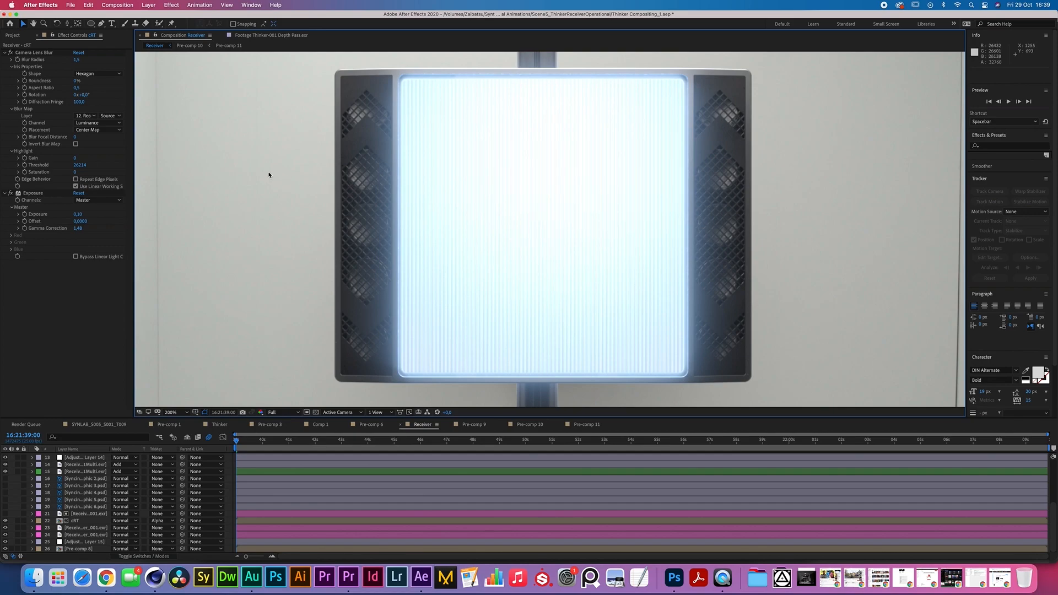
key(comma)
key(comma)
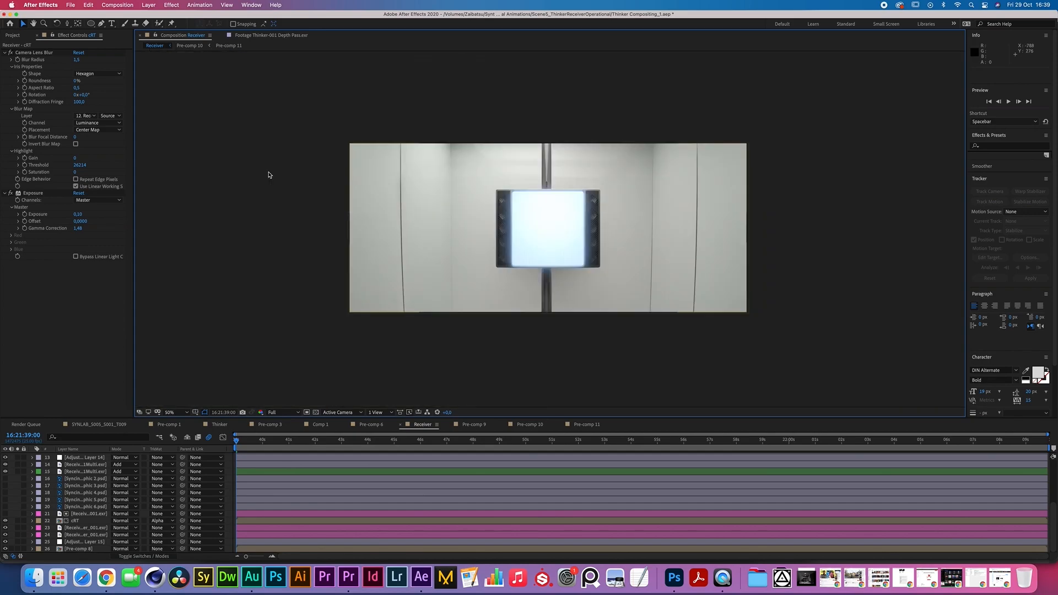
key(period)
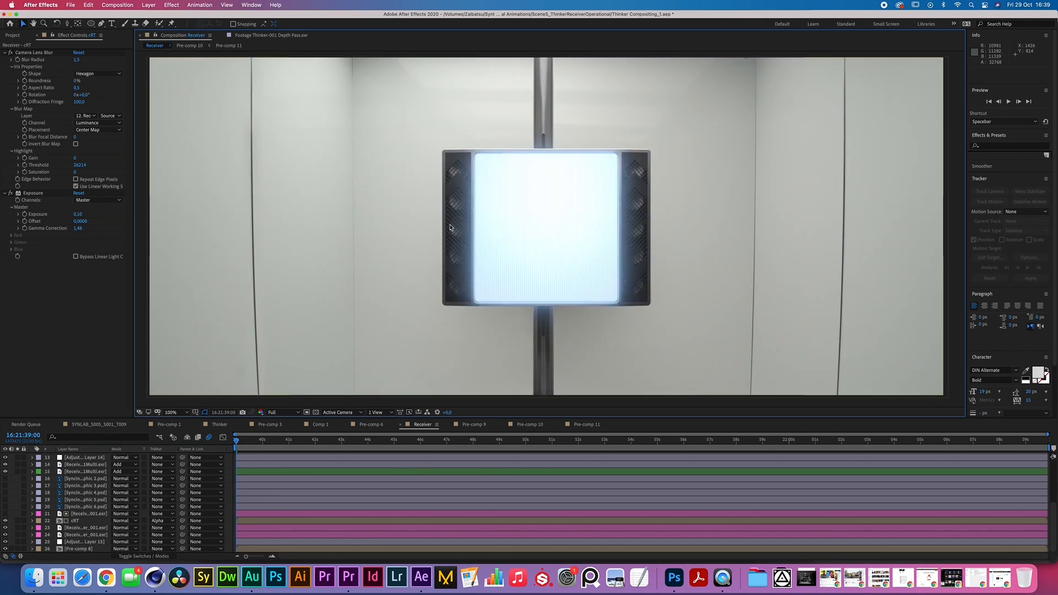
key(comma)
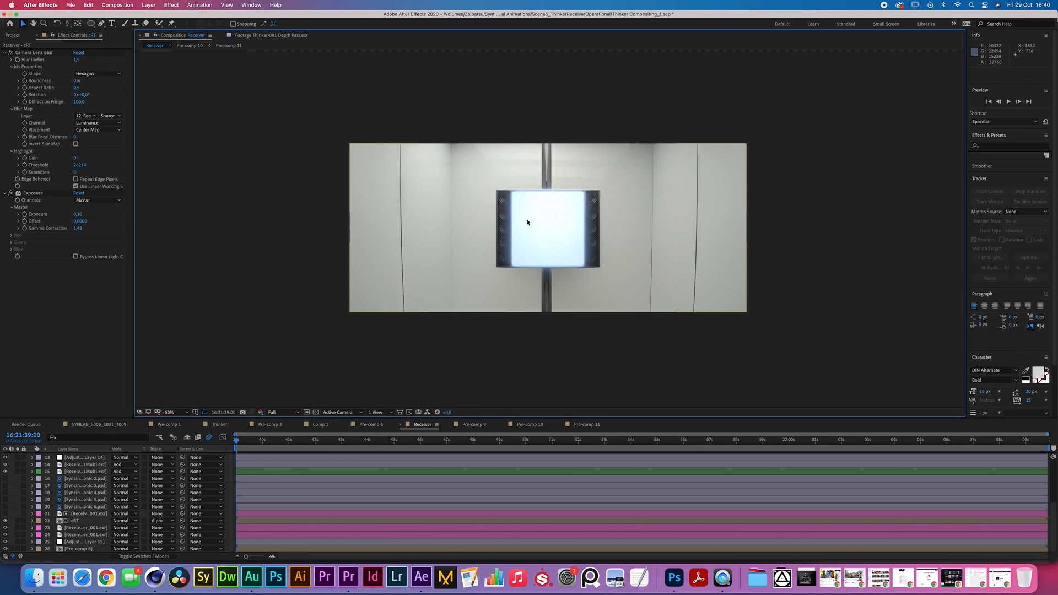
click(554, 210)
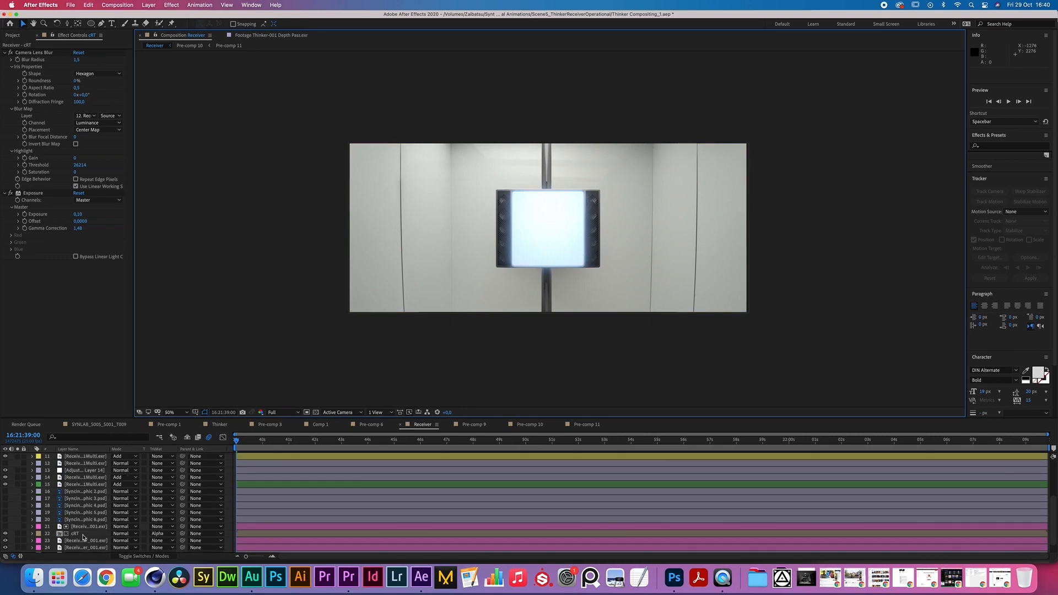
Parent the cRT layer together with the Receiver EXR layers and Adjustment Layer 14 to Null 1
scroll(83, 537, up, 1)
scroll(83, 537, down, 1)
click(83, 533)
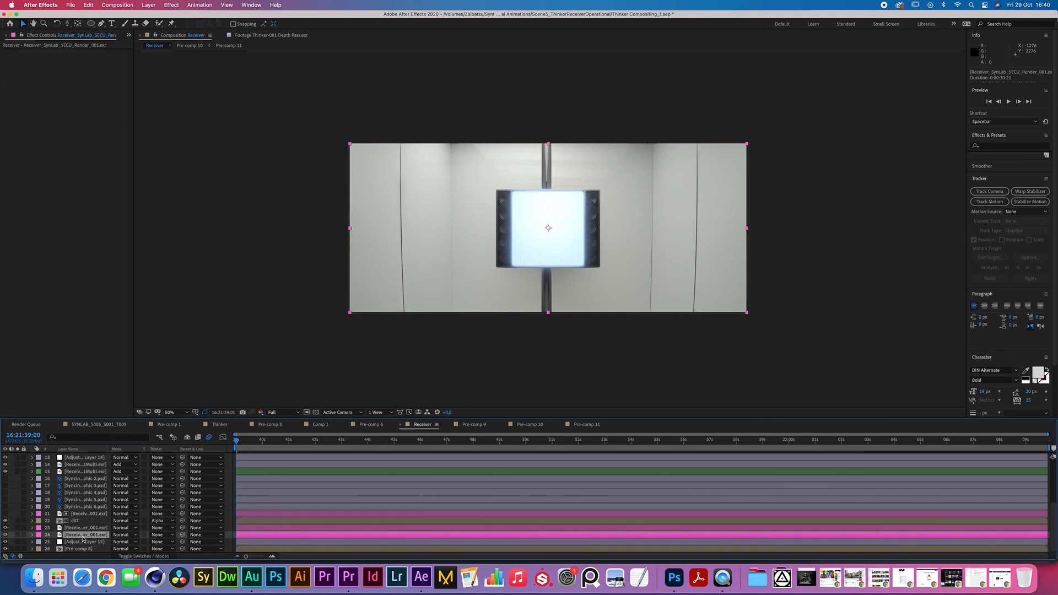
shift+click(83, 514)
scroll(80, 510, up, 3)
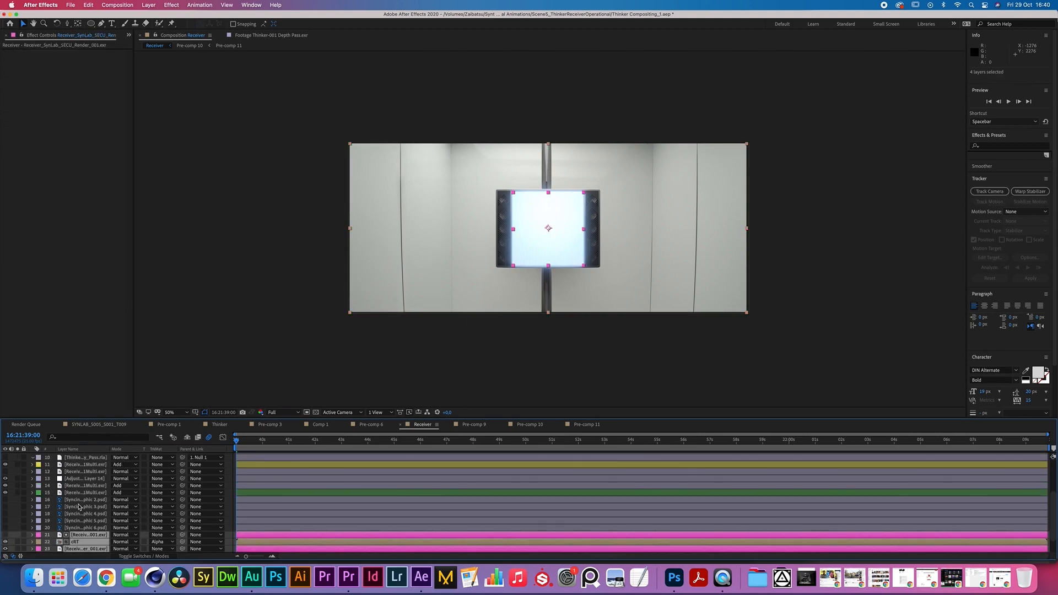
click(76, 487)
shift+click(78, 464)
scroll(79, 463, up, 9)
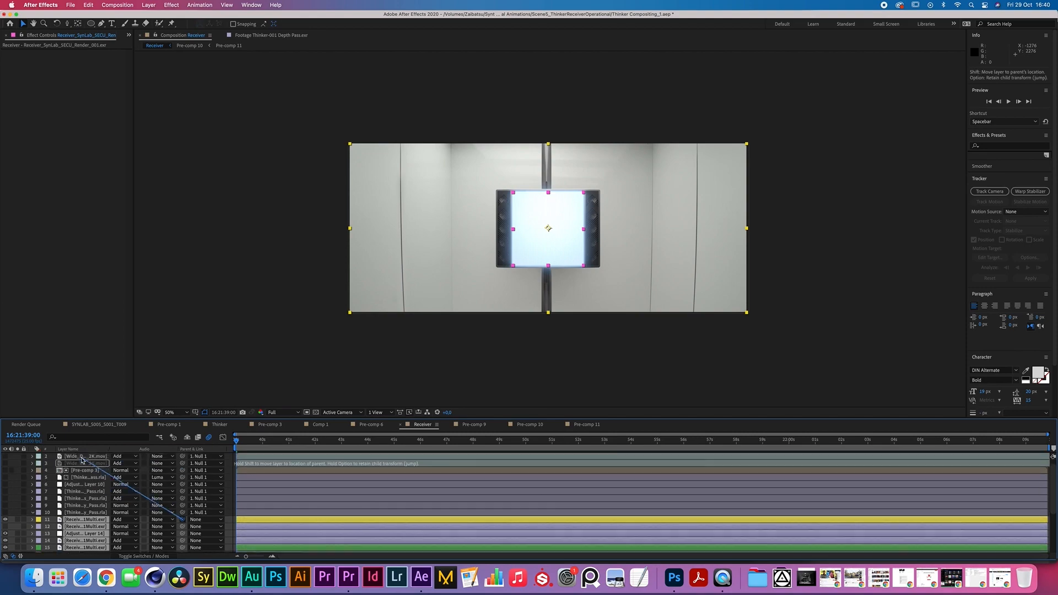
Show Pre-comp 3, stretch it to a scale of 100, 143% and set its rotation to 90°
key(super+s)
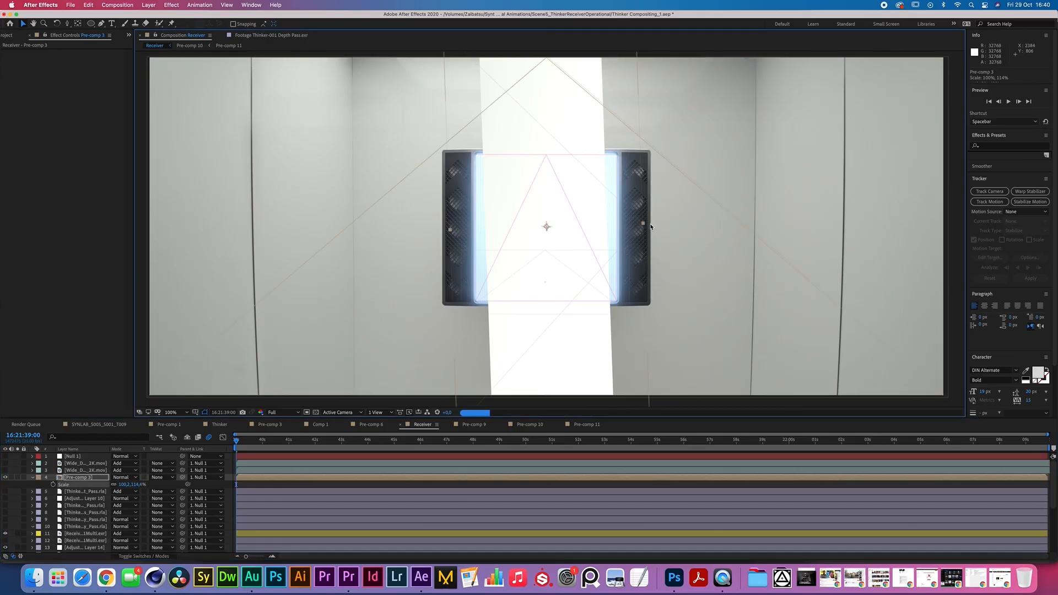
drag(653, 223, 668, 223)
key(r)
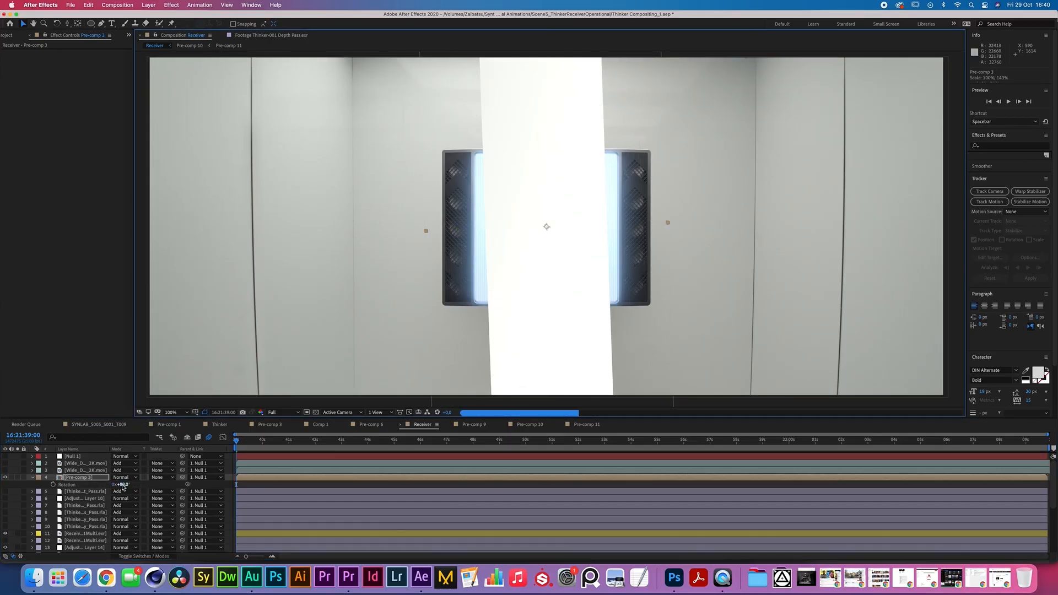
drag(127, 484, 121, 484)
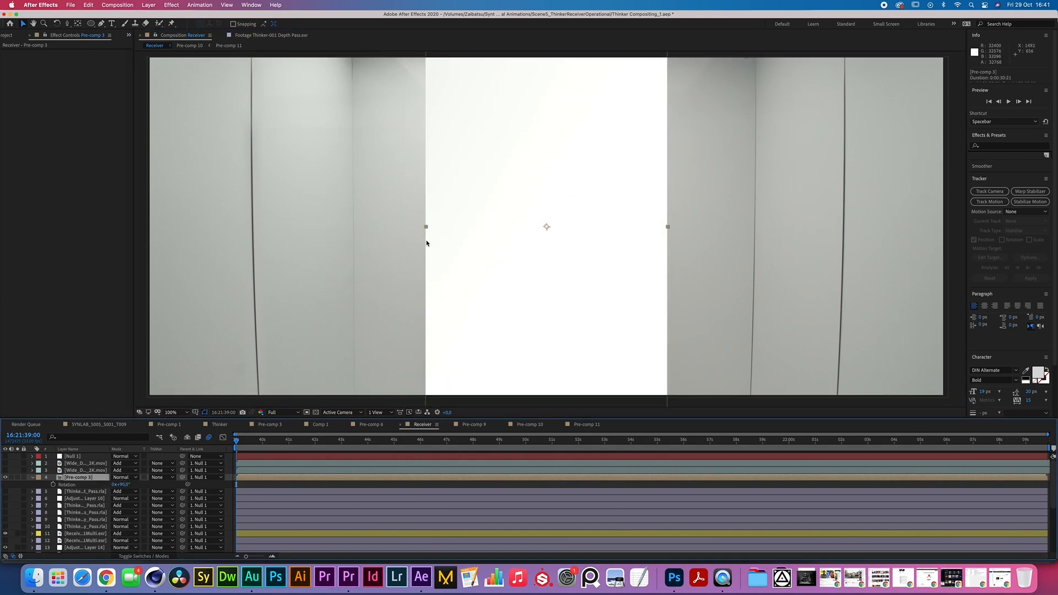
Move Pre-comp 3 down the layer stack to directly above the LightSelect Receiver EXR layer
scroll(55, 468, down, 5)
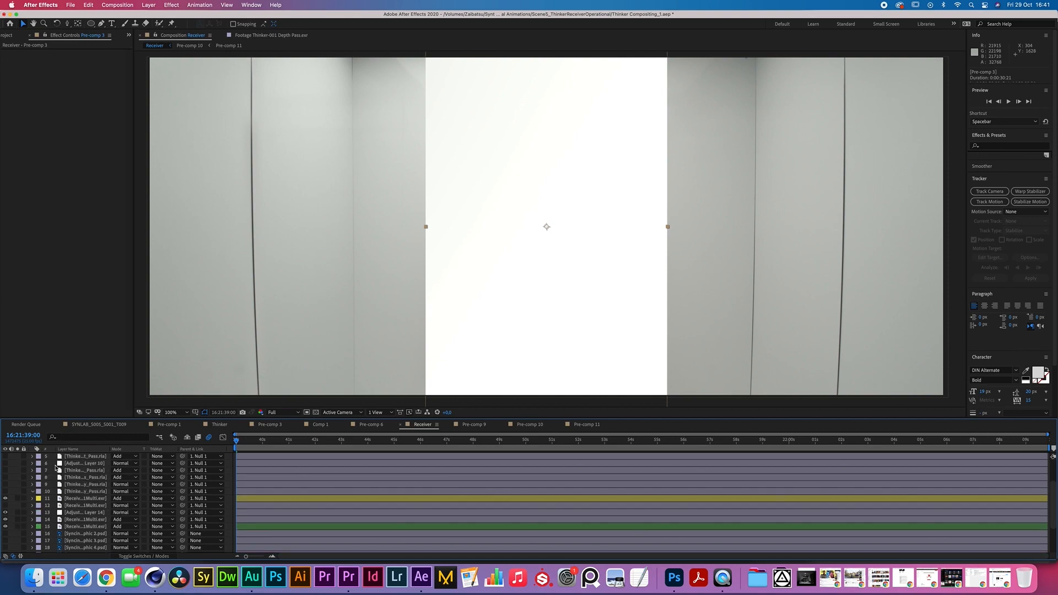
scroll(56, 468, up, 2)
click(32, 464)
drag(67, 465, 73, 508)
scroll(74, 508, down, 5)
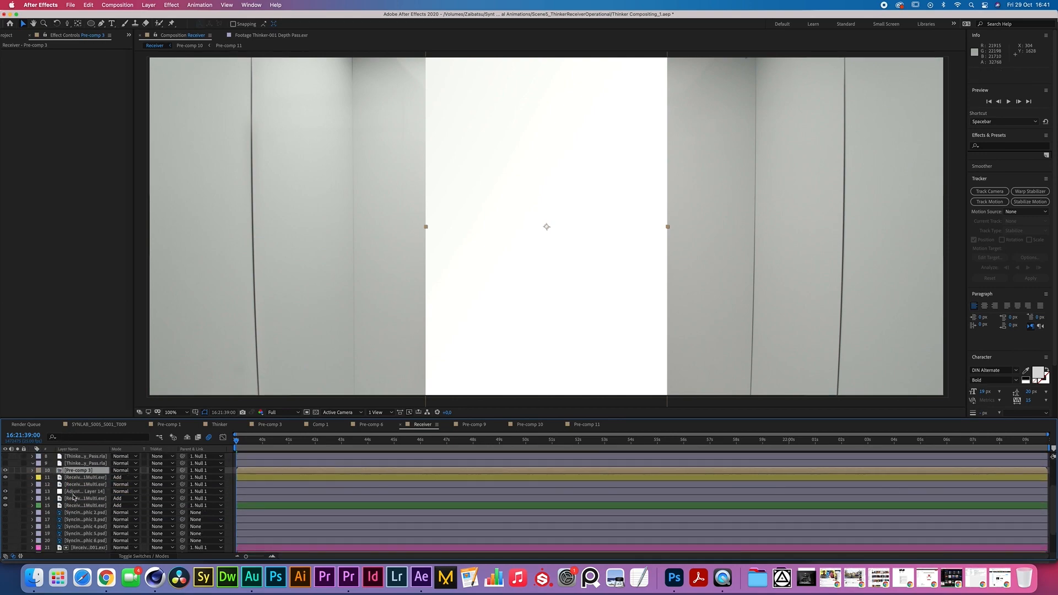
click(74, 498)
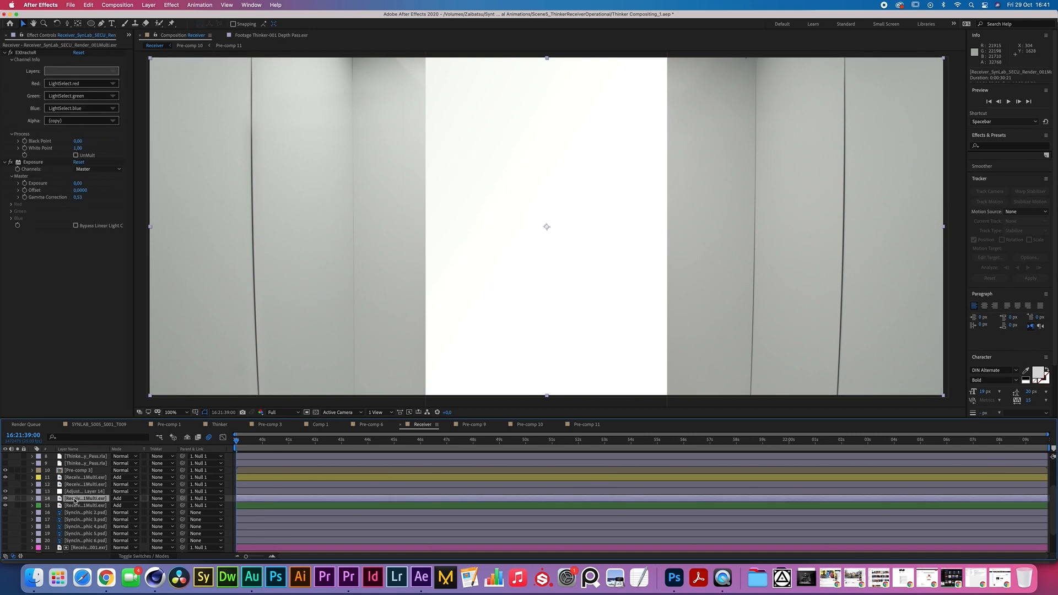
drag(74, 473, 78, 493)
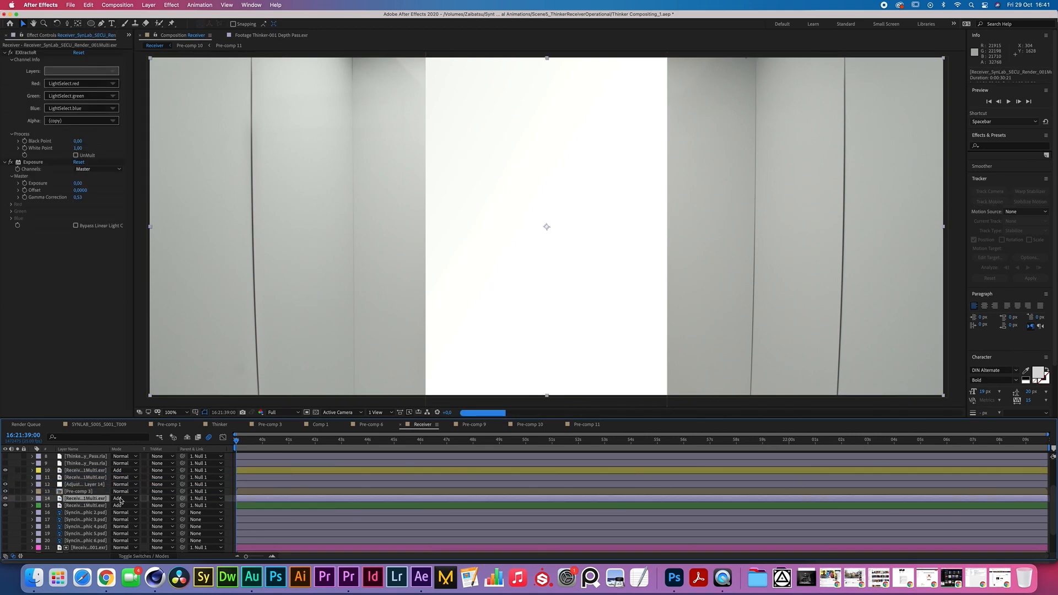
Give the LightSelect EXR layer a luma matte from Pre-comp 3 and solo it to check the result
click(159, 500)
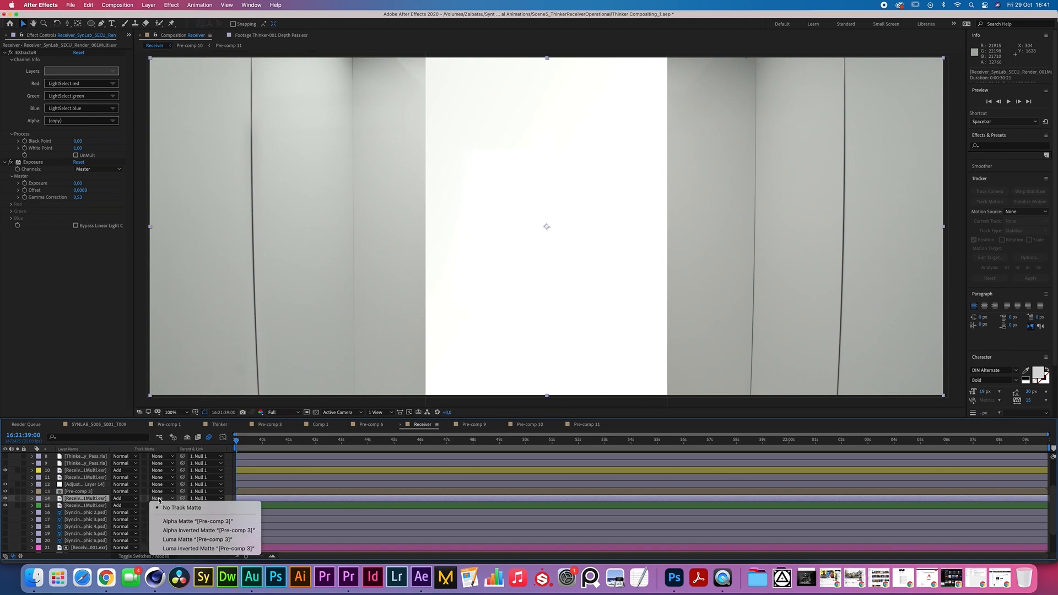
click(181, 538)
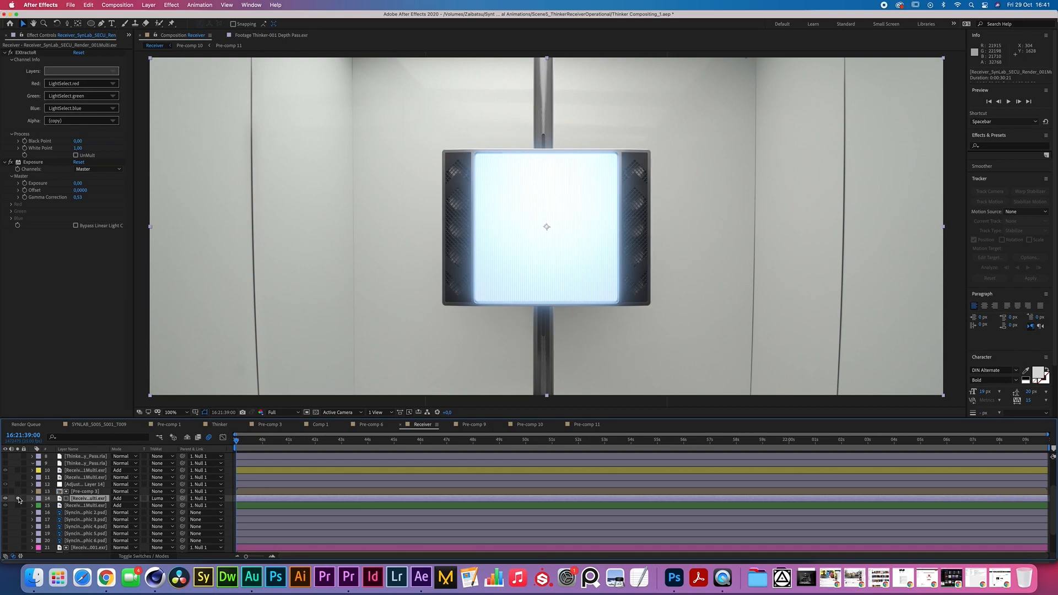
click(19, 499)
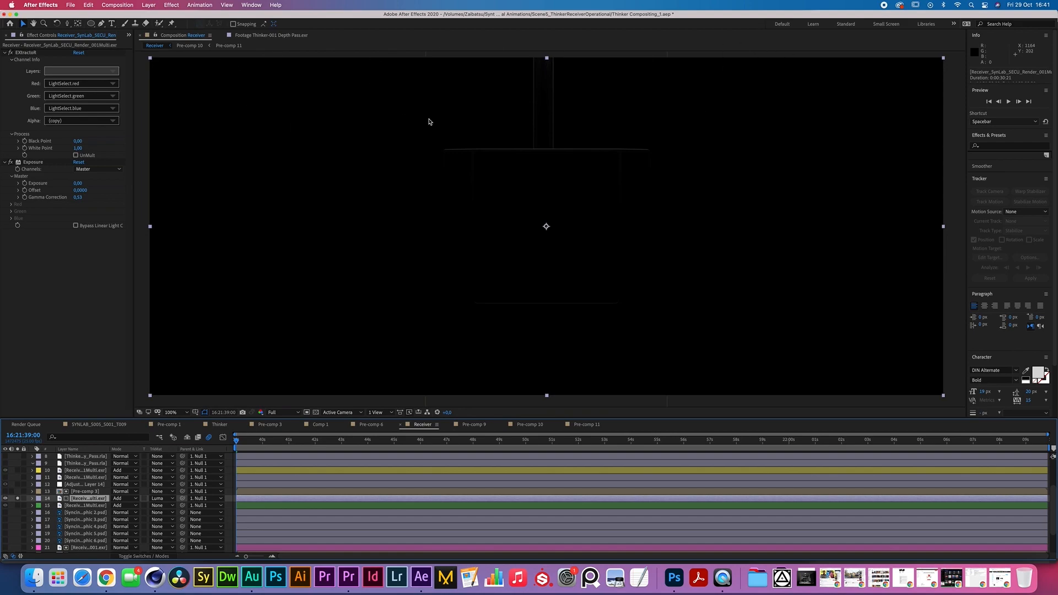
Turn on the lower Wide_Dust_Particles layer and delete its existing narrow mask
scroll(12, 515, up, 3)
click(83, 520)
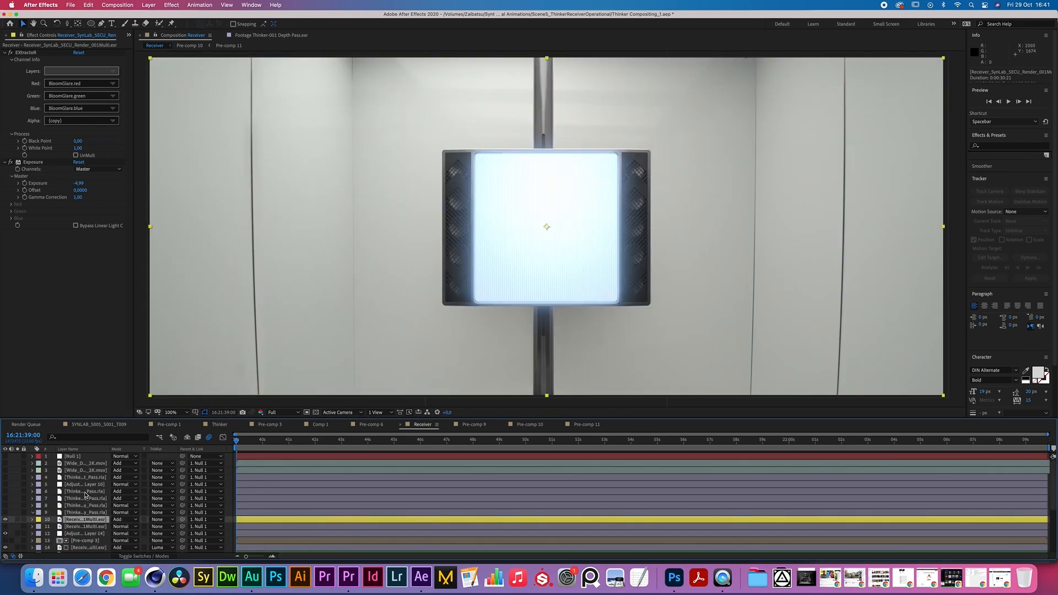
click(79, 471)
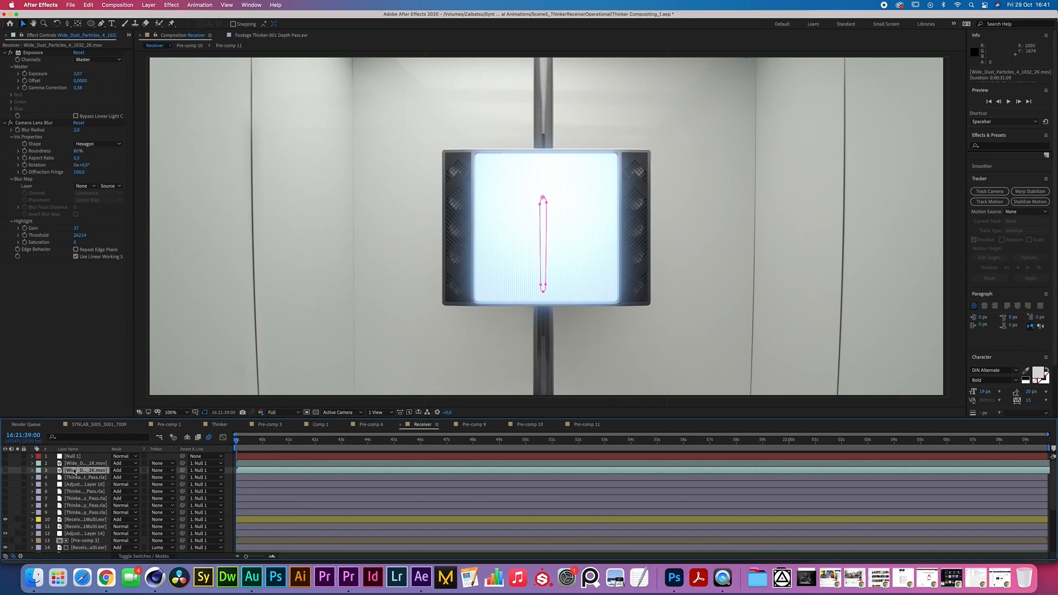
click(5, 471)
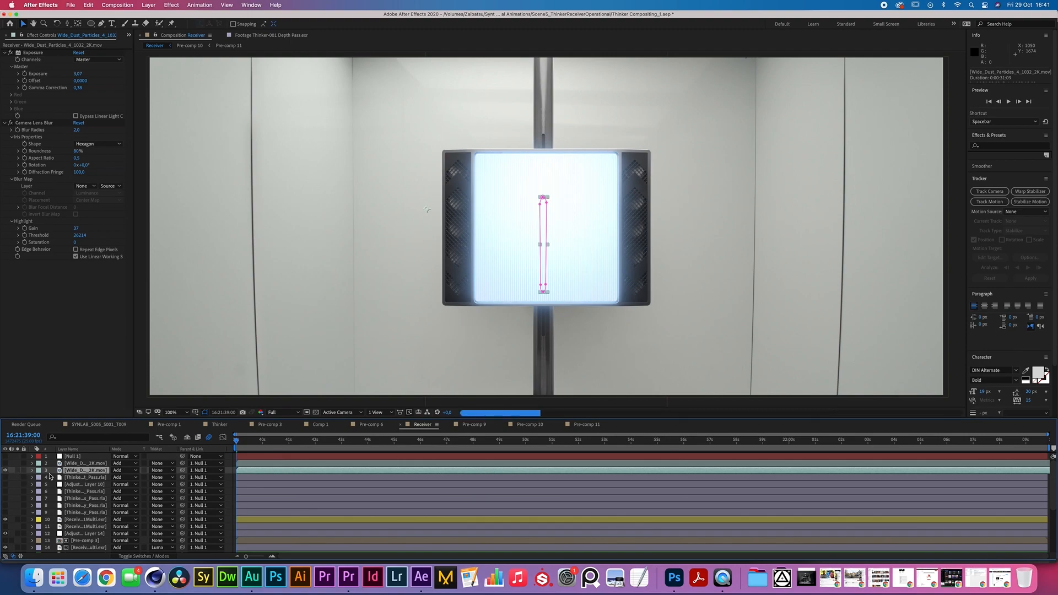
click(543, 293)
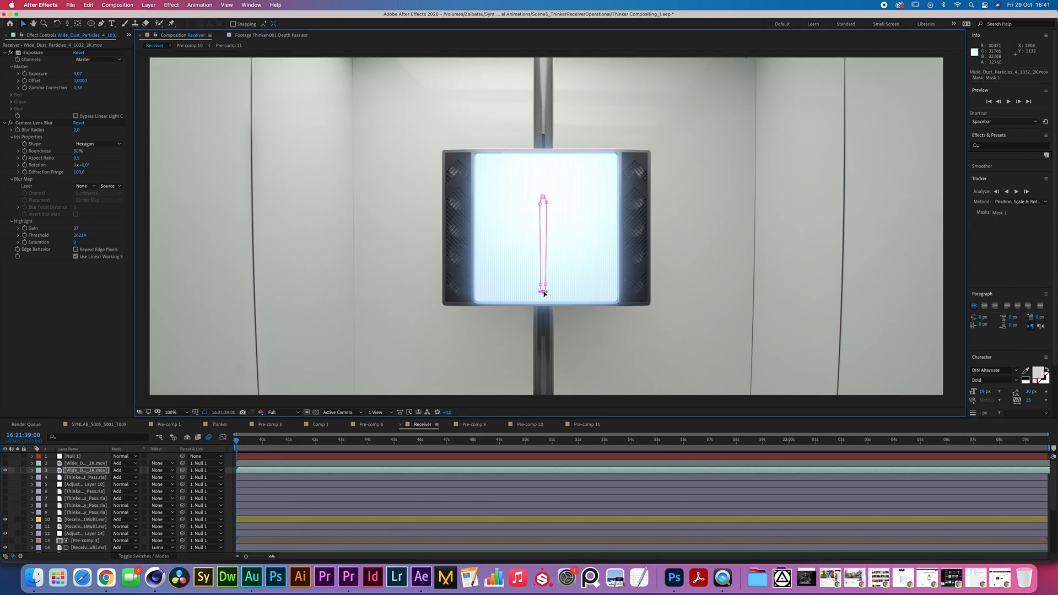
click(523, 298)
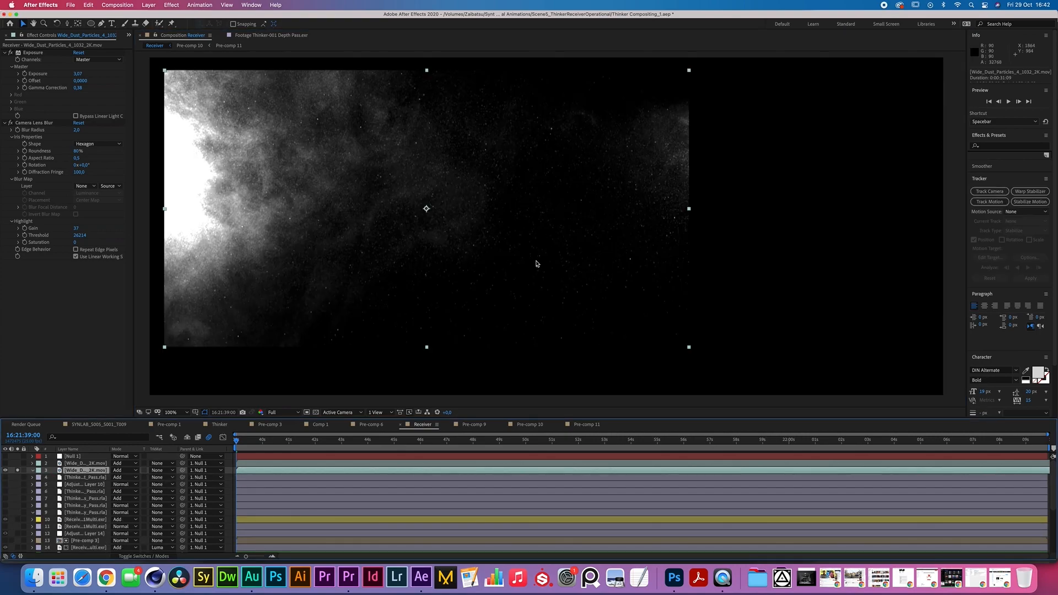
Scale the dust particles layer to 133,2% and reposition it so the fine particles cover the receiver screen
drag(536, 264, 515, 249)
key(s)
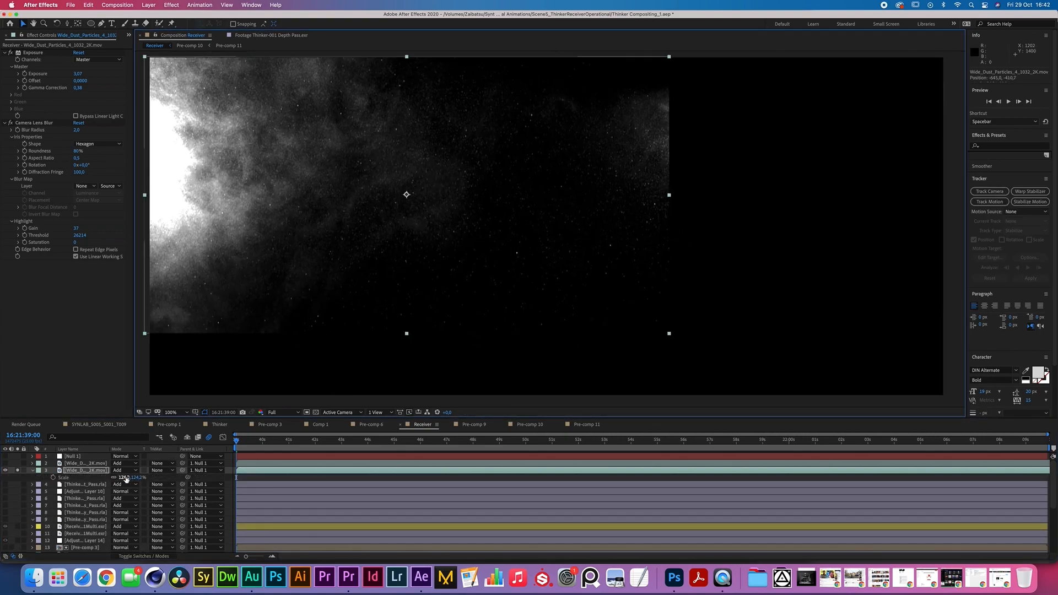
drag(125, 479, 132, 478)
drag(522, 257, 567, 229)
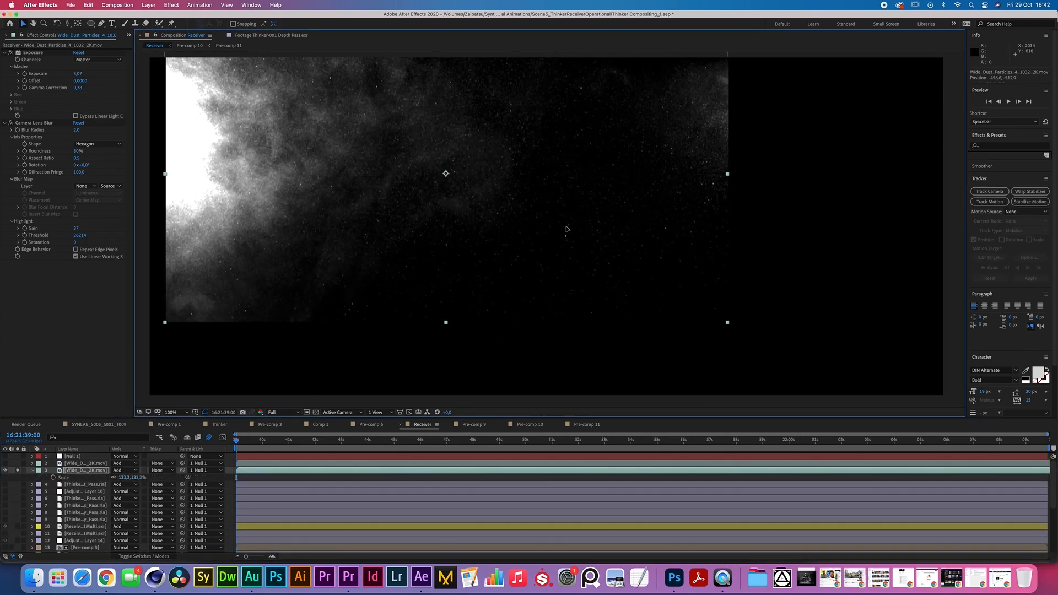
click(18, 471)
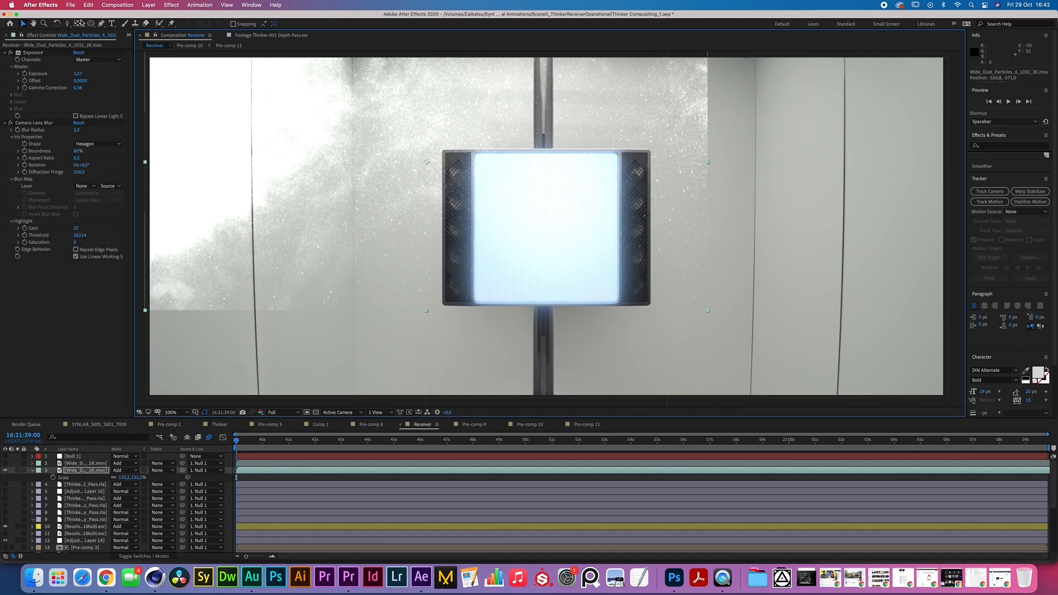
Draw a rectangular mask around the glowing screen on the dust particles layer and feather it by 15 pixels
drag(90, 23, 131, 32)
drag(474, 151, 621, 303)
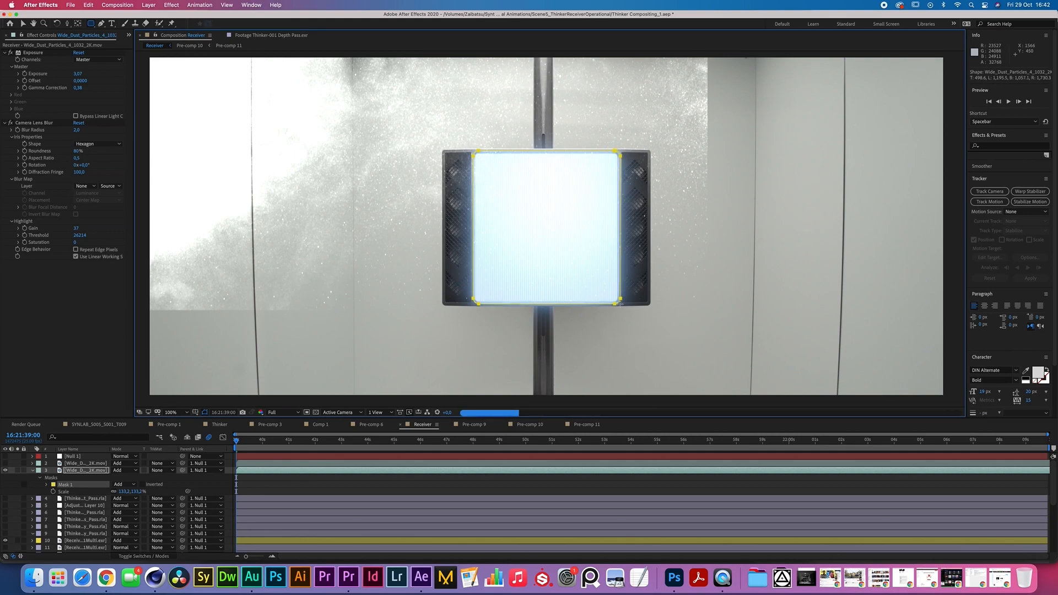
key(f)
click(122, 484)
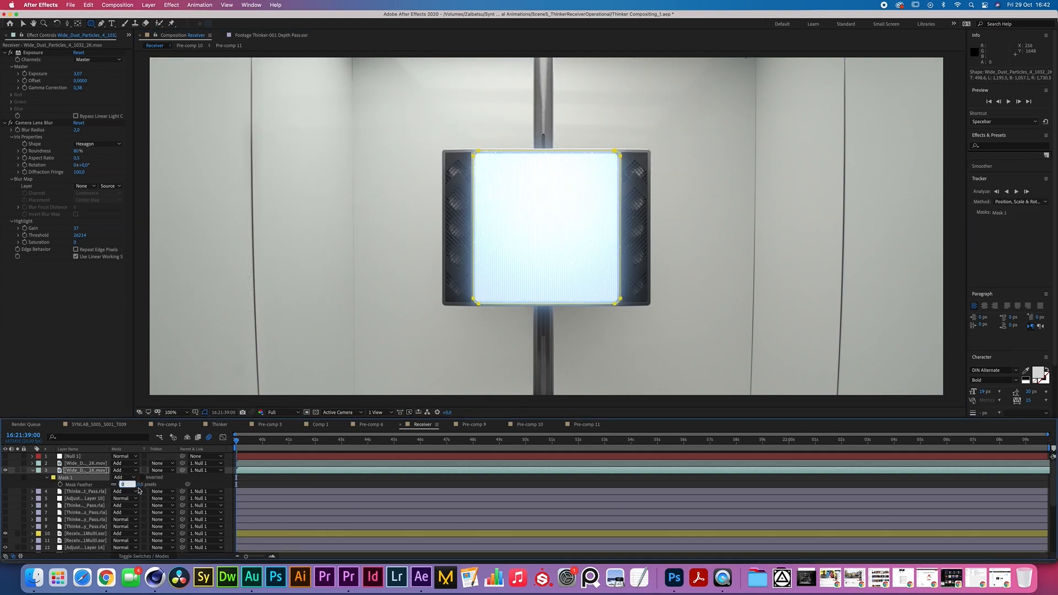
text(15)
key(Return)
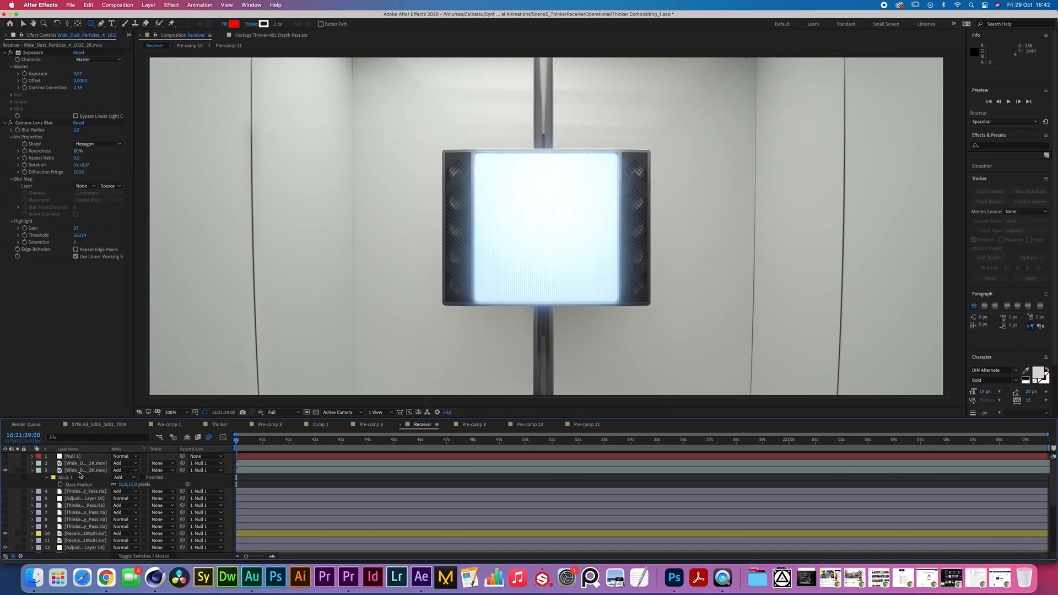
Set the dust particles layer's gamma correction to 0,23 and preview the layer soloed
click(79, 472)
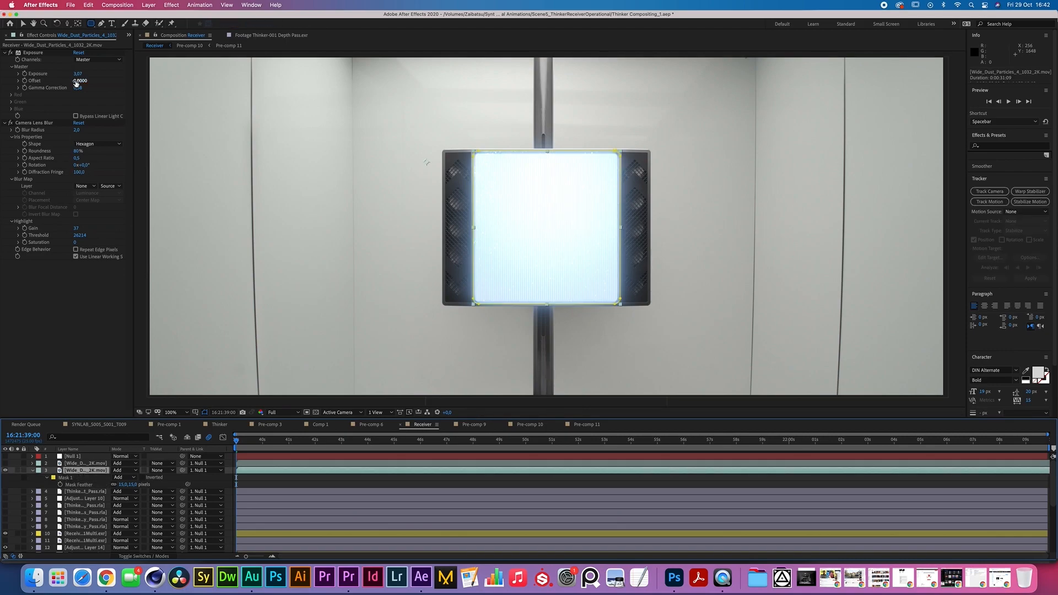
drag(80, 87, 72, 88)
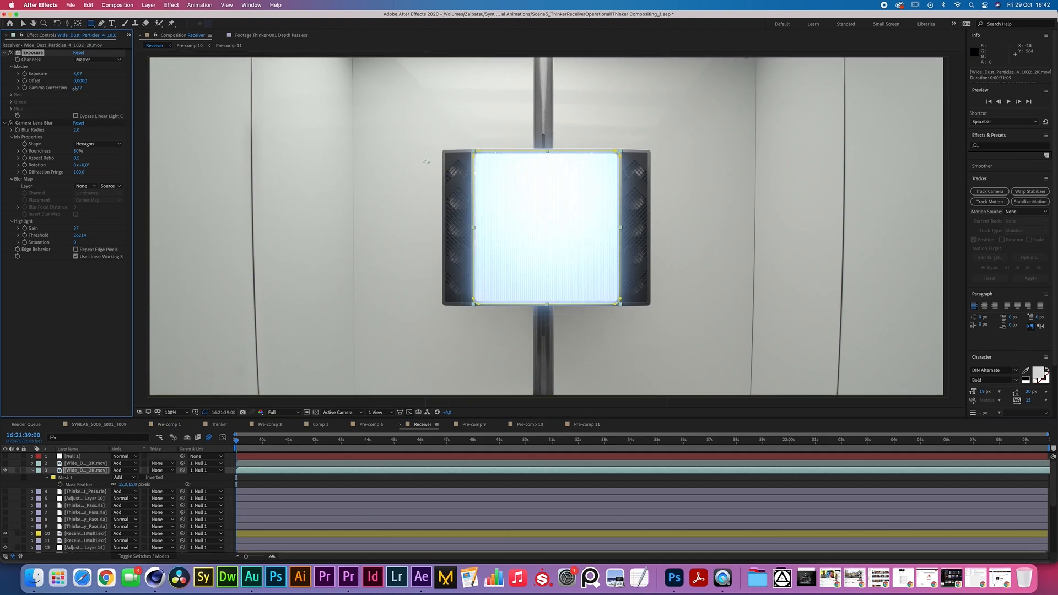
drag(76, 88, 77, 88)
click(93, 485)
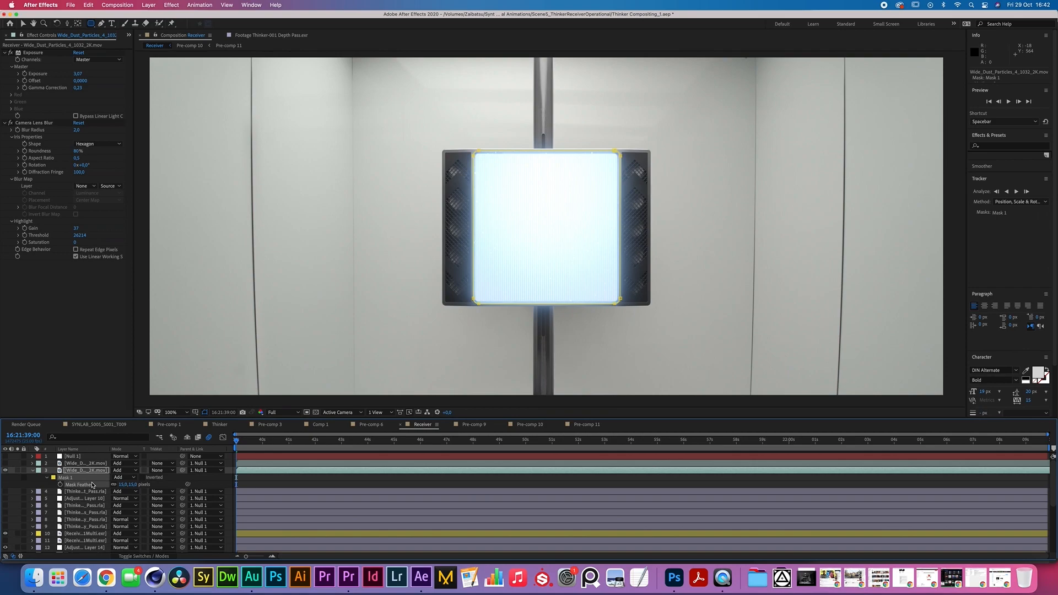
click(18, 470)
key(space)
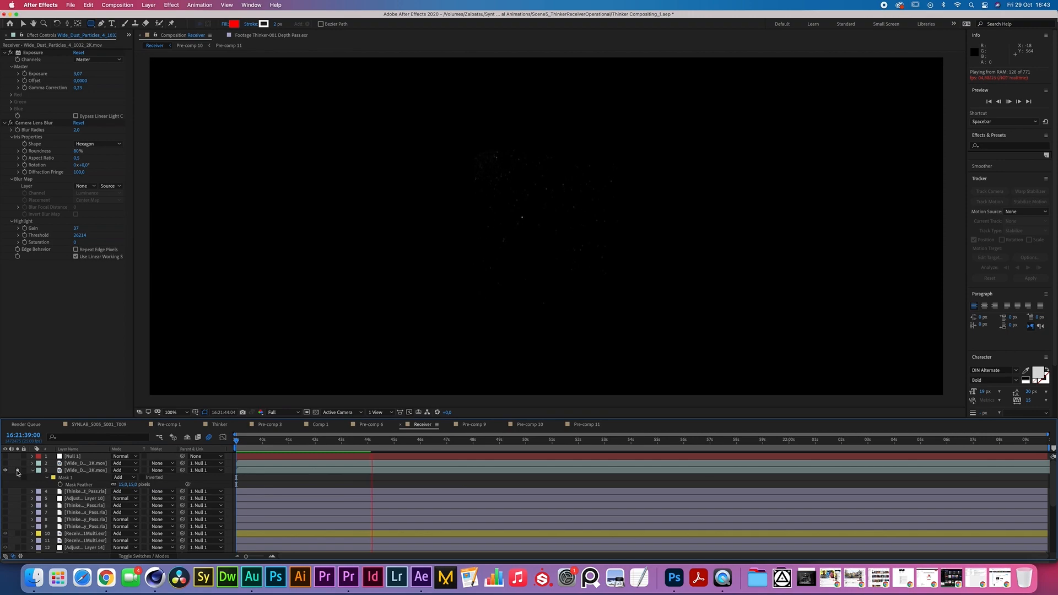
Lower the dust particles layer's exposure to 2,02 and play back the soloed particles again
click(18, 472)
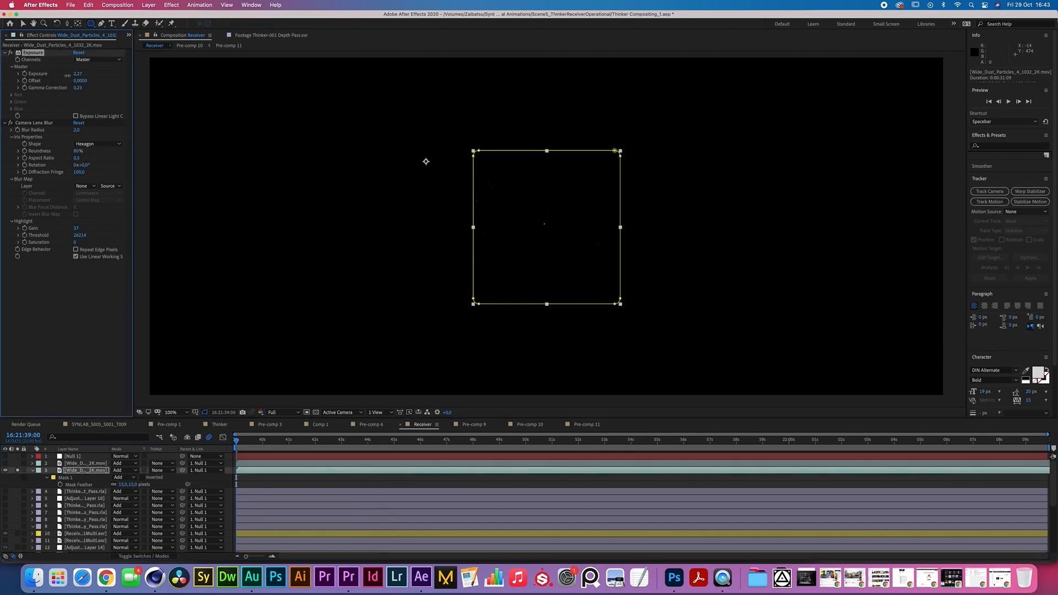
key(F2)
key(space)
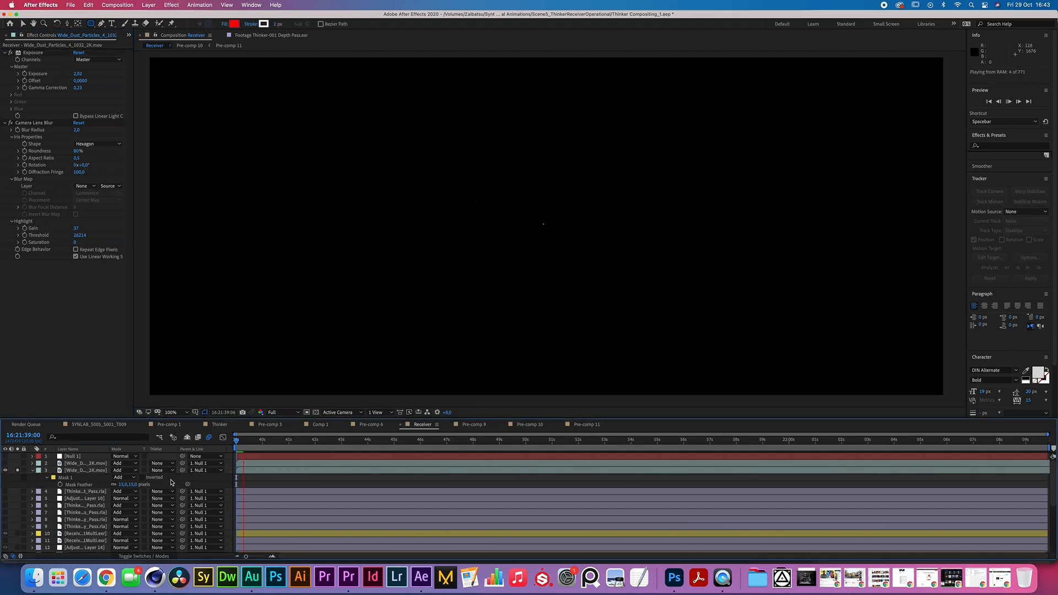
key(space)
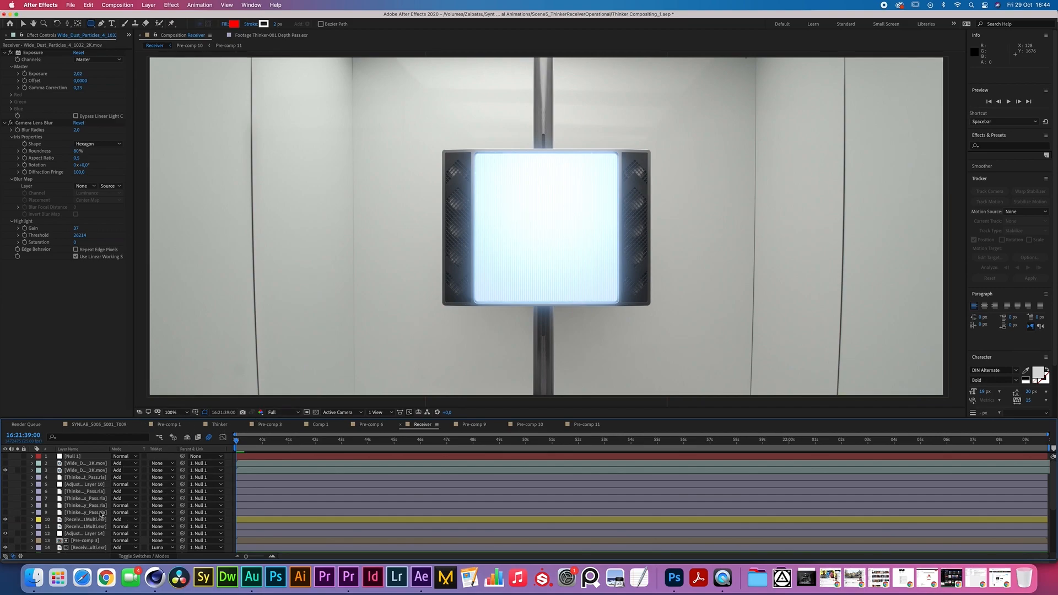
Open the cRT pre-composition from the Receiver composition's layer stack
scroll(99, 514, down, 5)
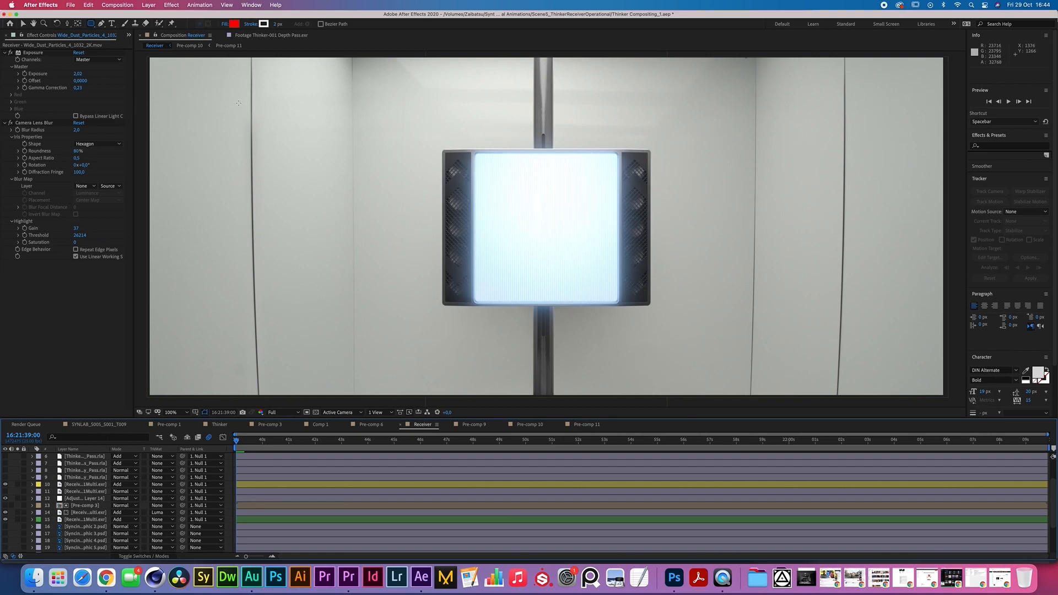
click(129, 35)
click(136, 46)
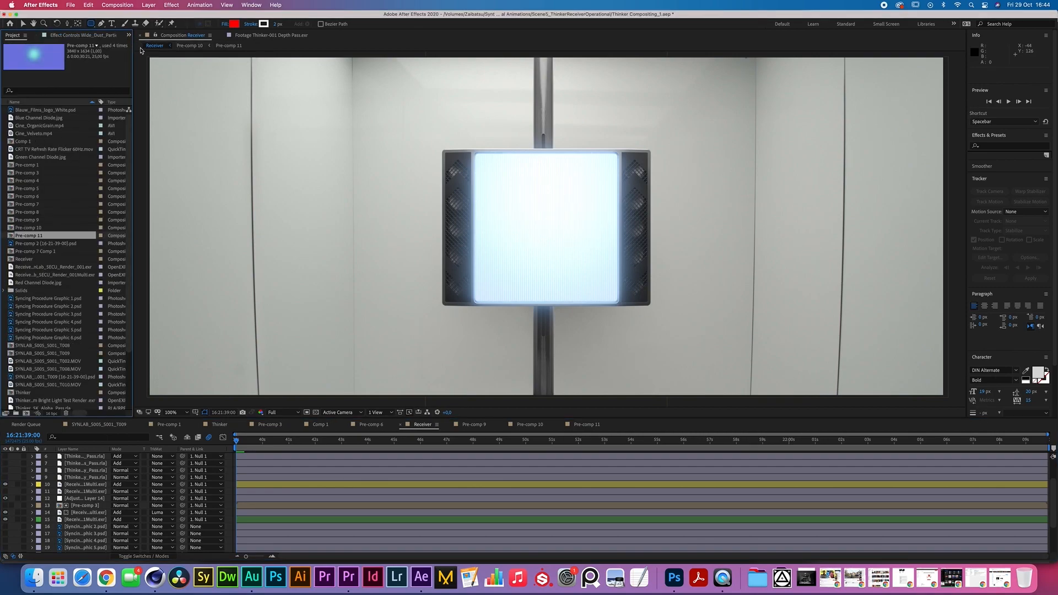
click(87, 506)
scroll(84, 524, down, 4)
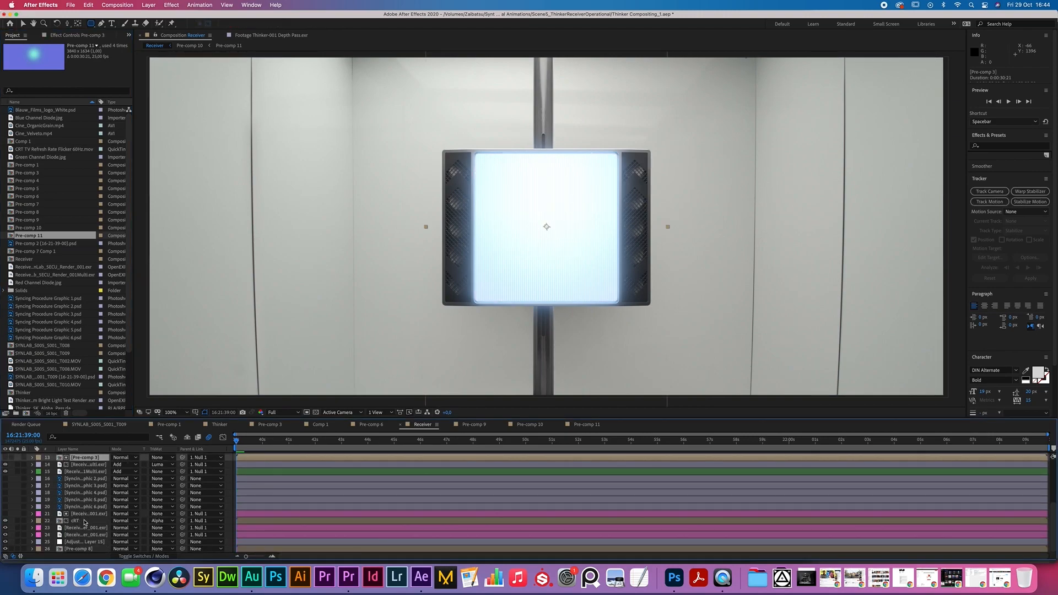
click(85, 520)
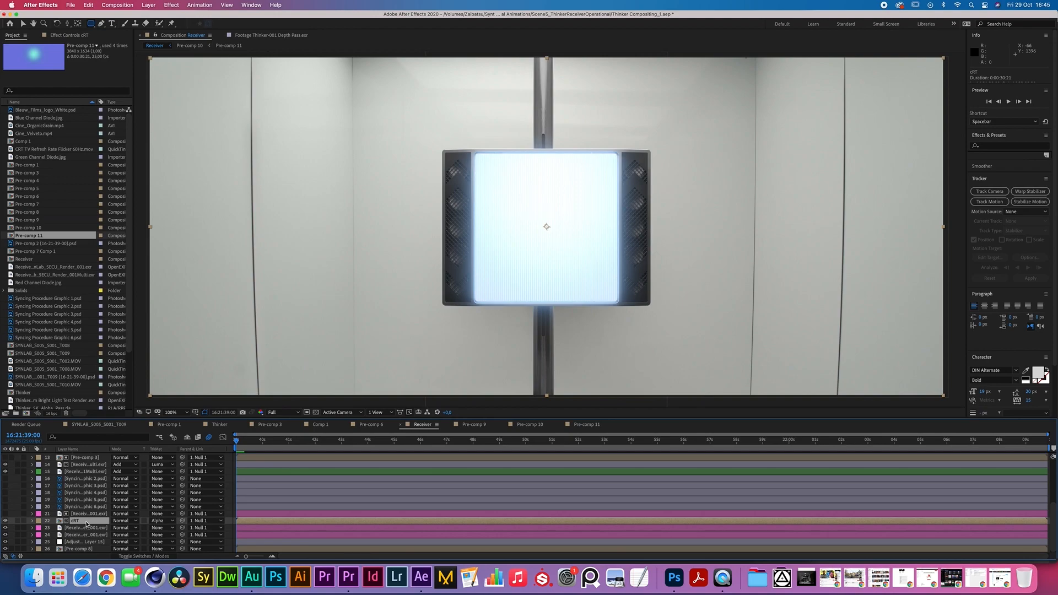
double_click(86, 521)
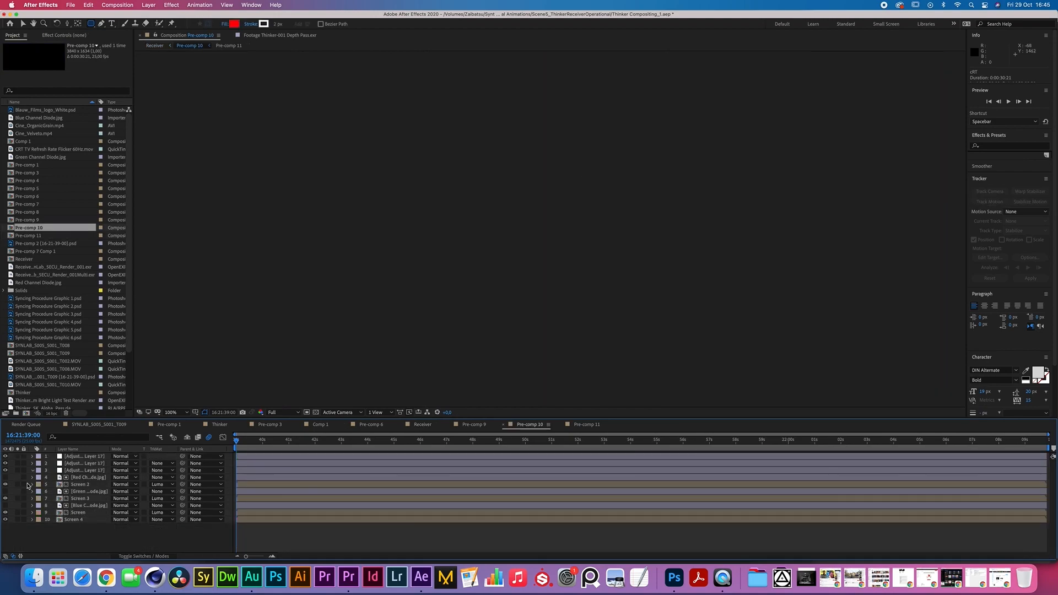
key(v)
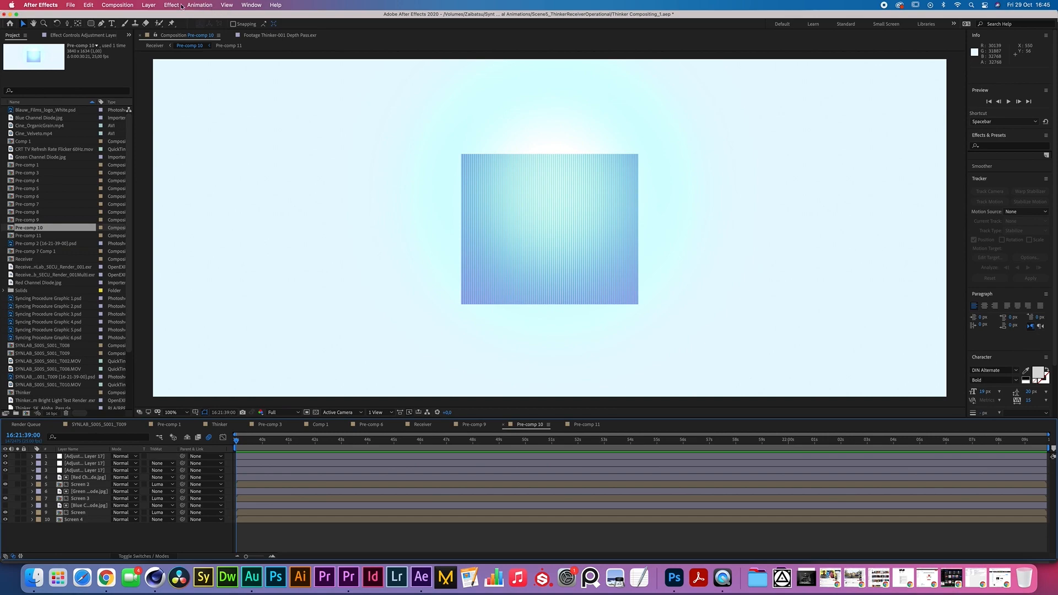
Create a black solid above the adjustment layers and apply a Gradient Ramp effect to it
click(148, 5)
mouse_move(147, 17)
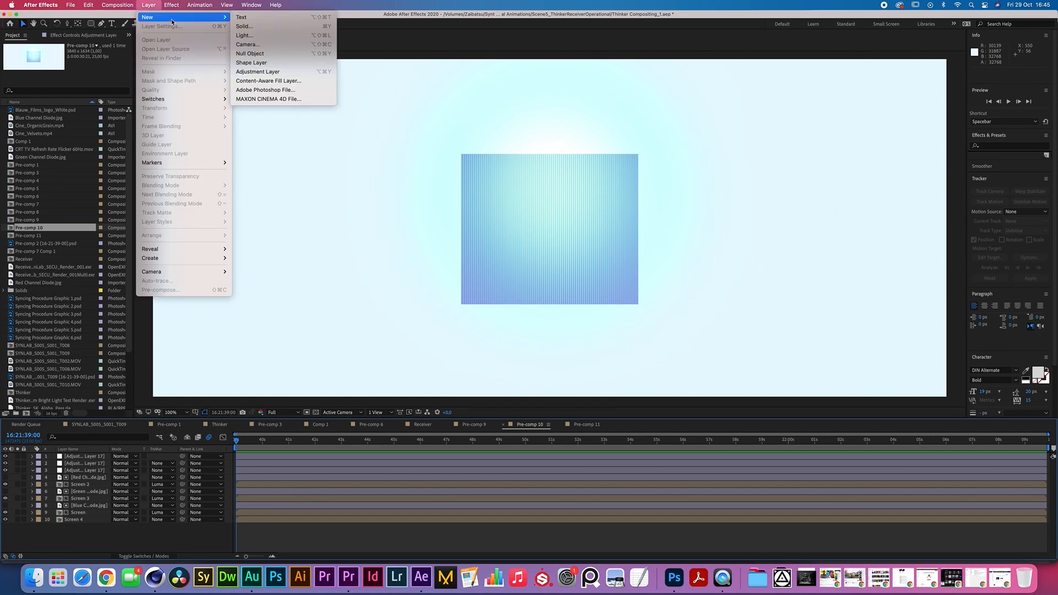
click(245, 26)
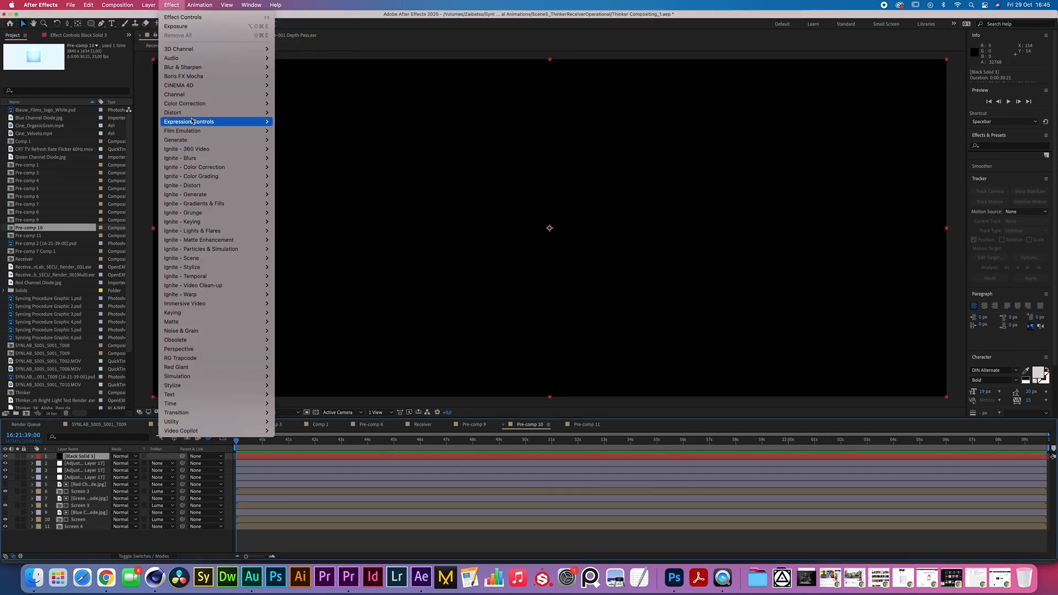
mouse_move(191, 171)
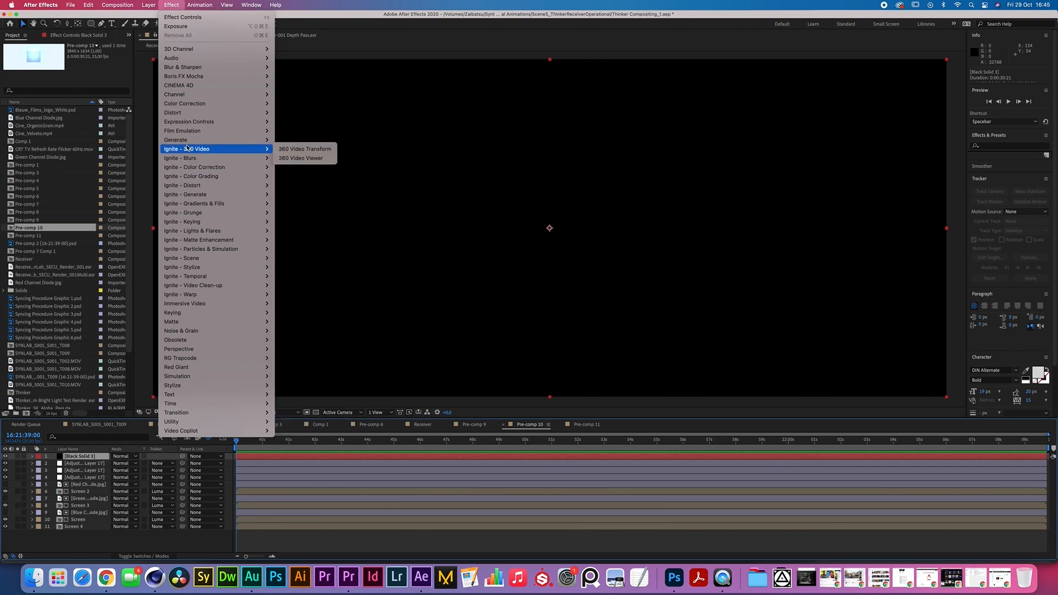
click(297, 295)
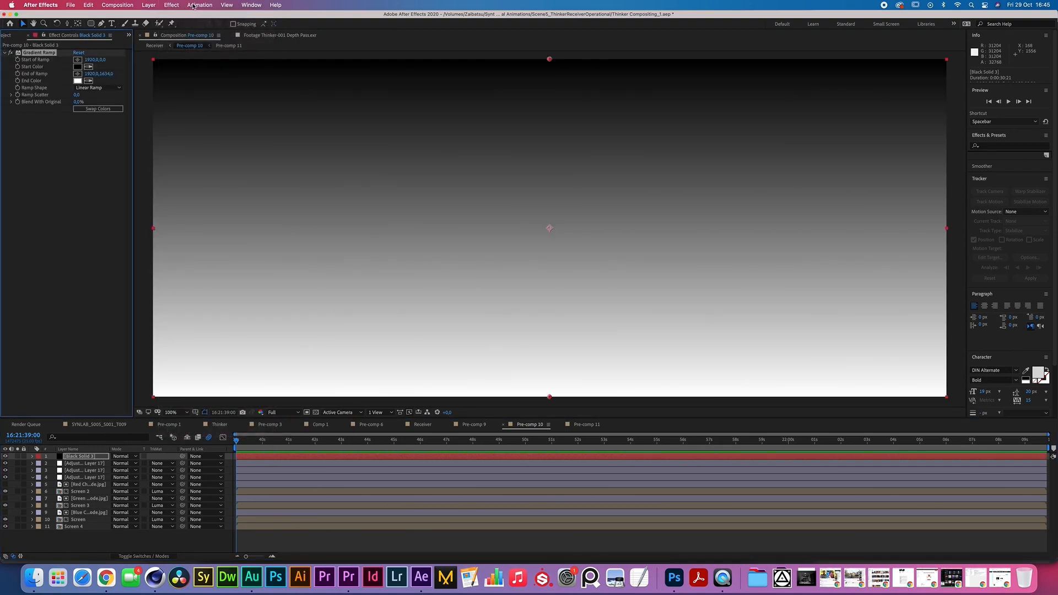
Apply Colorama to the black solid and set its output cycle palette to Ramp Grey
click(174, 5)
mouse_move(180, 115)
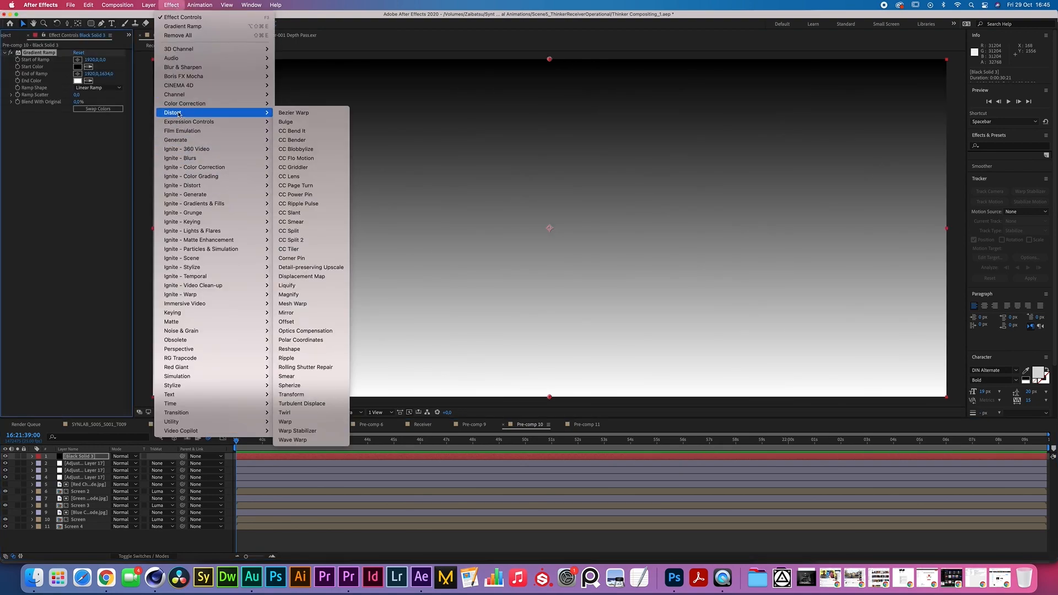
click(298, 258)
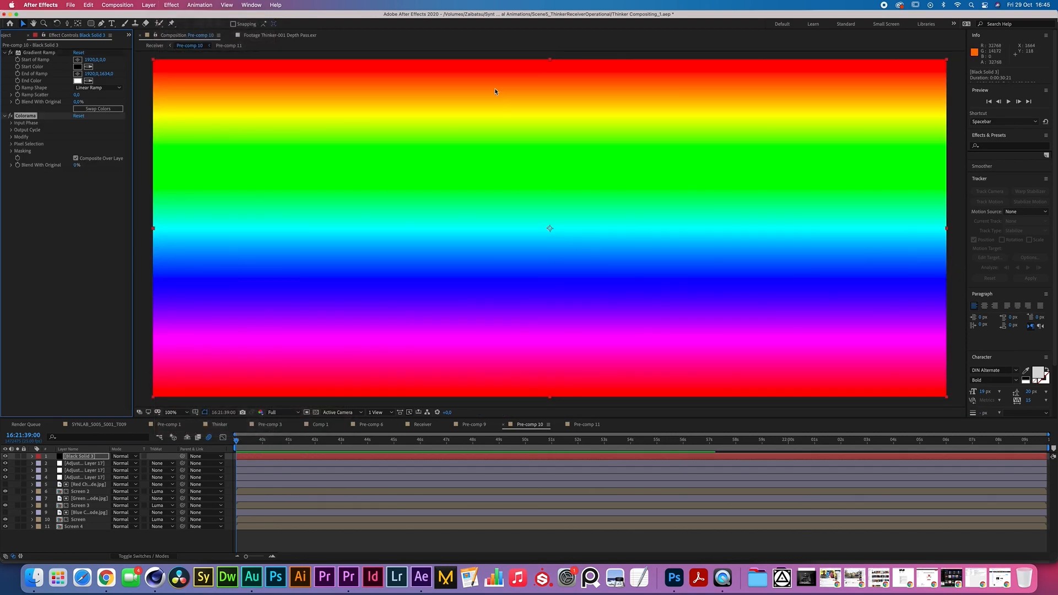
click(12, 130)
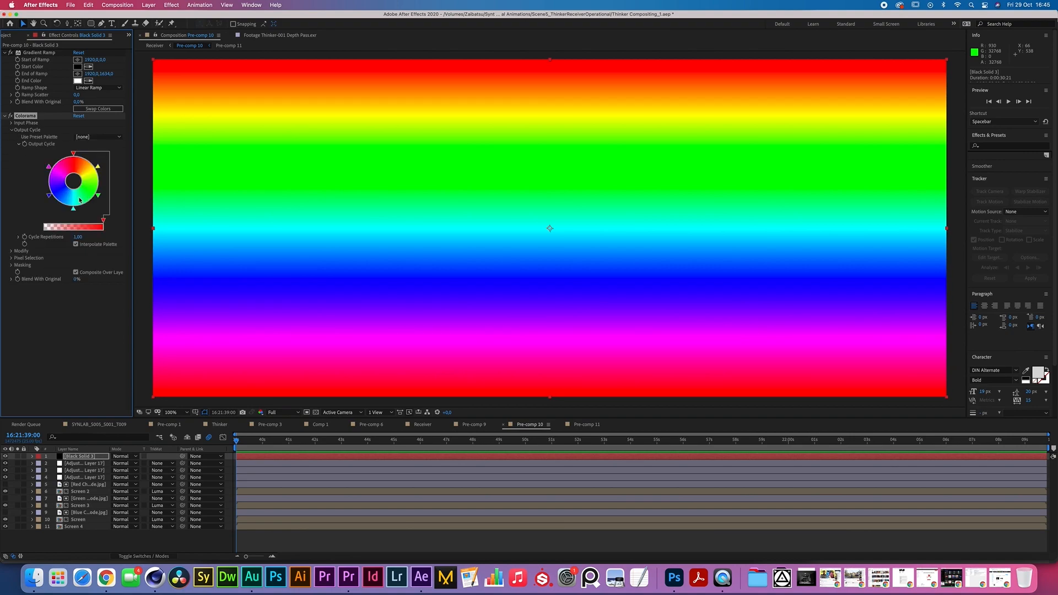
click(97, 137)
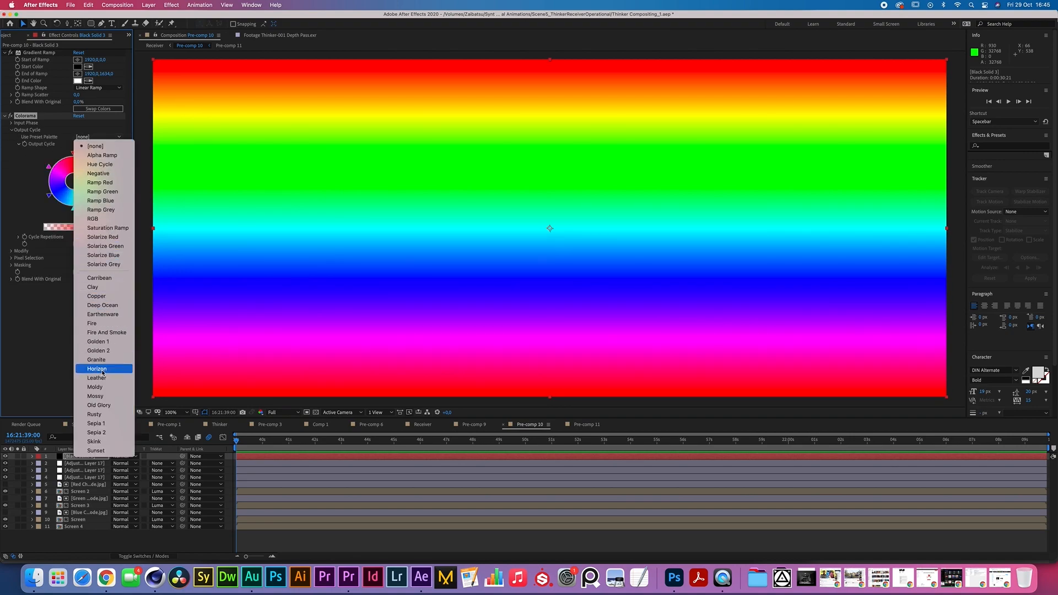
click(105, 210)
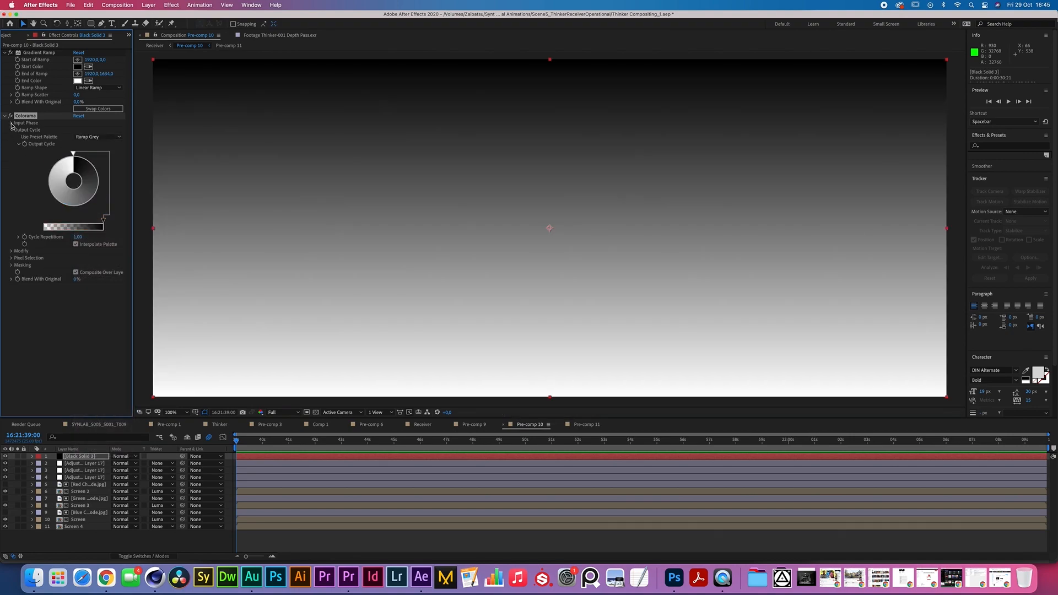
Expose Colorama's input phase settings and apply a Posterize effect with level 5 to the gradient solid
click(5, 116)
click(4, 117)
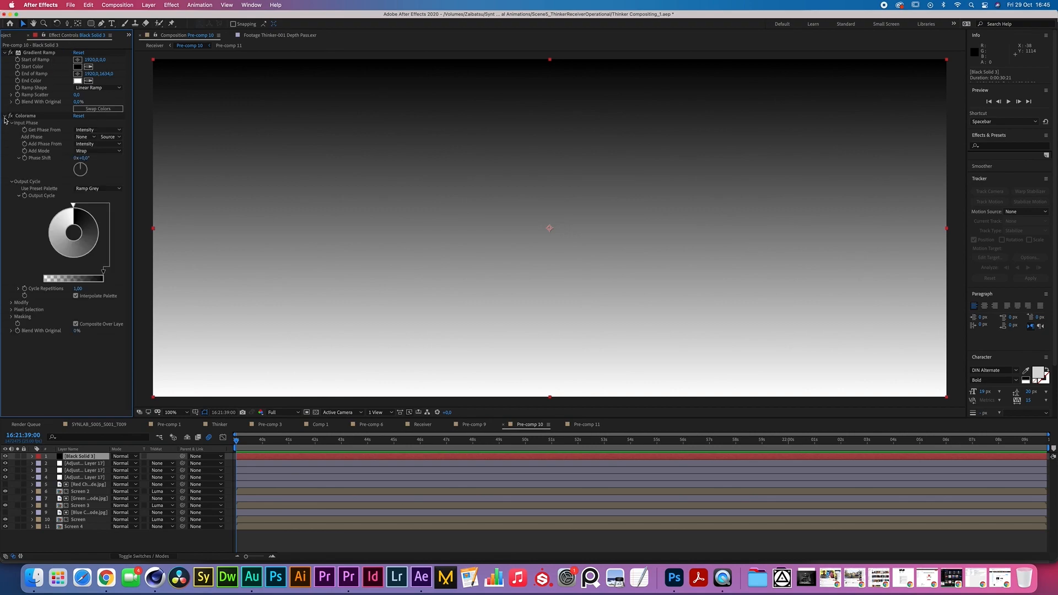
click(12, 182)
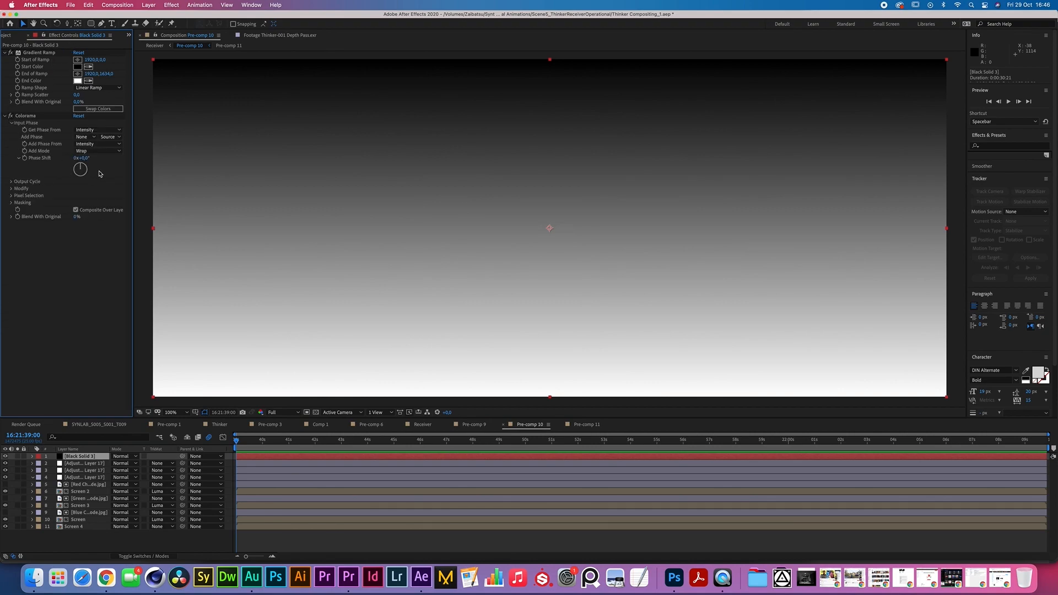
click(181, 5)
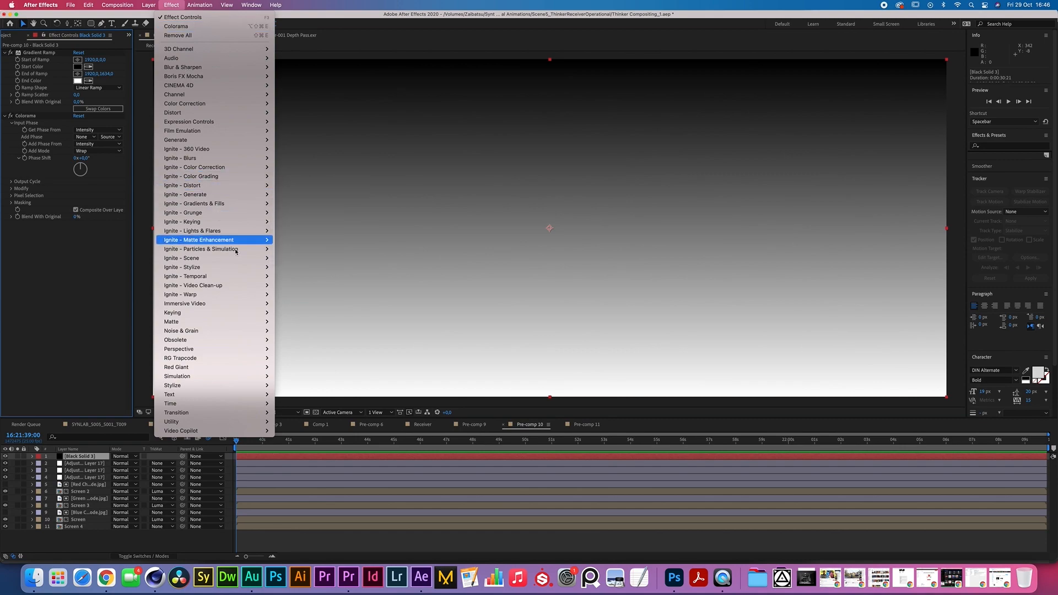
mouse_move(217, 340)
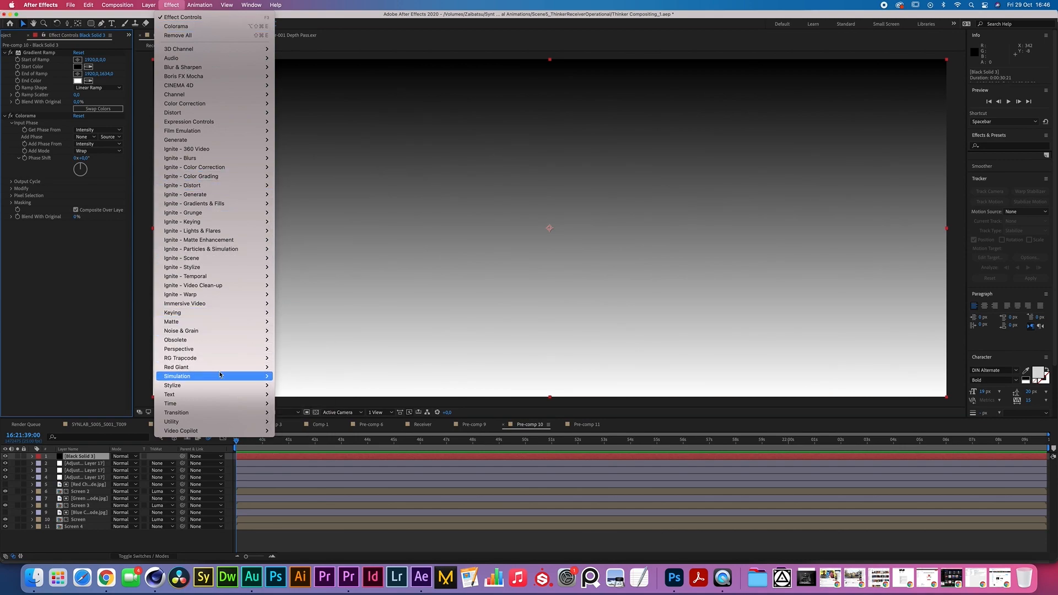
mouse_move(221, 385)
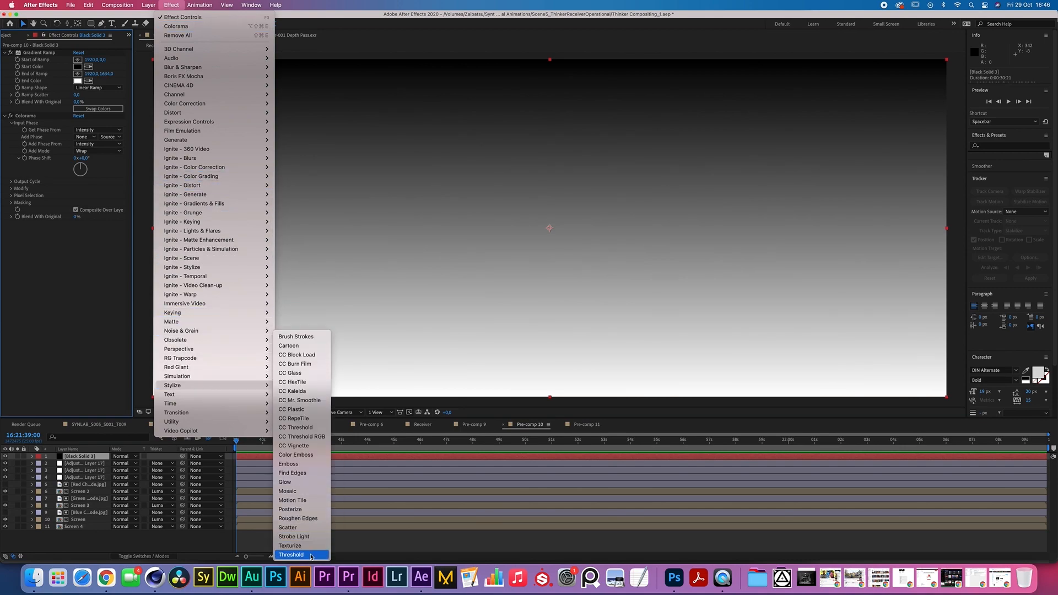
click(290, 509)
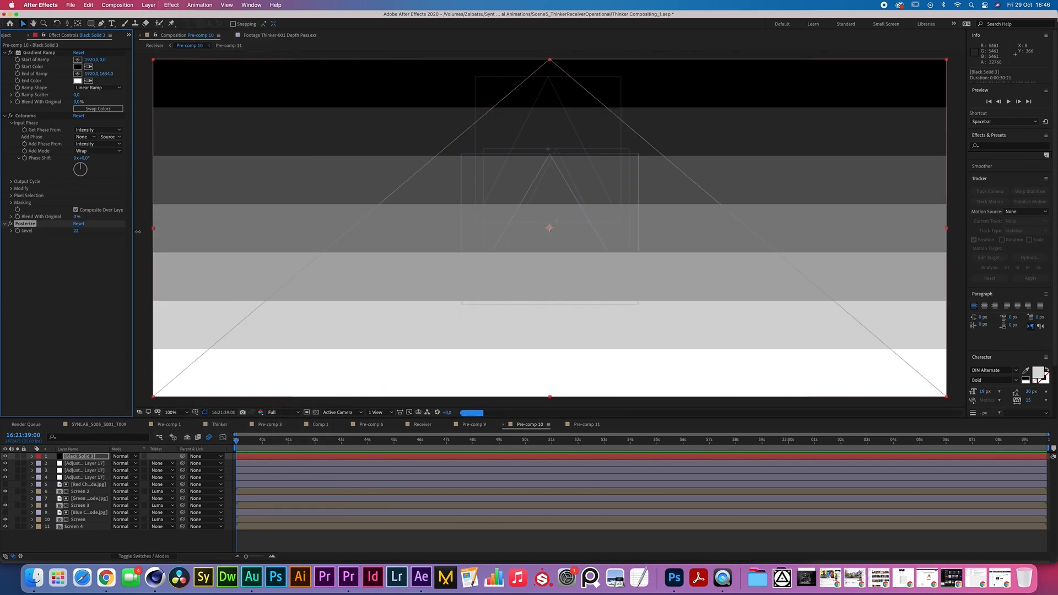
drag(88, 231, 70, 231)
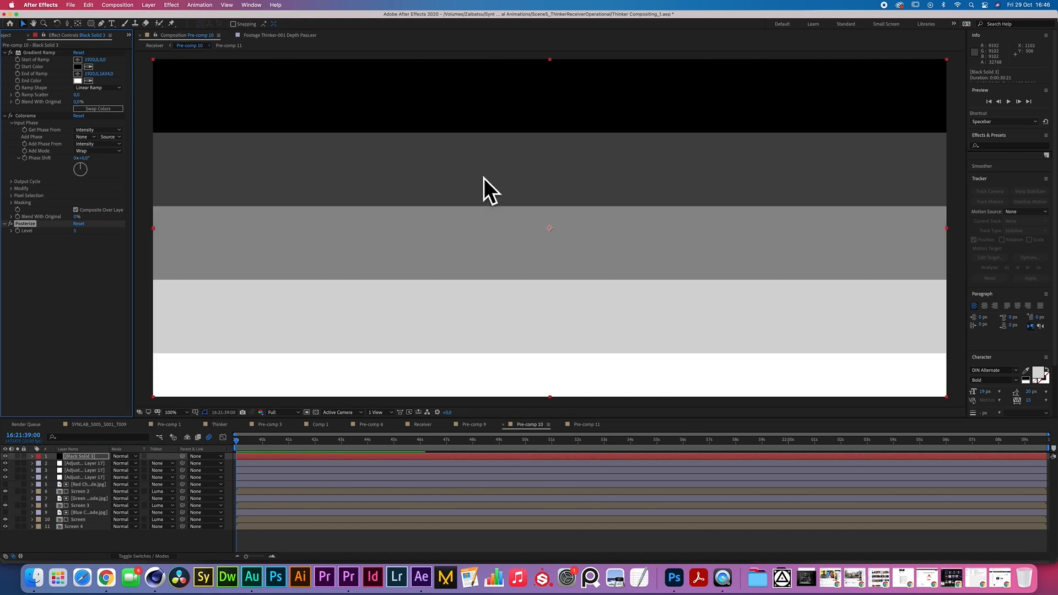
Shift Colorama's phase to about -134° to cycle the grey bands and set the solid's blending mode to Add
drag(78, 167, 108, 224)
click(58, 140)
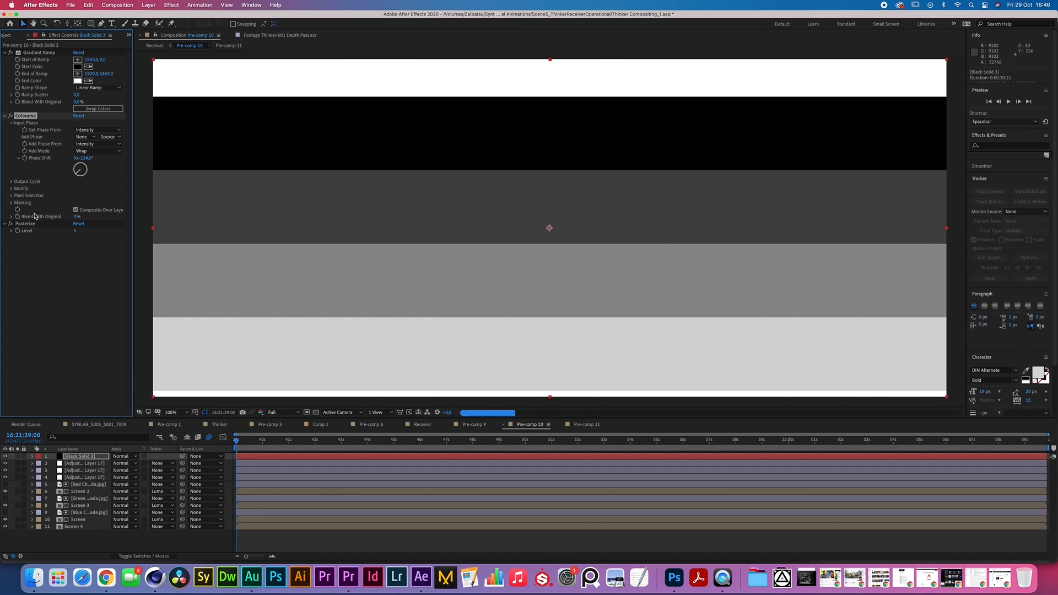
click(77, 172)
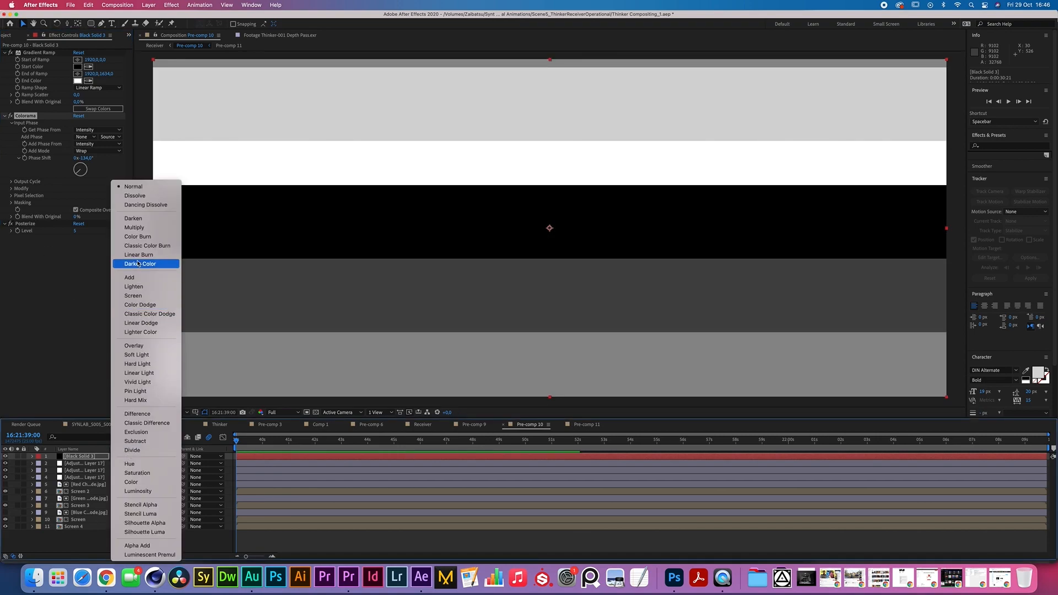
click(132, 277)
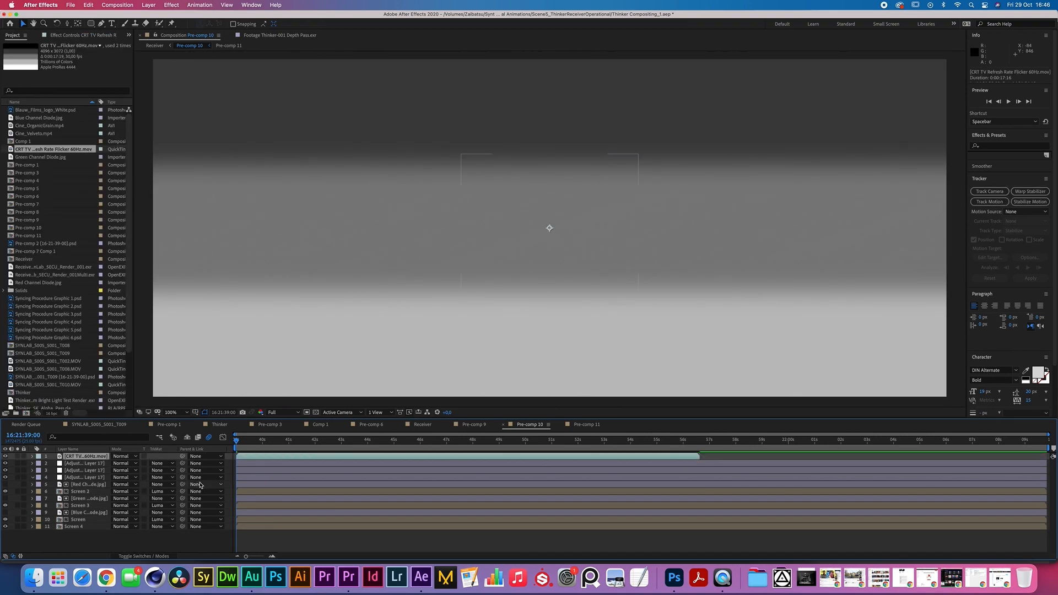
Scale the CRT TV Refresh Rate Flicker 60Hz clip to 24% over the screen and set its blending mode to Add
key(s)
mouse_move(102, 462)
mouse_down()
mouse_move(87, 461)
mouse_move(120, 463)
mouse_up()
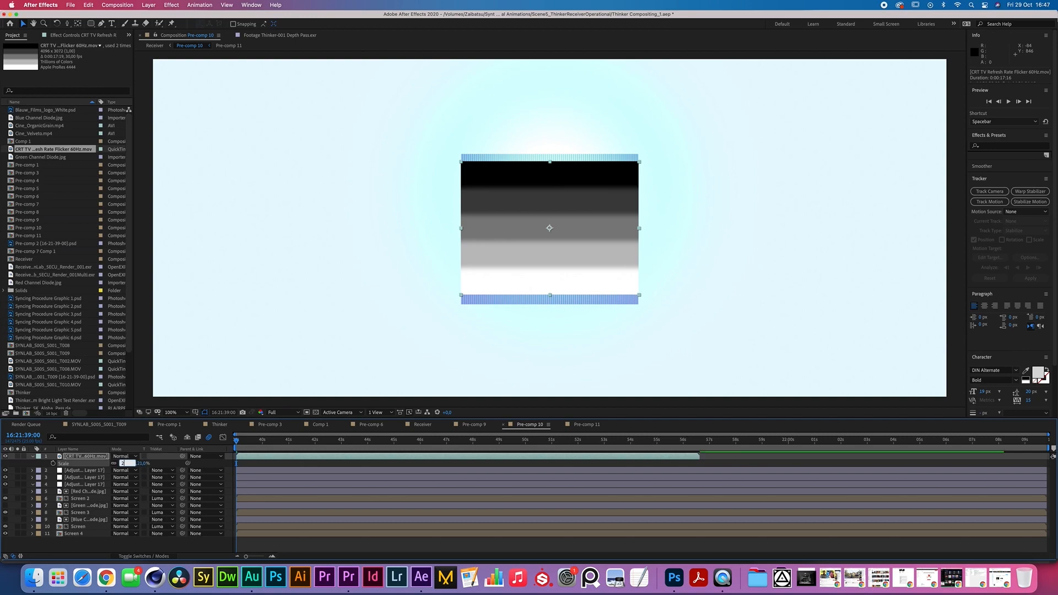
click(122, 456)
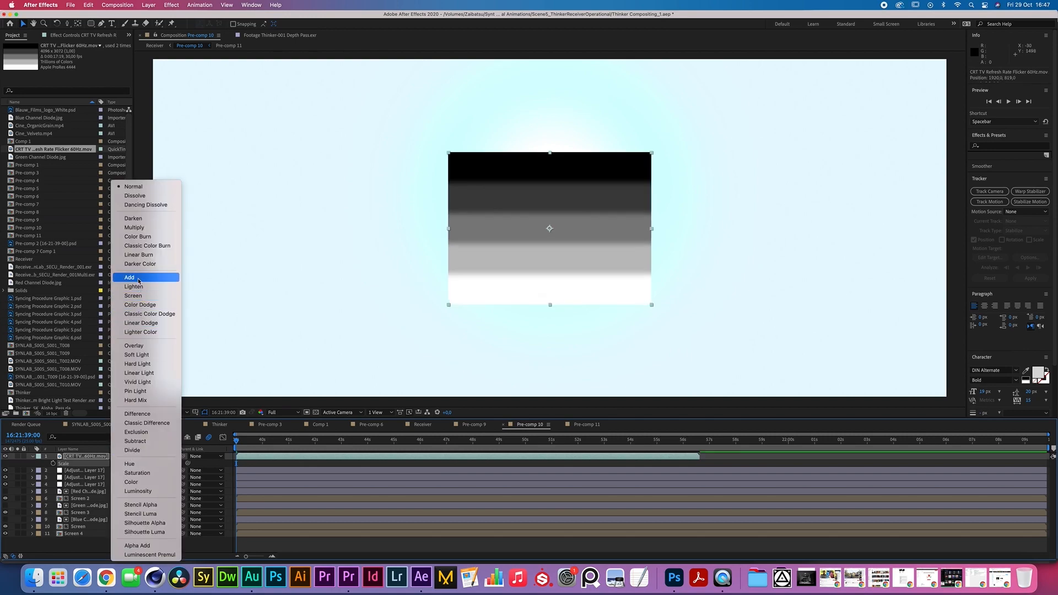
click(141, 274)
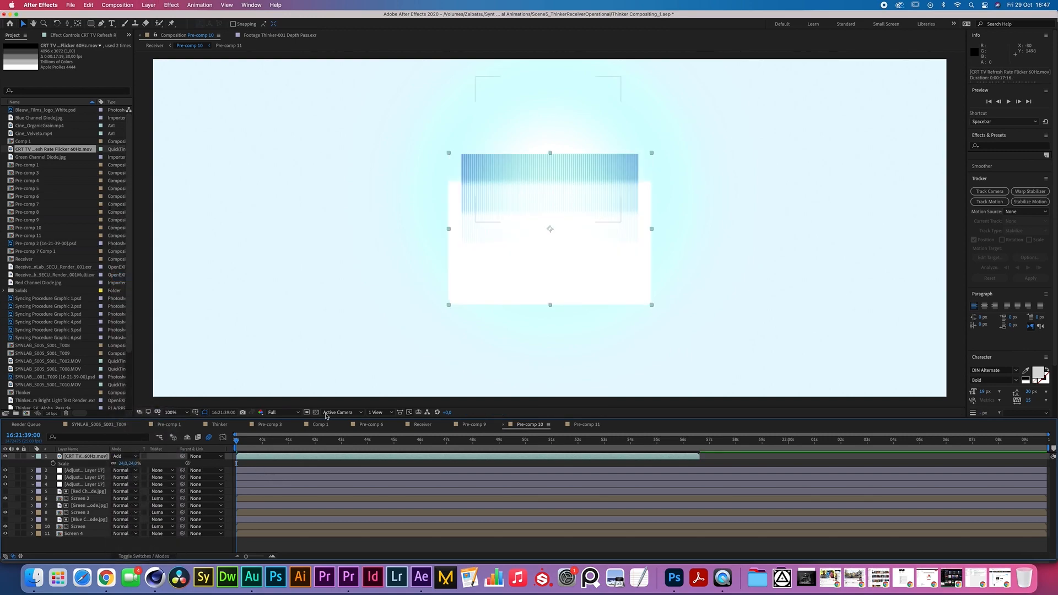
Apply an Exposure effect to the CRT flicker clip and lower its exposure to -7,89
click(180, 5)
mouse_move(215, 103)
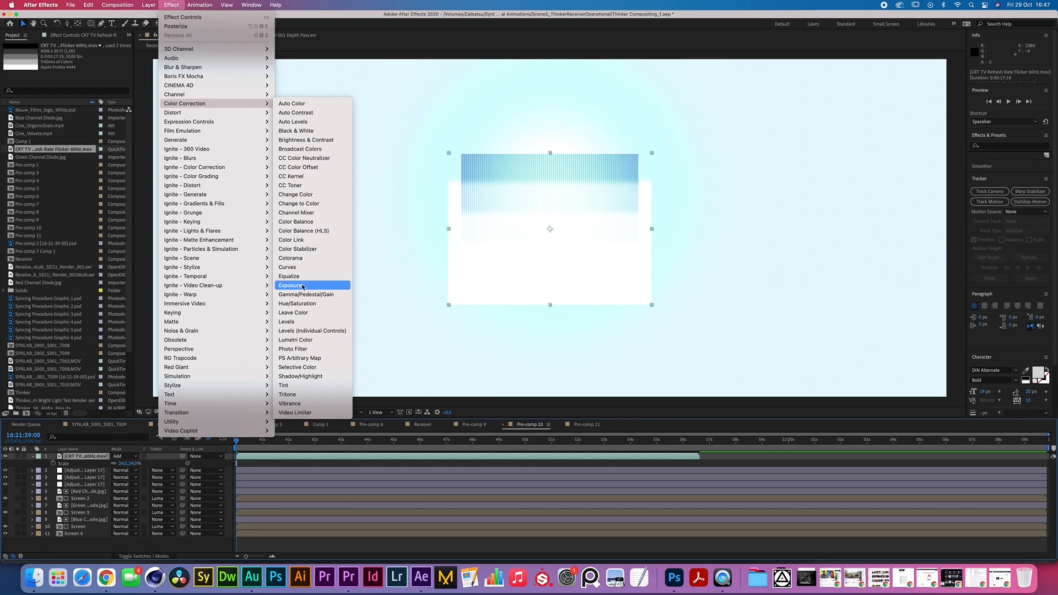
click(302, 285)
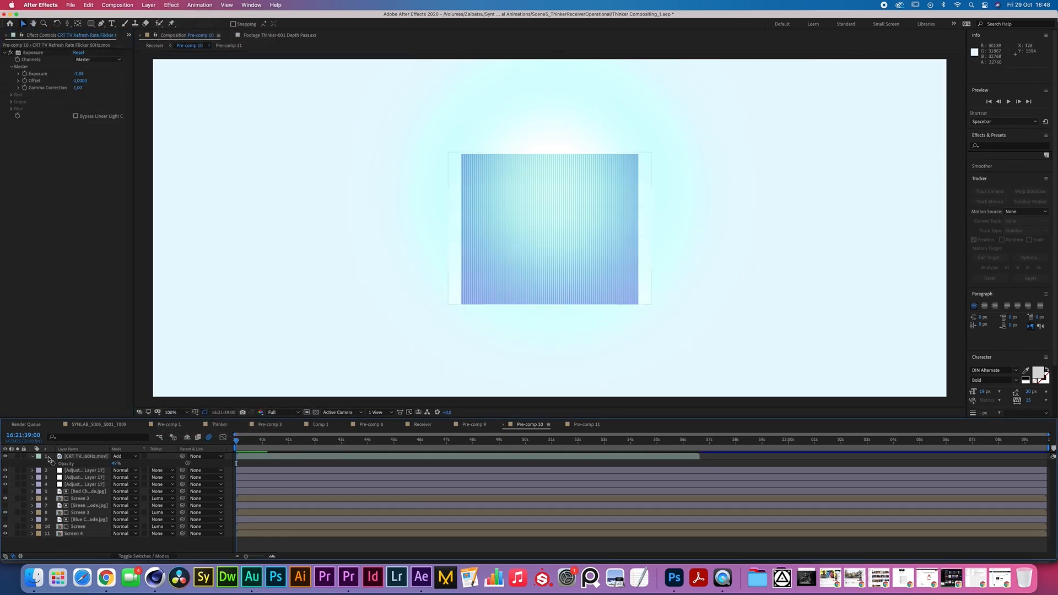
Set the CRT flicker clip's opacity to 20%, then collapse its properties and deselect it
click(93, 457)
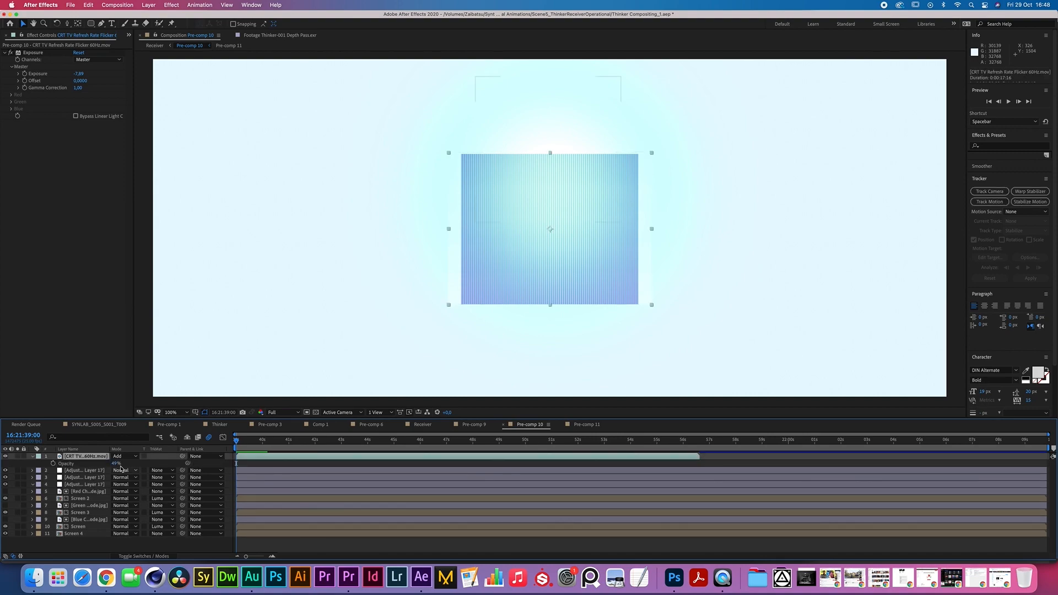
click(117, 464)
text(35)
key(Return)
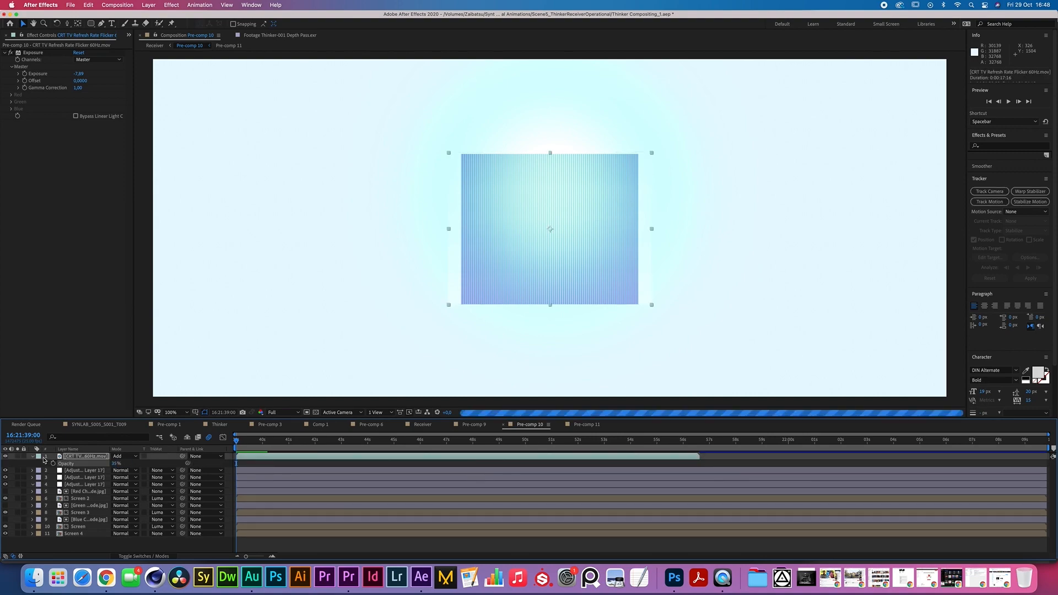
key(t)
key(F2)
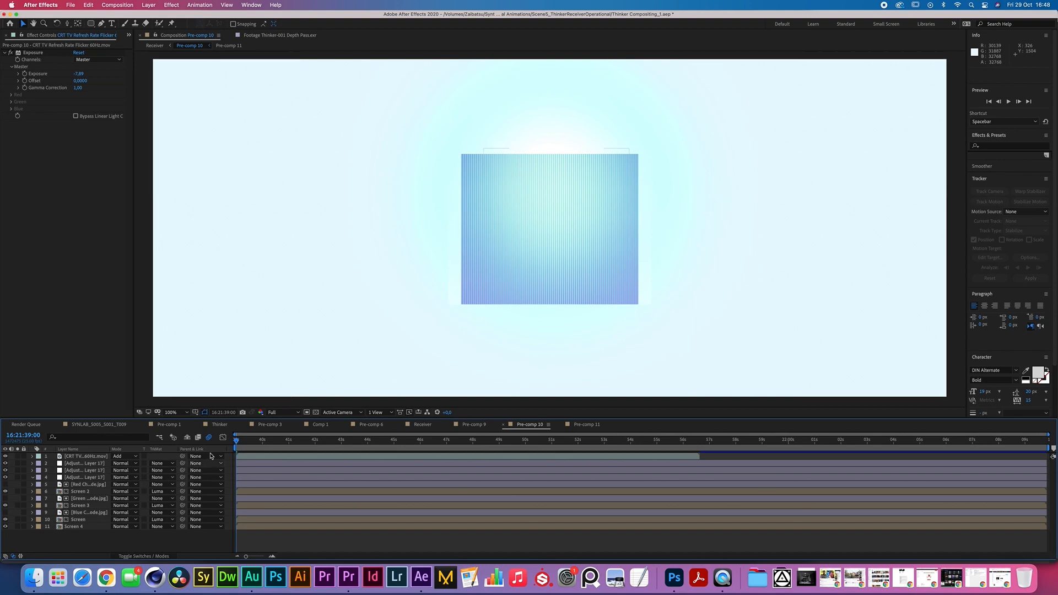
Return to the Receiver composition to review the glowing screen with the flicker applied
click(425, 425)
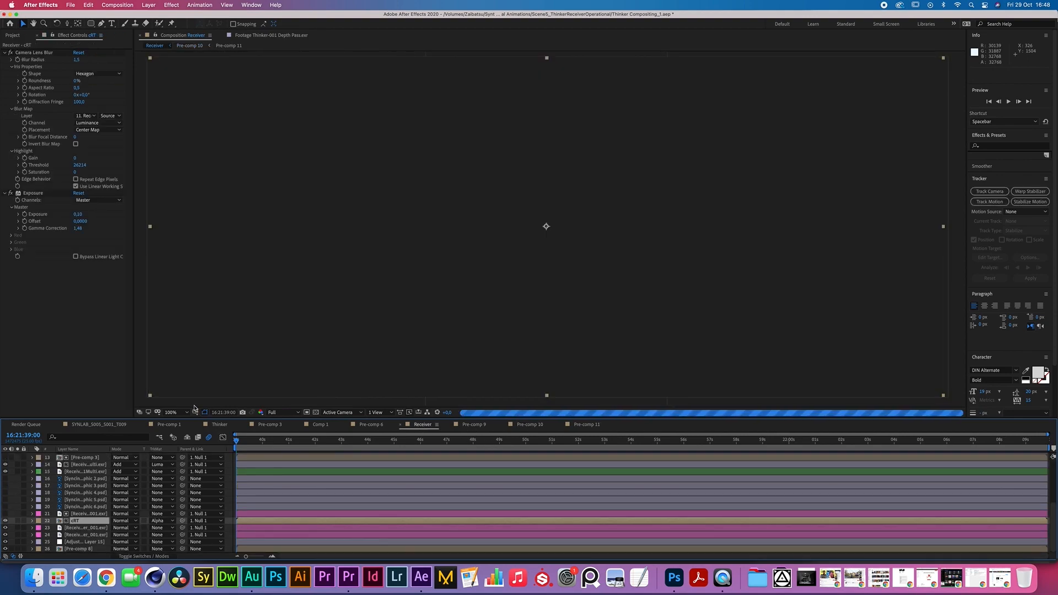
key(comma)
click(164, 371)
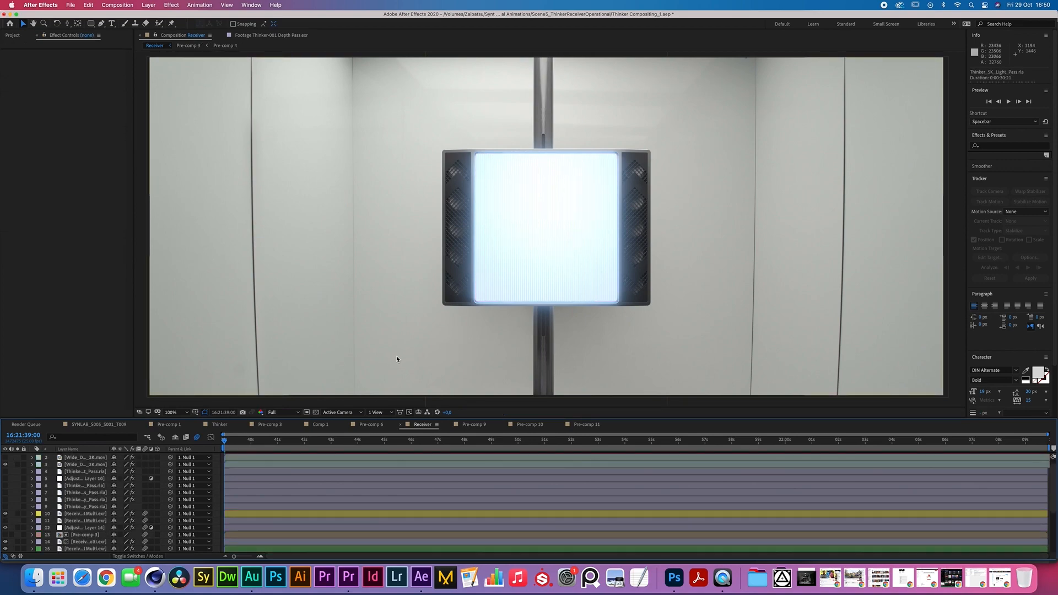
Inspect the channel and lens effects on the three Thinker layers in the SYNLAB_S005_S001_T009 composition
key(comma)
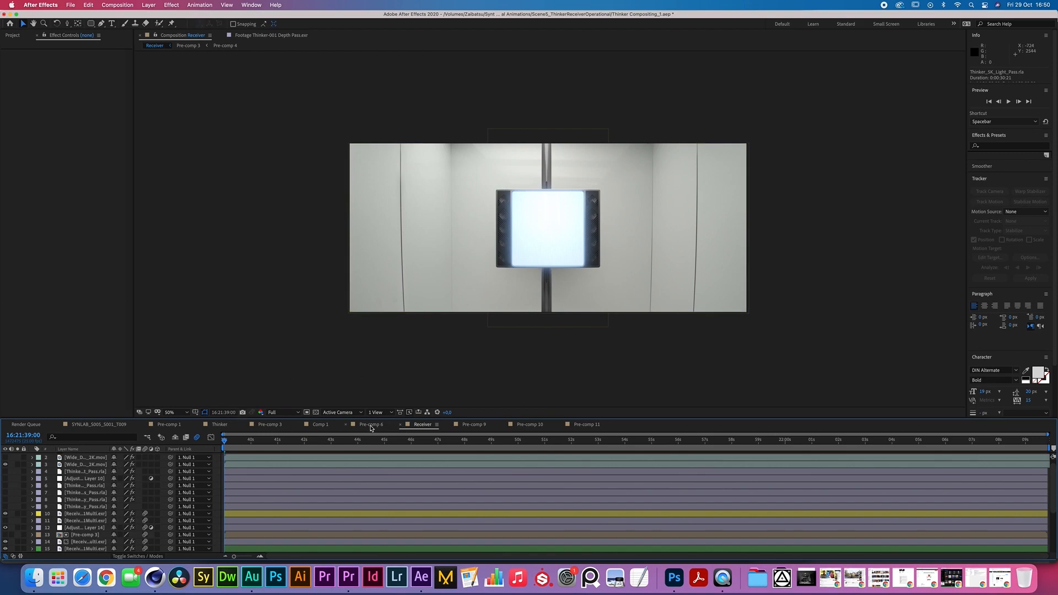
click(113, 427)
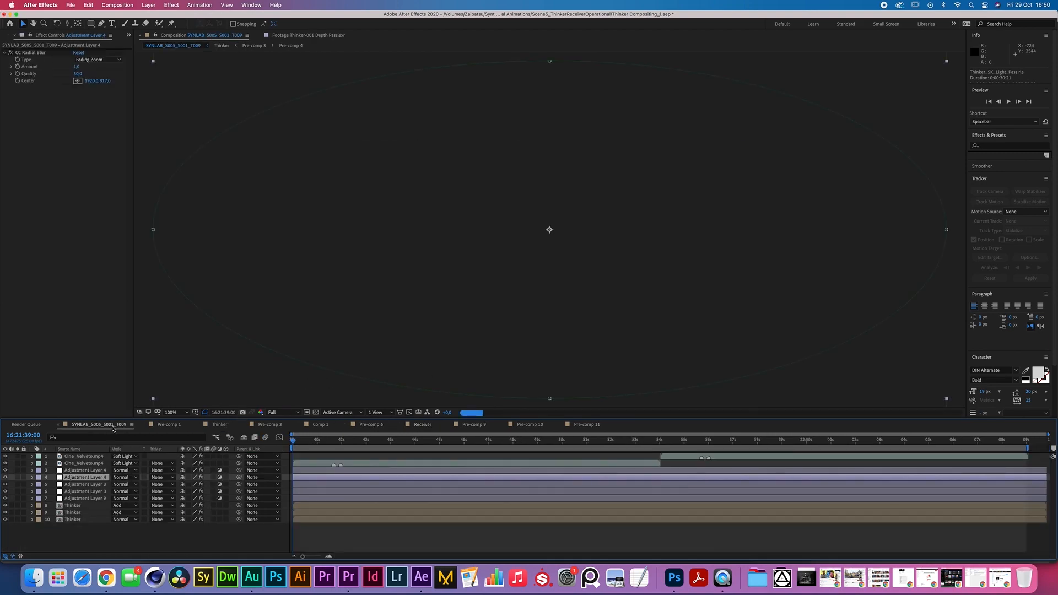
click(82, 520)
click(82, 512)
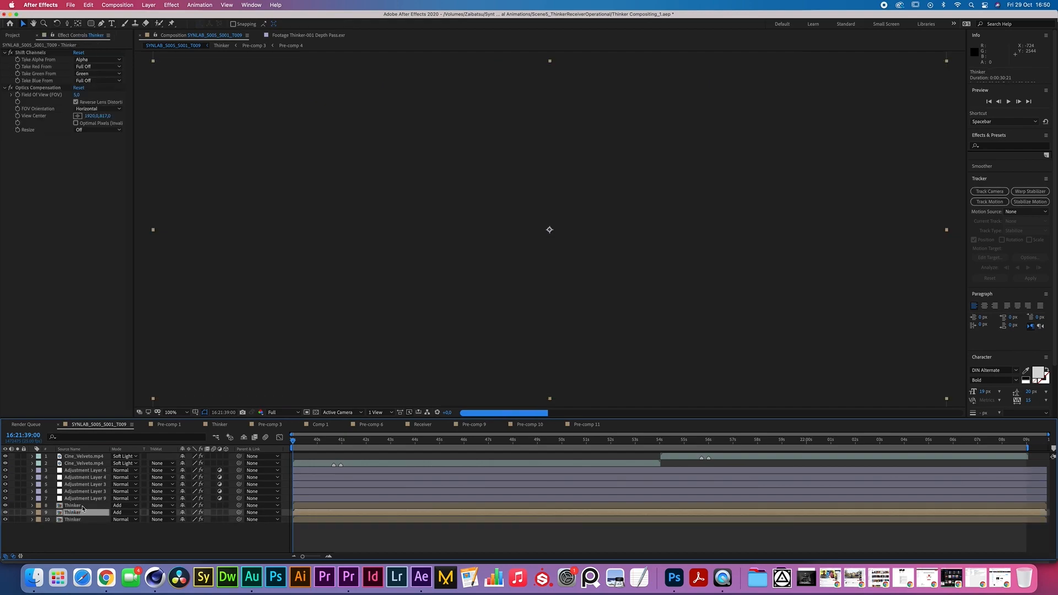
click(83, 505)
click(214, 481)
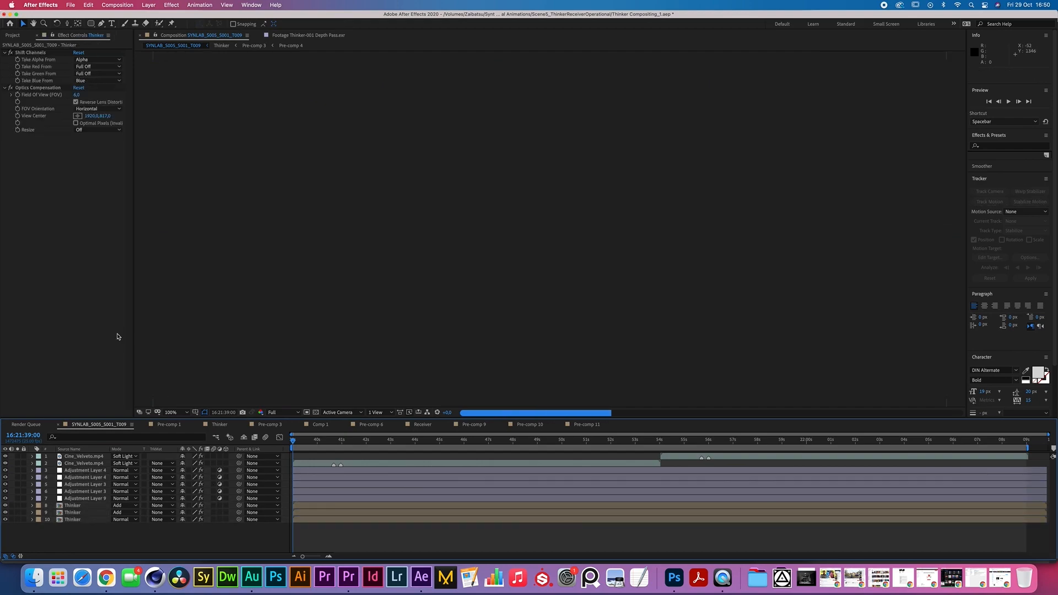
Duplicate the SYNLAB_S005_S001_T009 composition, name the copy SYNLAB_S005_S001_Receiver and the original SYNLAB_S005_S001_Thinker, and open the Receiver copy
click(16, 37)
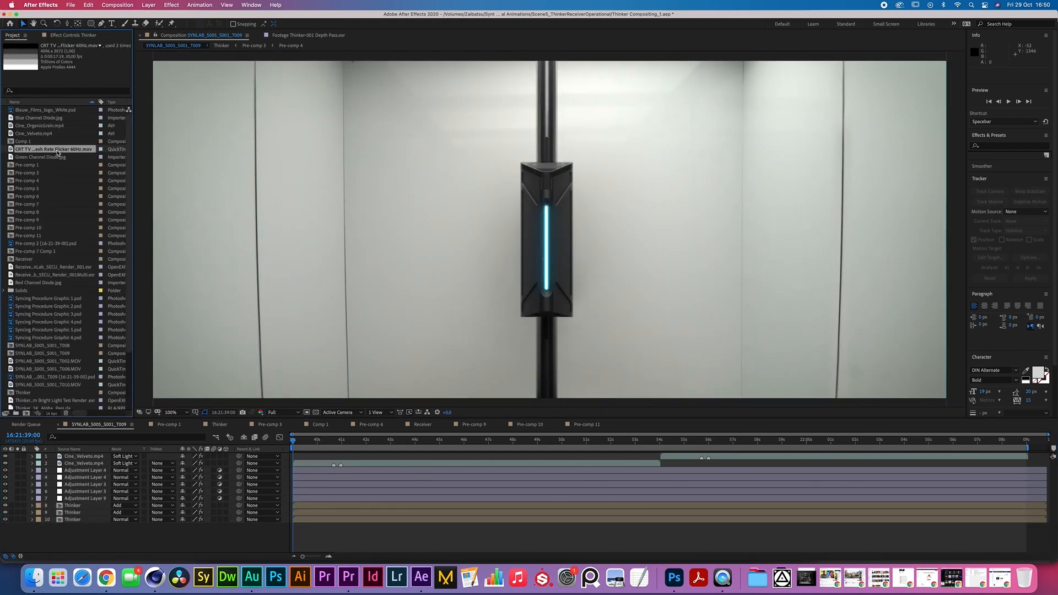
click(58, 347)
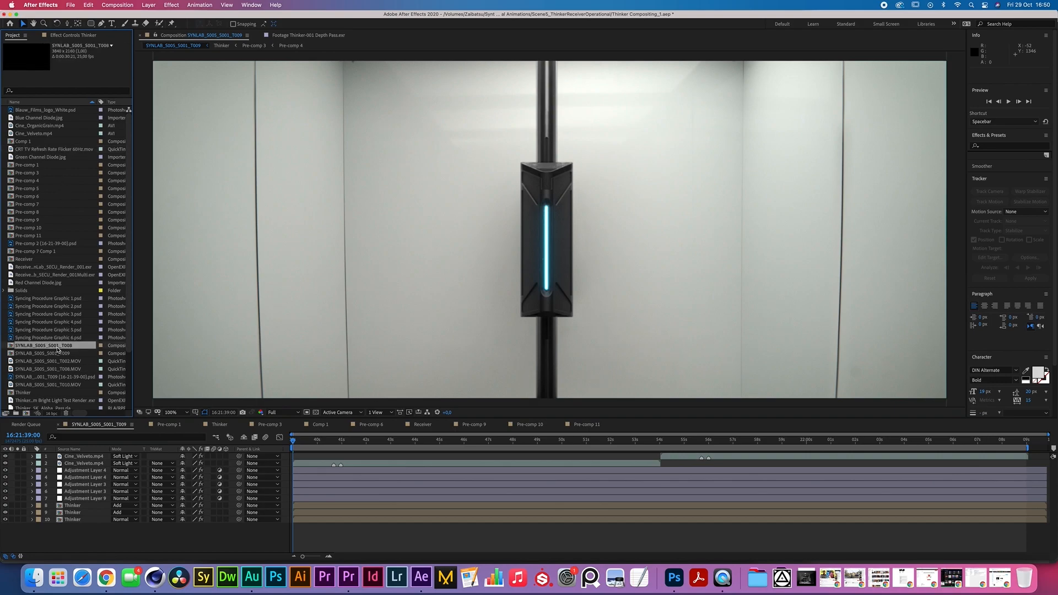
click(58, 354)
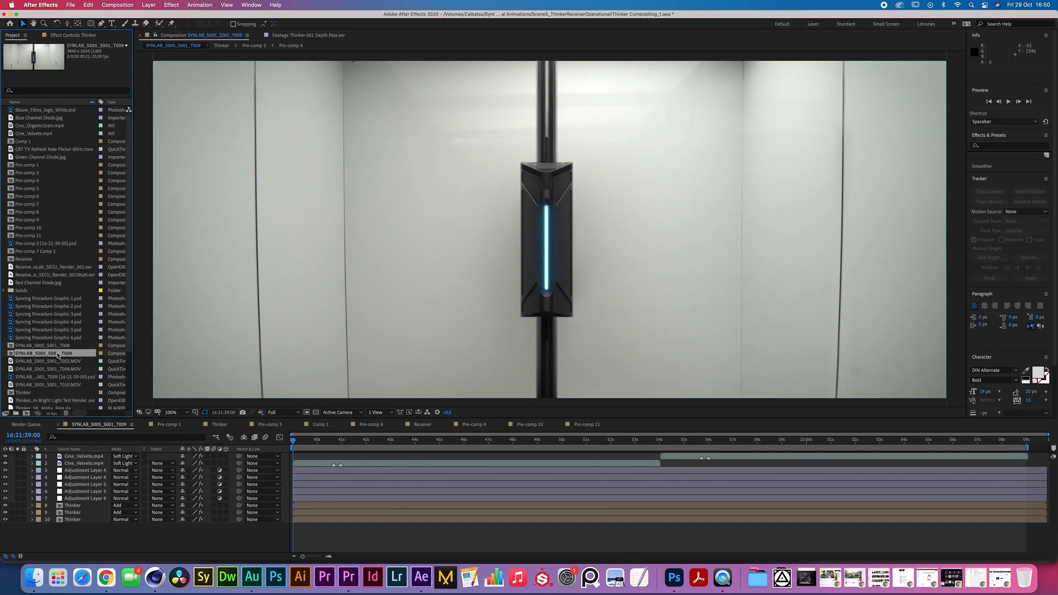
key(ctrl+d)
scroll(58, 354, down, 5)
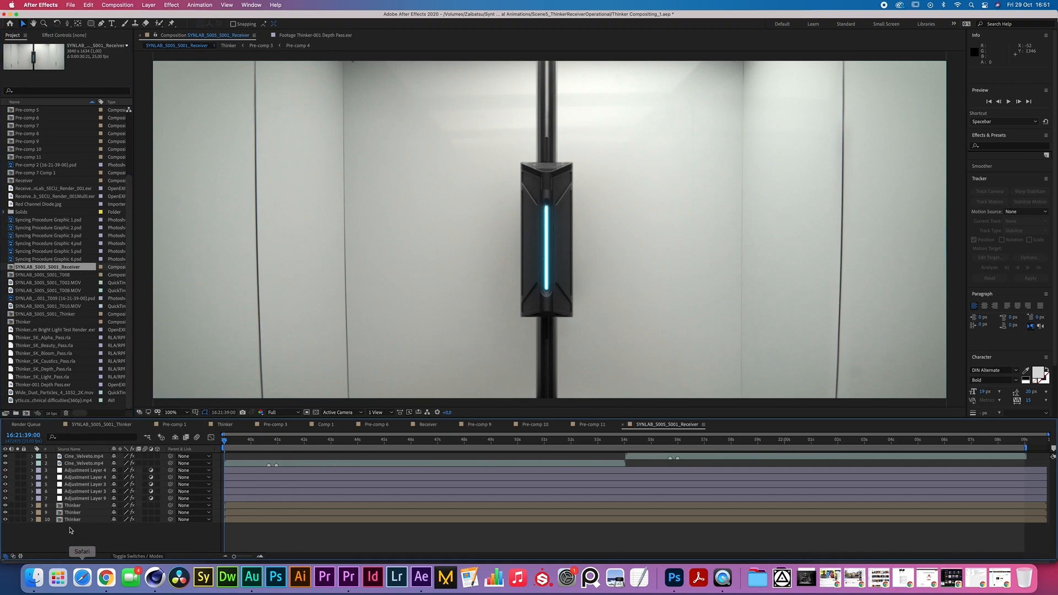
Replace all three Thinker layers in SYNLAB_S005_S001_Receiver with the Receiver composition, keeping their effects
click(75, 521)
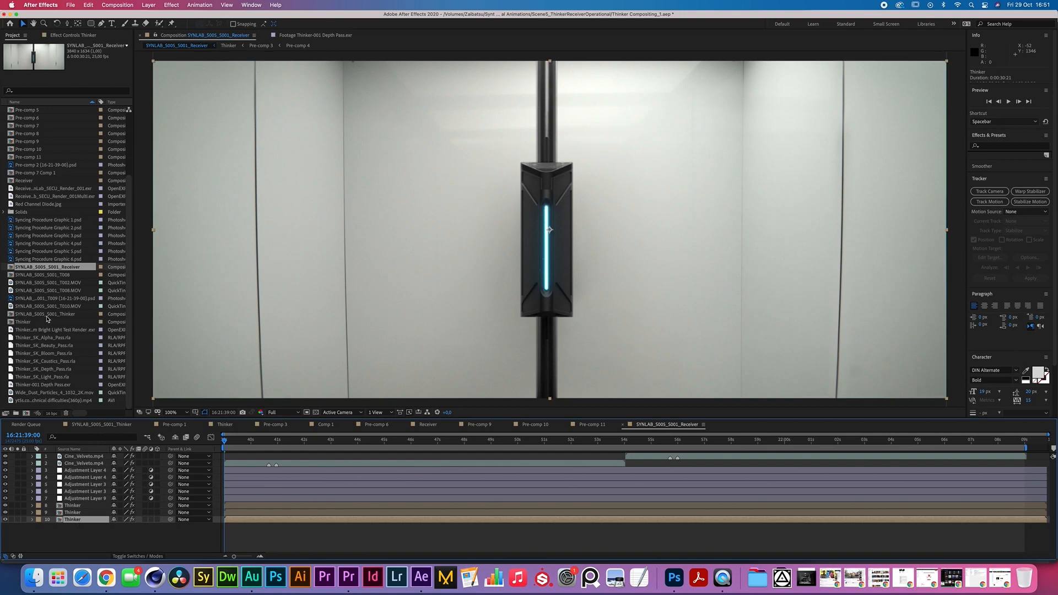
click(28, 181)
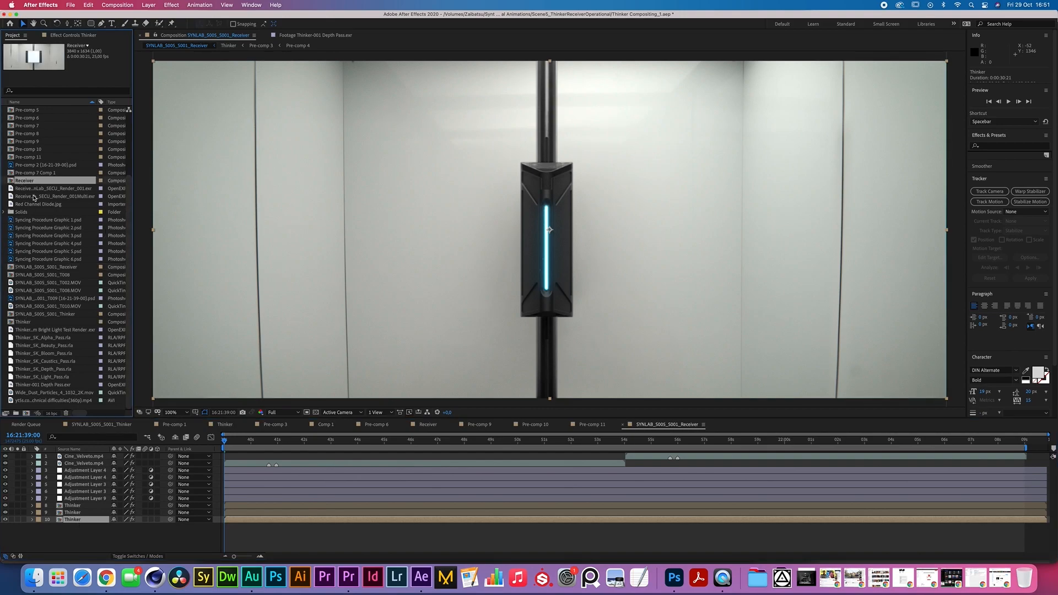
drag(21, 182, 85, 518)
click(88, 515)
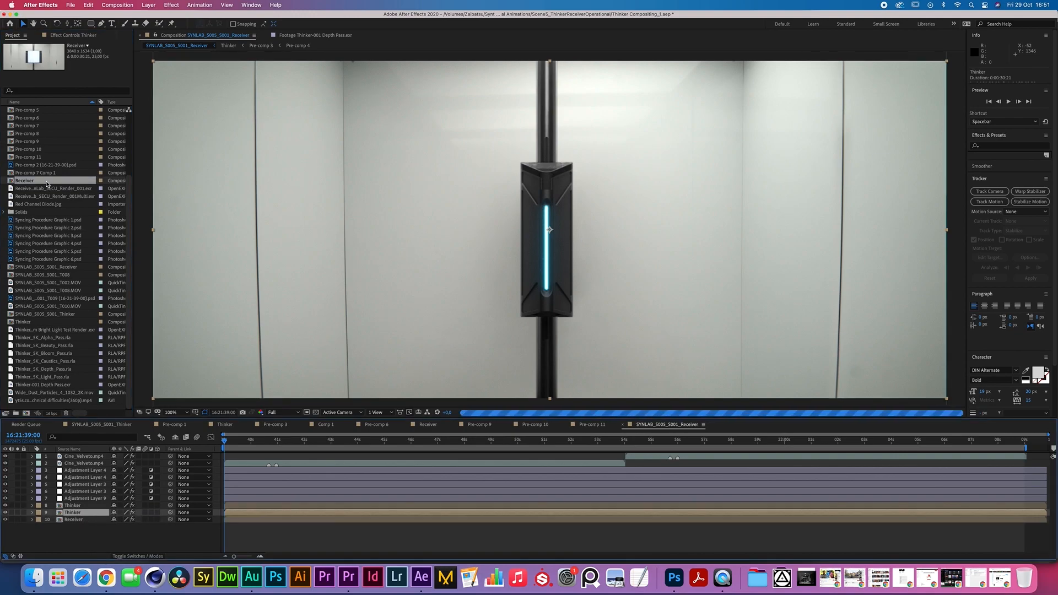
drag(47, 185, 74, 515)
click(73, 505)
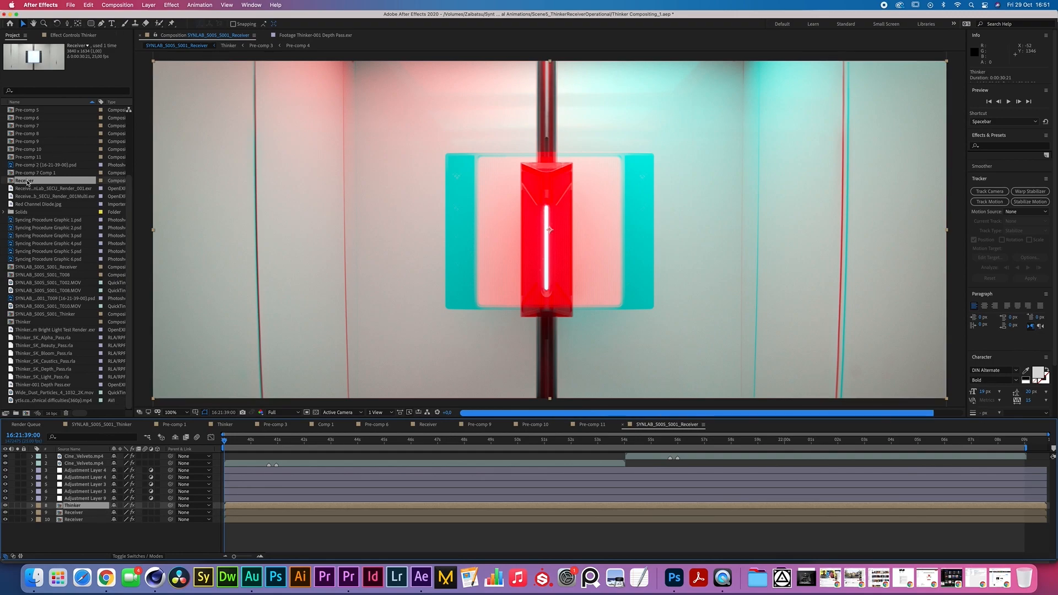
drag(28, 182, 94, 507)
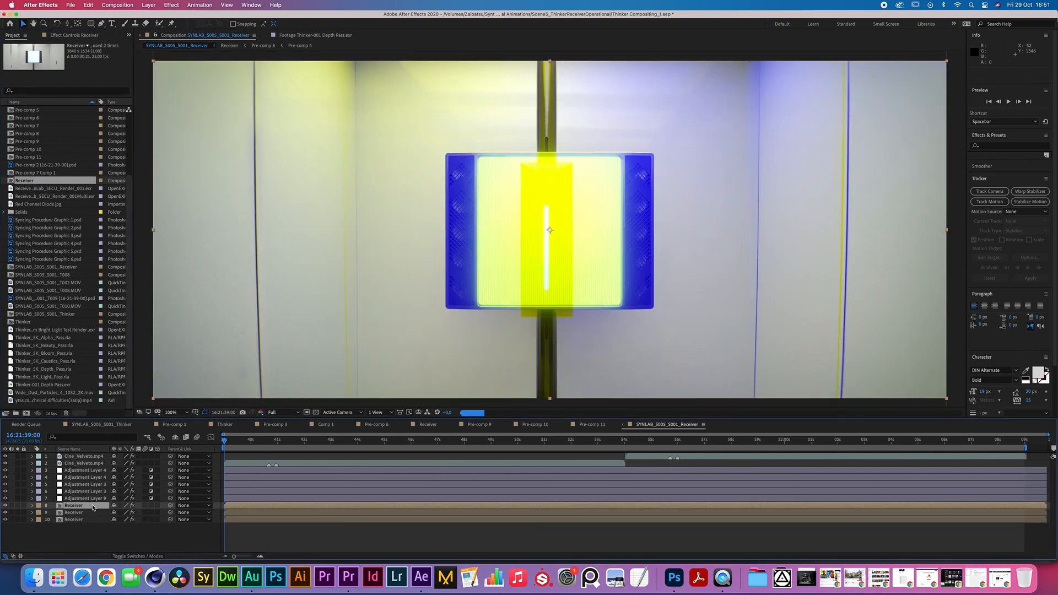
click(103, 533)
Reshape the mask on the lower Adjustment Layer 3 to fit the outer frame of the receiver monitor
click(83, 498)
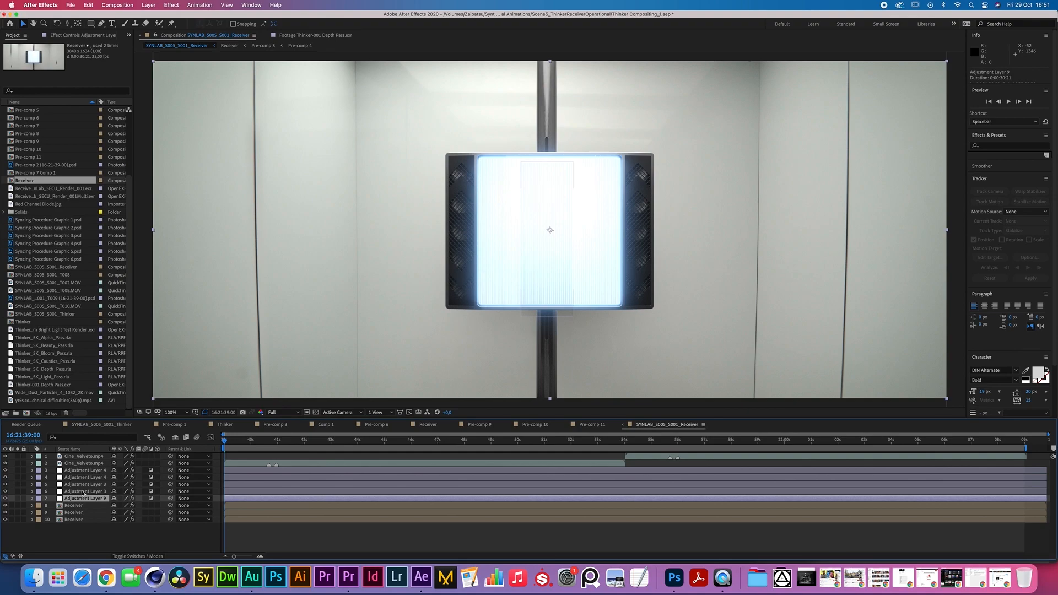
click(83, 492)
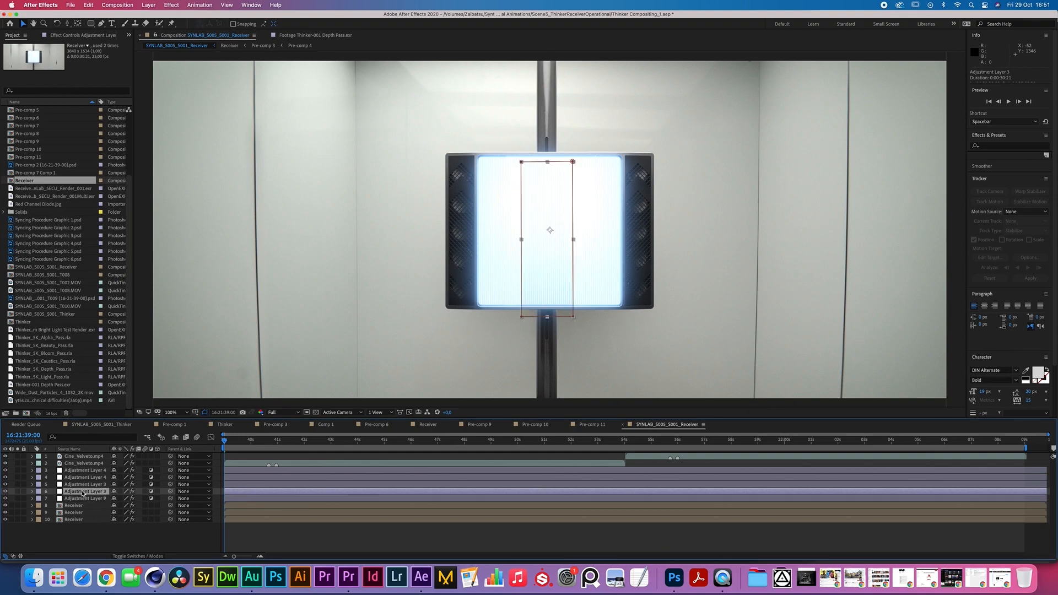
click(564, 316)
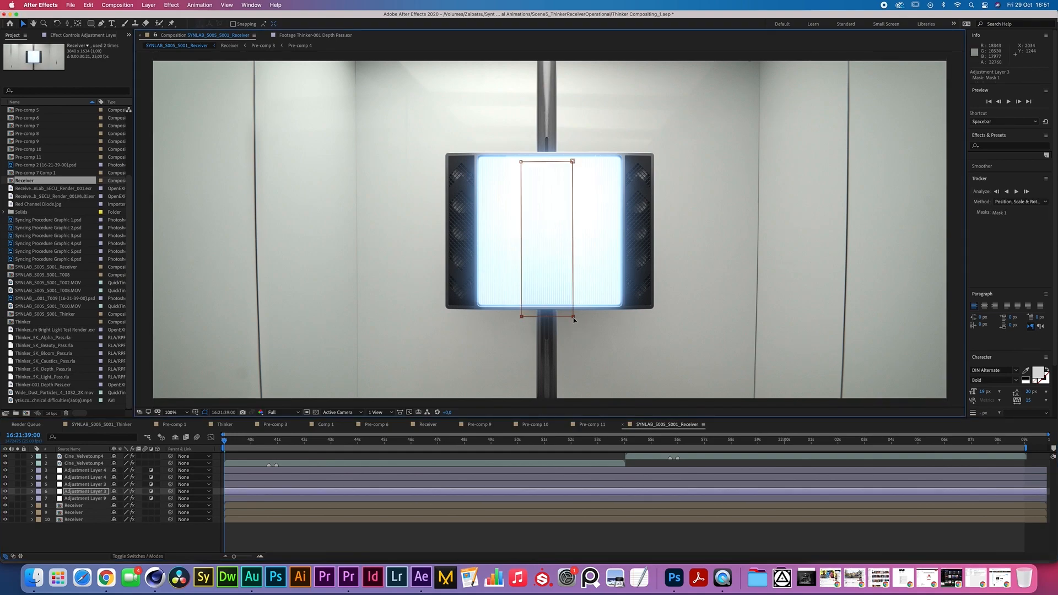
drag(573, 316, 573, 309)
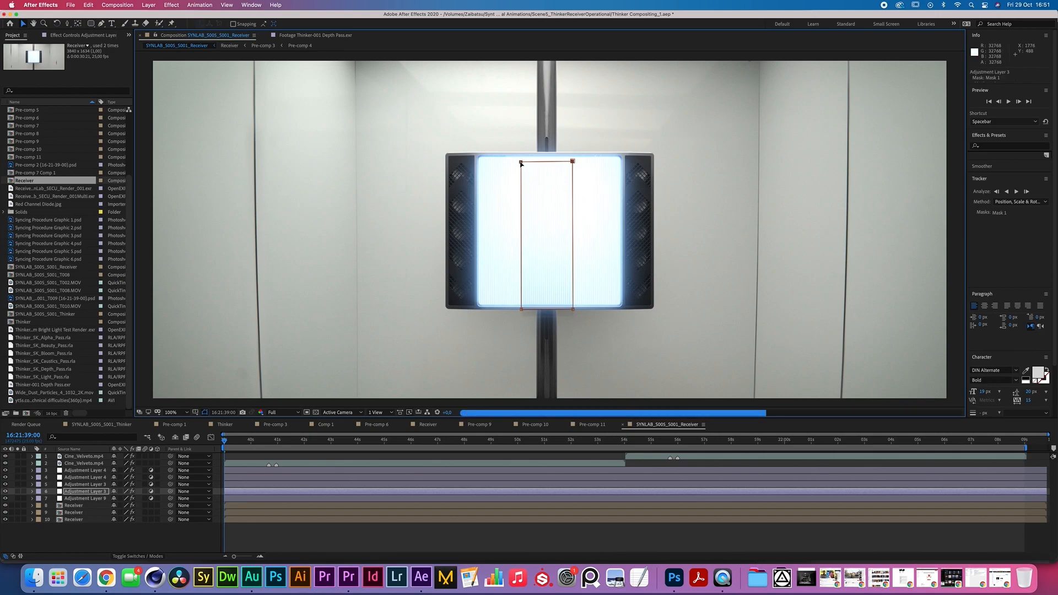
drag(522, 162, 521, 153)
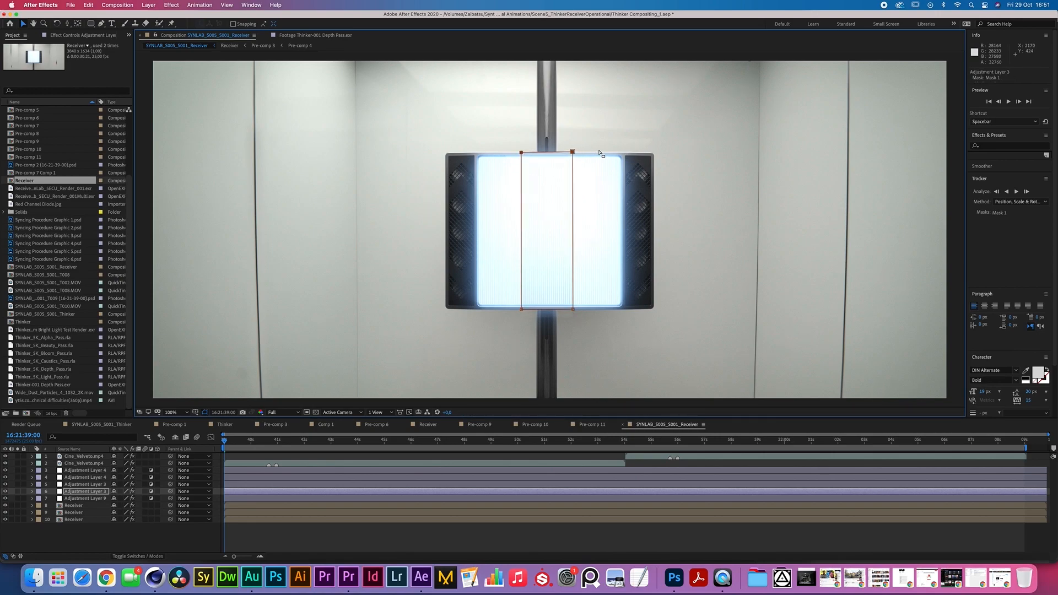
drag(573, 208, 654, 208)
drag(447, 157, 446, 157)
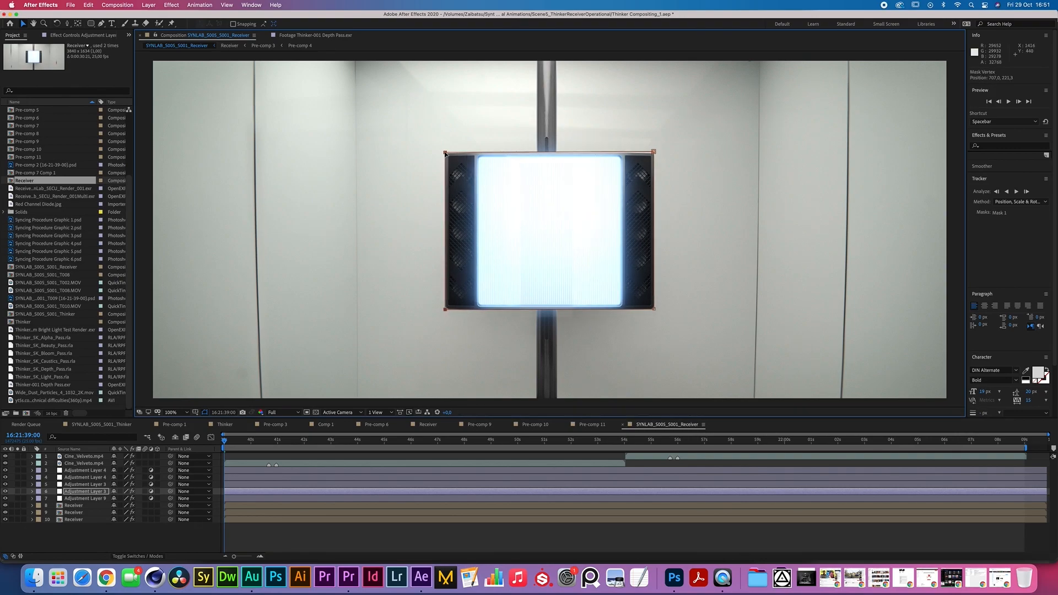
Apply the same monitor-shaped mask to the upper Adjustment Layer 3
click(32, 484)
click(40, 490)
click(31, 484)
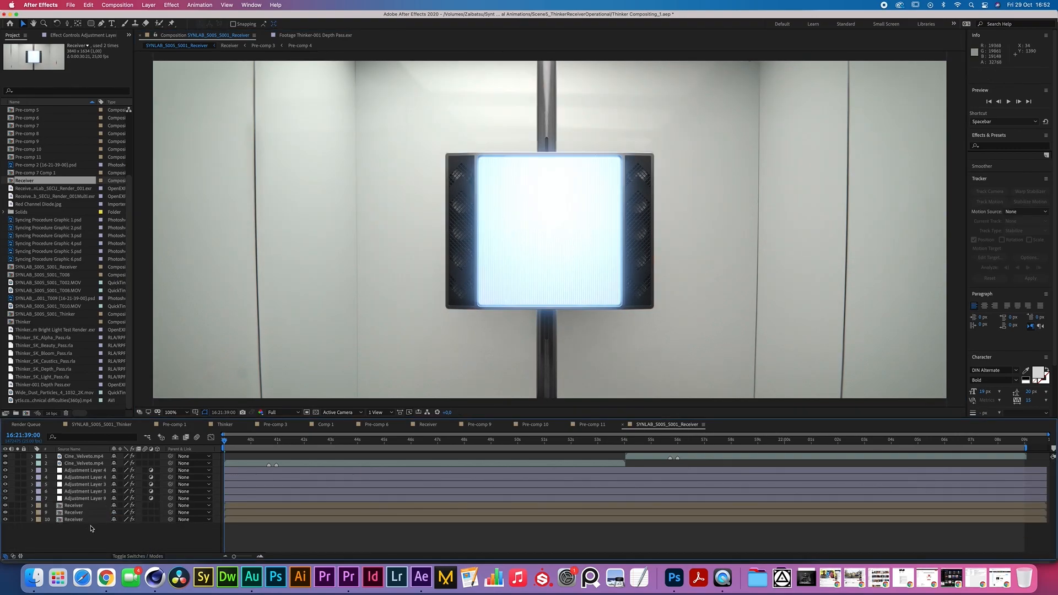
Refine the lower Adjustment Layer 3 mask with extra points along the monitor's top edge and align its corners to the frame
click(82, 490)
key(period)
key(g)
key(f)
key(v)
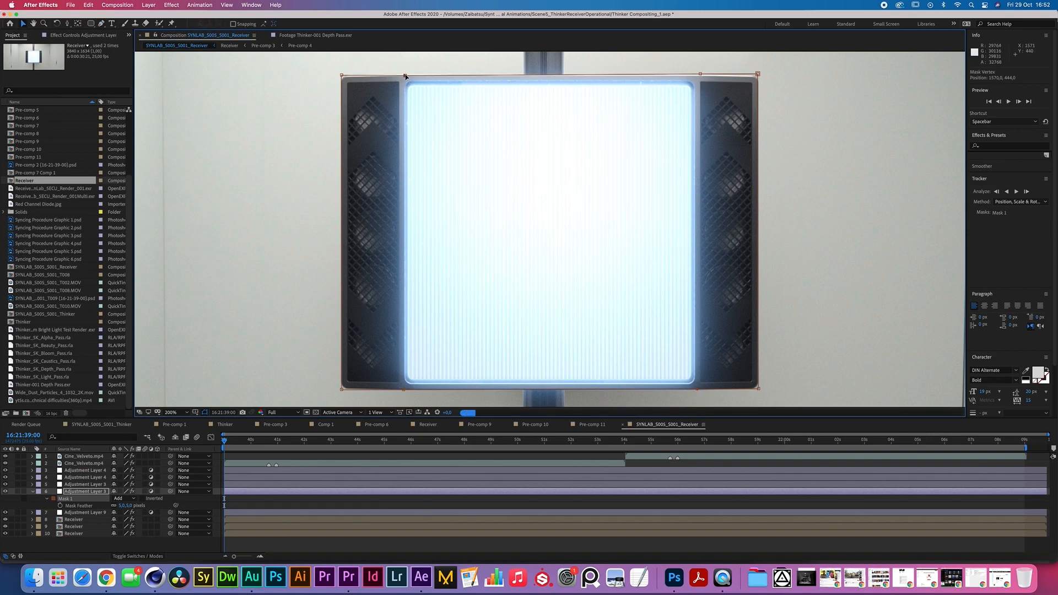
click(757, 388)
drag(758, 74, 759, 78)
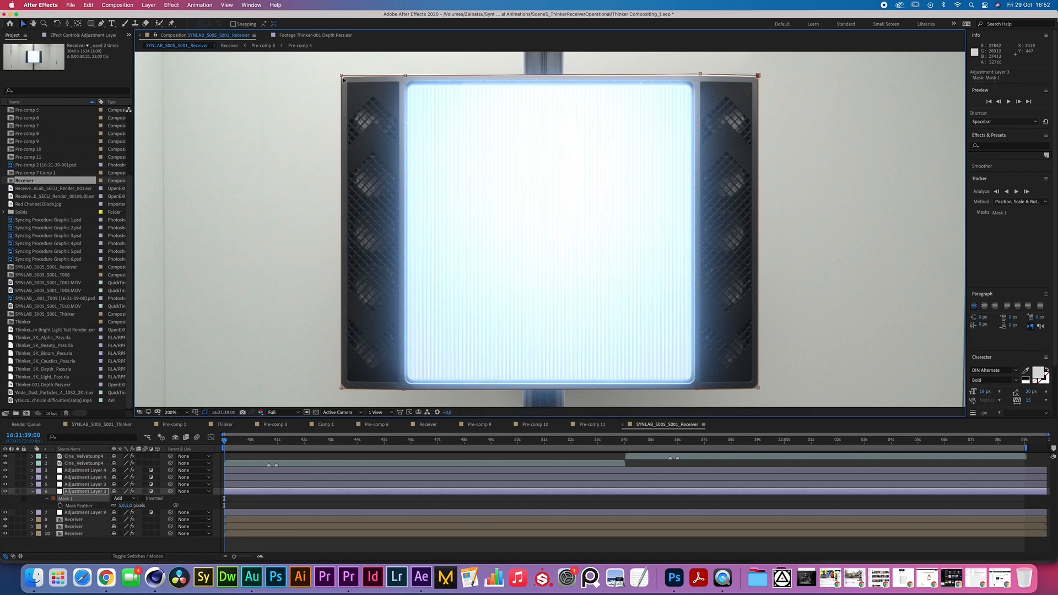
key(g)
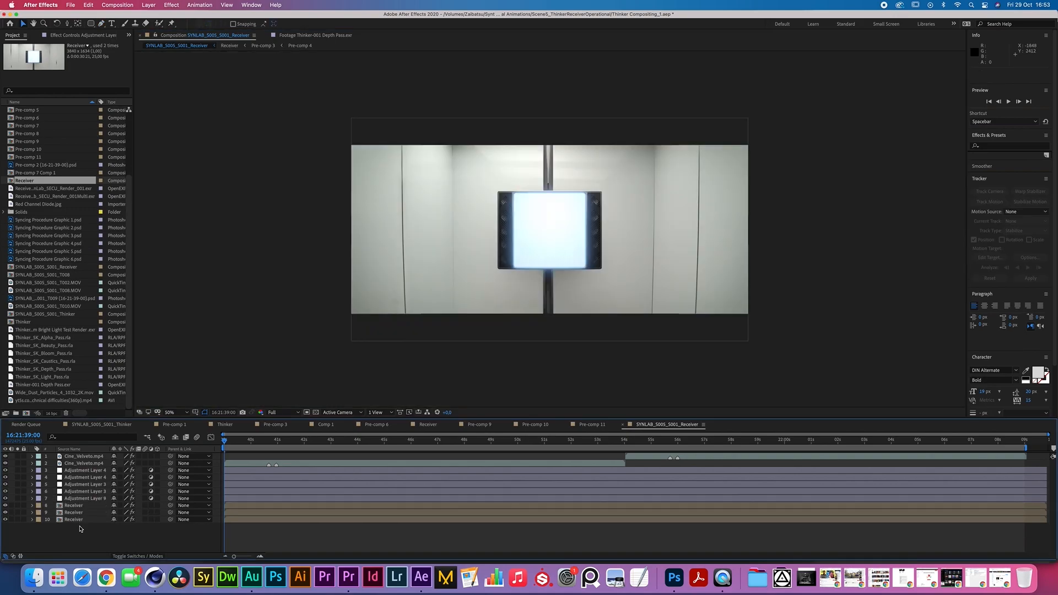
Check the Shift Channels and Optics Compensation settings carried over to the Receiver layers
click(79, 519)
click(67, 36)
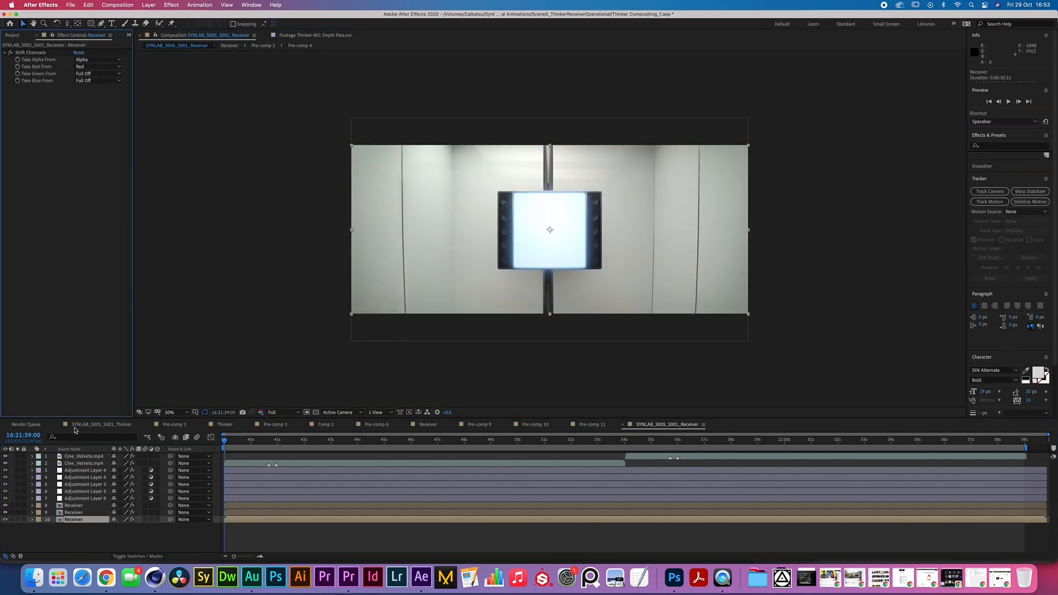
click(80, 512)
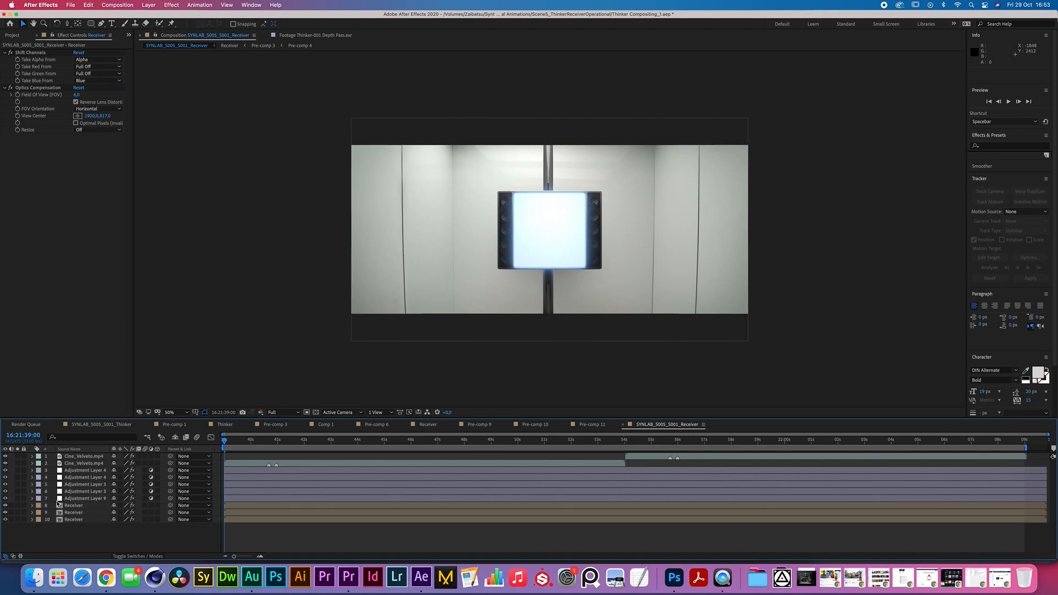
Solo Adjustment Layer 9 with the Receiver layers and set its Vibrance effect's saturation to 30
click(69, 500)
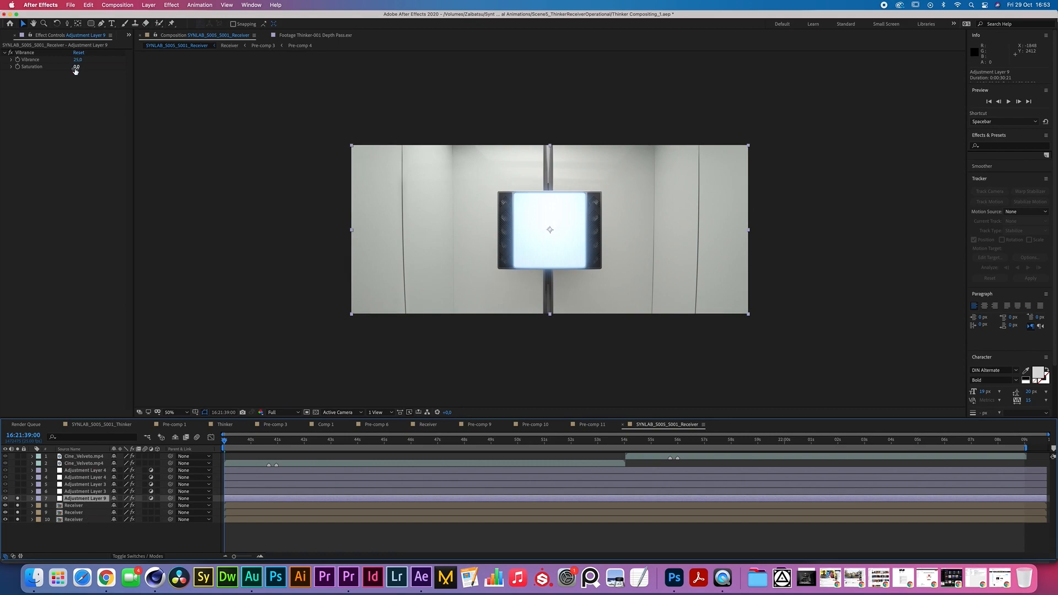
drag(76, 70, 175, 71)
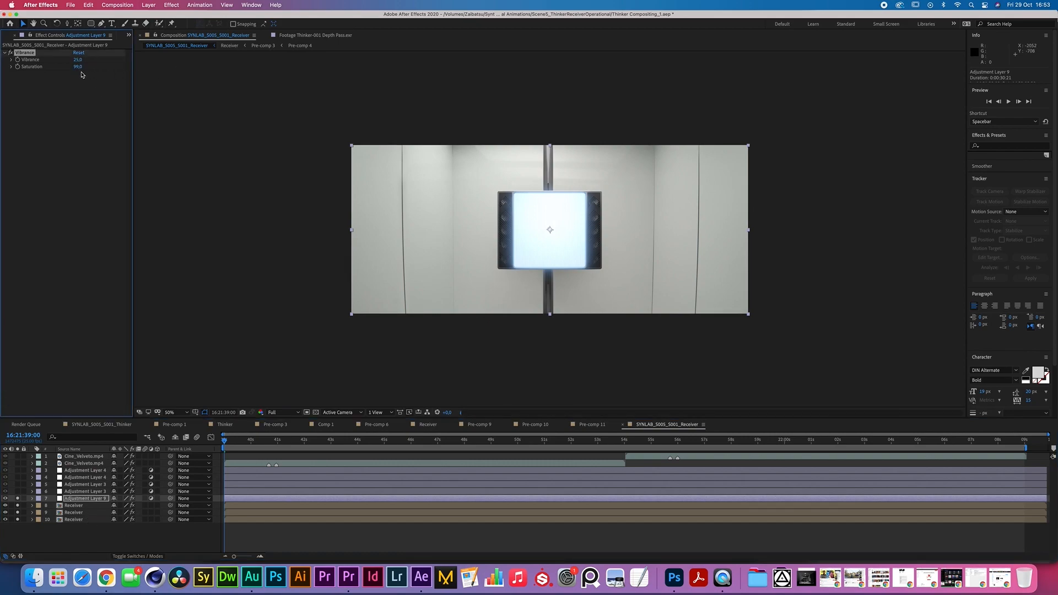
scroll(553, 230, up, 2)
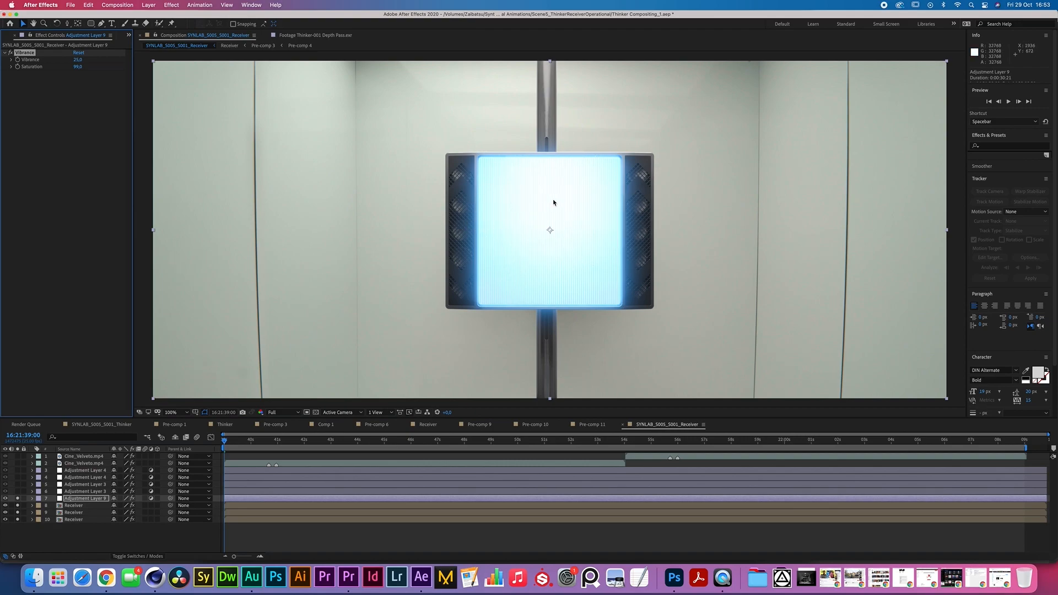
scroll(553, 202, down, 2)
click(78, 67)
text(30)
key(Return)
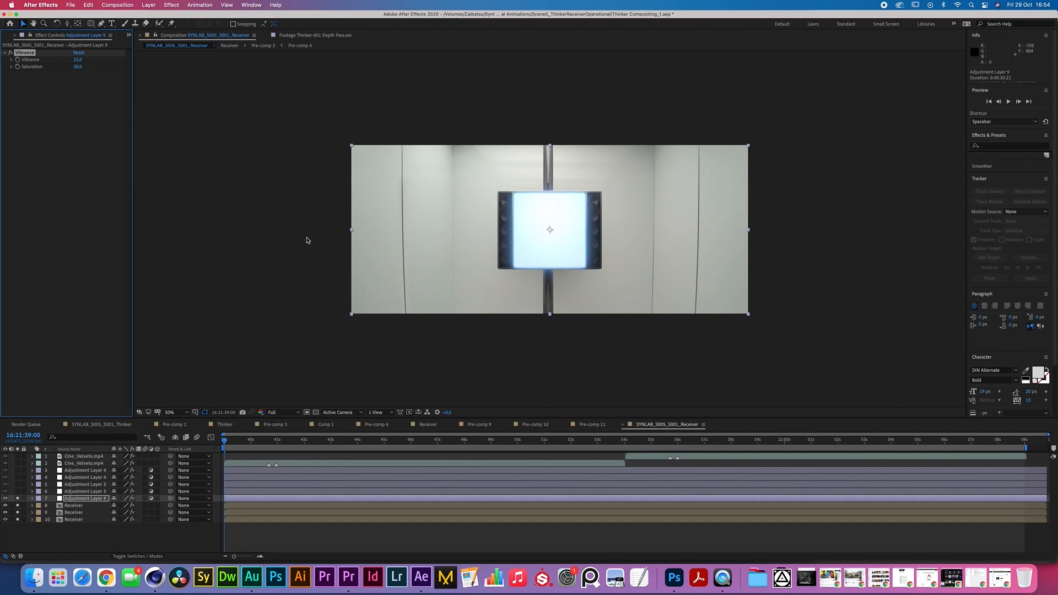
key(slash)
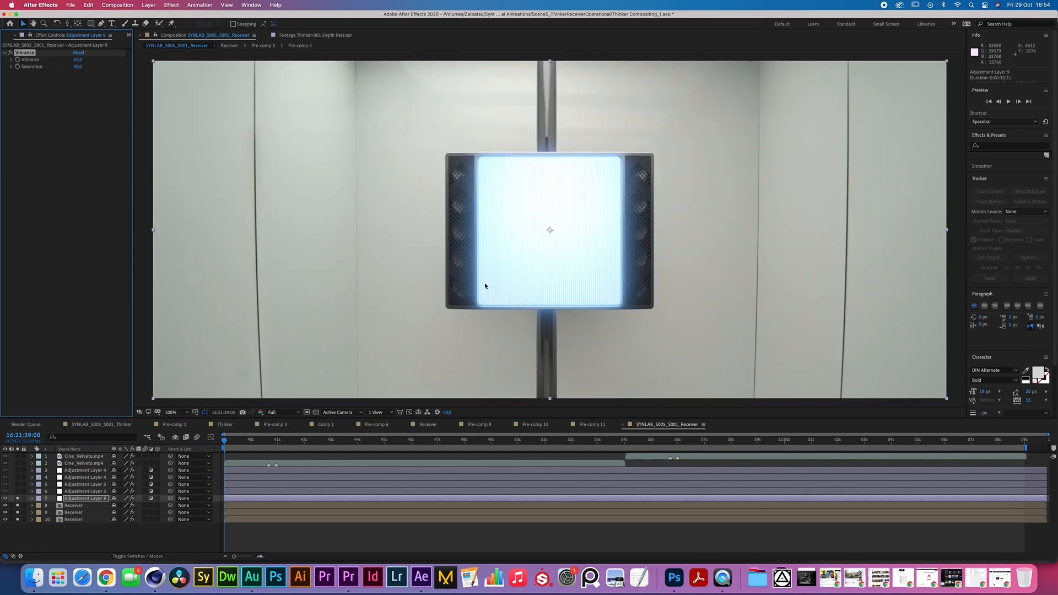
key(comma)
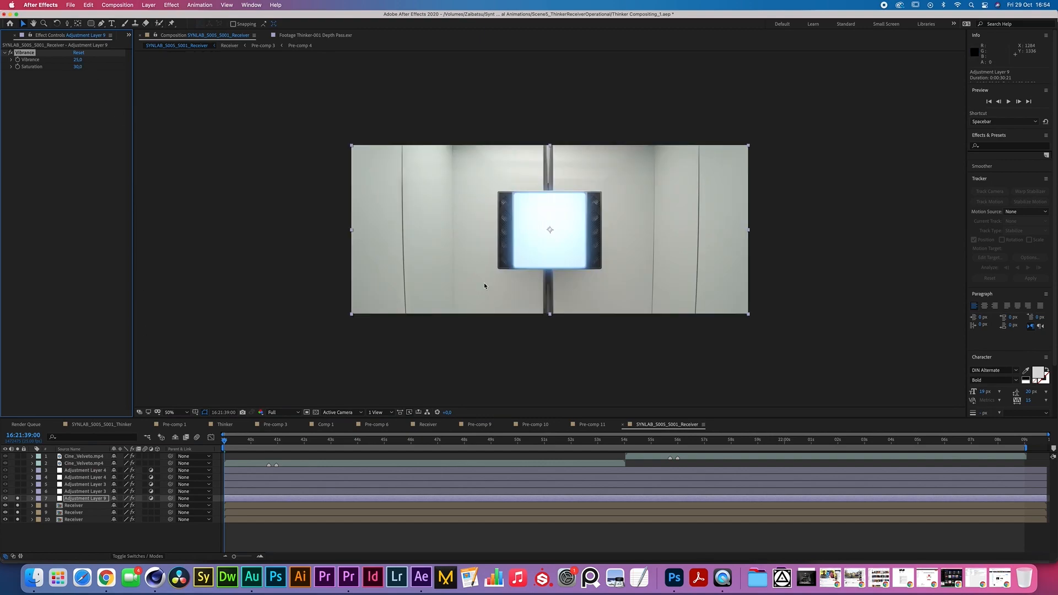
Add both Exposure adjustment layers and the CC Radial Blur adjustment layer to the soloed layers to review their effect
click(67, 491)
click(17, 491)
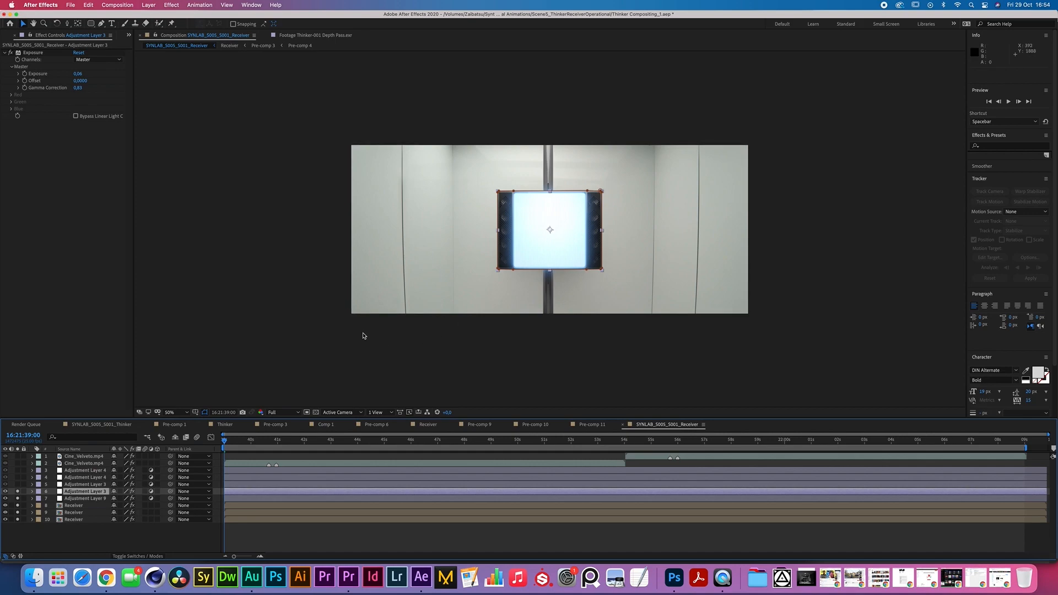
click(81, 484)
click(18, 485)
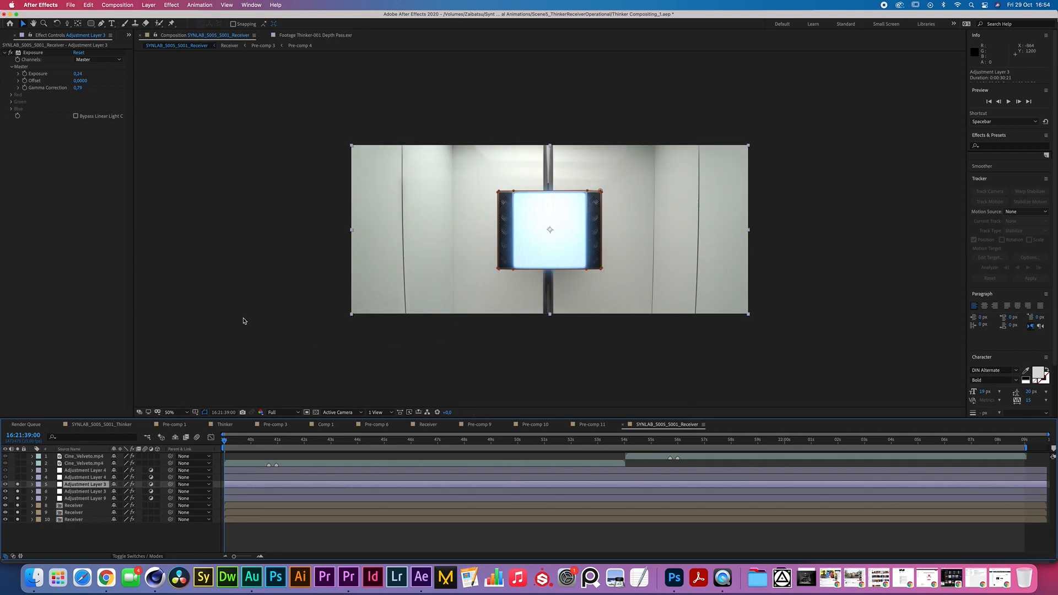
click(387, 371)
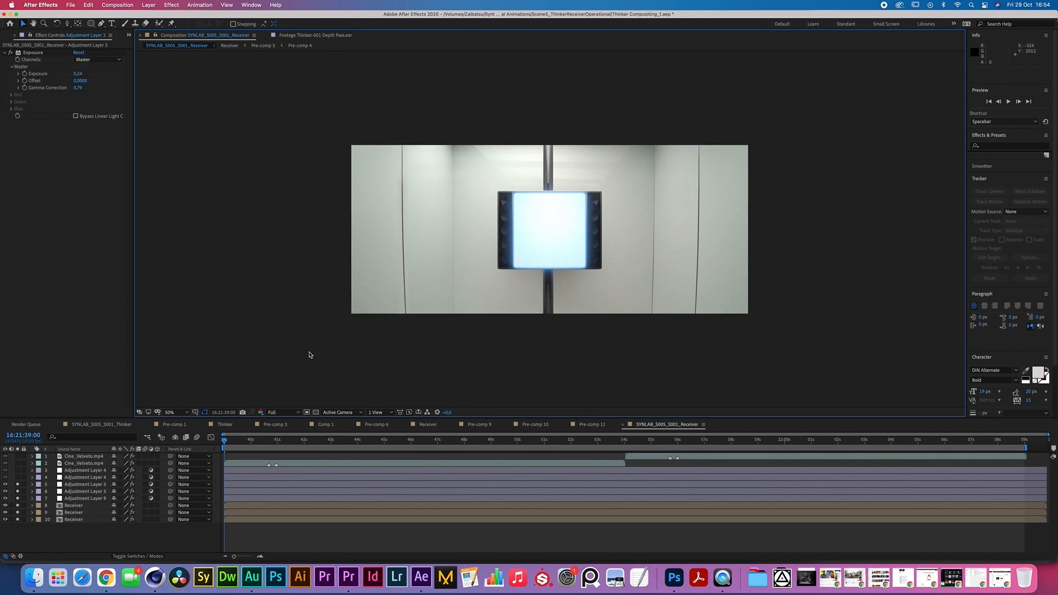
click(80, 477)
click(18, 477)
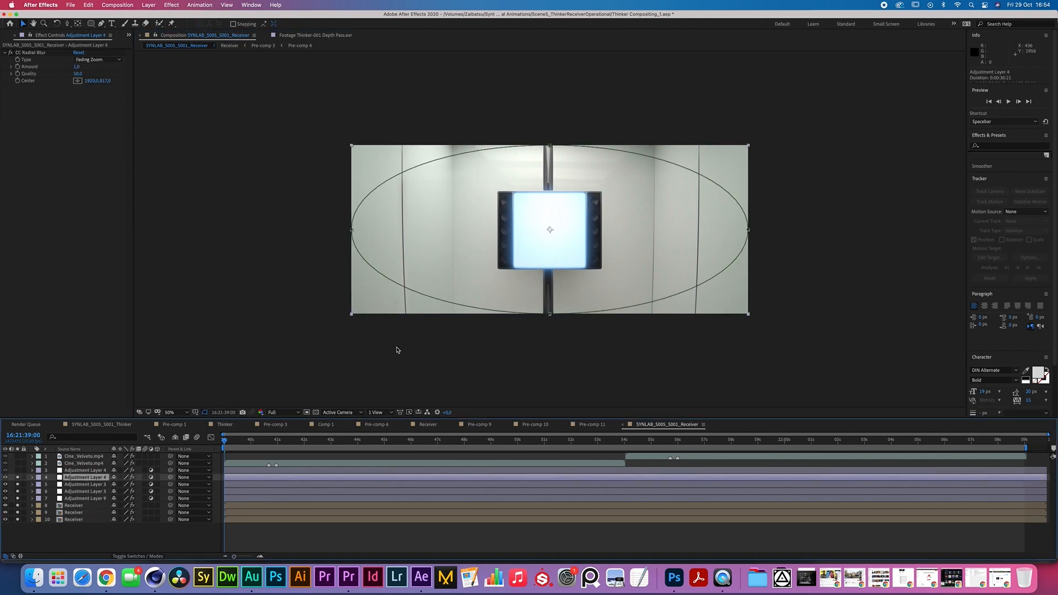
Add the topmost Adjustment Layer 4 with its Exposure gamma correction to the soloed layers to review its effect
click(466, 363)
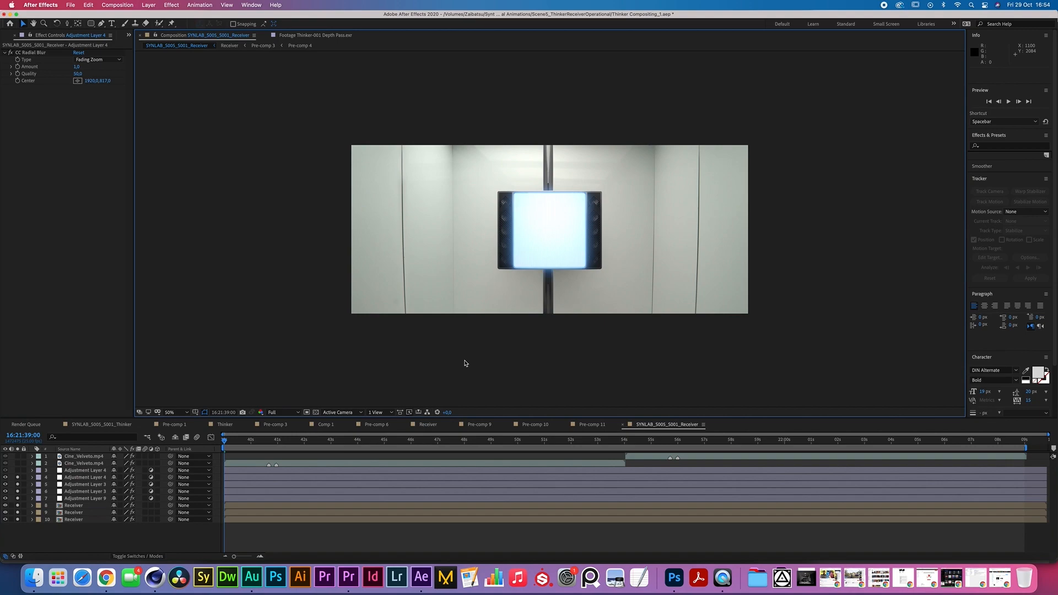
click(59, 472)
click(18, 470)
click(364, 342)
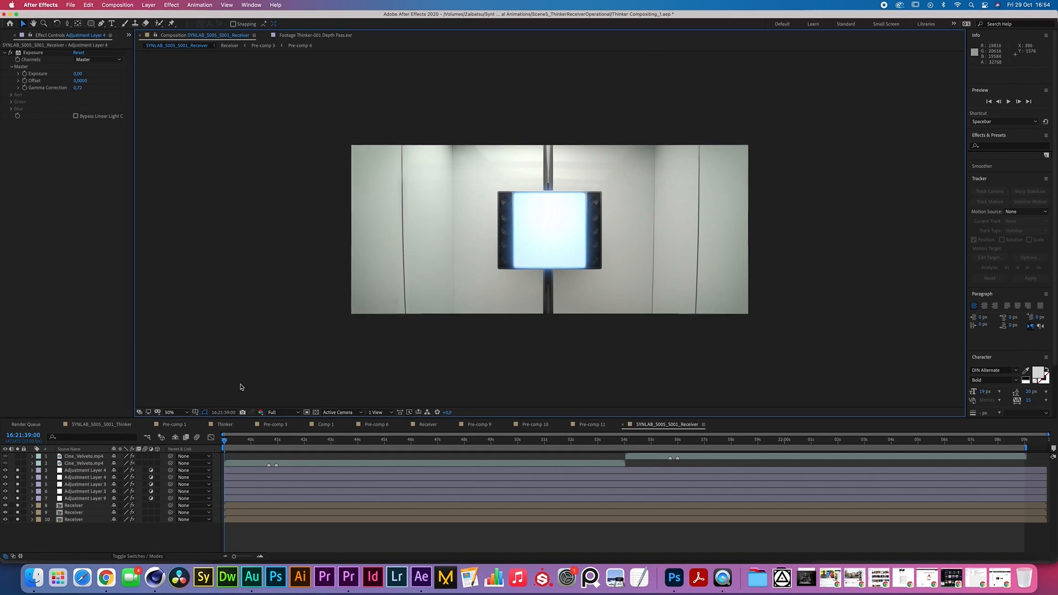
Bring both Cine_Velveto.mp4 layers into view, clear the layer solos and inspect the full Receiver composite up close
click(58, 464)
click(17, 463)
click(17, 456)
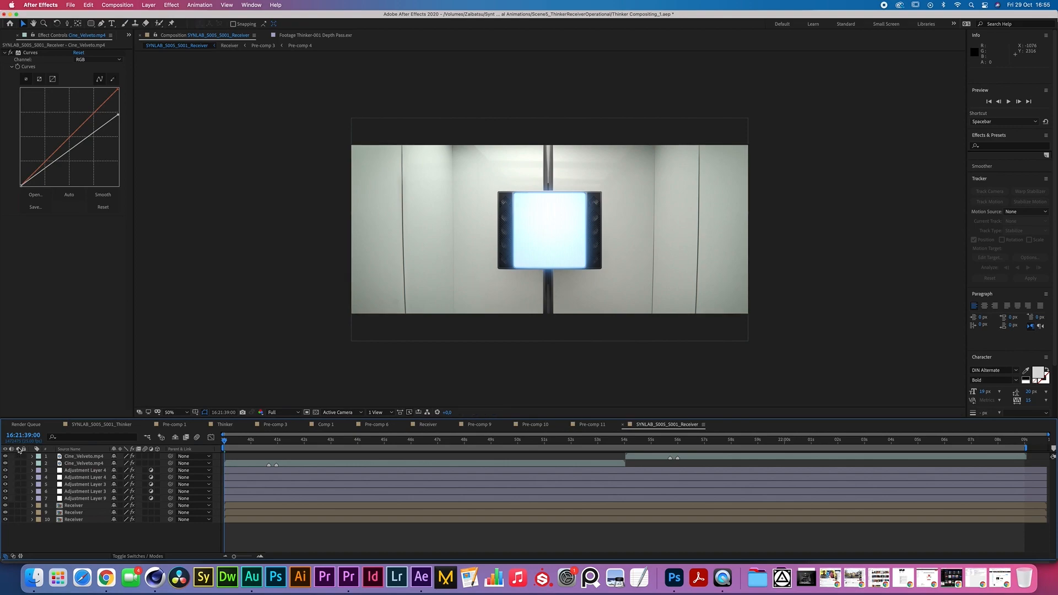
key(period)
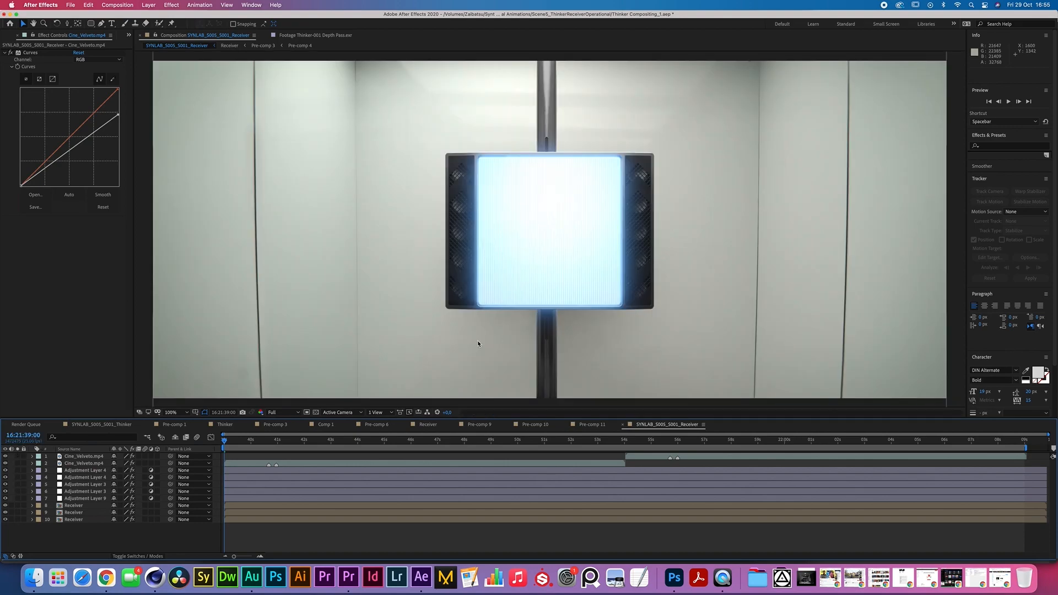
click(57, 464)
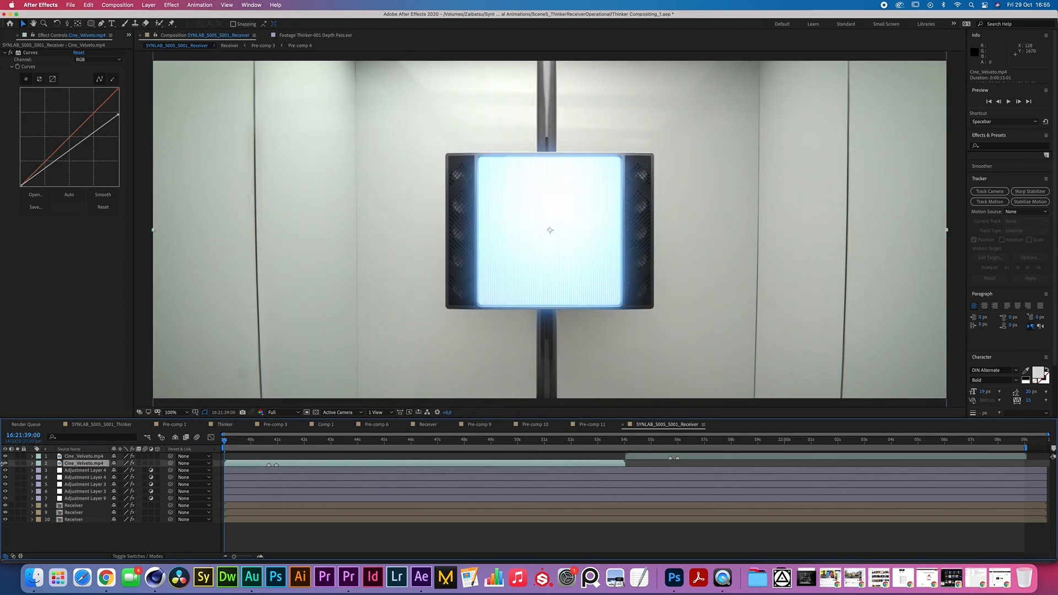
click(282, 295)
key(comma)
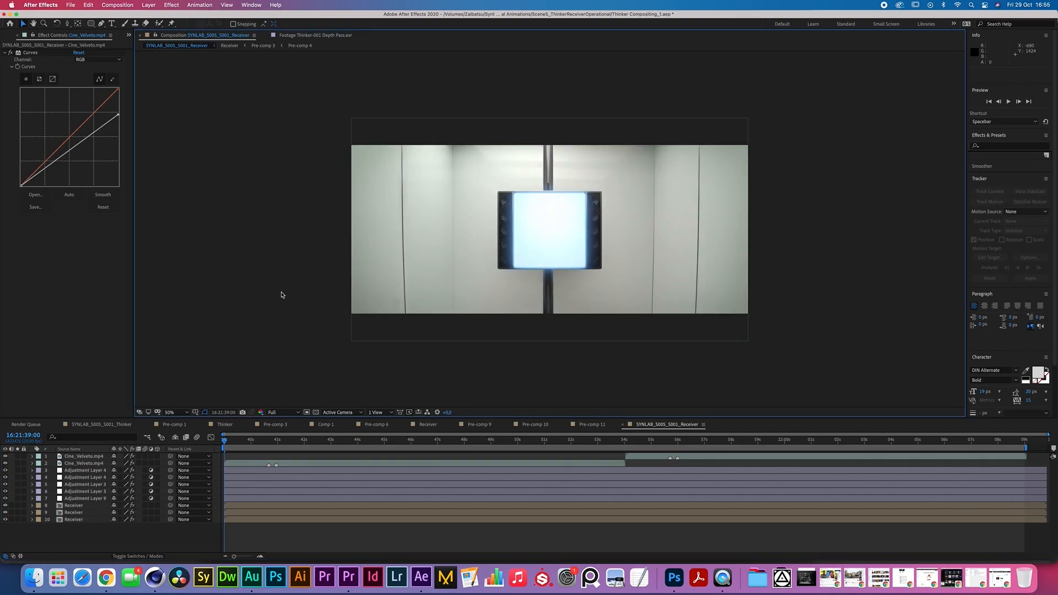